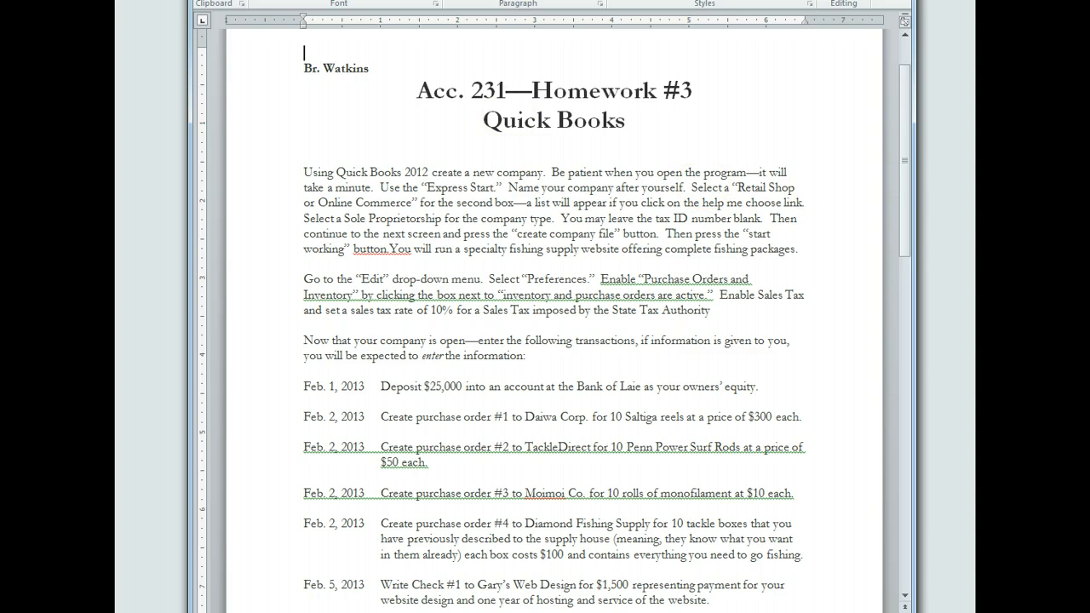
- Begin an Express Start company setup named 'Acc. 231 Homework #3'
left_click_drag(511, 0, 1089, 0)
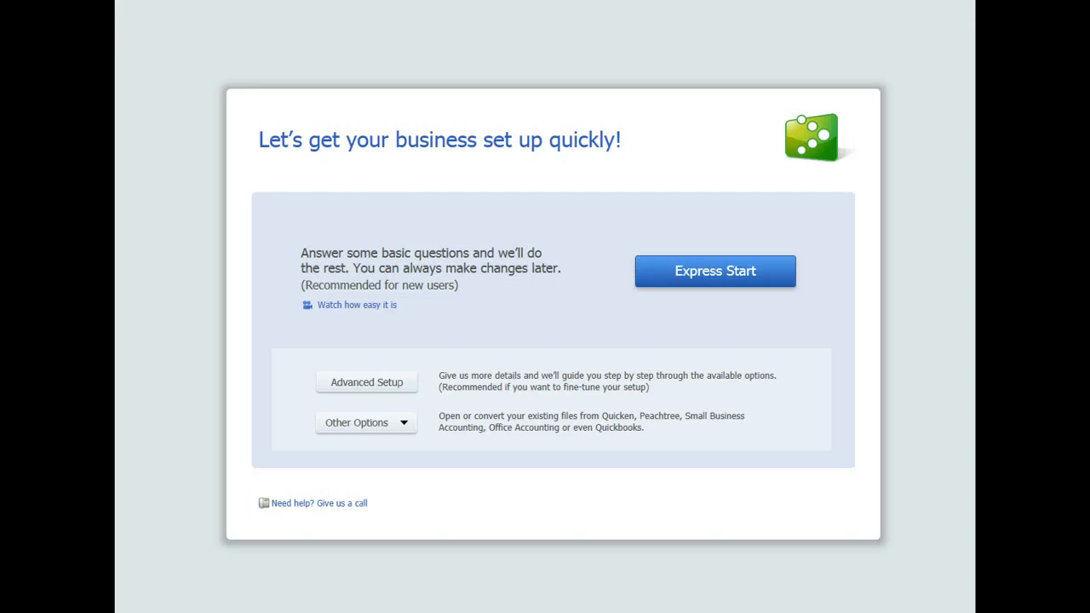
left_click(724, 273)
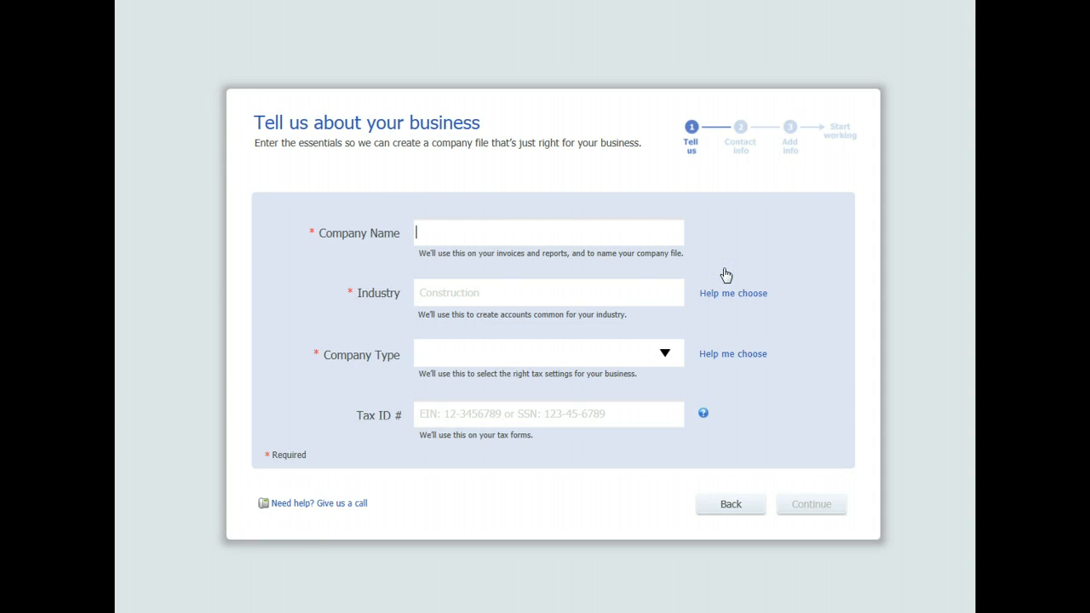
left_click(532, 423)
type("Acc")
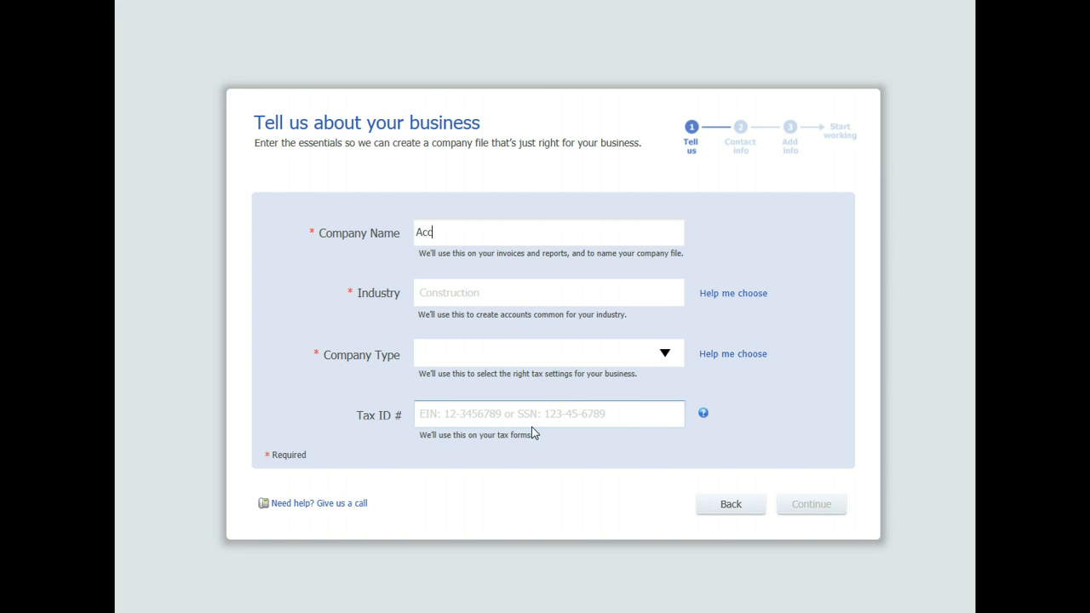
type(". 231 Homework #3")
- Set the industry to Retail Shop or Online Commerce and the company type to Sole Proprietorship
left_click(453, 291)
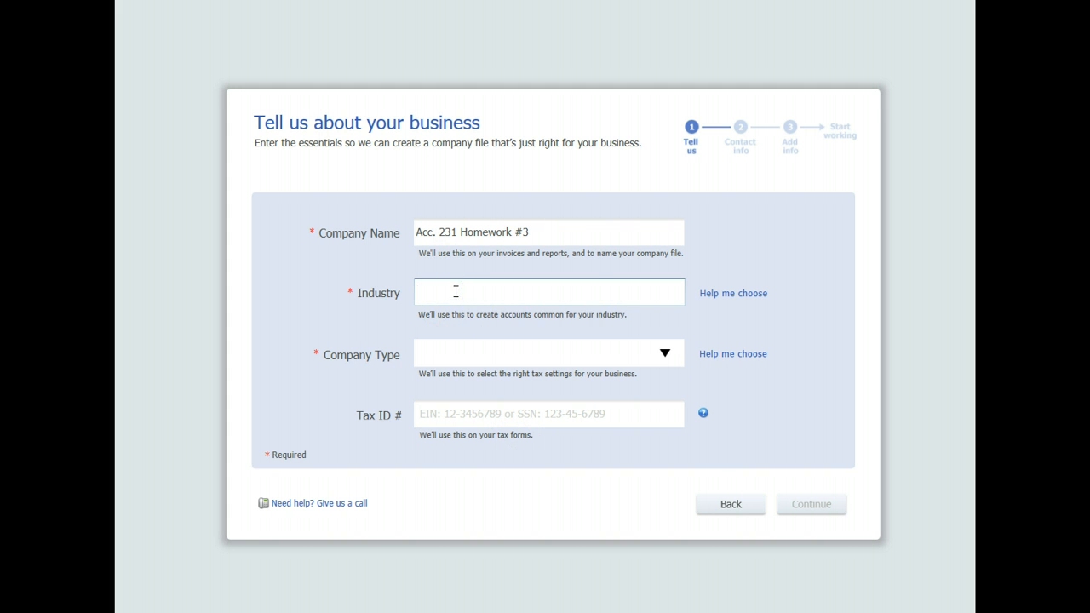
type("retail")
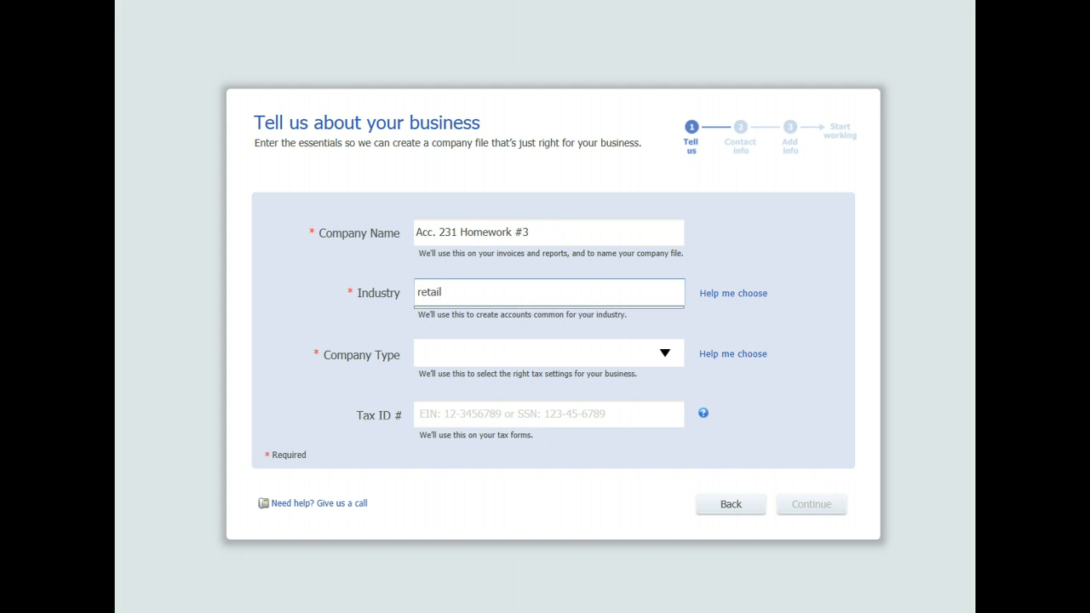
key("BackSpace")
key("Down")
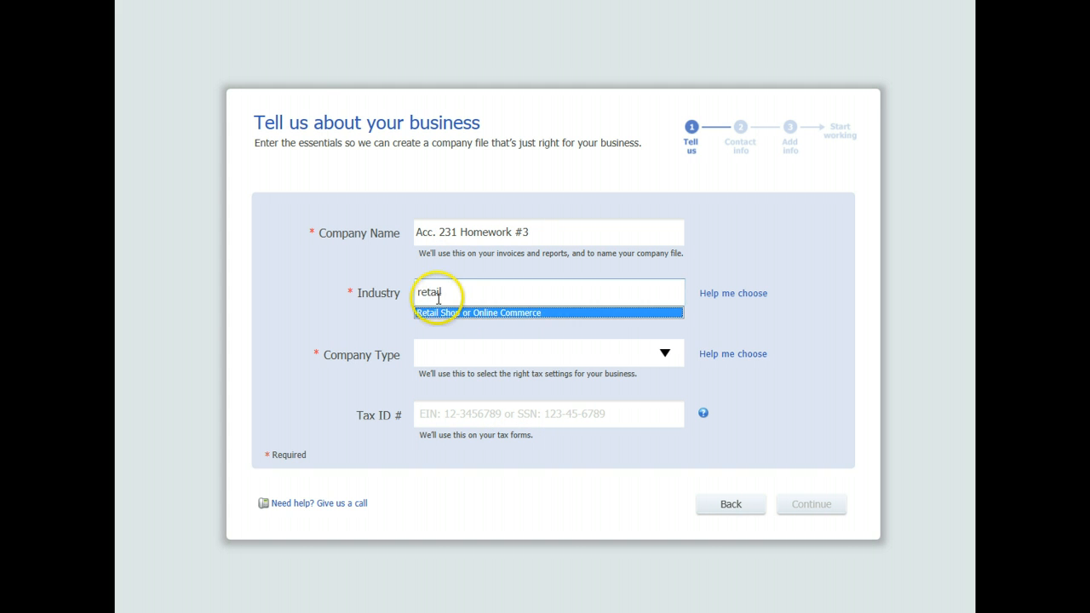
key("Tab")
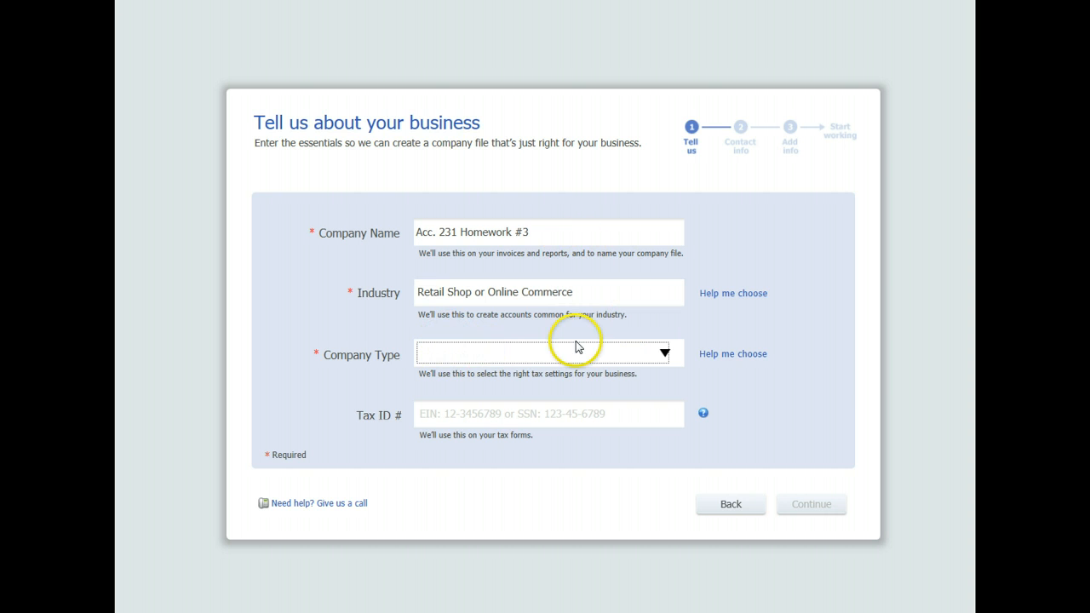
left_click(662, 354)
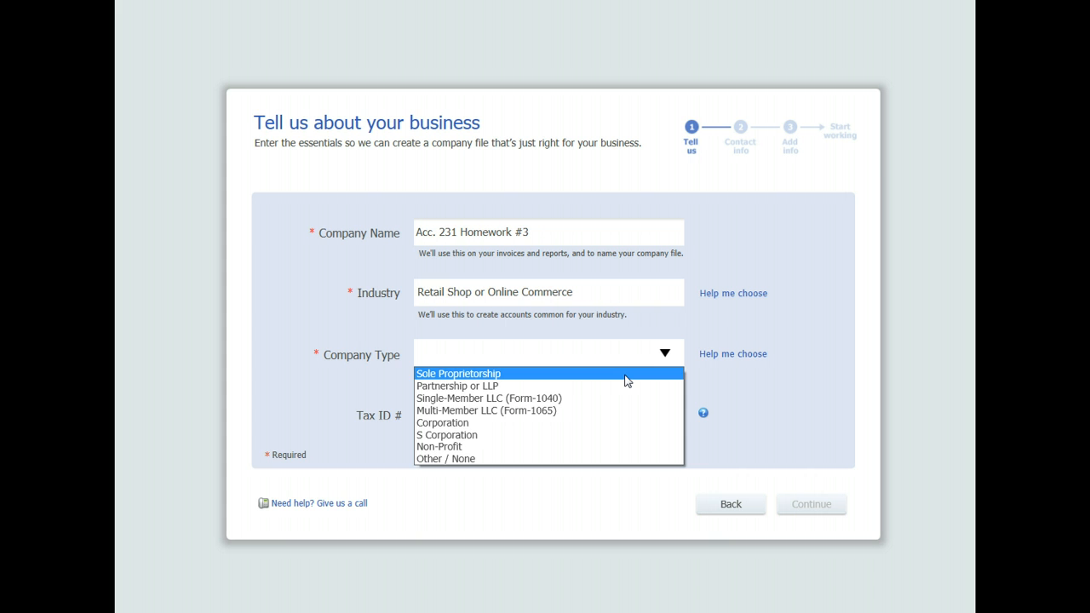
left_click(626, 381)
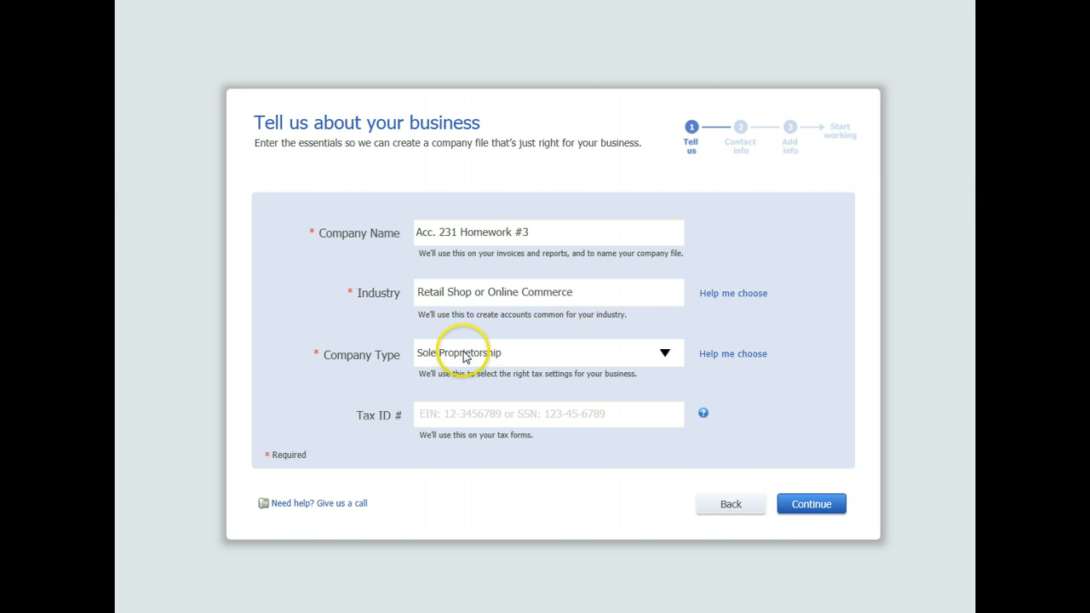
left_click(800, 508)
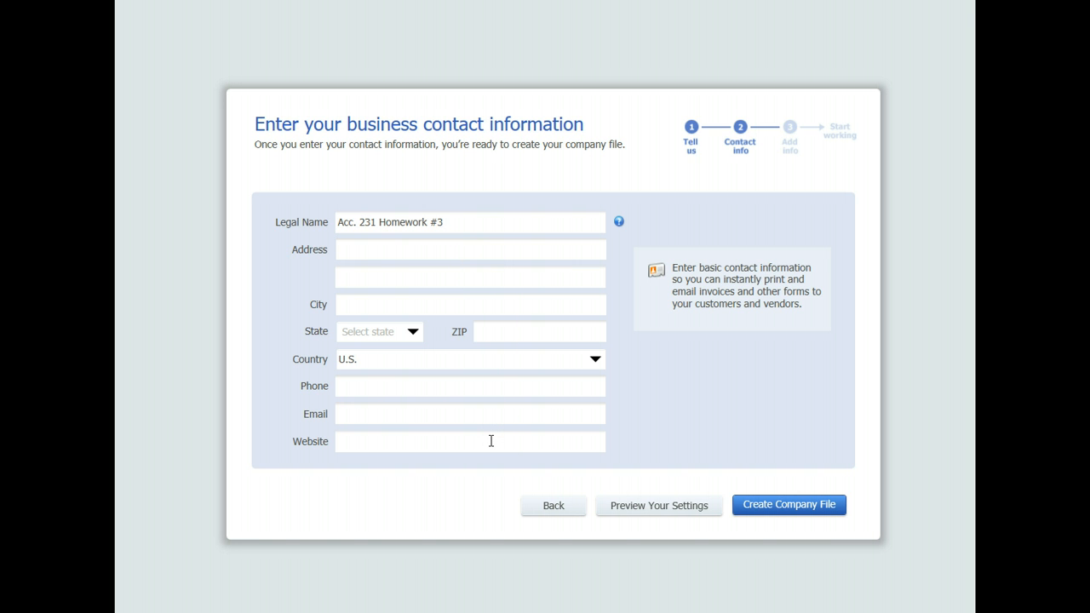
- Create the company file, start working, and close the Quick Start window to reach Home
left_click(748, 506)
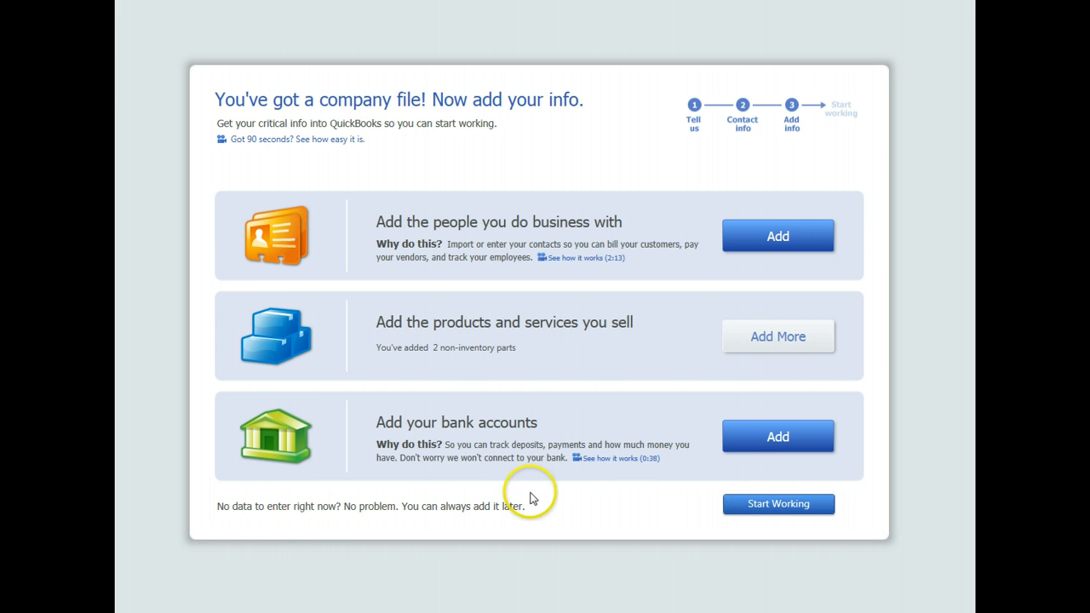
left_click(763, 503)
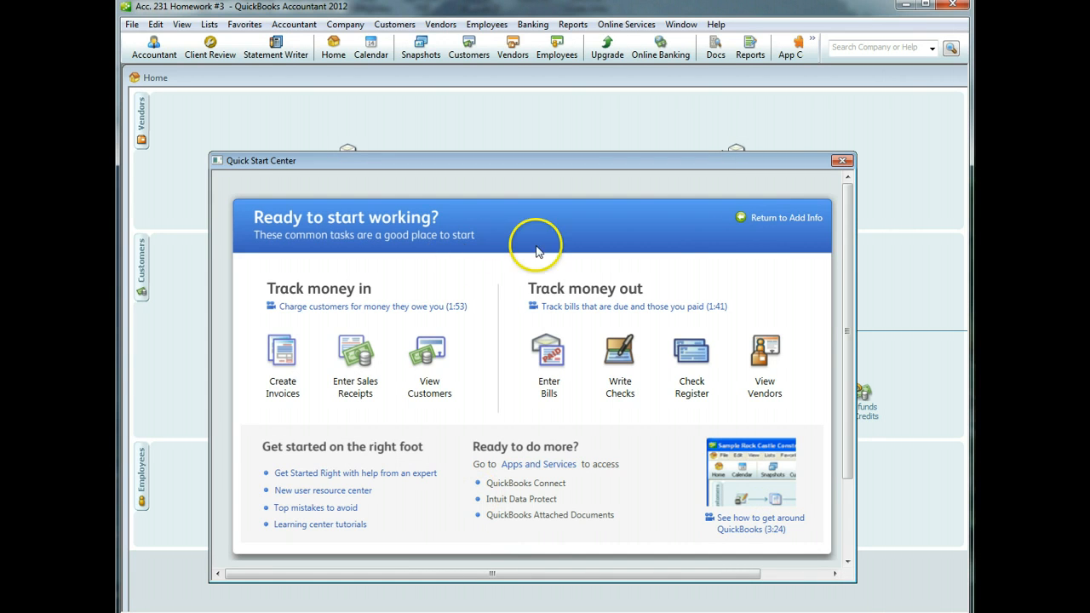
left_click(841, 162)
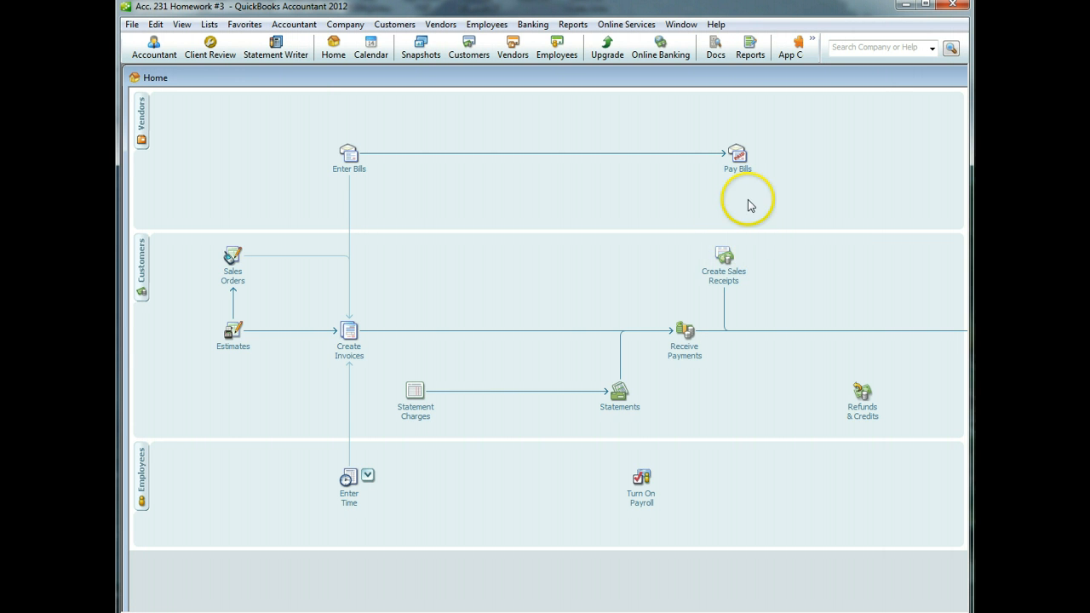
left_click(156, 25)
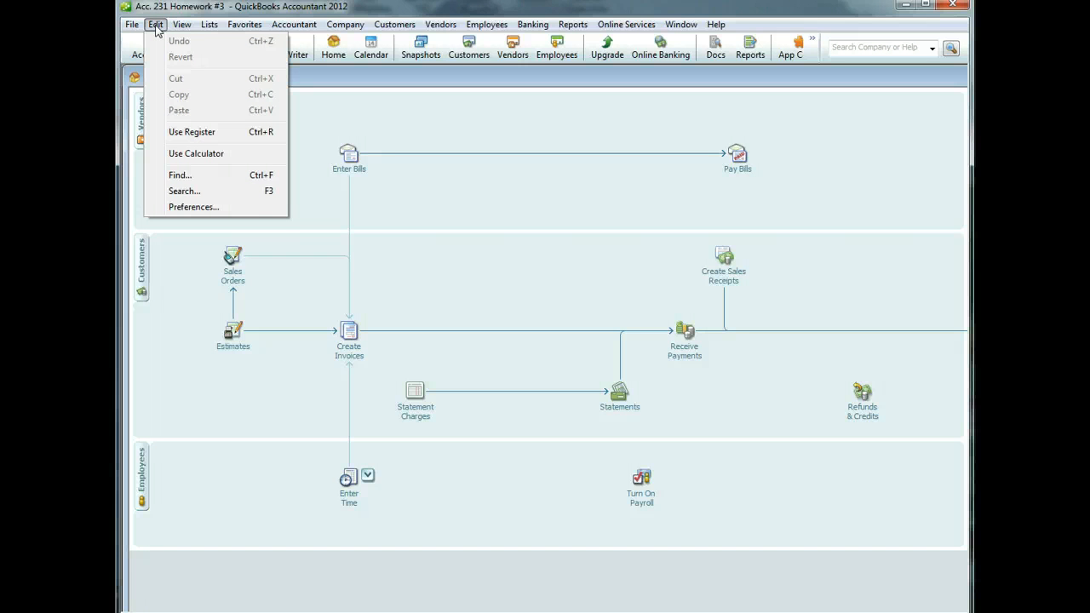
- Activate inventory and purchase orders in the company-wide Items & Inventory preferences
left_click(182, 208)
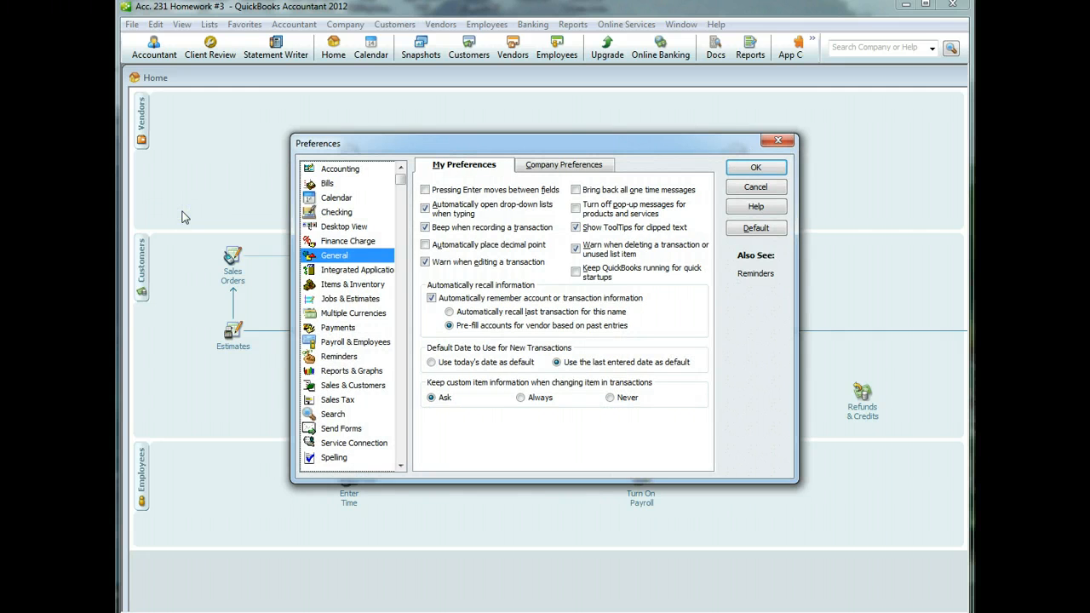
left_click(338, 286)
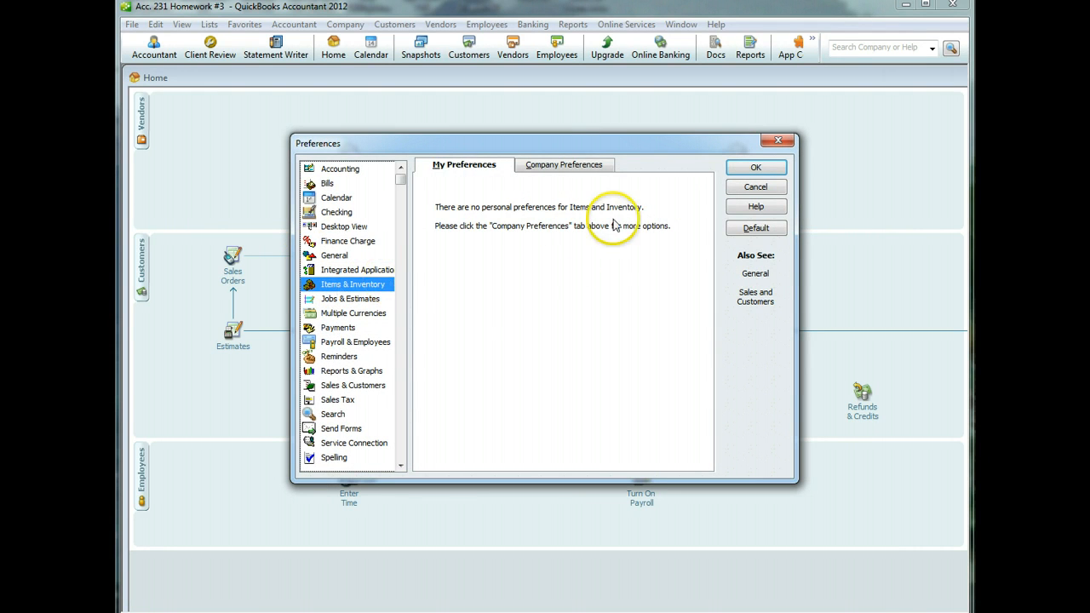
left_click(586, 170)
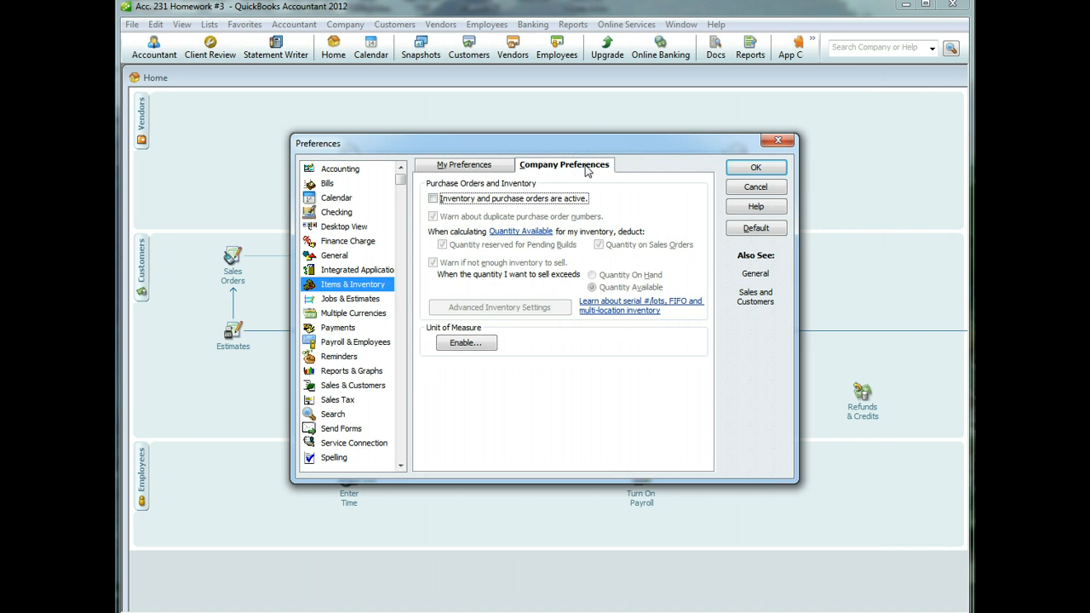
left_click(433, 198)
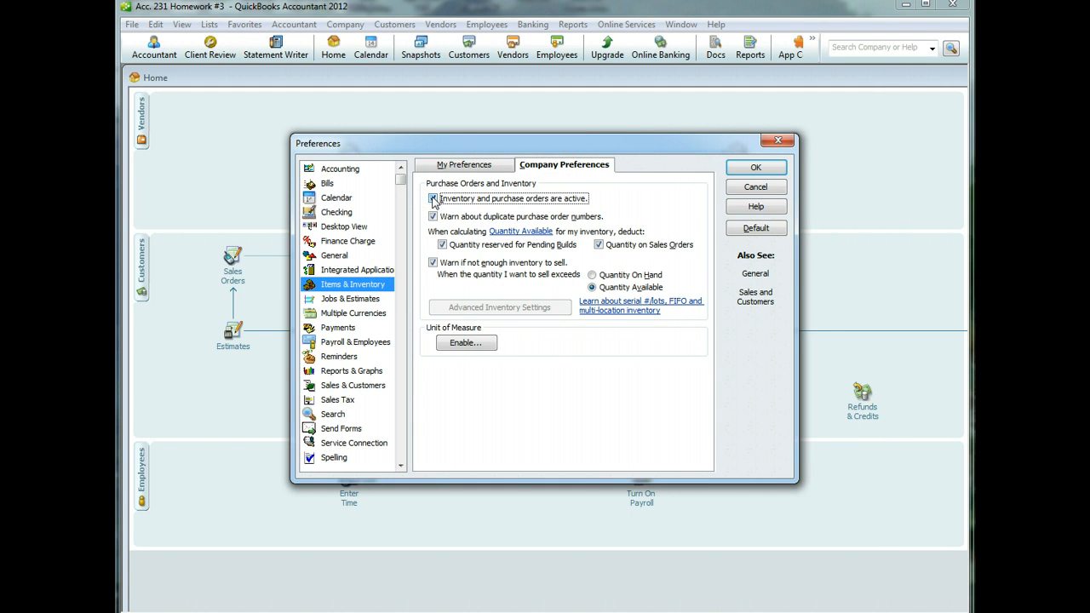
left_click(767, 171)
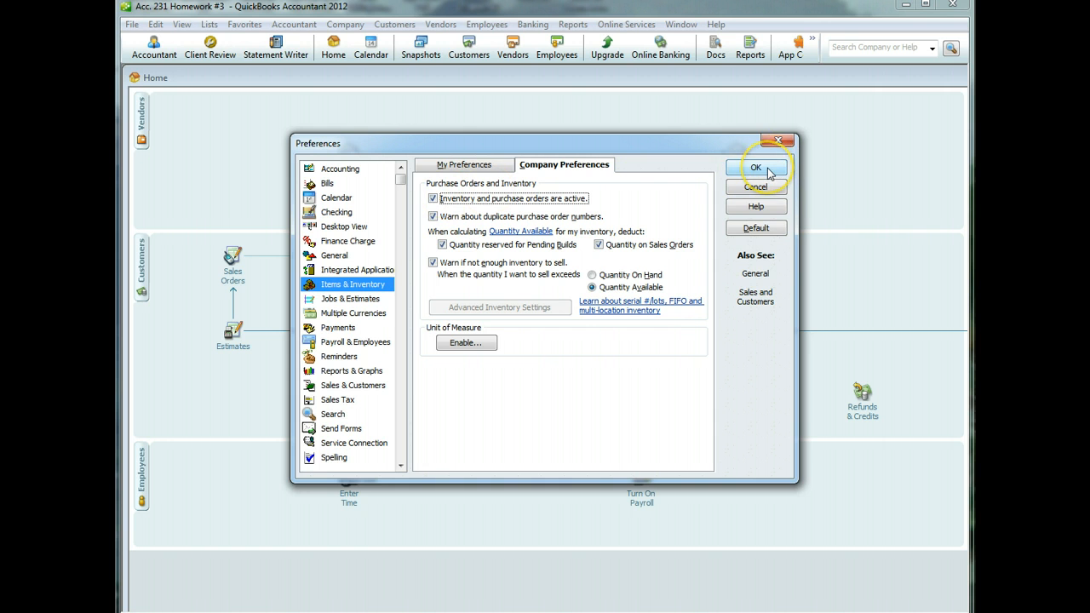
left_click(541, 98)
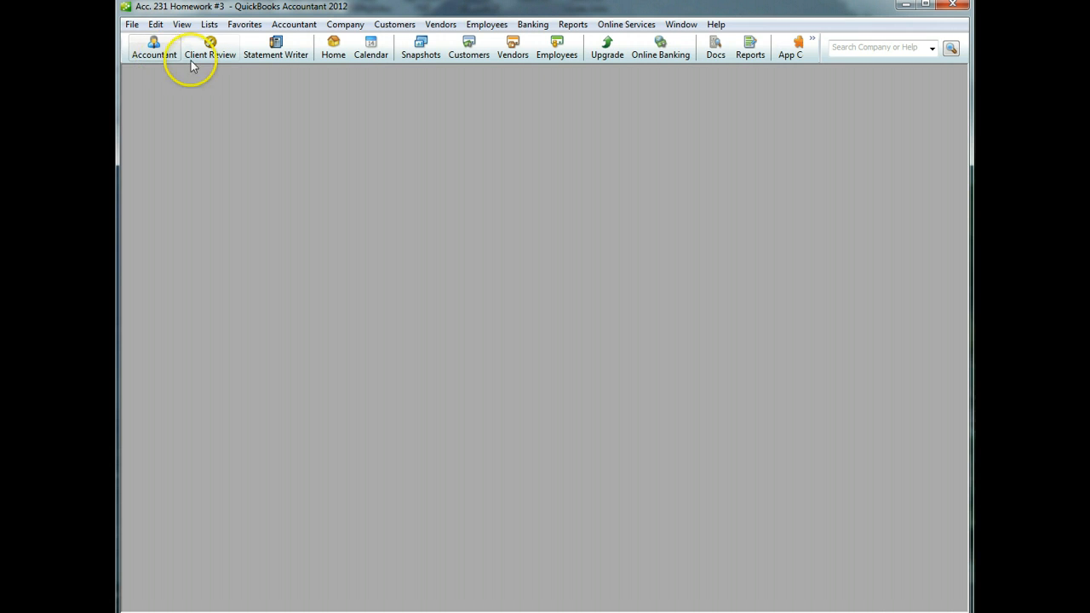
left_click(343, 53)
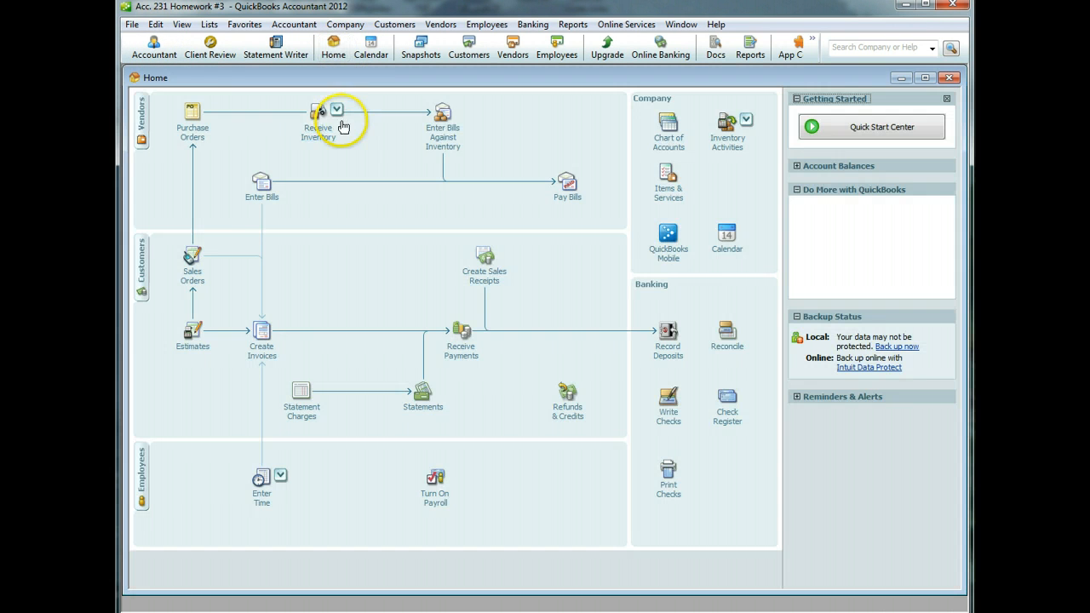
- Turn on charging sales tax in the company-wide Sales Tax preferences
left_click(161, 27)
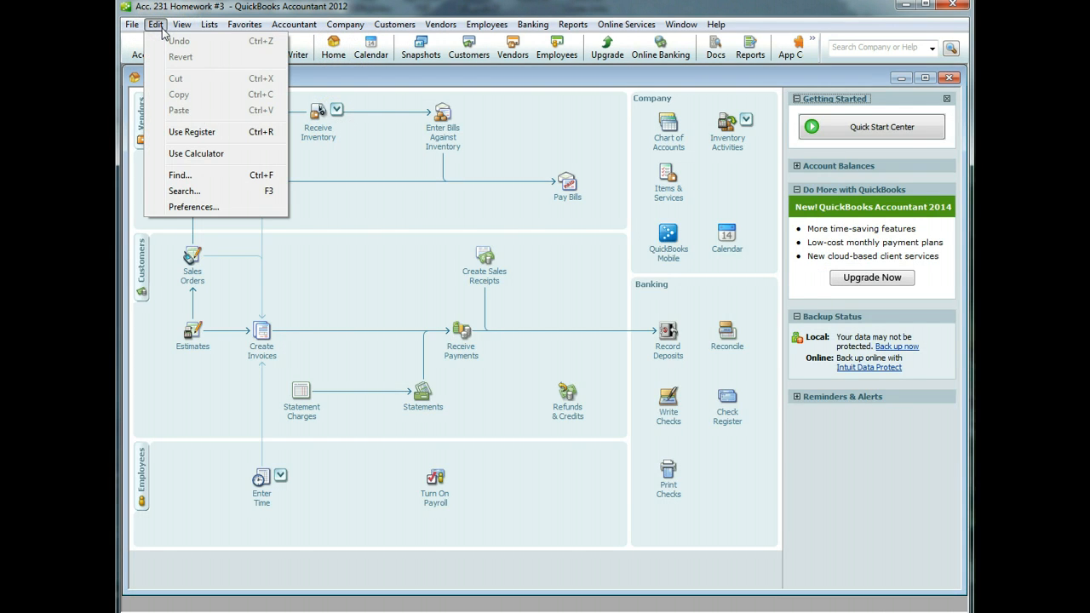
left_click(189, 207)
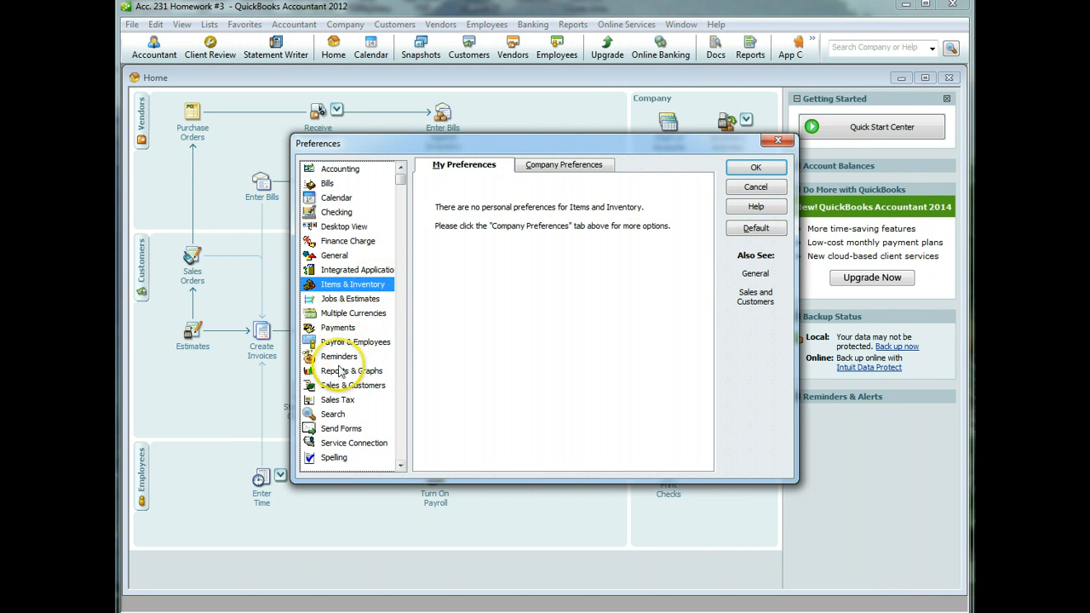
left_click(338, 399)
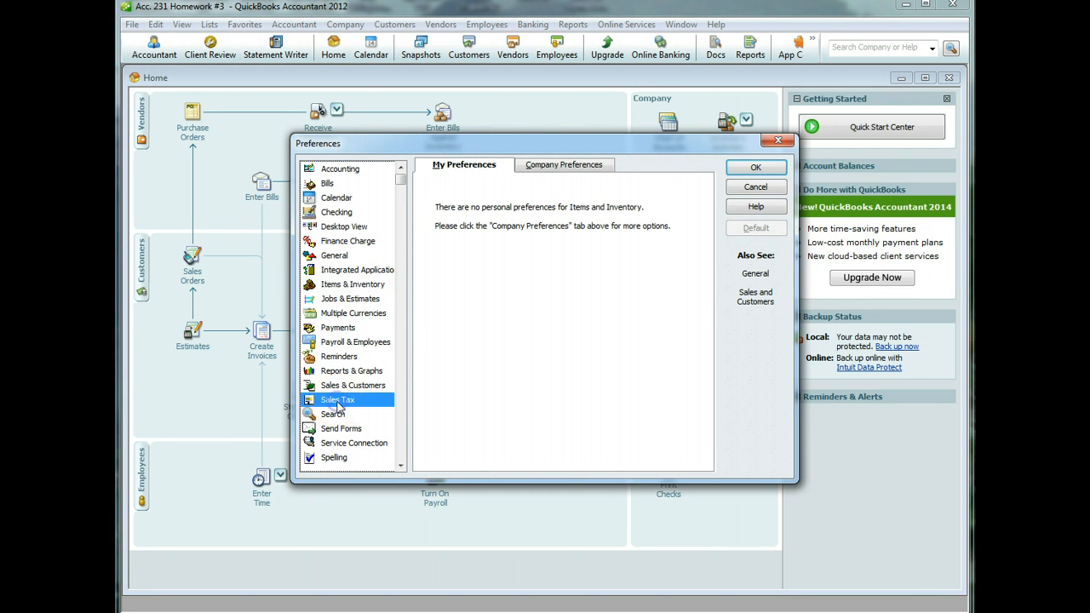
left_click(586, 164)
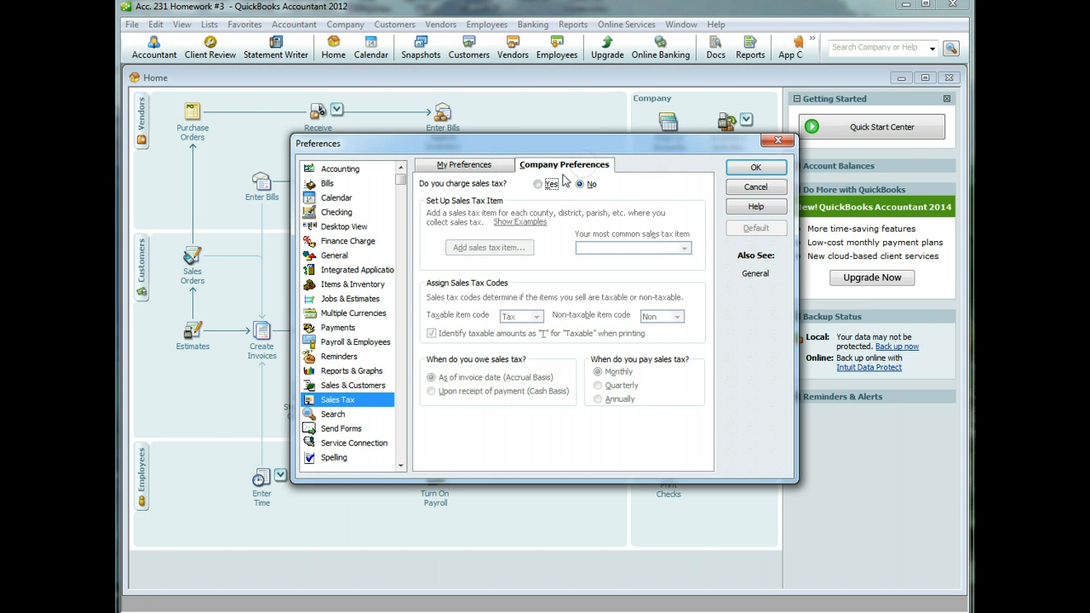
left_click(538, 184)
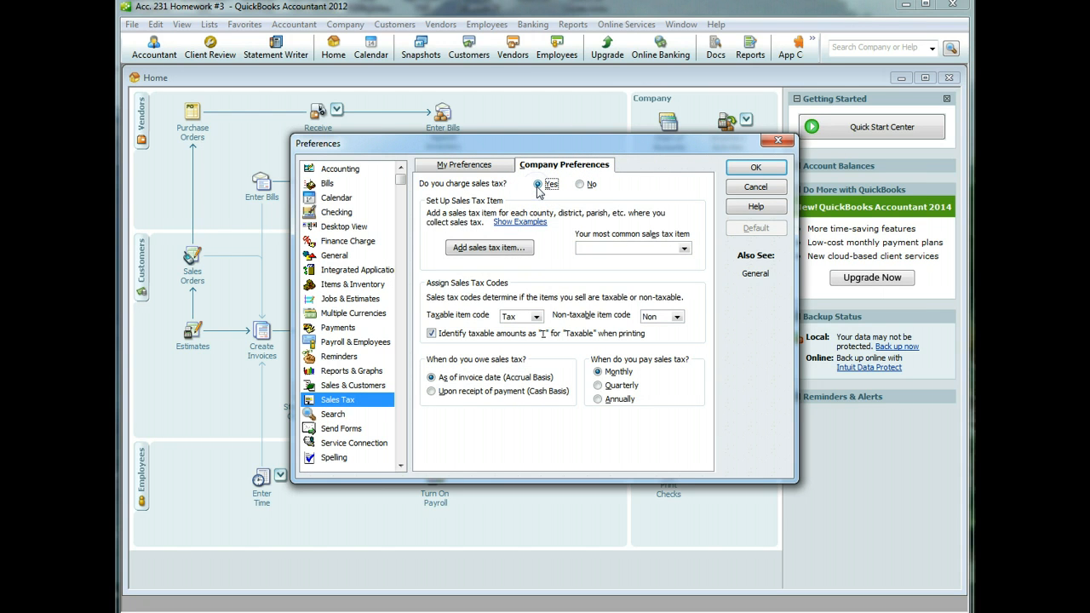
- Create a 10% 'Sales Tax' item paid to State Tax Authority, quick-added as a vendor
left_click(528, 248)
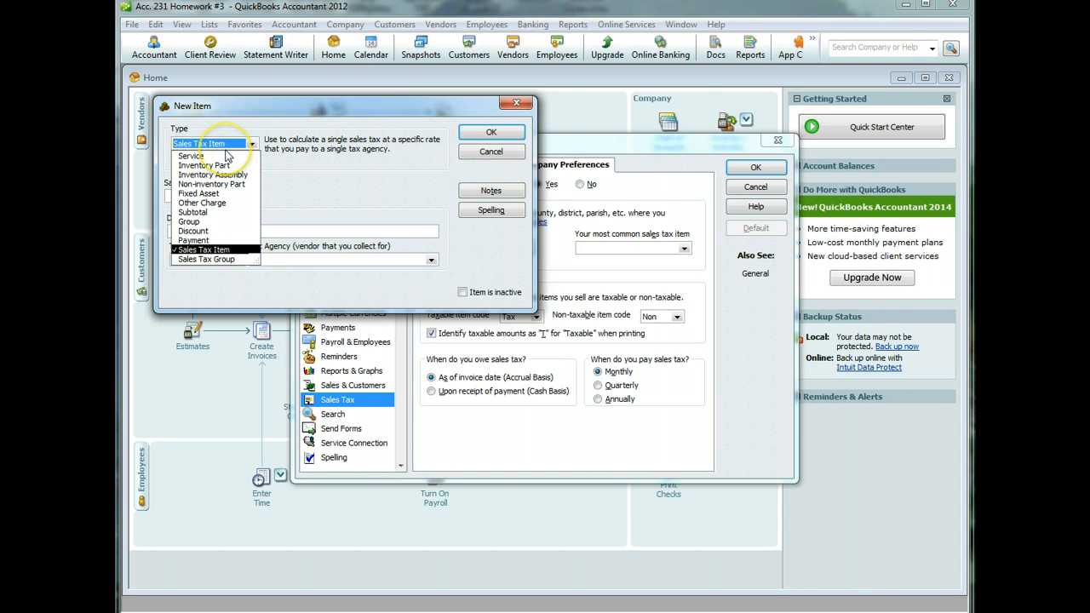
left_click(298, 146)
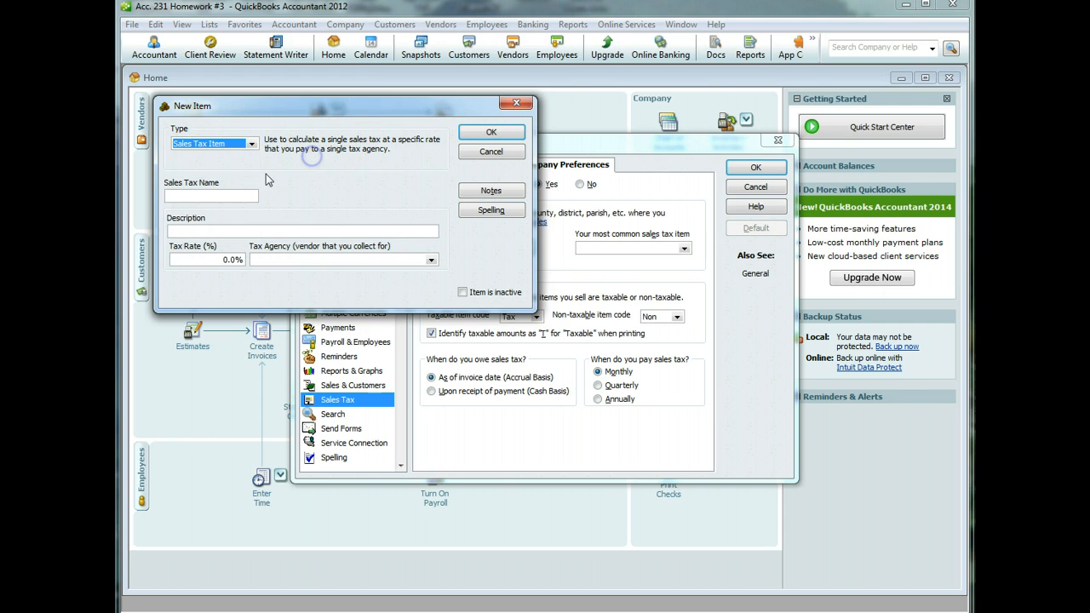
left_click(216, 196)
type("Sales ")
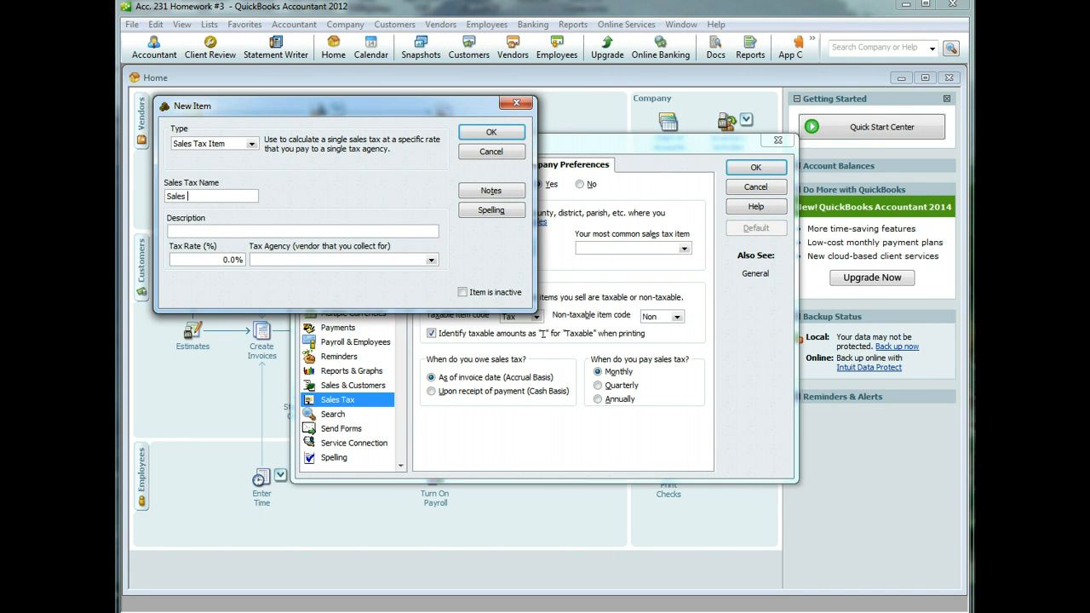
type("Tax")
key("Tab")
key("Tab")
type("1")
key("Tab")
type("State")
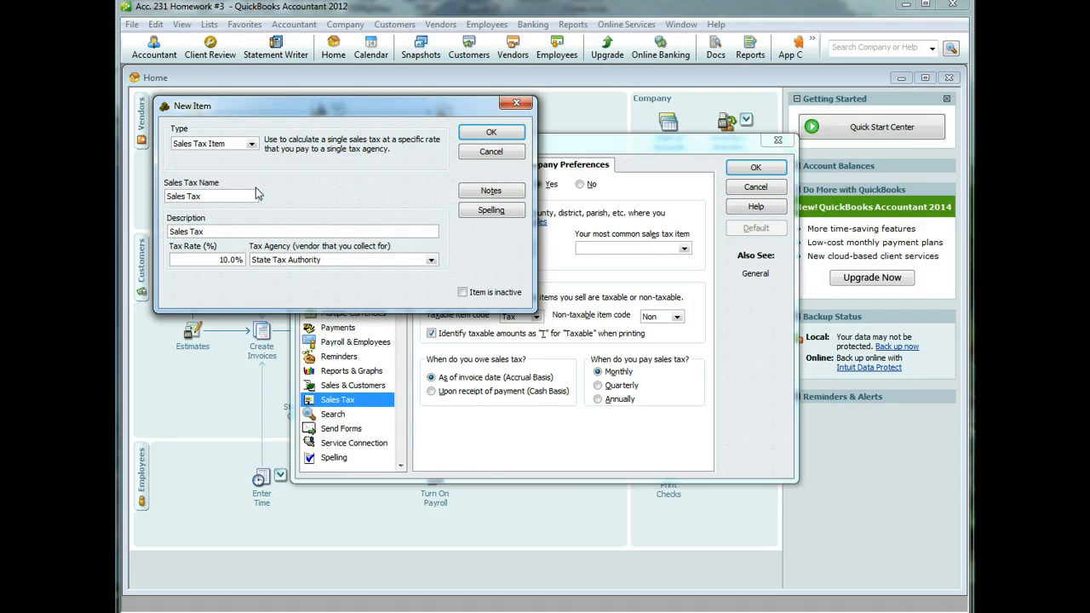
key("Tab")
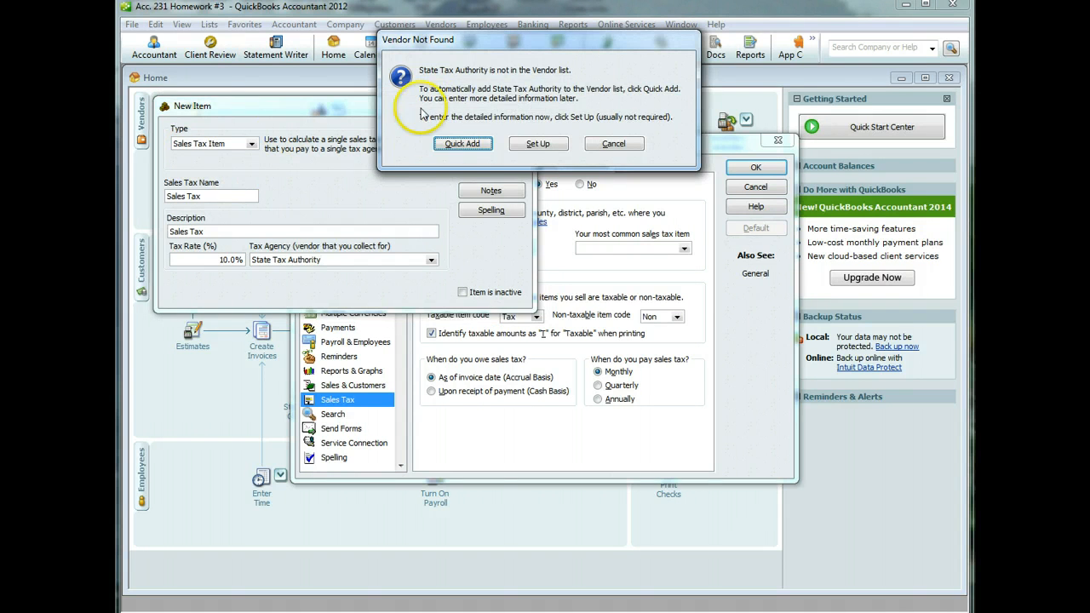
left_click(462, 143)
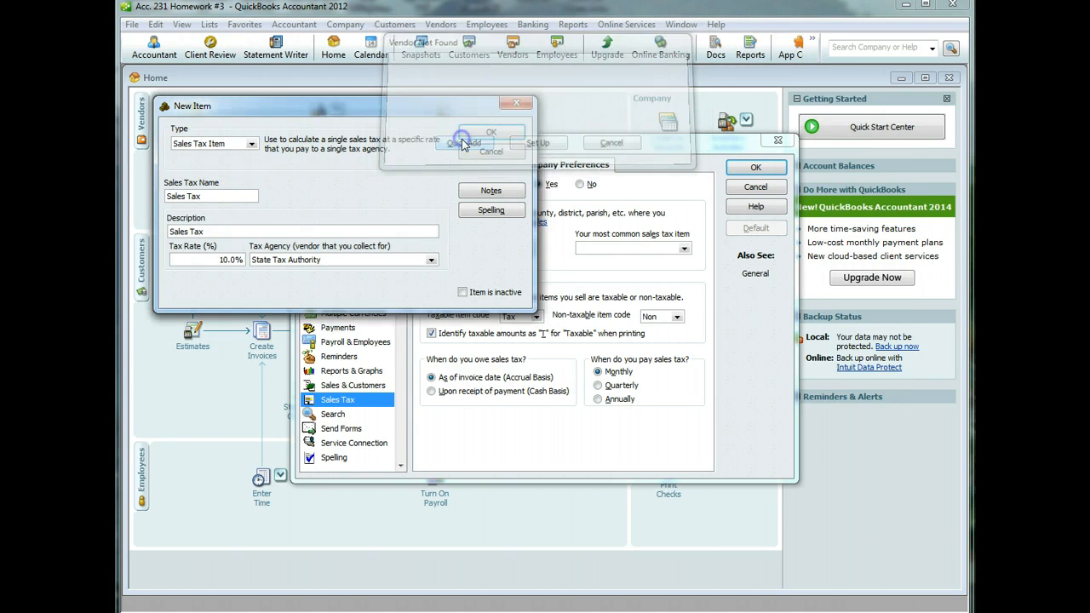
left_click(431, 262)
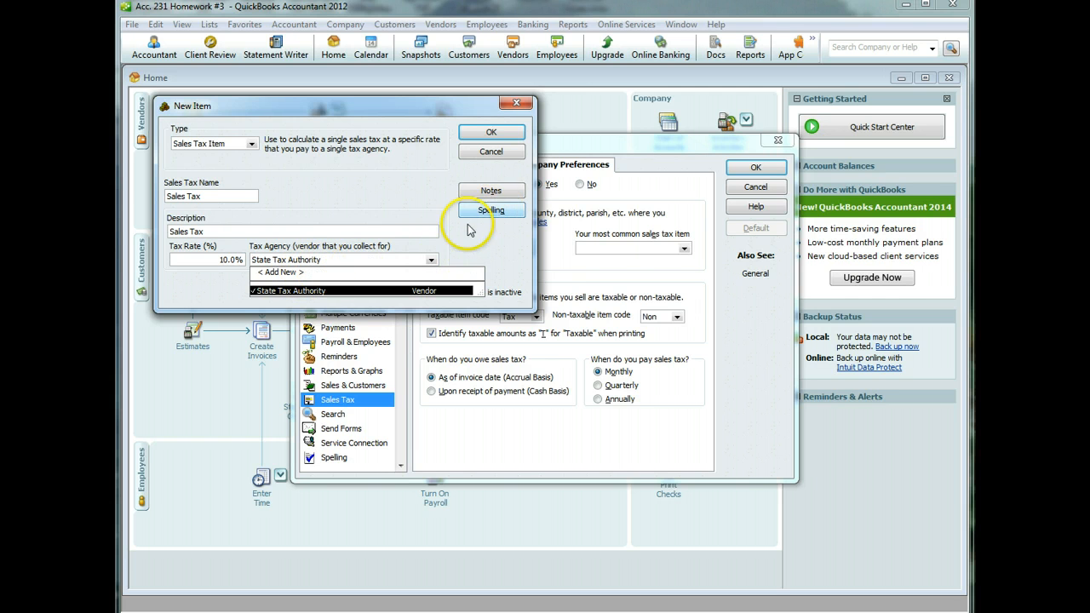
left_click(493, 141)
left_click(494, 141)
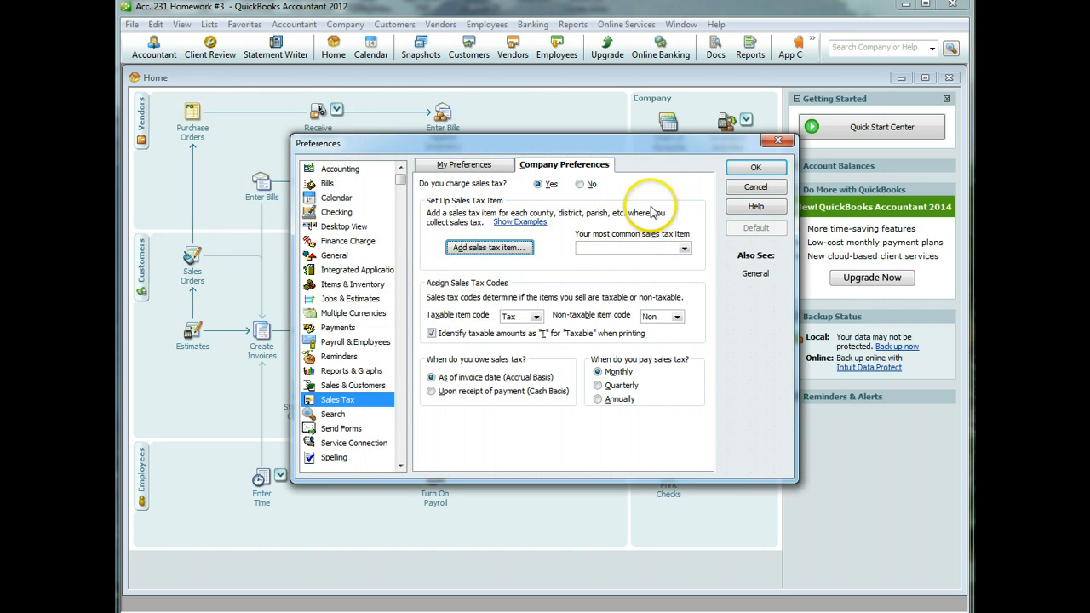
- Save the sales tax preferences, making existing customers and inventory items taxable
left_click(748, 168)
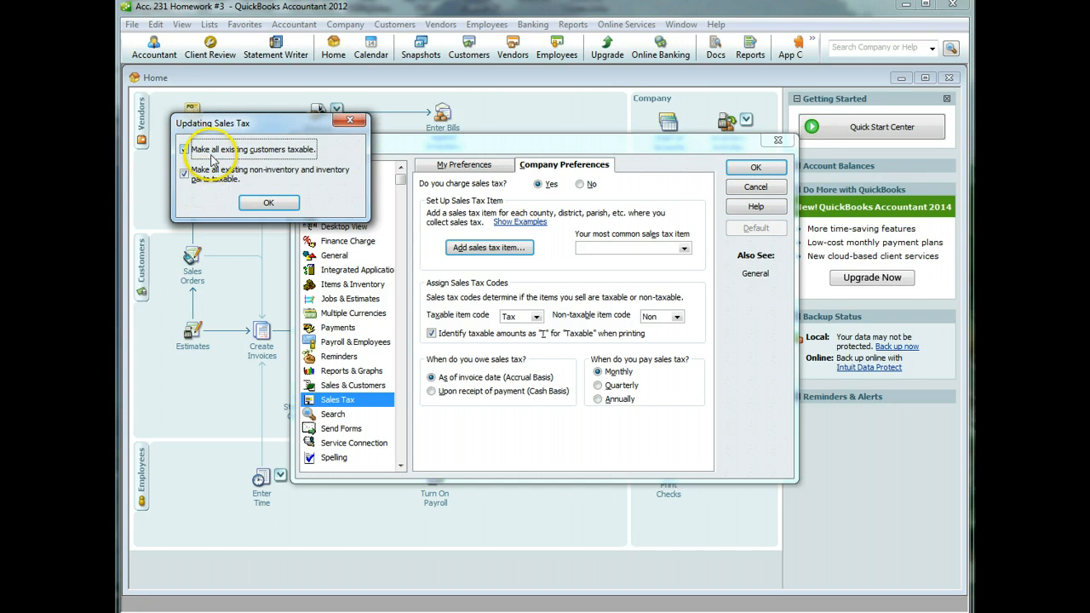
left_click(272, 204)
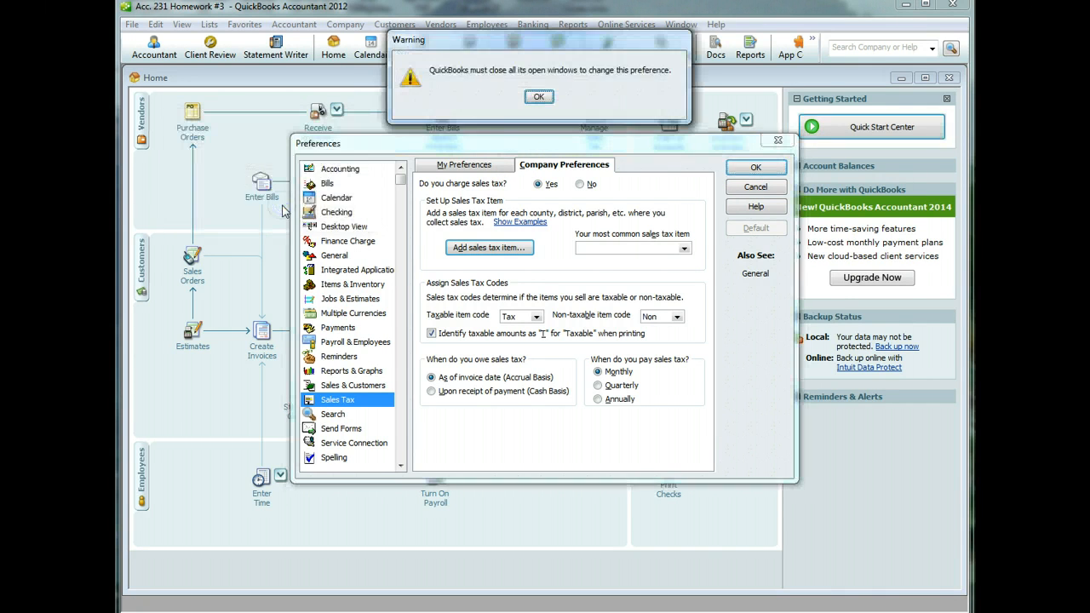
left_click(540, 97)
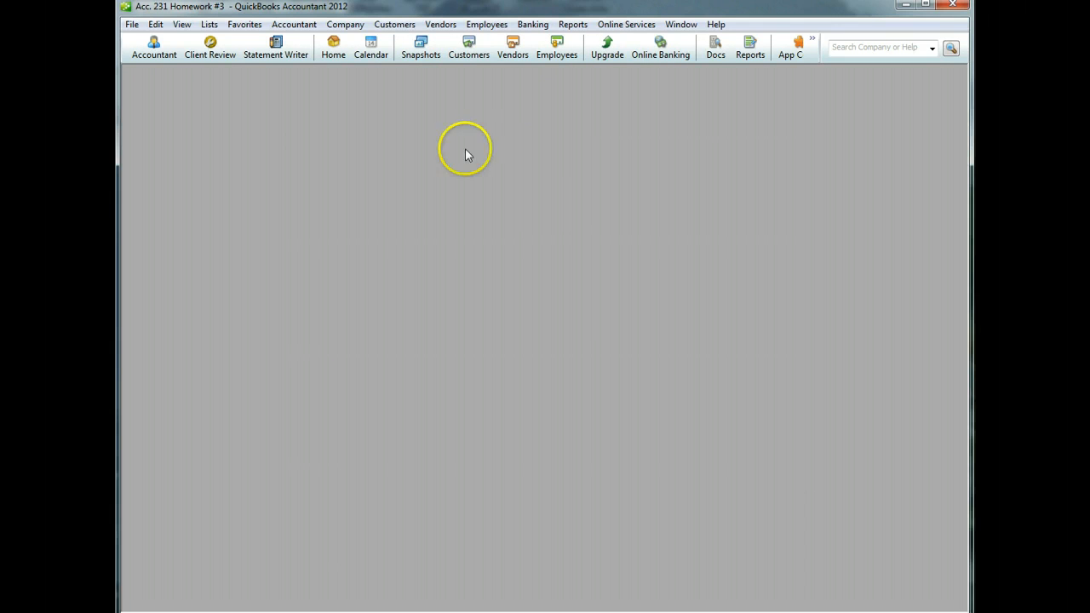
- Create a 'Bank of Laie' bank account from the Record Deposits form
left_click(334, 52)
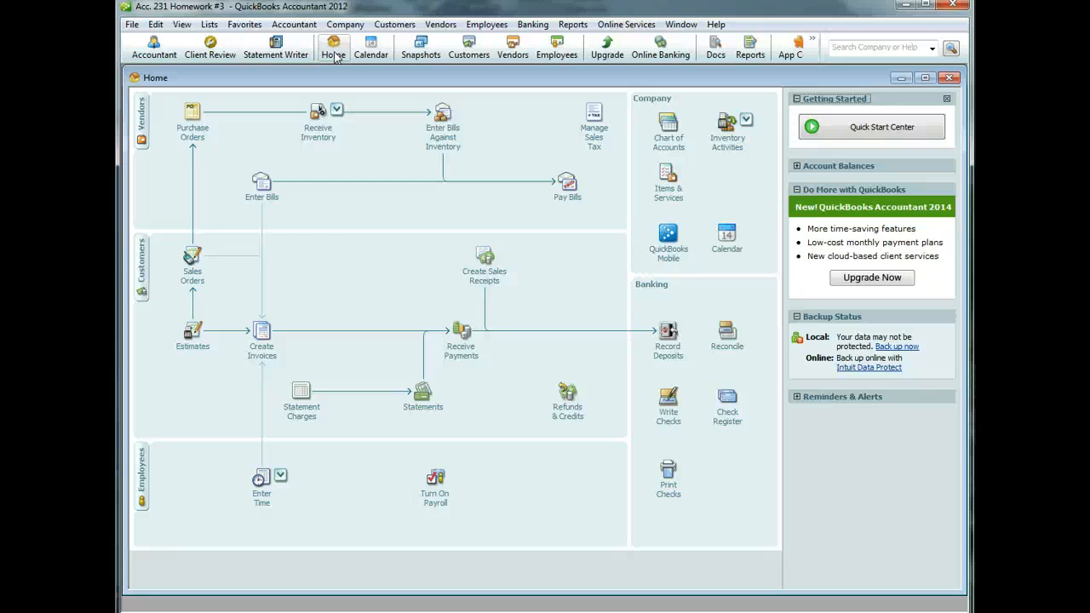
left_click(672, 359)
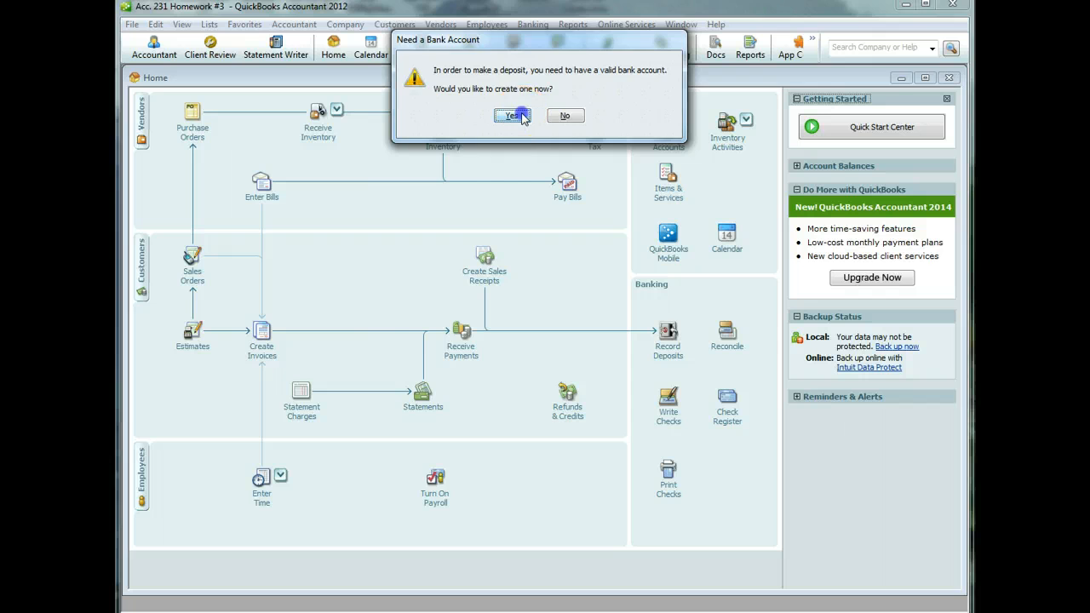
left_click(512, 115)
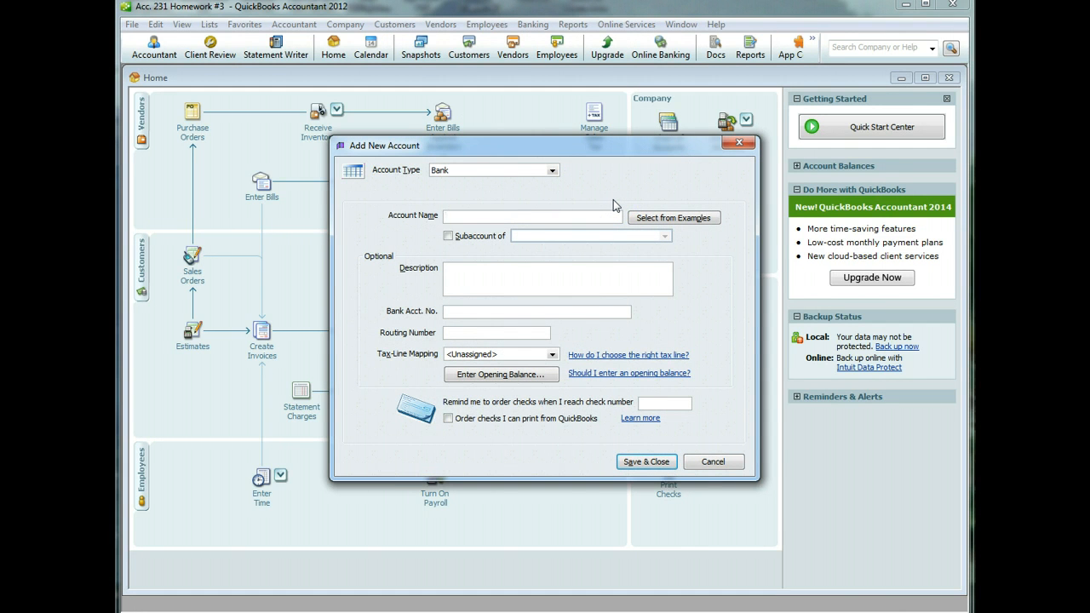
type("Bank of Laie")
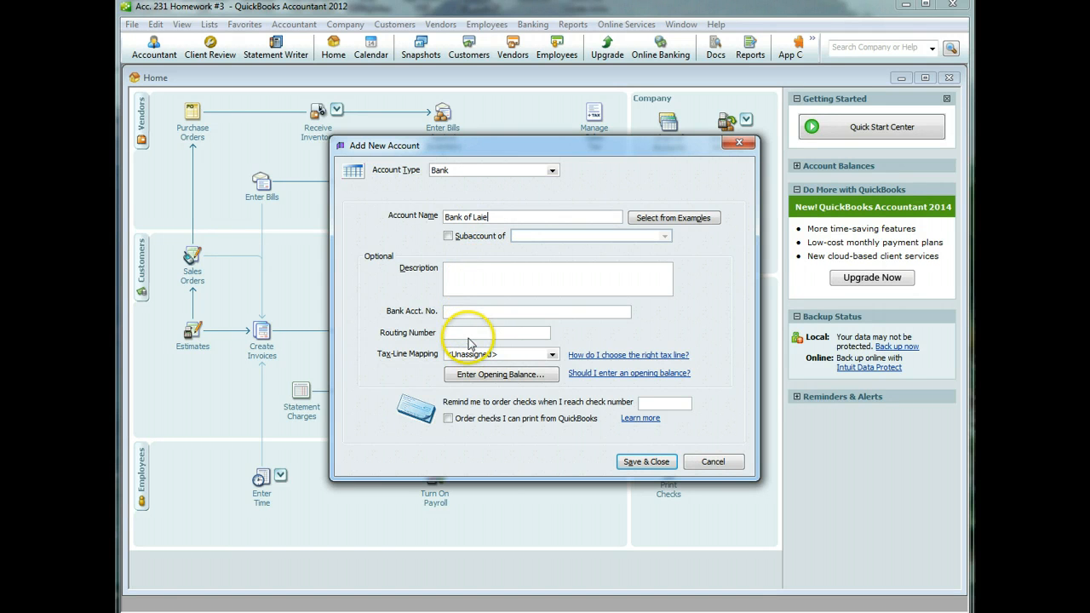
left_click(632, 466)
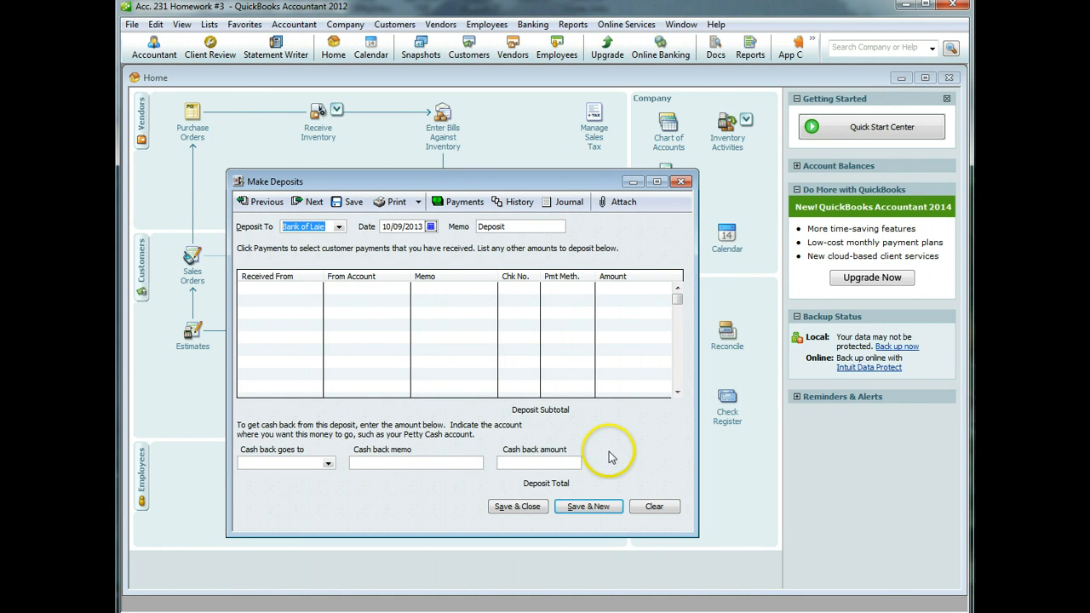
- Set the deposit date to 02/01/2013
left_click(429, 226)
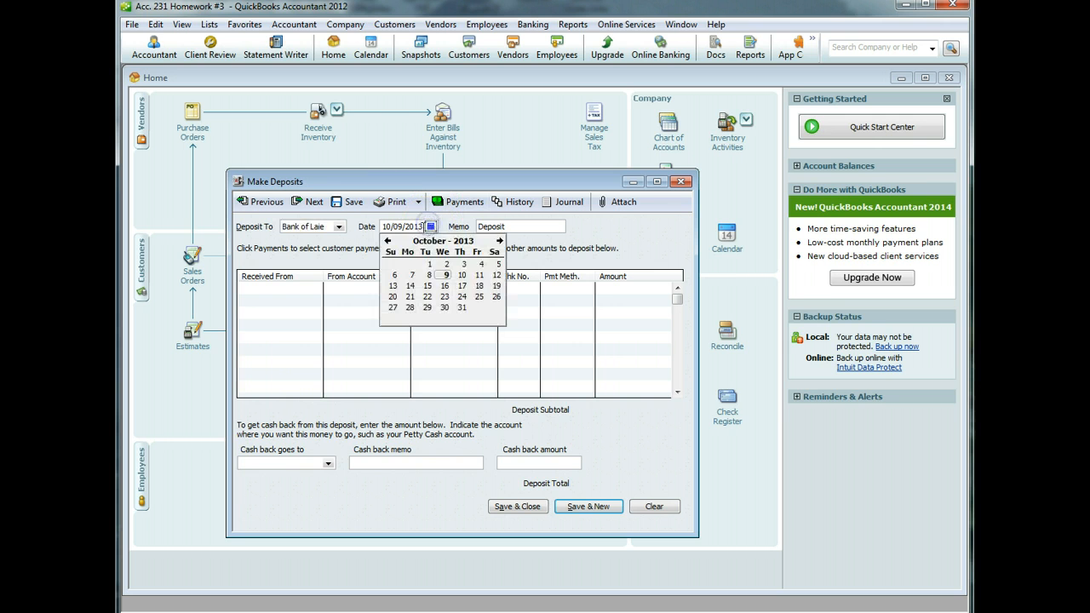
left_click(387, 241)
left_click(388, 241)
left_click(387, 241)
left_click(387, 241)
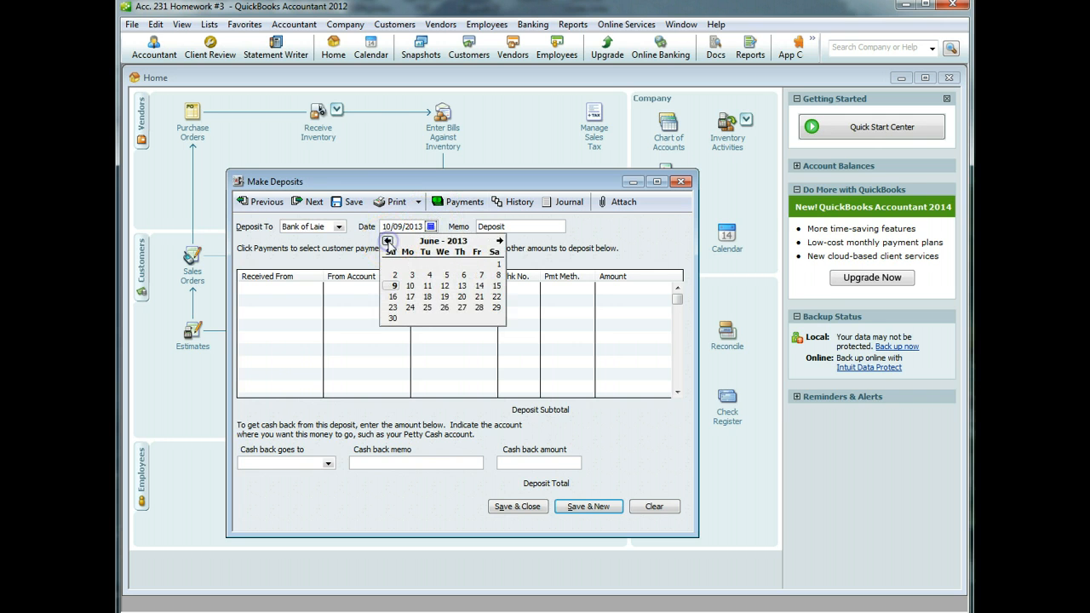
left_click(387, 241)
left_click(387, 241)
left_click(387, 240)
left_click(387, 241)
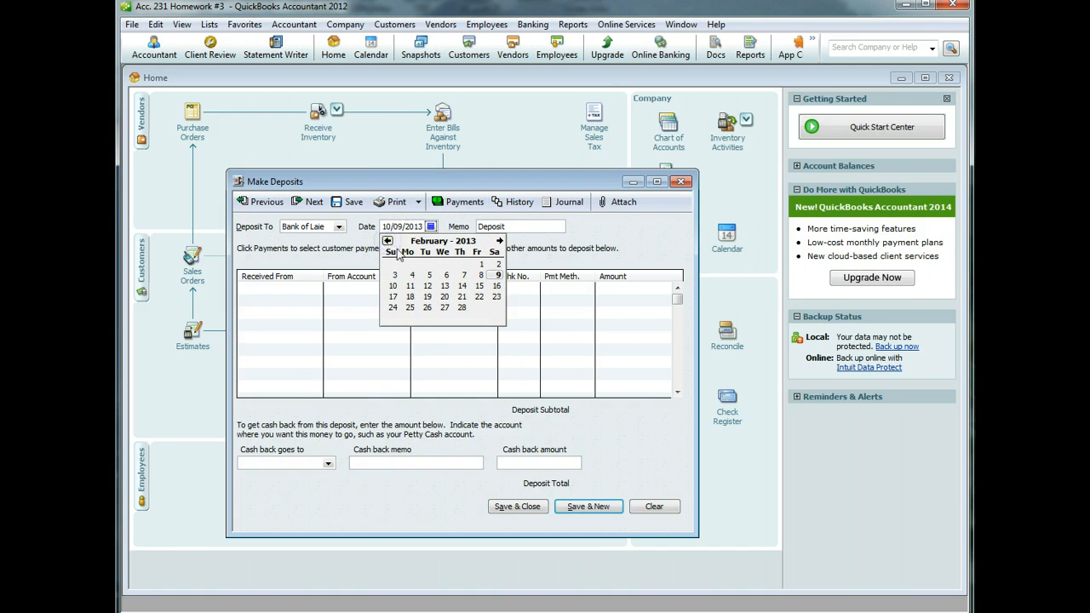
left_click(481, 264)
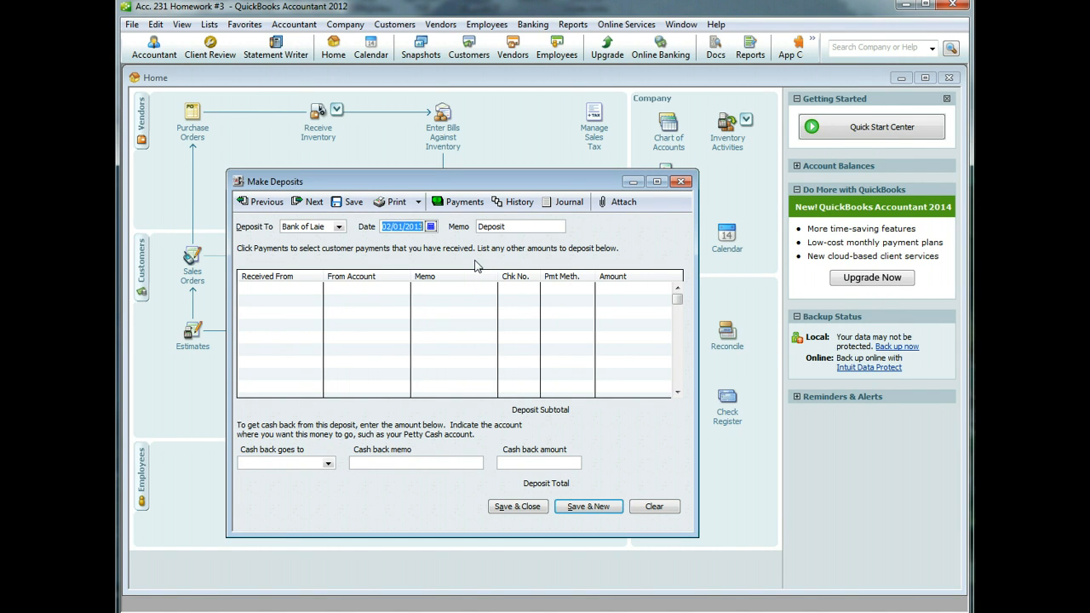
- Add the payer's name as a new Other-type name in Received From
left_click(310, 291)
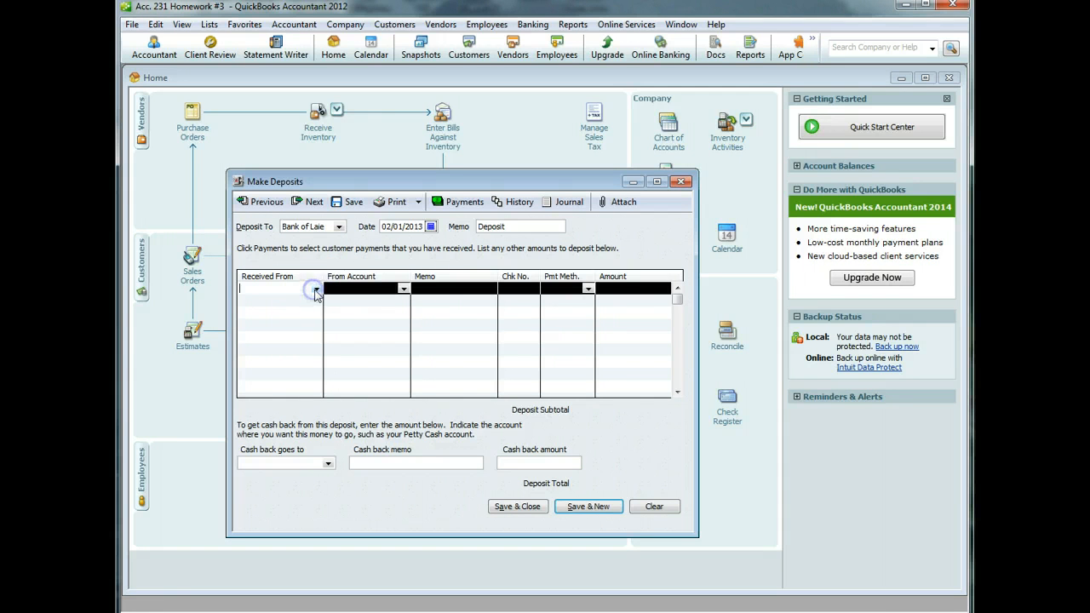
left_click(315, 289)
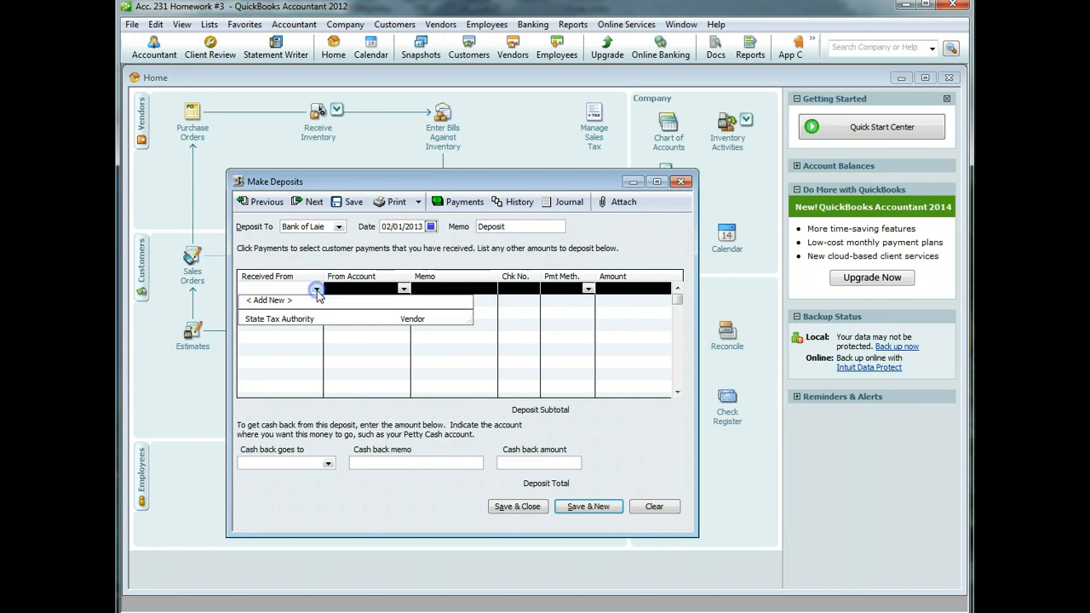
left_click(270, 301)
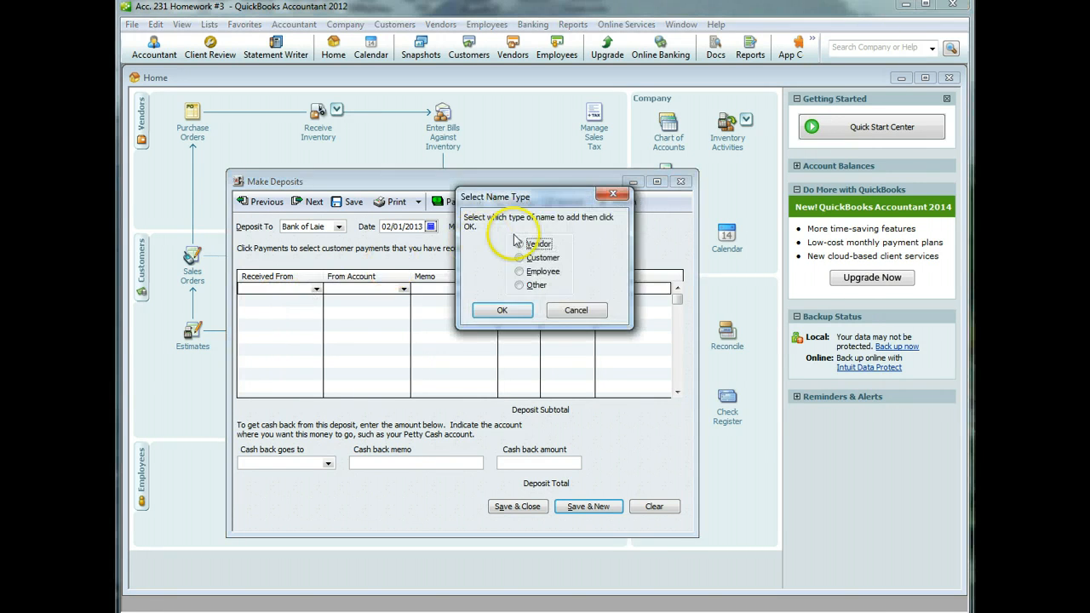
left_click(520, 286)
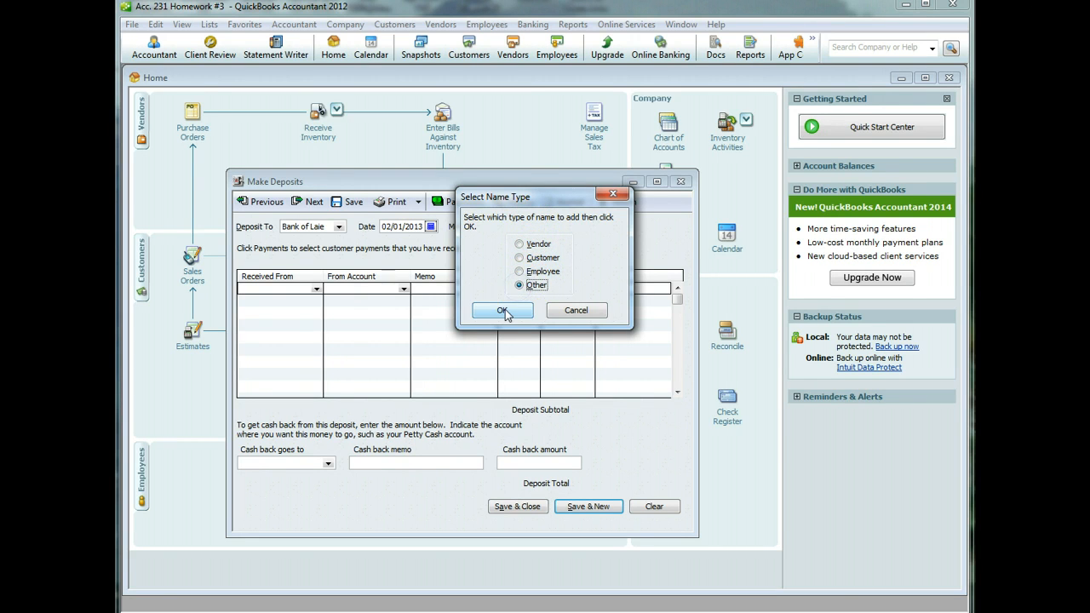
left_click(523, 307)
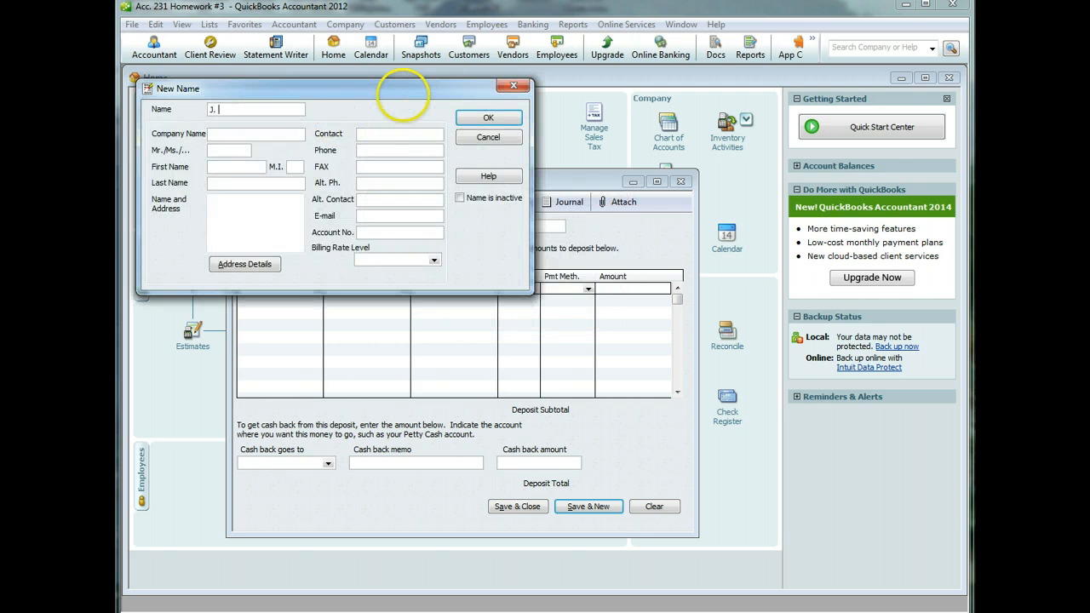
left_click(475, 116)
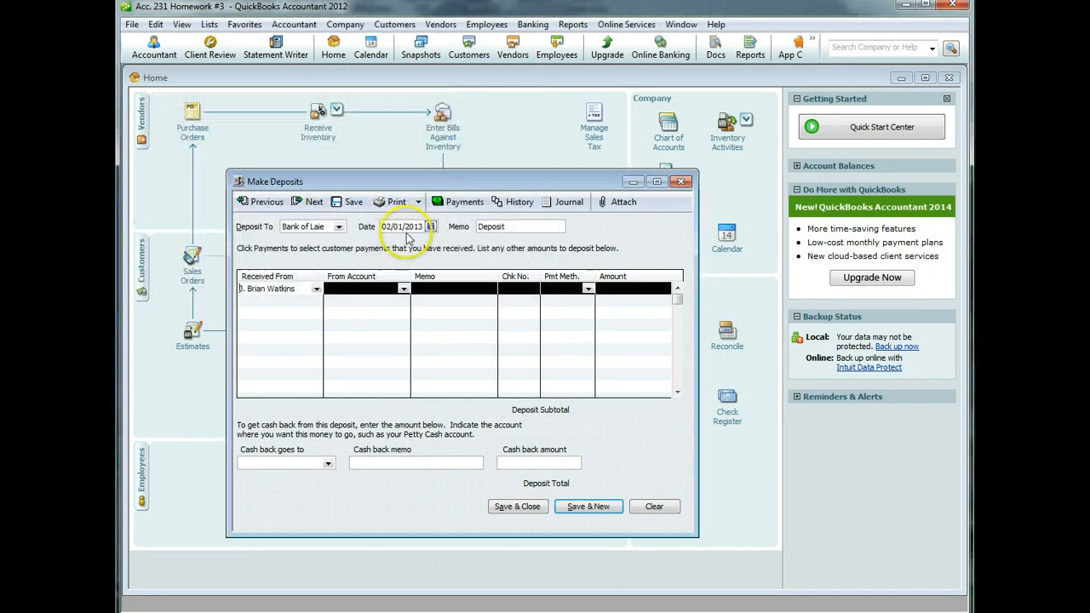
- Fill the deposit line: Owners Equity, memo 'Initial Funding', Cash, amount 25000
left_click(403, 290)
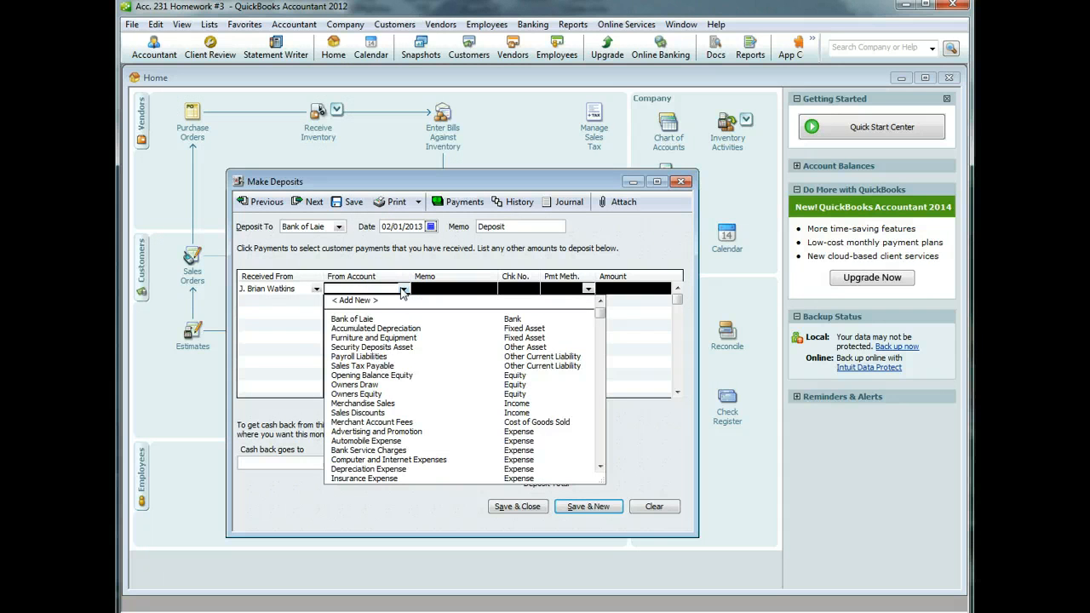
left_click(374, 394)
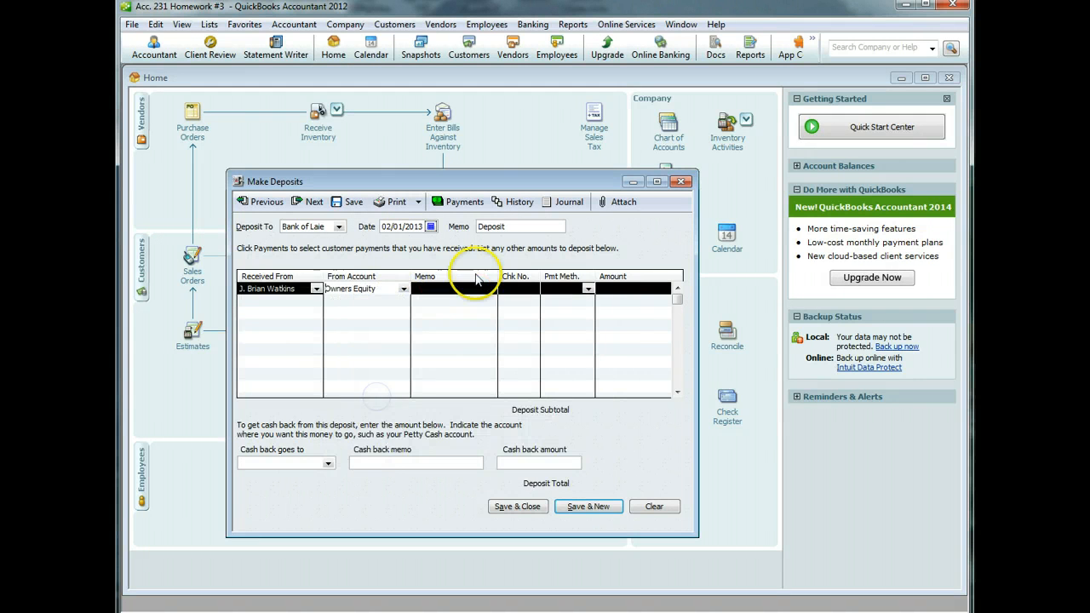
left_click(477, 289)
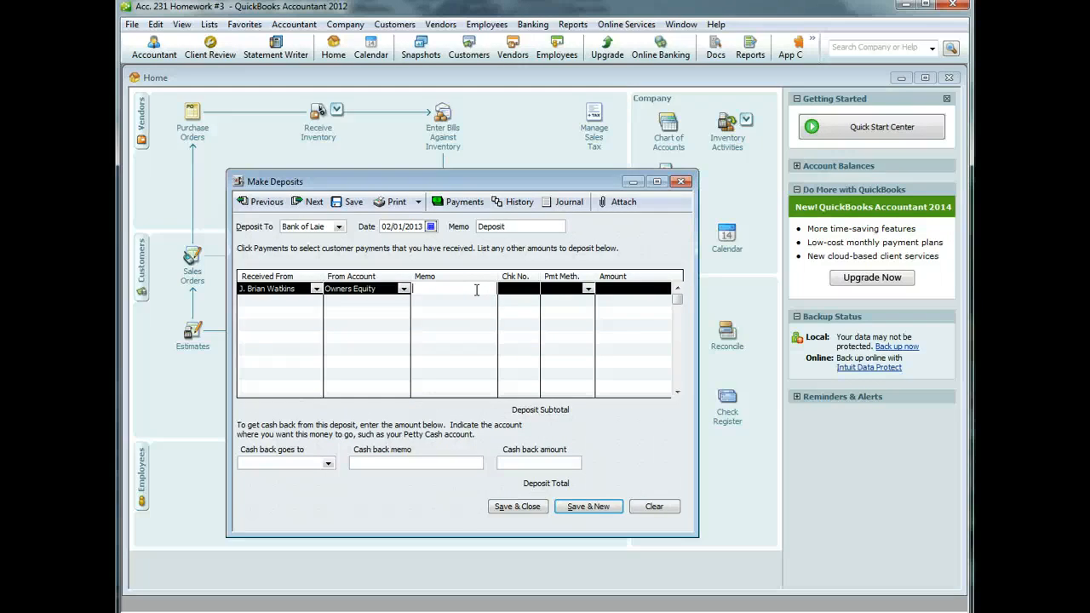
type("Initial Funding")
left_click(588, 288)
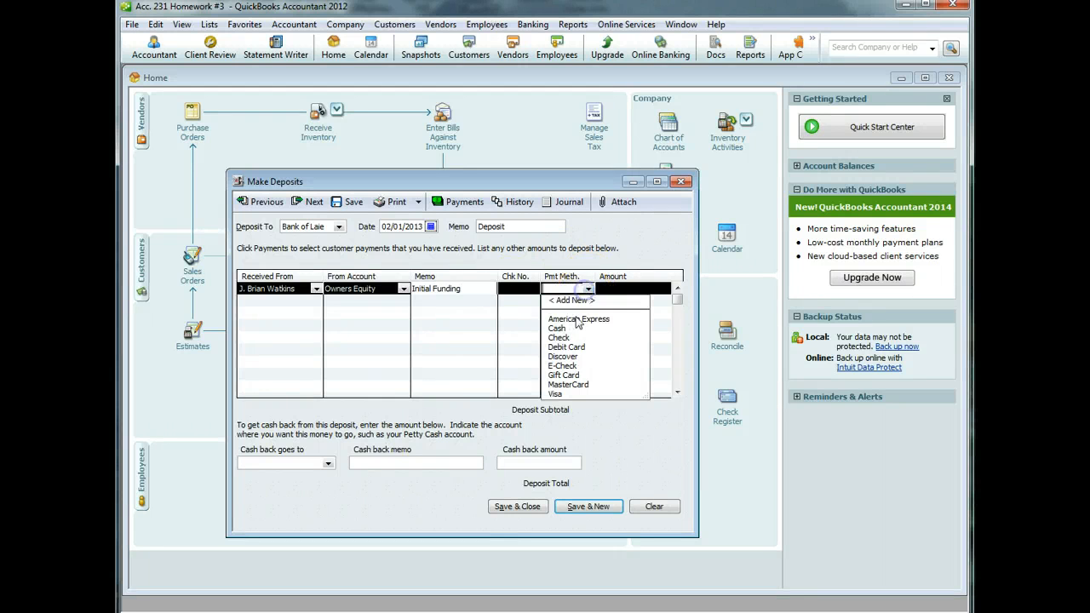
left_click(569, 330)
left_click(620, 289)
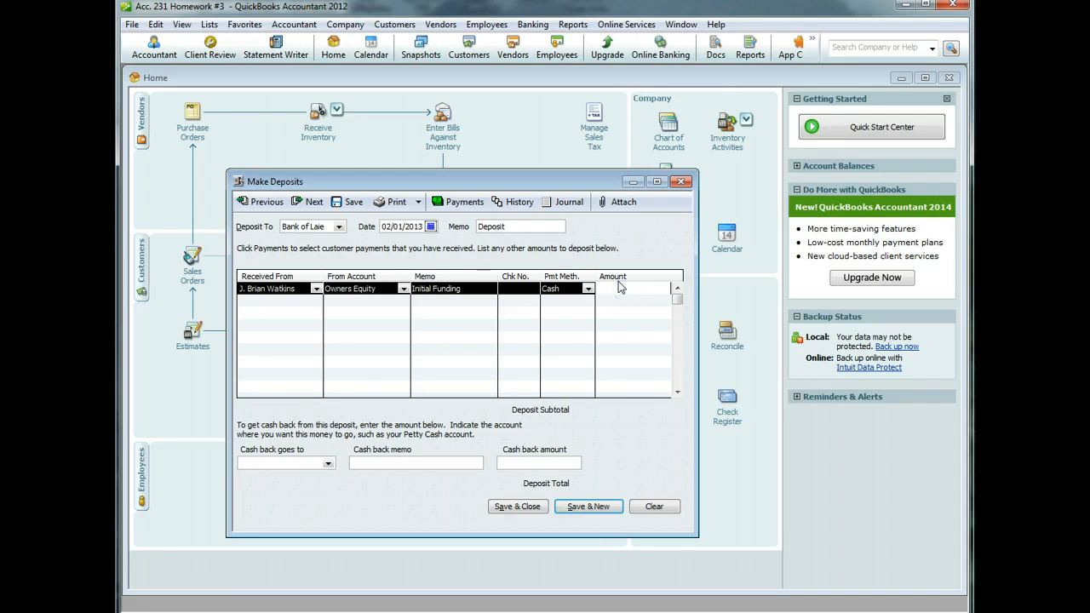
type("25000")
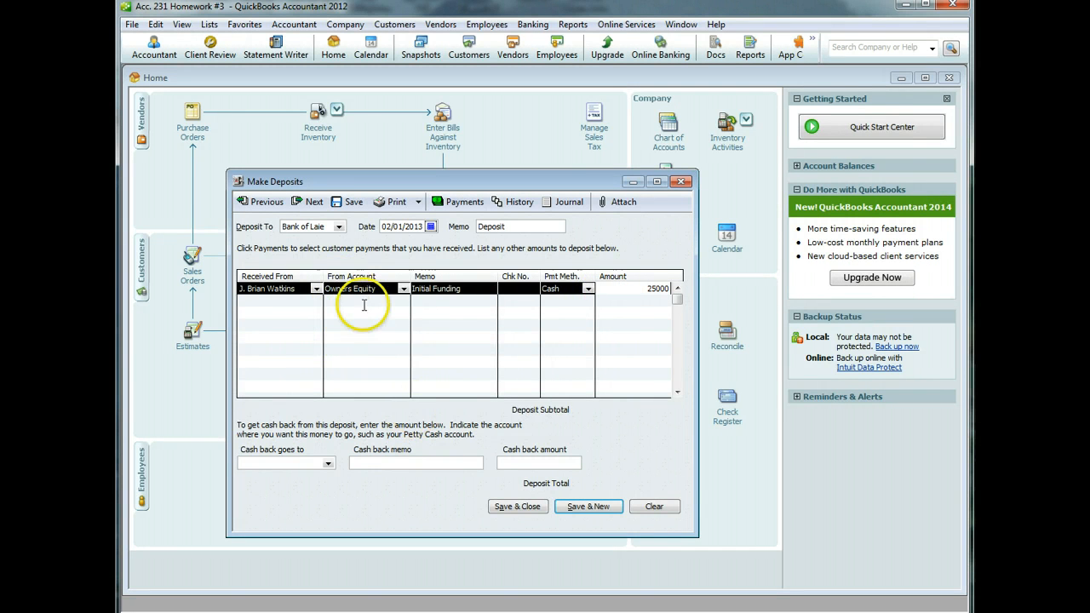
- Save and close the deposit, accepting the past-date and Retained Earnings warnings
left_click(502, 508)
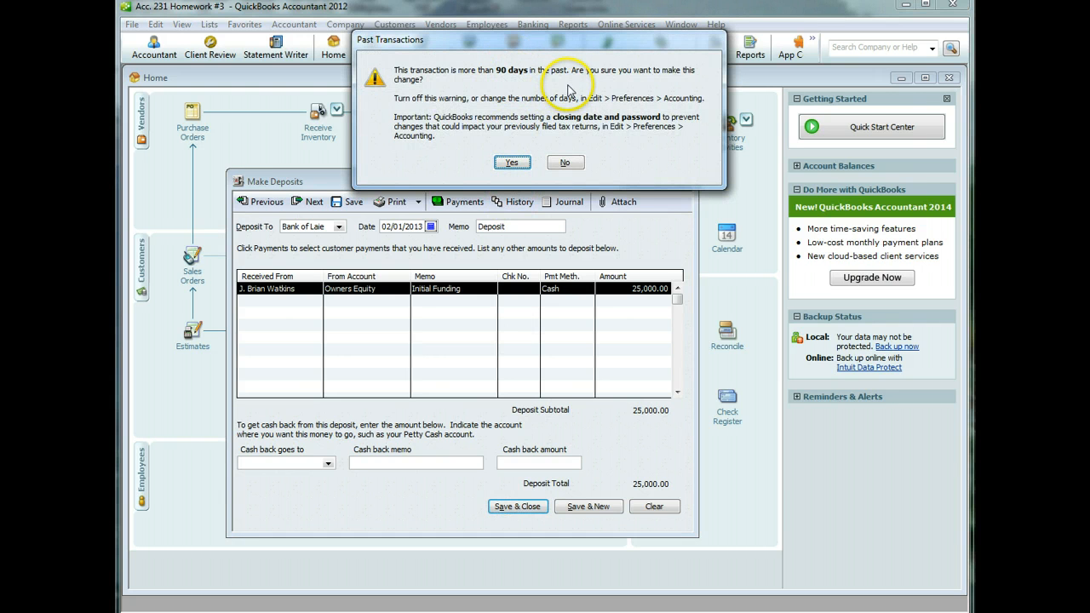
left_click(514, 162)
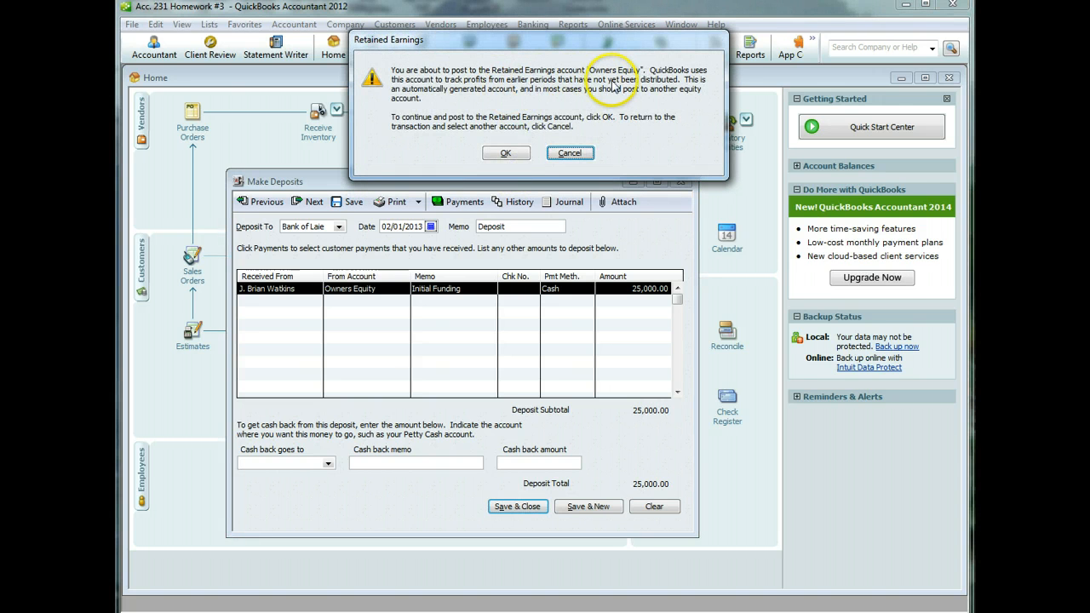
left_click(515, 153)
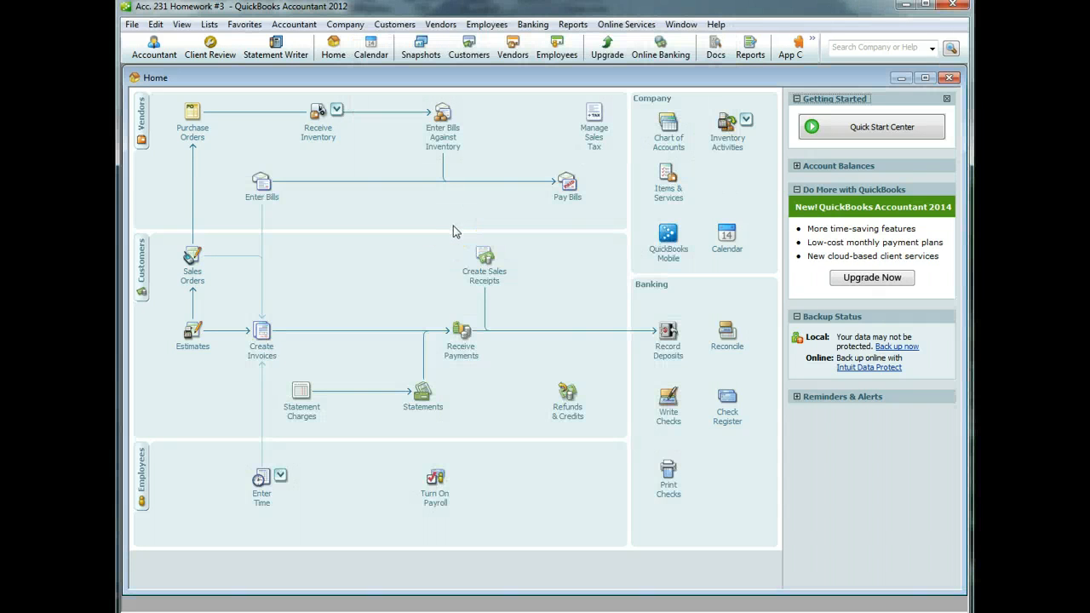
- Uncheck 'Beep when recording a transaction' in General preferences and save
left_click(155, 23)
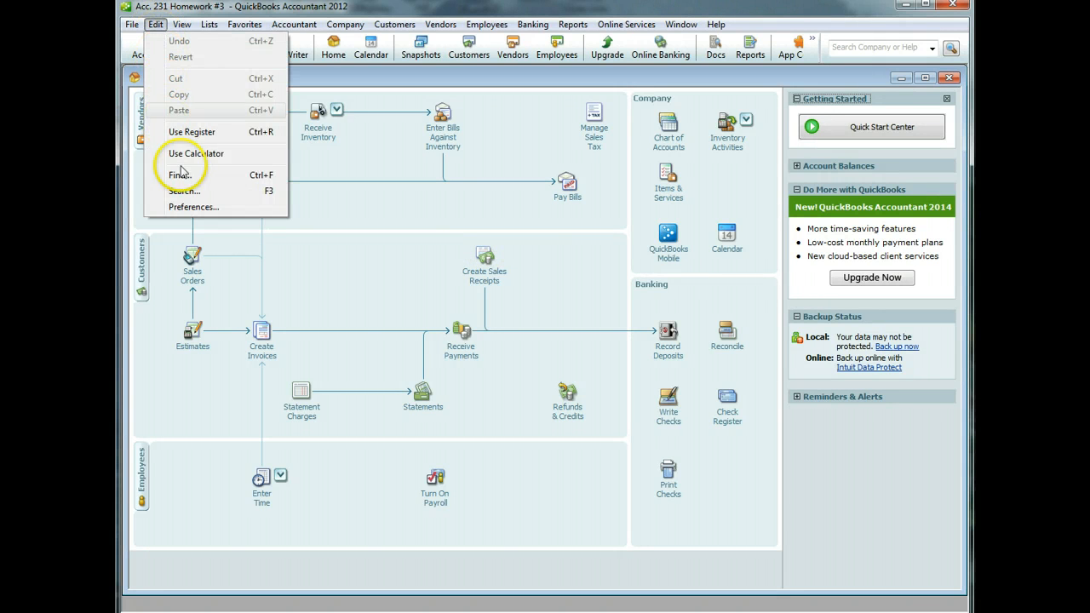
left_click(193, 207)
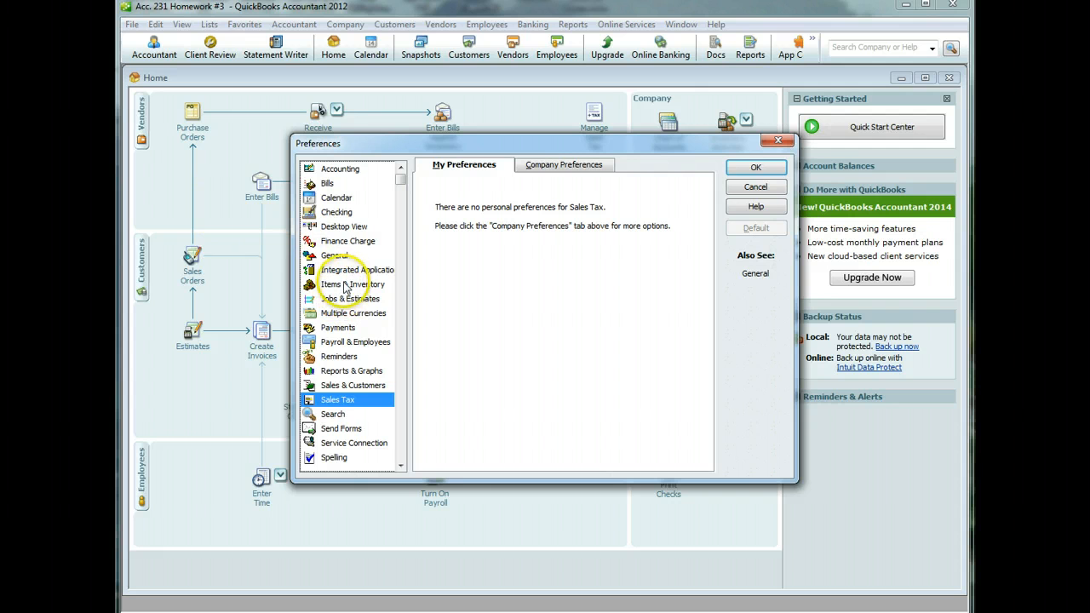
left_click(336, 255)
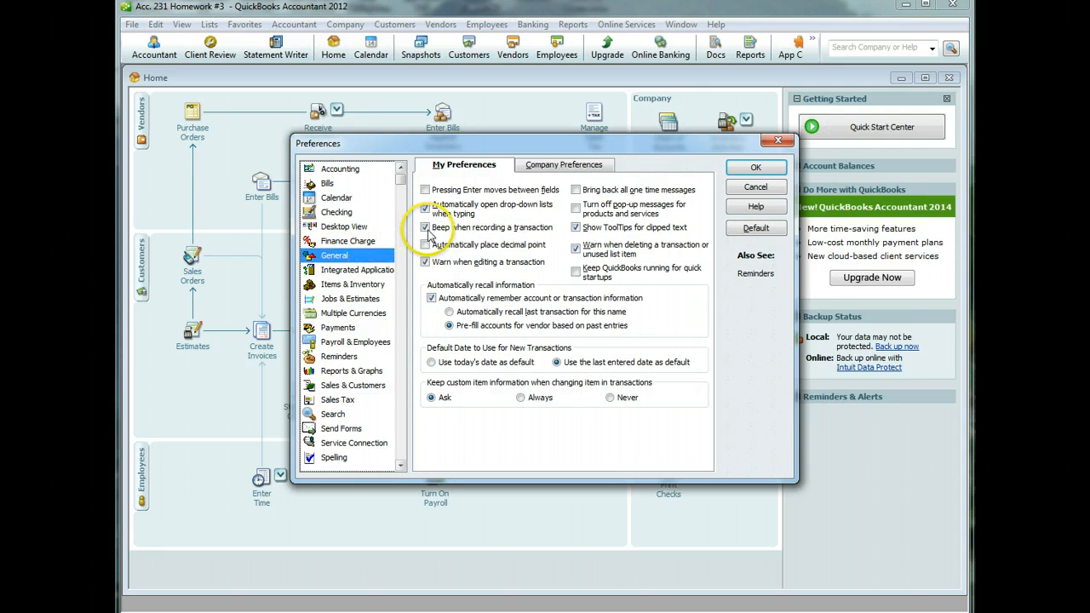
left_click(424, 228)
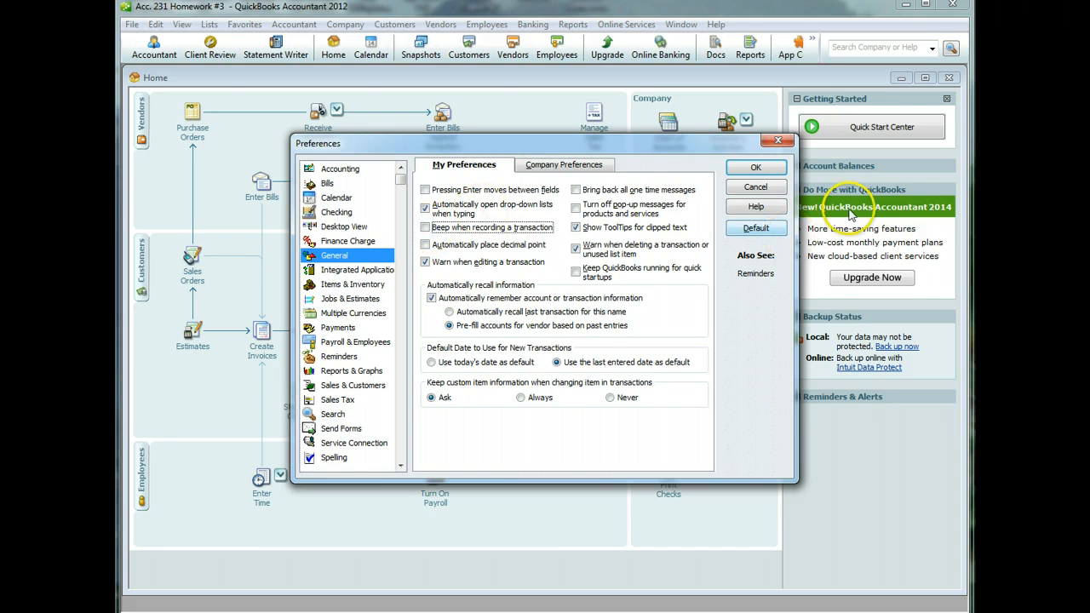
left_click(764, 167)
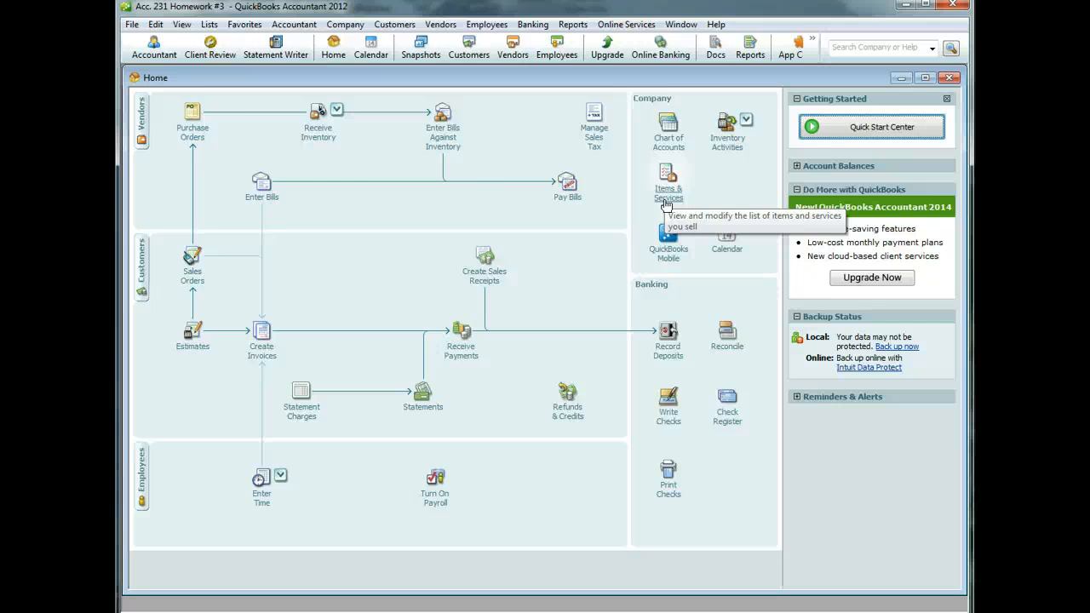
- Start a purchase order dated 02/02/2013 for Daiwa Corp., quick-adding it as a vendor
left_click(194, 147)
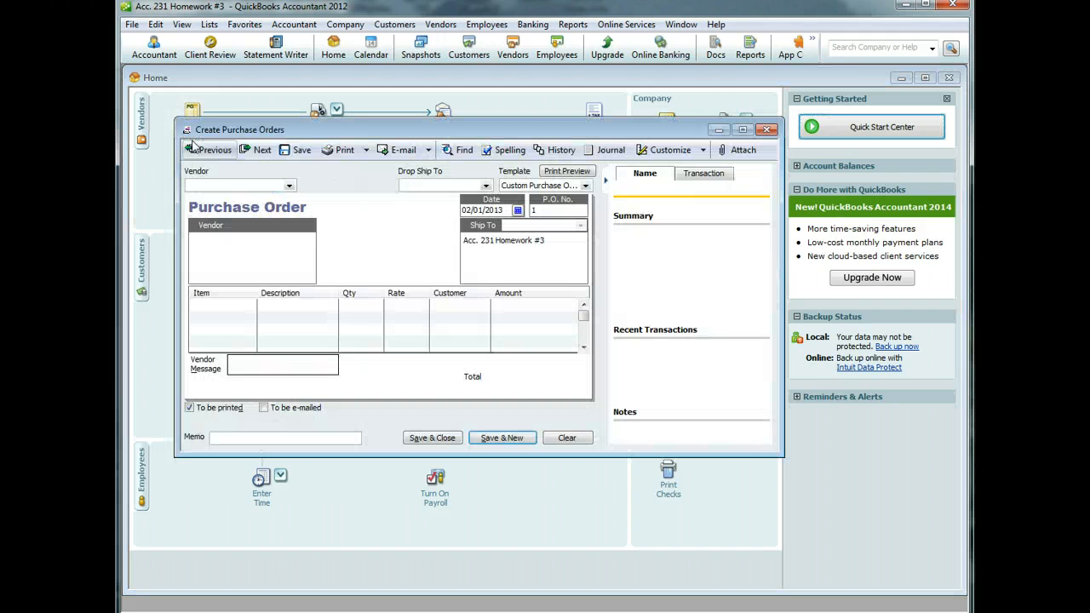
left_click(517, 210)
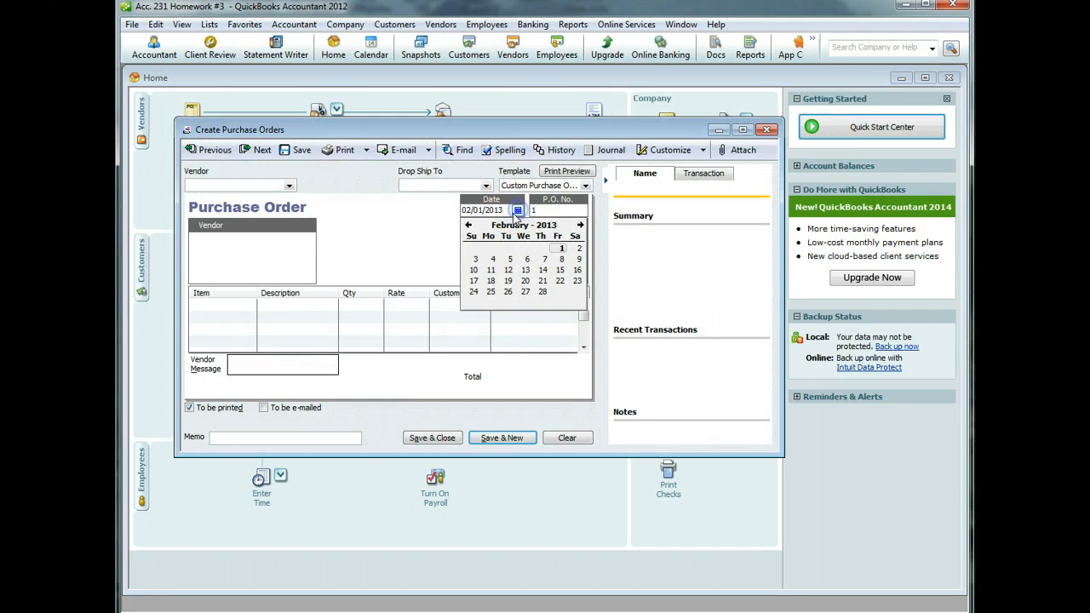
left_click(578, 249)
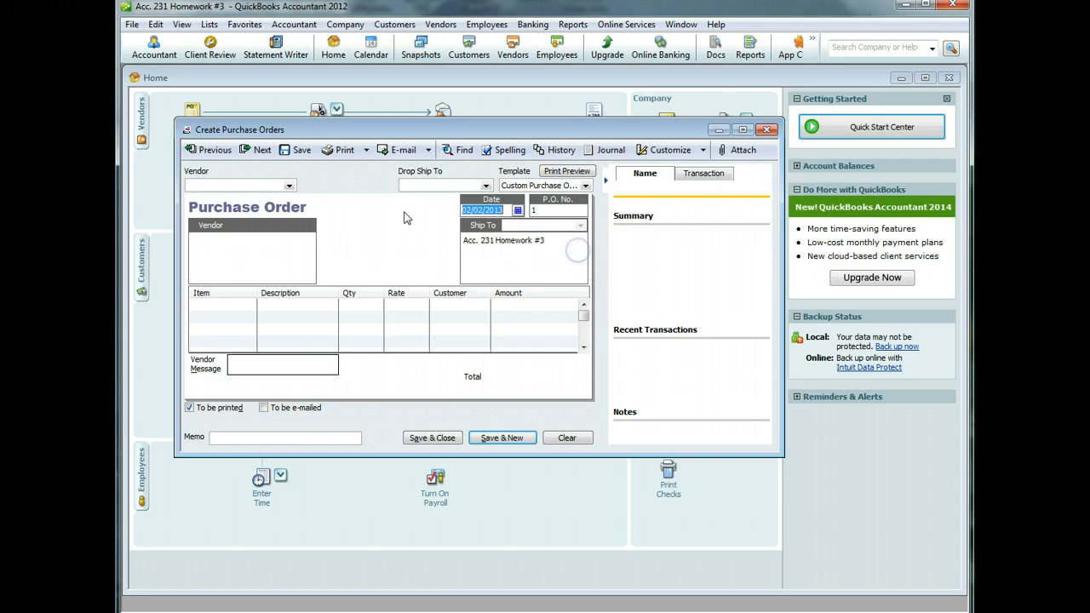
left_click(262, 183)
type("Da")
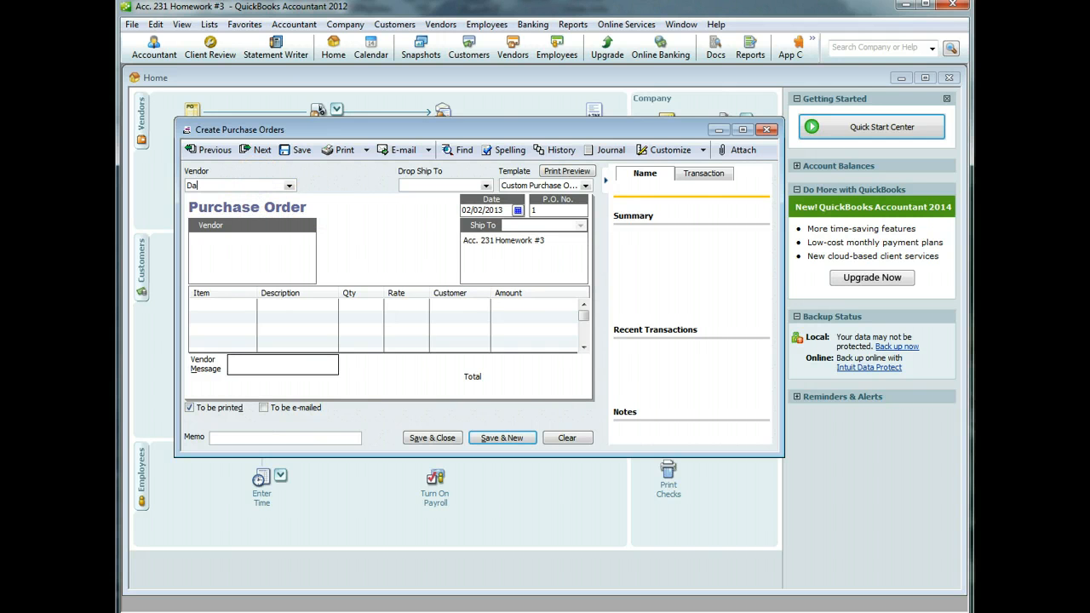
type("iwa Corp.")
key("Tab")
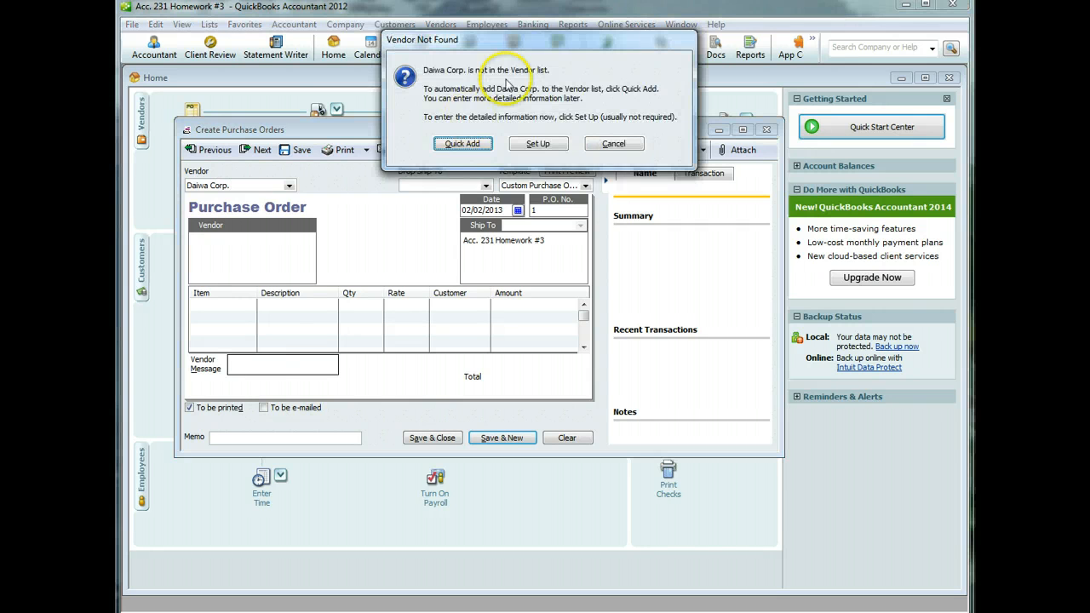
left_click(462, 143)
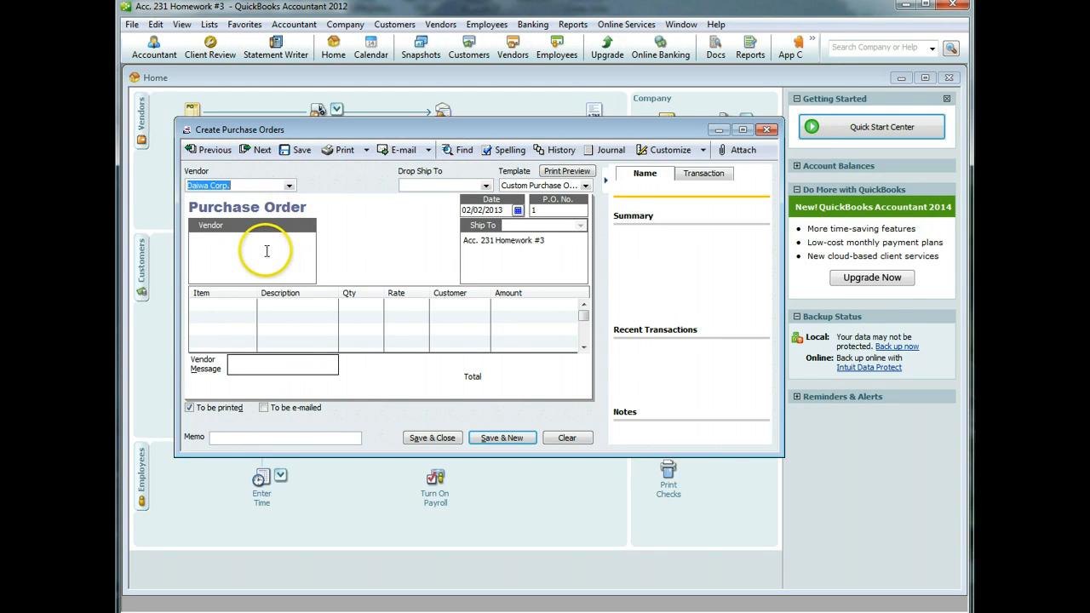
- Choose to add a new item on the purchase order's first line
left_click(228, 312)
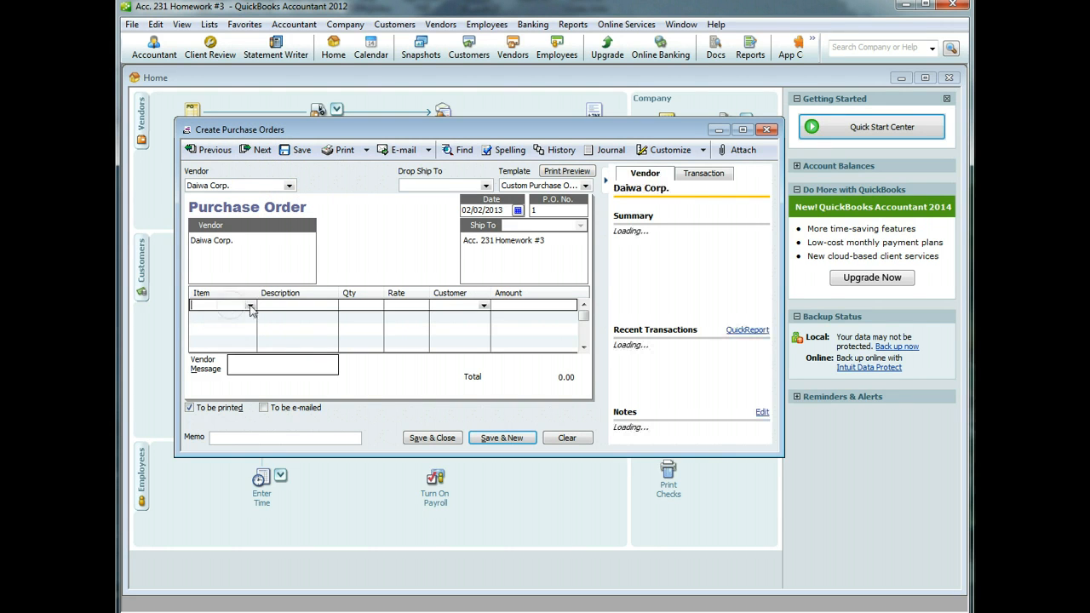
left_click(250, 305)
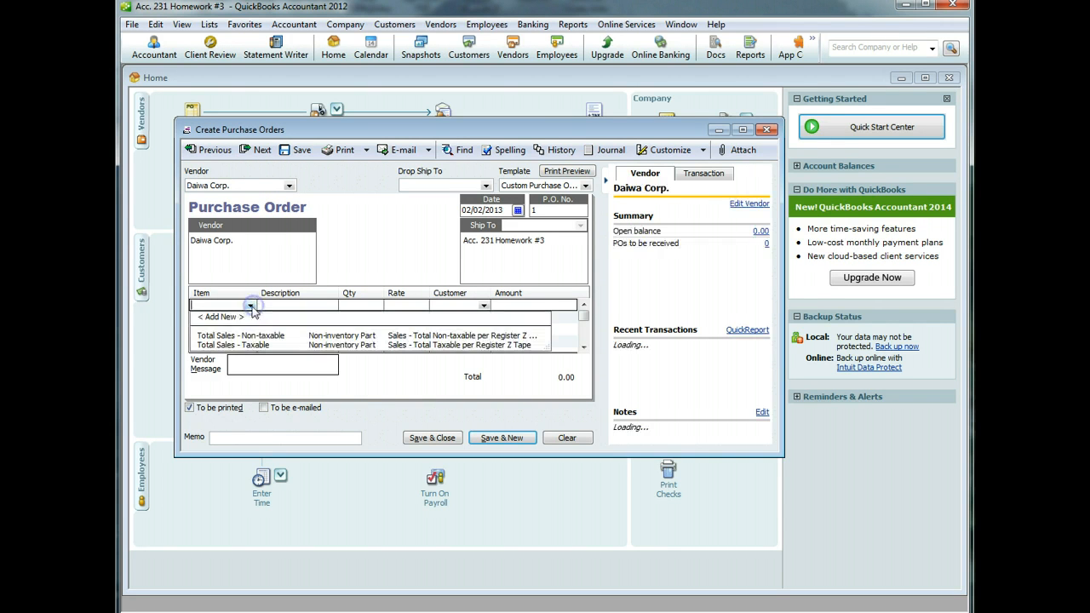
left_click(239, 319)
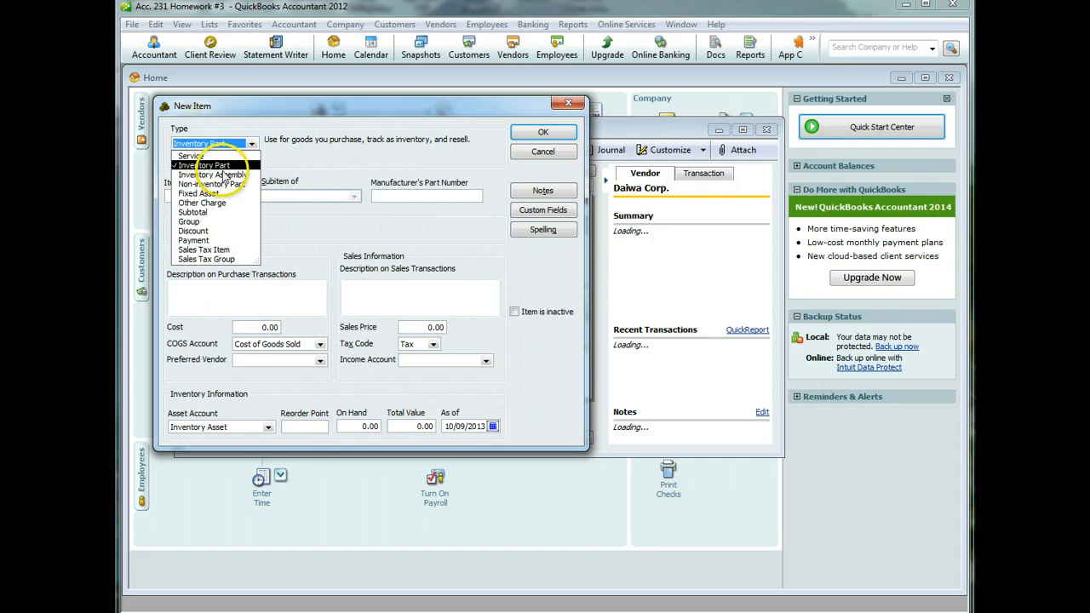
- Define inventory part 'Saltiga Reel' with a description, cost 300 and Merchandise Sales income account
left_click(316, 172)
left_click(215, 197)
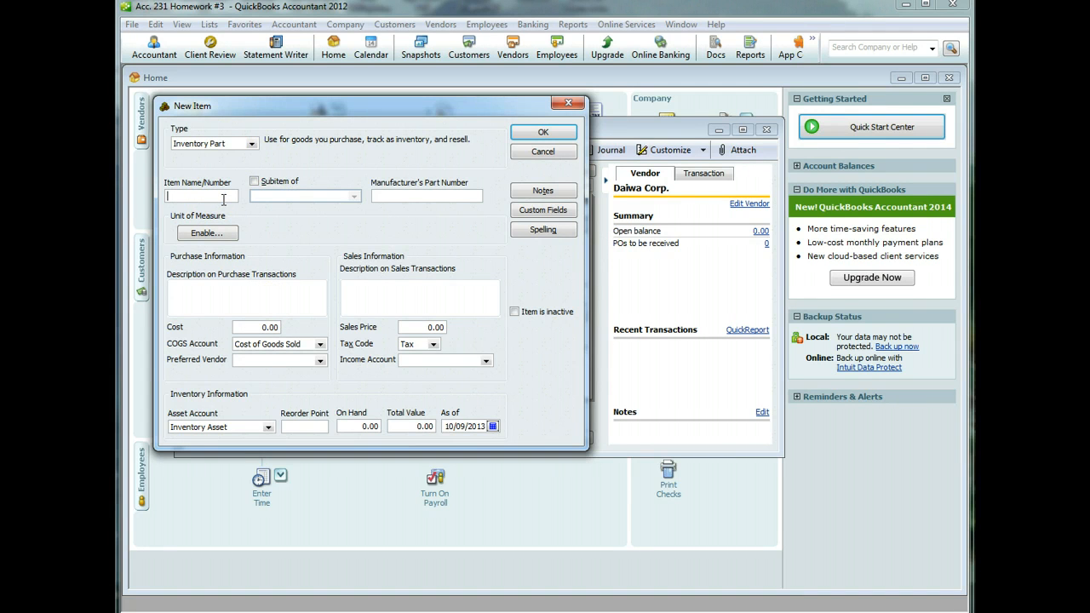
type("Saltiga Reel")
key("Tab")
key("Tab")
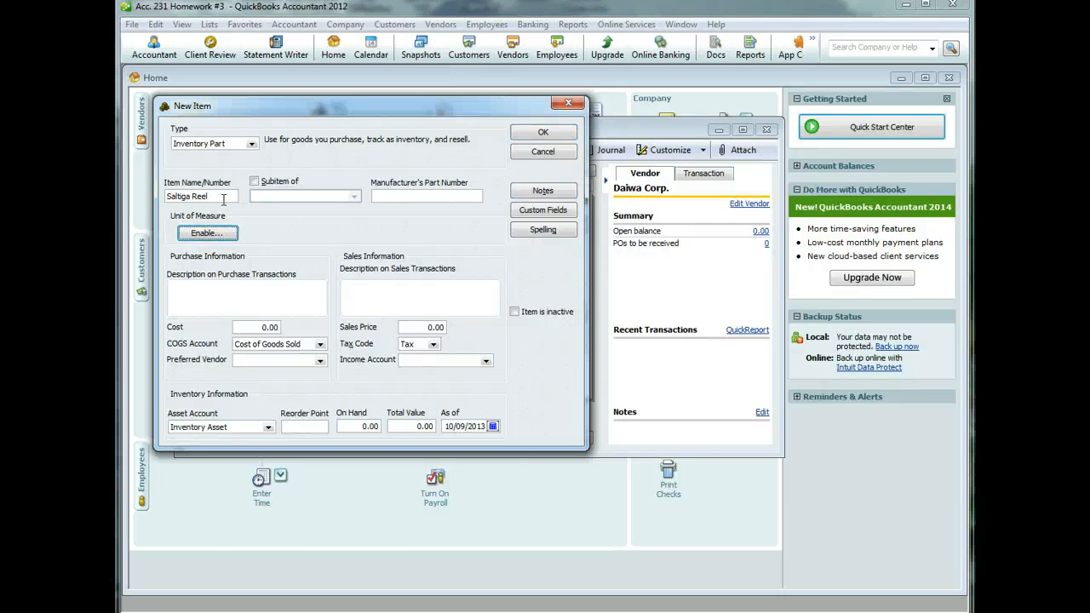
key("Tab")
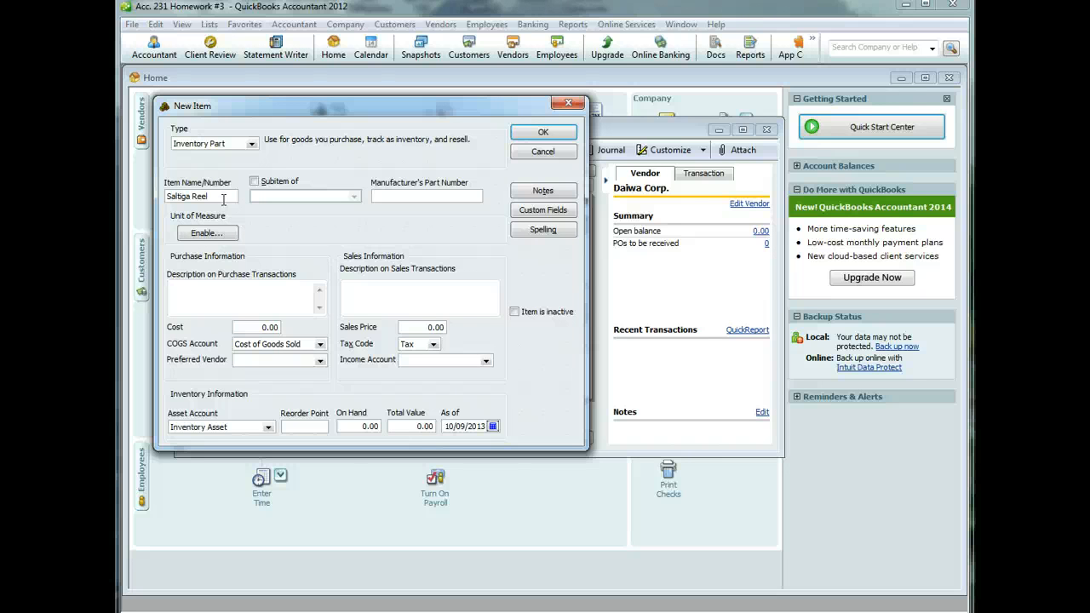
type("Saltiga Reel")
key("Tab")
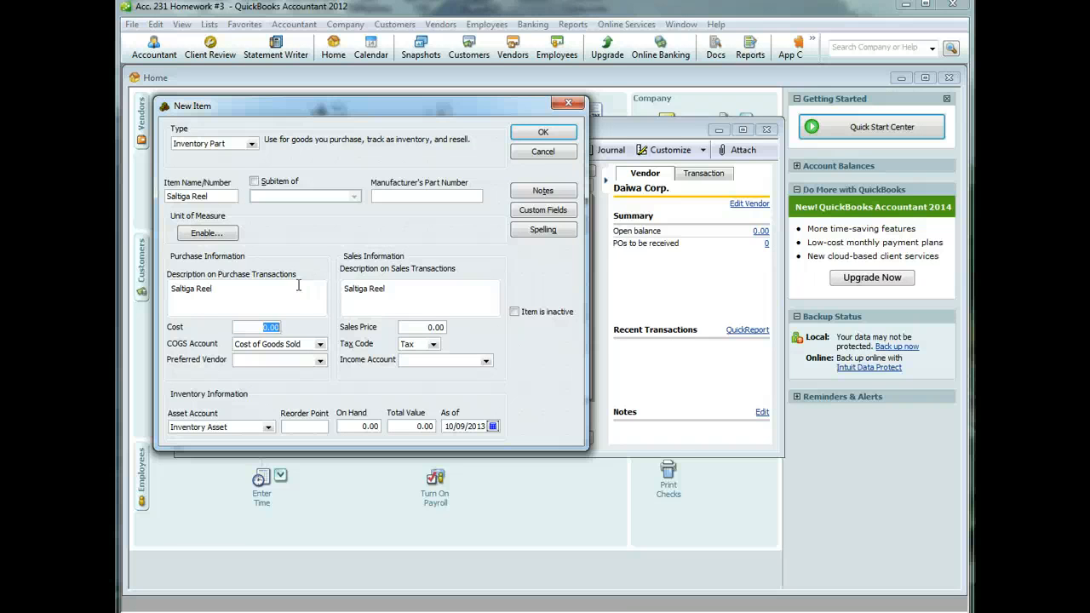
type("300")
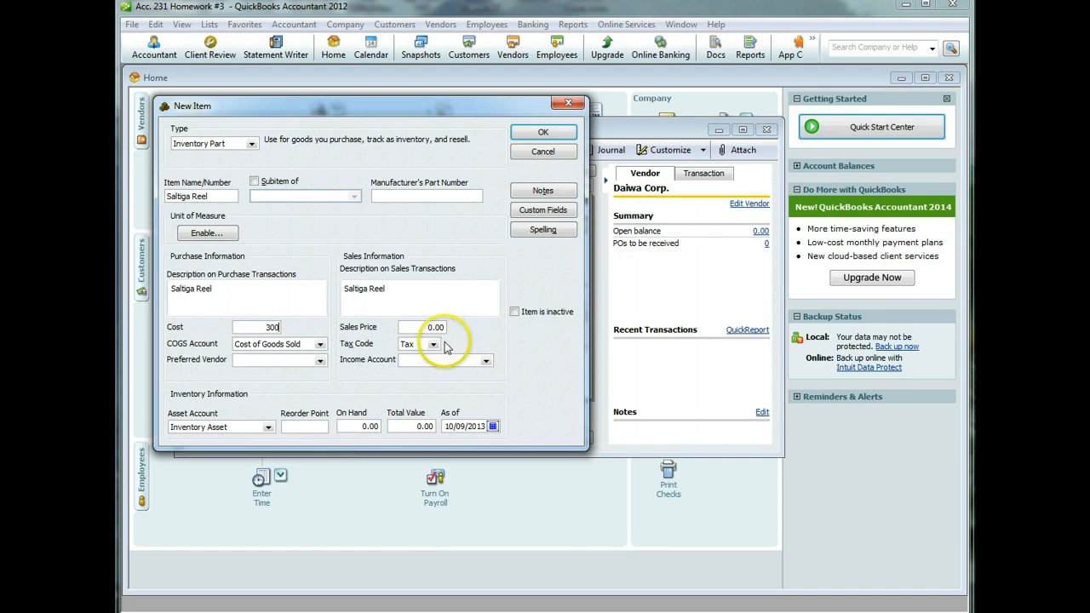
left_click(485, 360)
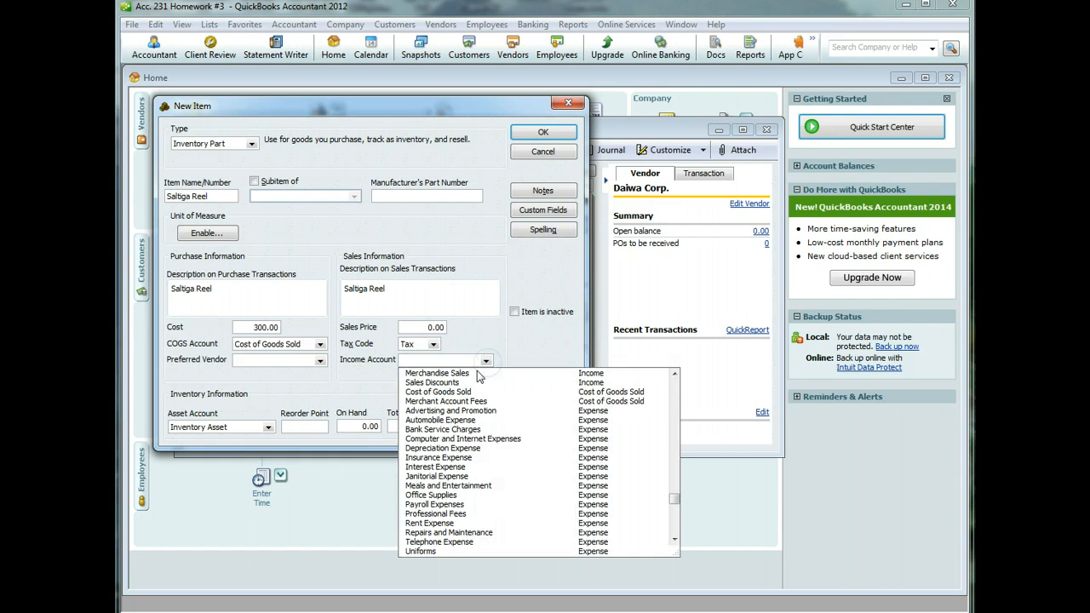
left_click(475, 374)
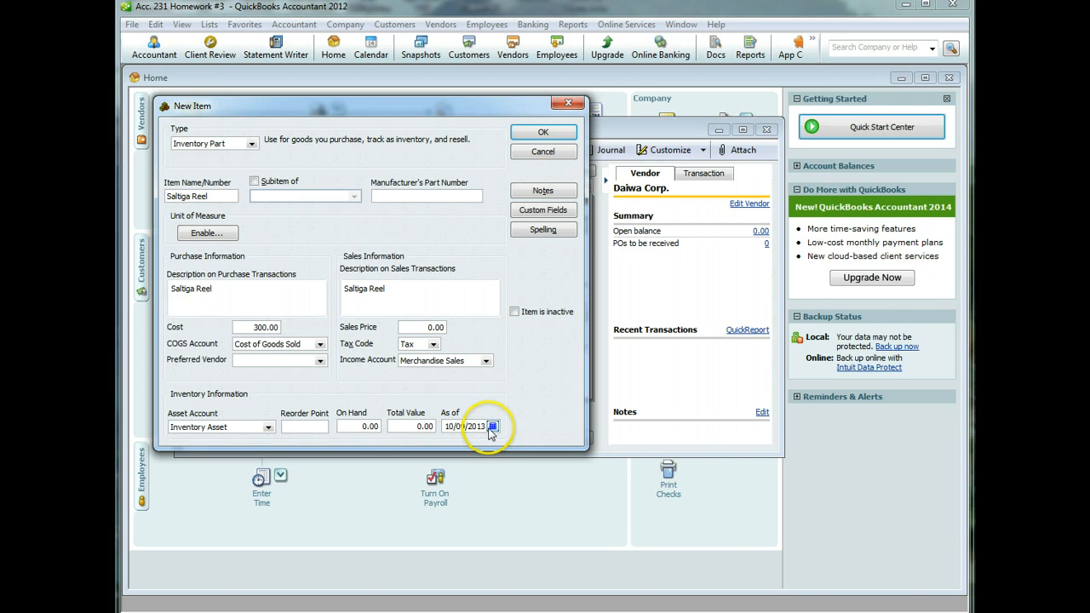
left_click(543, 133)
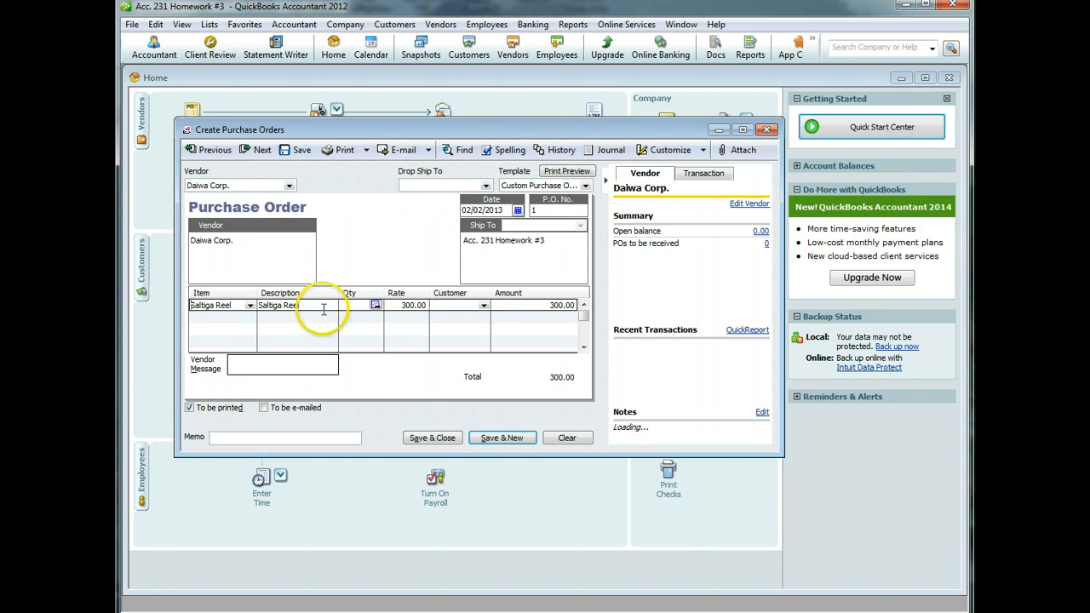
- Order 10 Saltiga Reels with memo 'Fishing Reels' and save the past-dated Daiwa Corp. PO
left_click(355, 307)
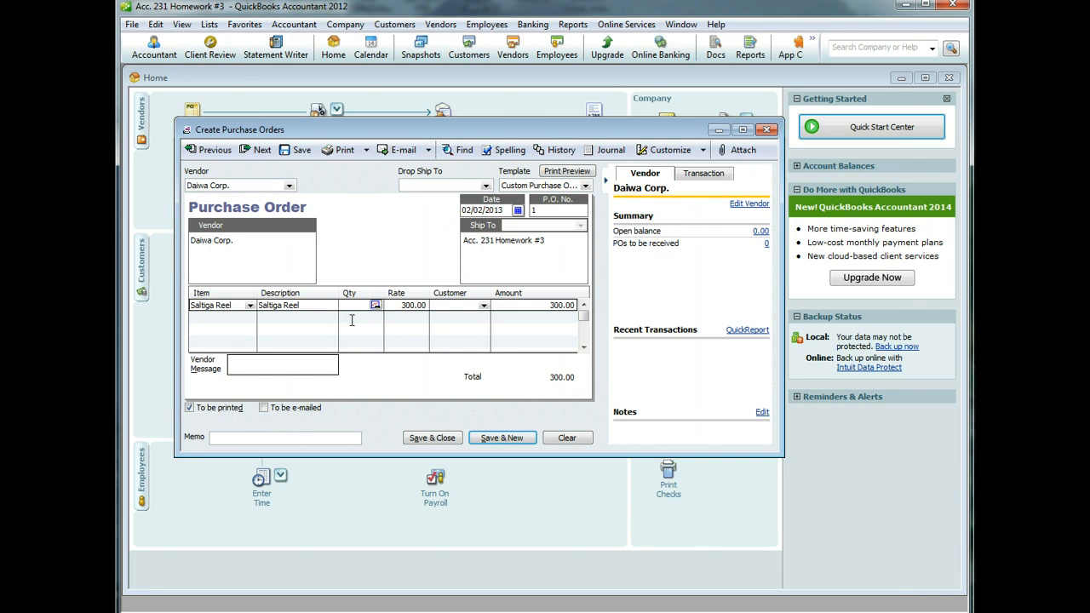
type("10")
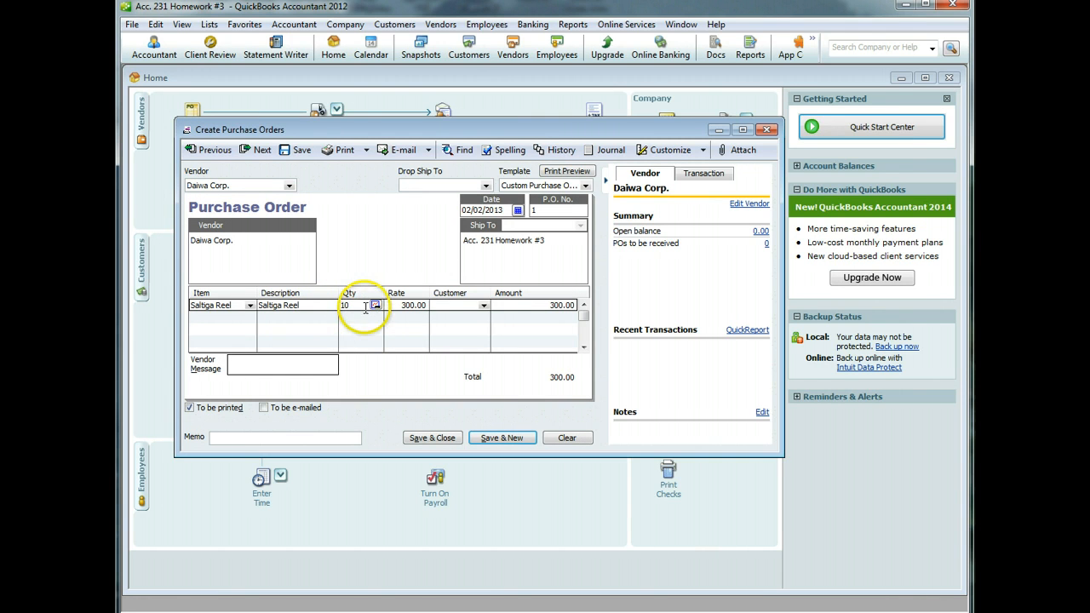
left_click(245, 438)
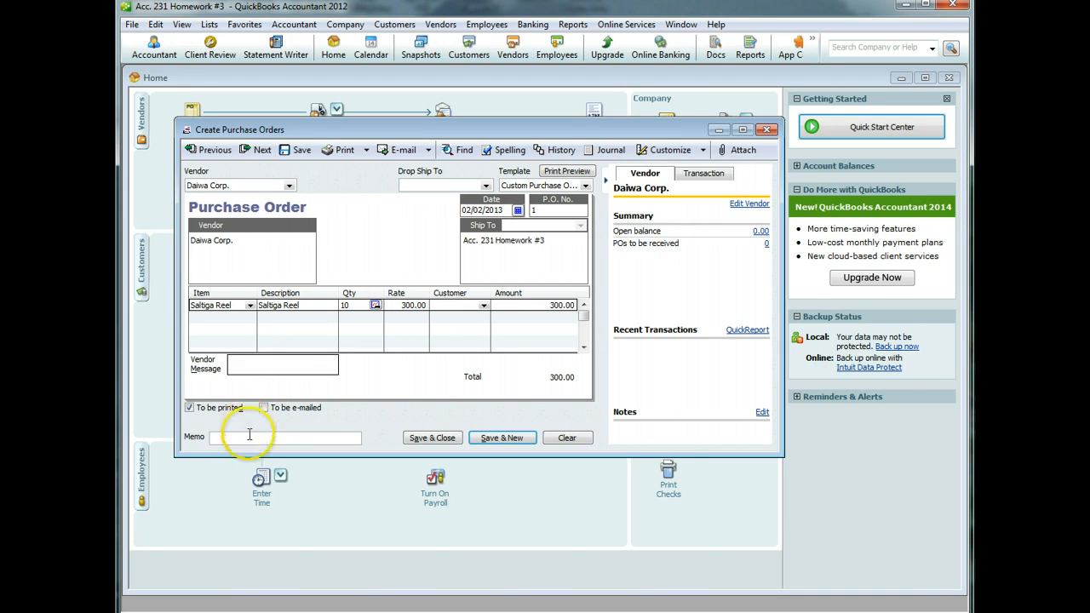
type("Fishing ")
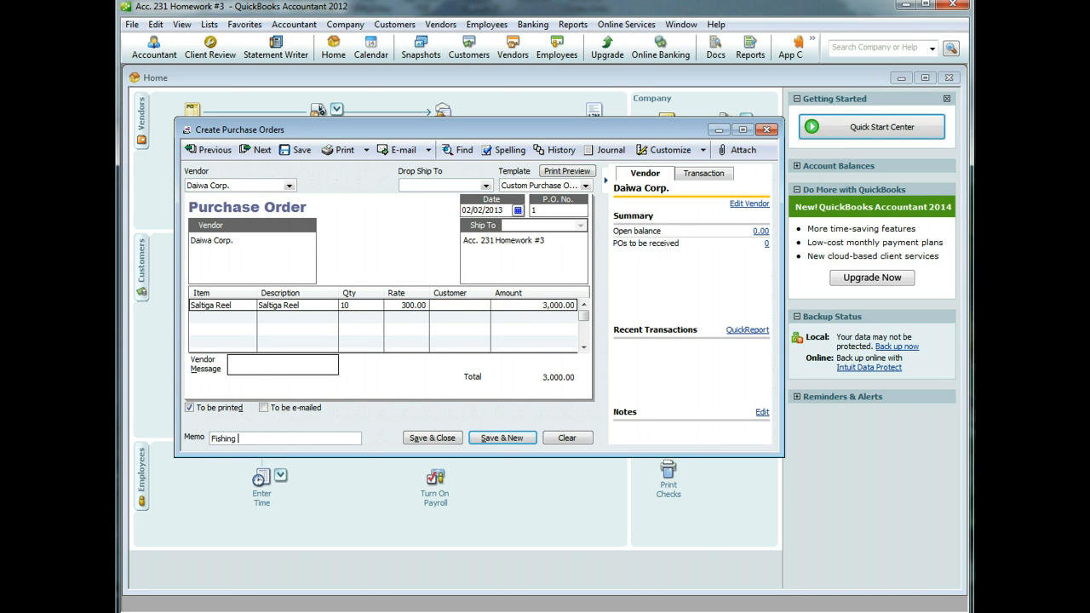
type("Reels")
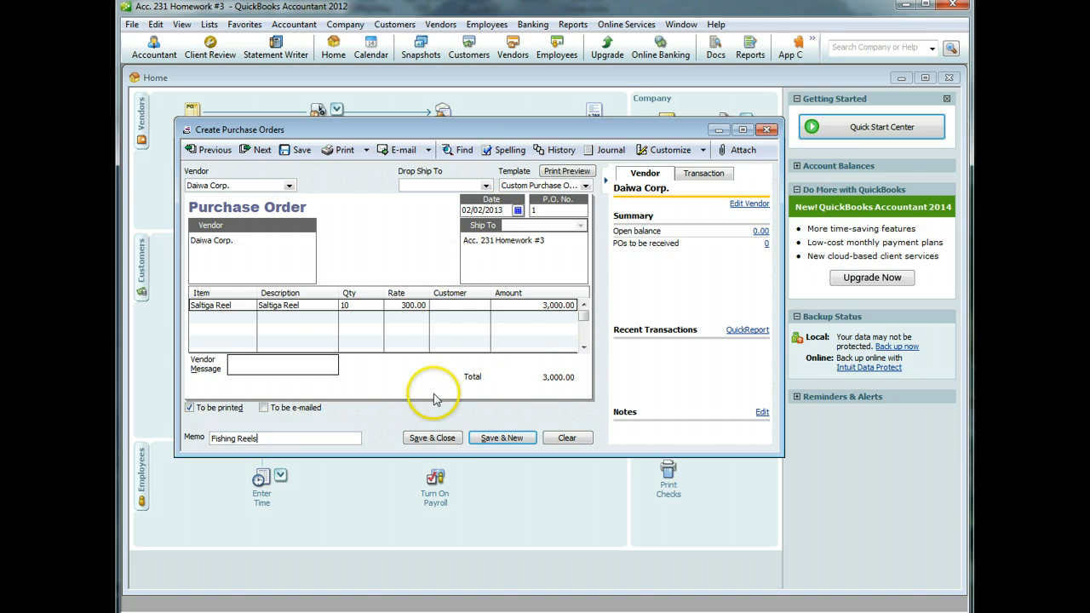
left_click(498, 438)
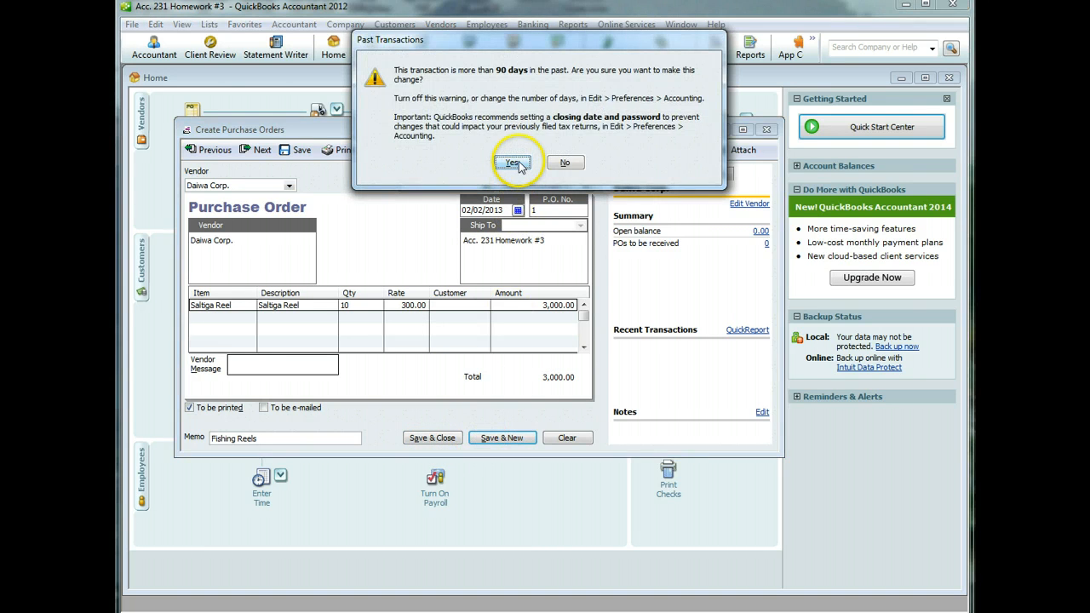
left_click(514, 163)
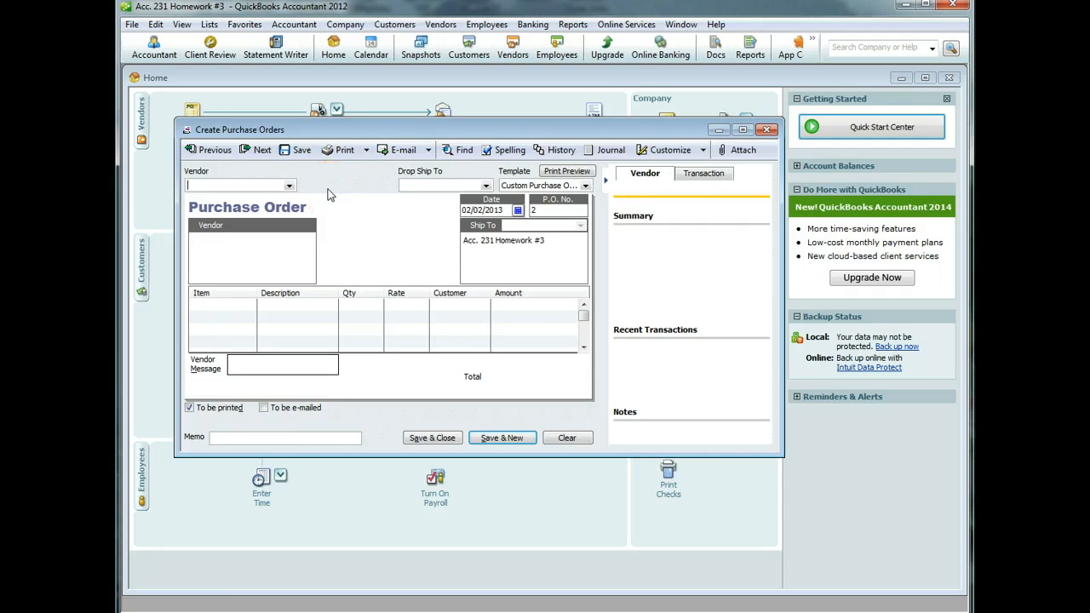
- Quick-add TackleDirect as the vendor for purchase order #2
type("TackleDirect")
key("Tab")
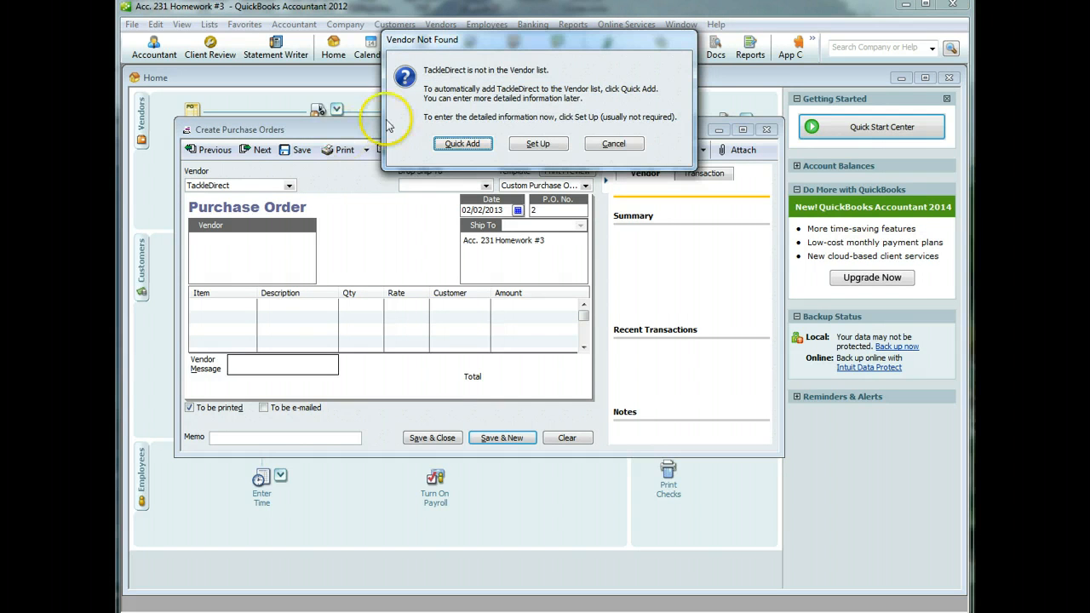
left_click(459, 144)
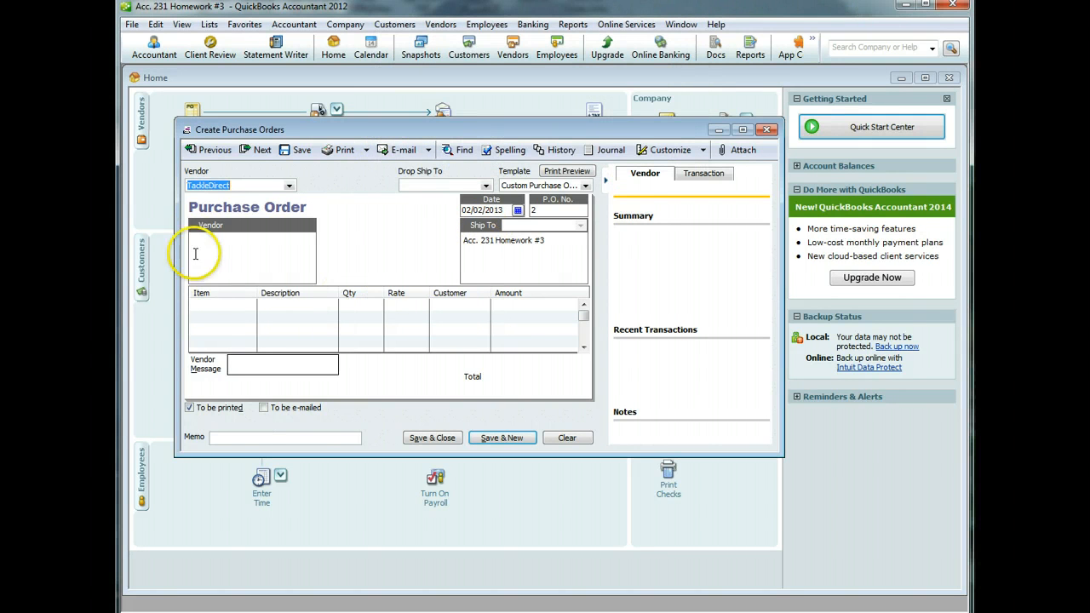
- Create inventory part 'Penn Power Surf Rod' (PennPower Surf Rod), cost 50, income Merchandise Sales
left_click(214, 306)
left_click(250, 305)
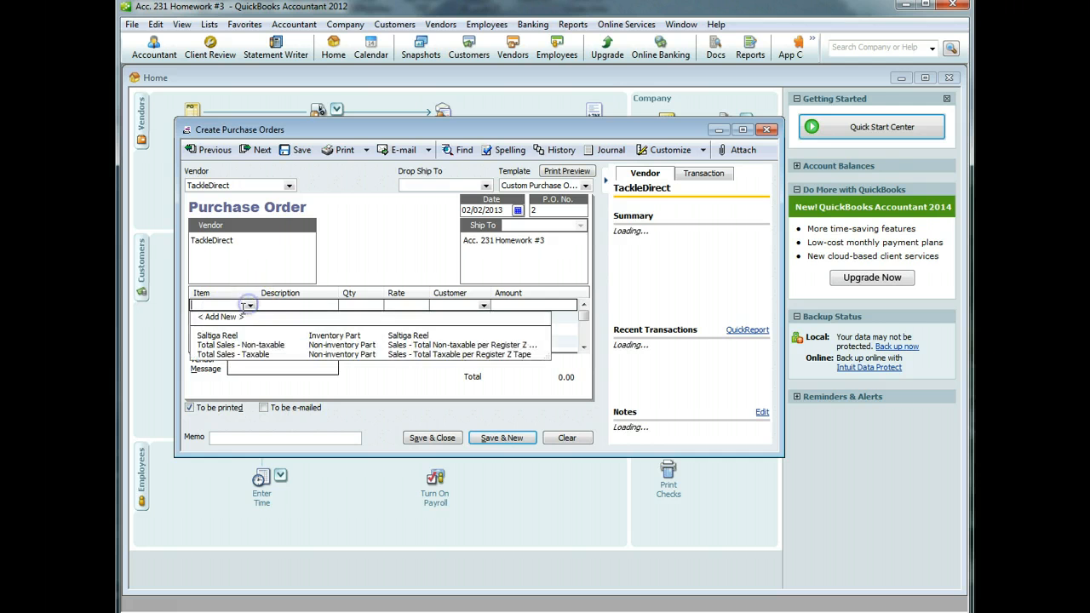
left_click(230, 317)
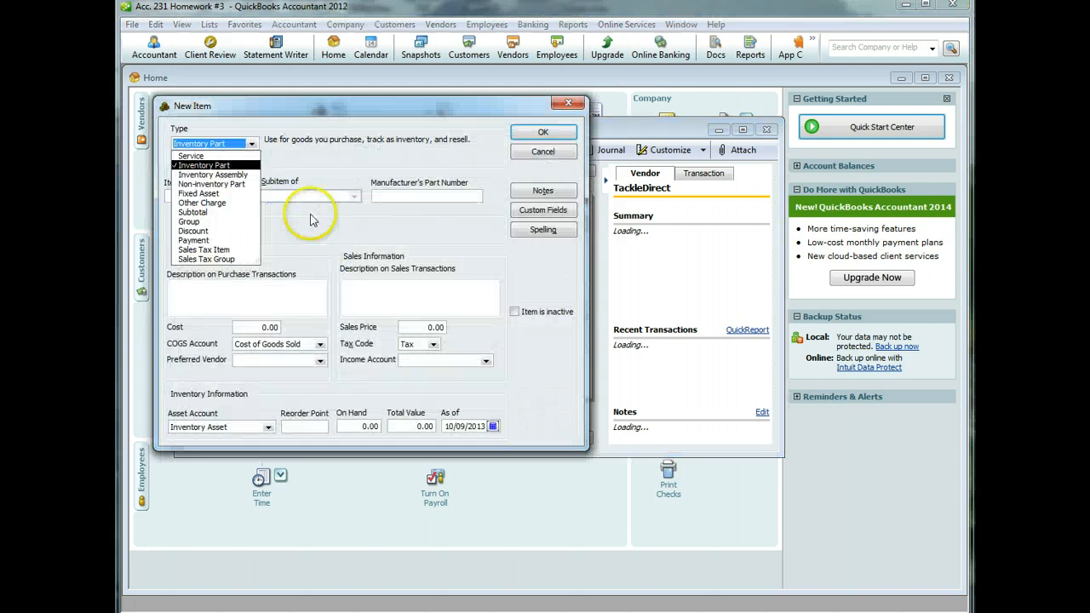
left_click(298, 158)
left_click(213, 192)
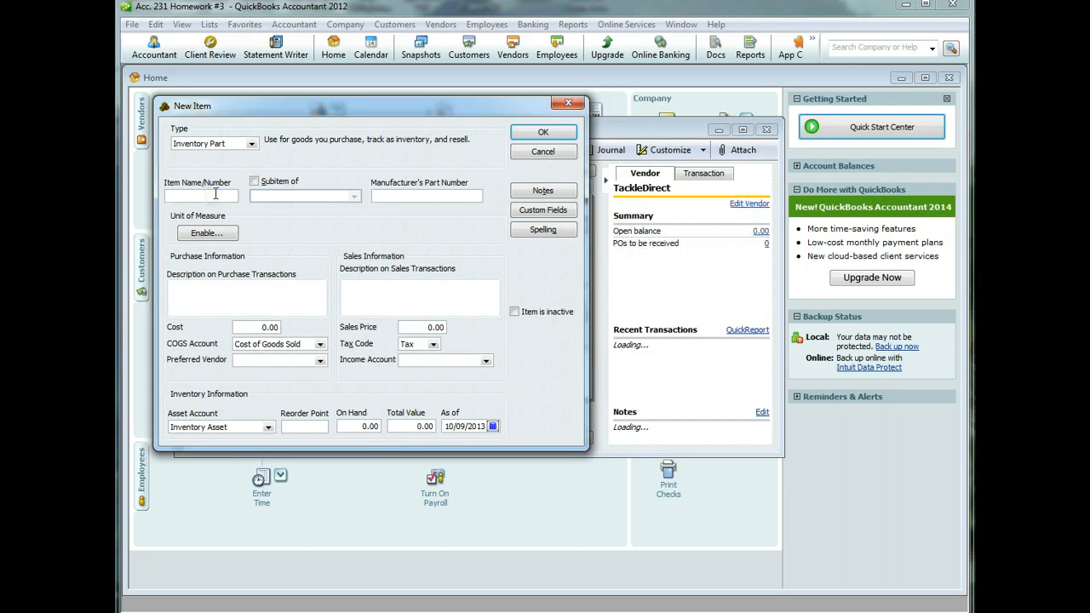
type("Penn Power Su")
type("rf Rod")
key("Tab")
key("Tab")
key("Tab")
key("Tab")
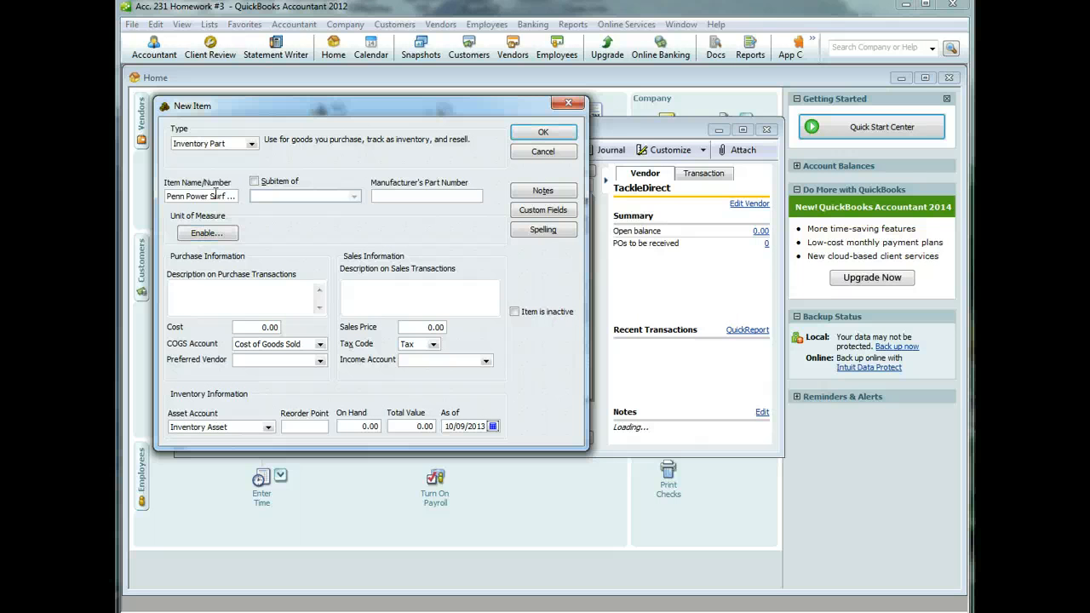
type("PennPower Sruf")
key("BackSpace")
type("urf Rod")
key("Tab")
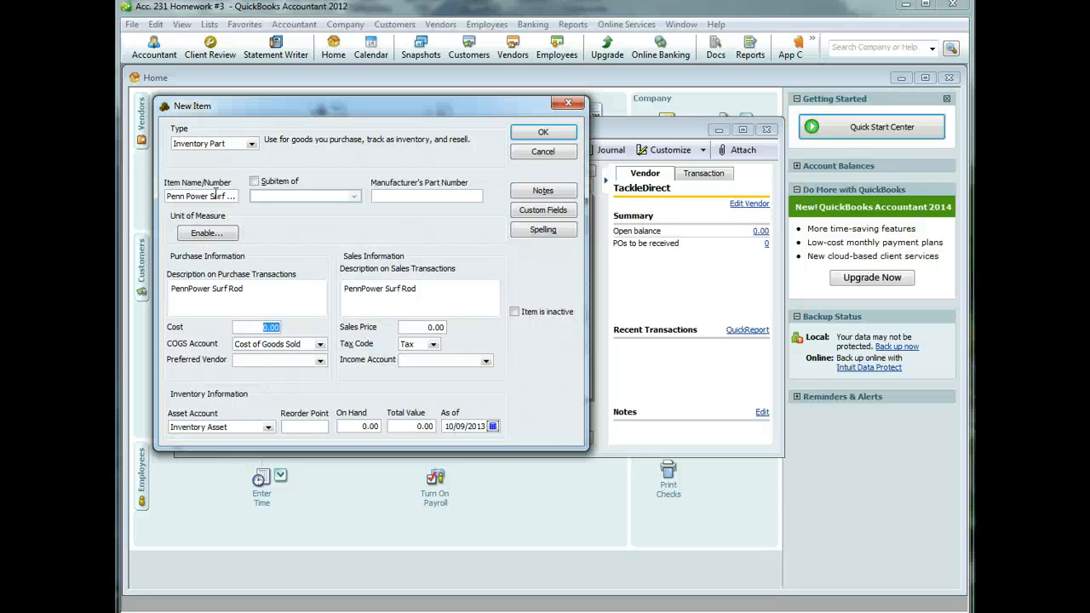
type("50")
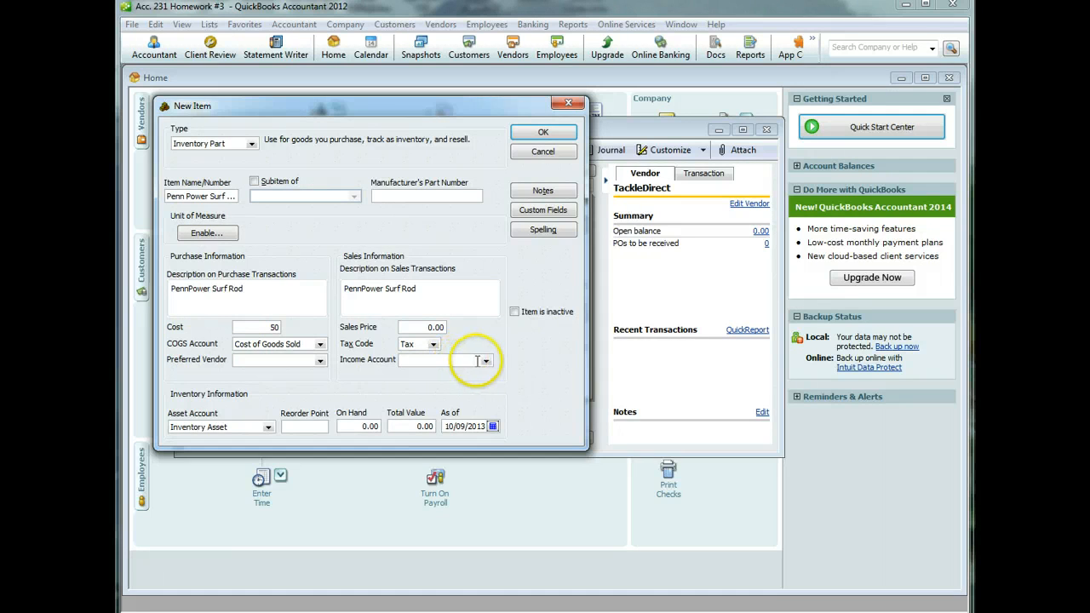
left_click(485, 361)
left_click(466, 373)
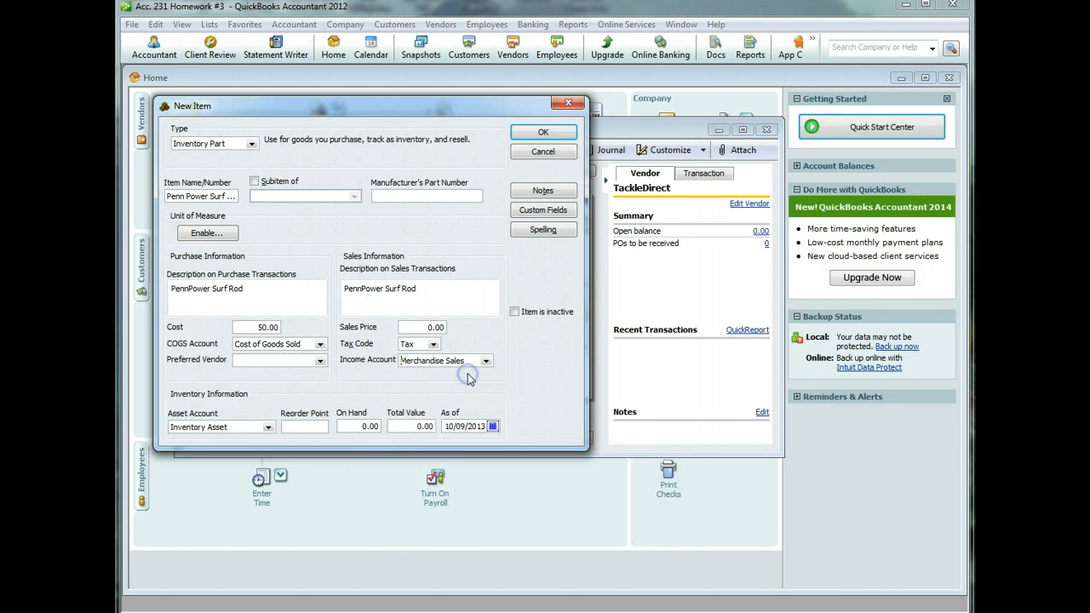
left_click(539, 134)
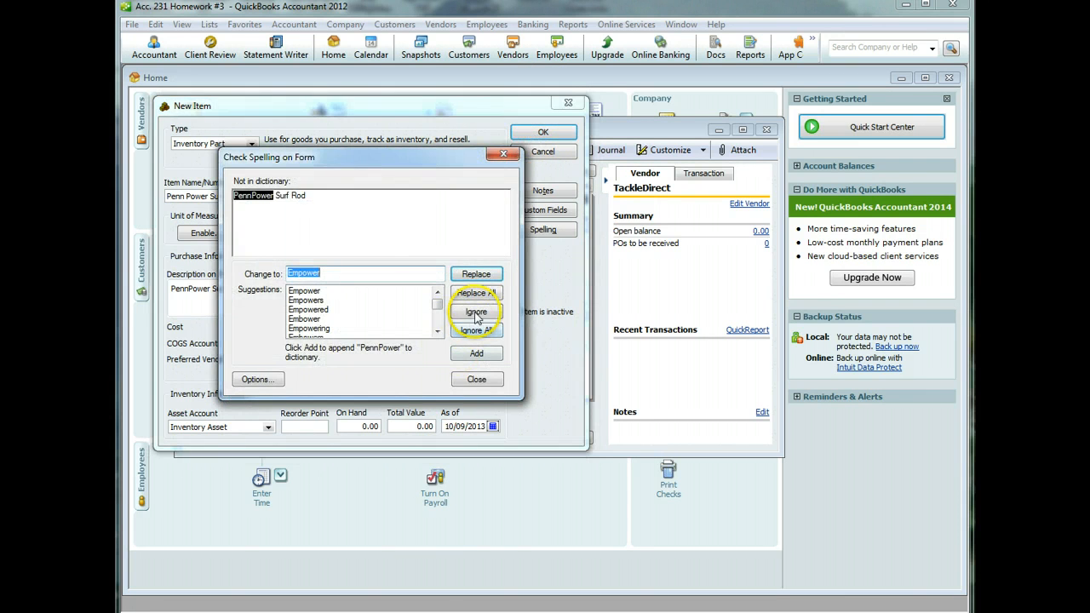
left_click(477, 314)
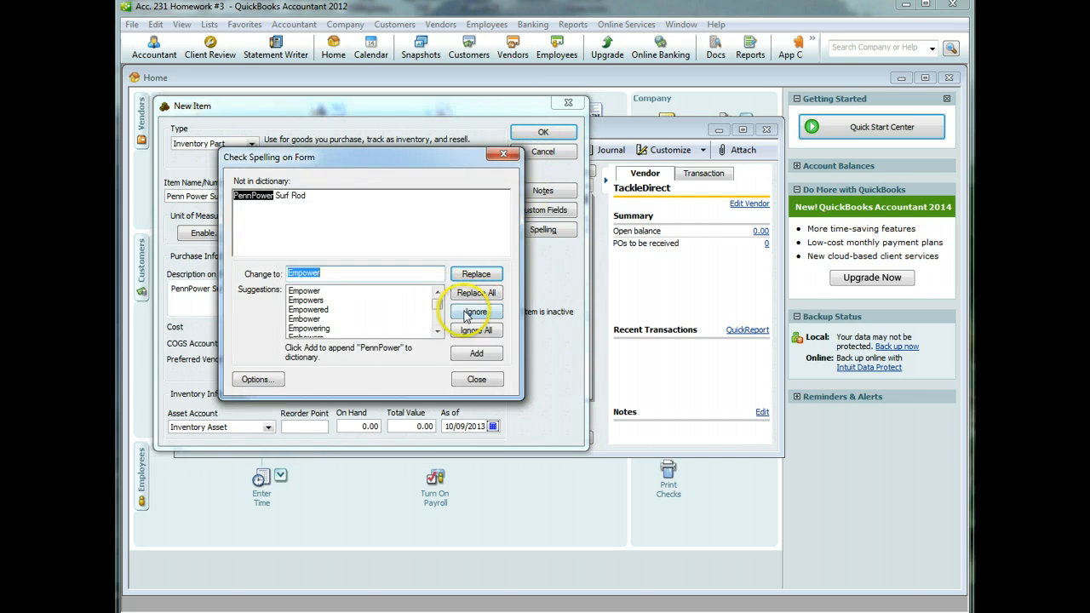
left_click(470, 312)
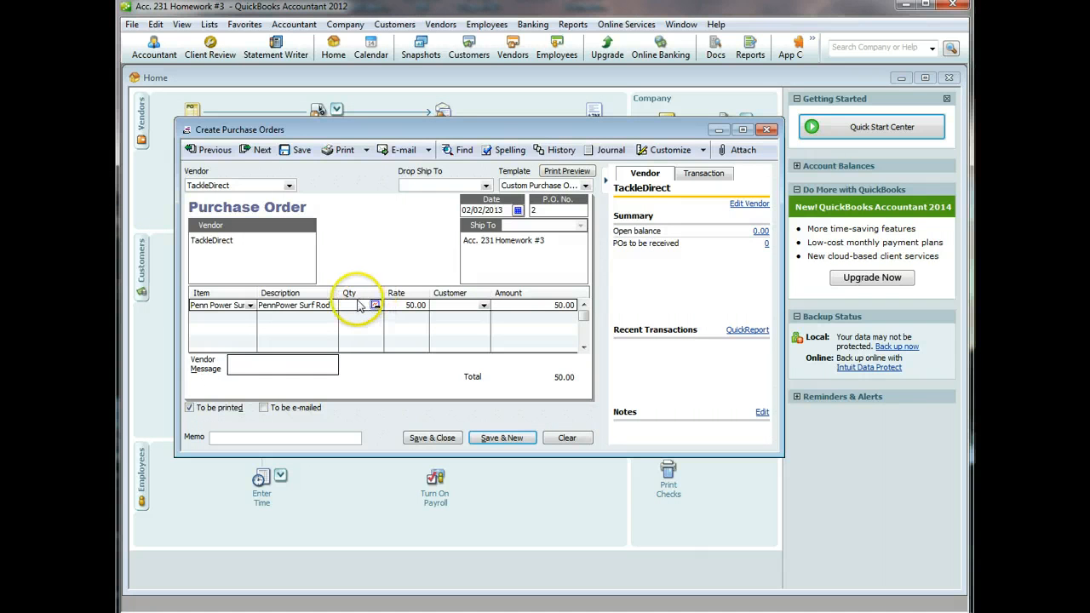
- Order 10 surf rods with memo 'Fishing Rods' and save the PO, ignoring spelling flags
left_click(356, 306)
type("10")
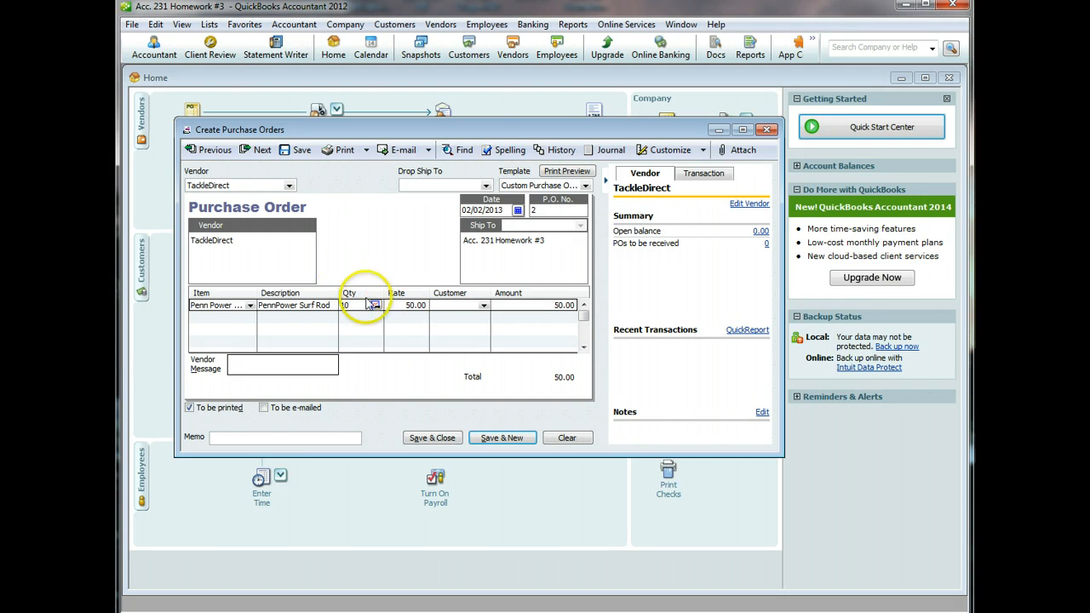
left_click(248, 437)
type("Fishing ")
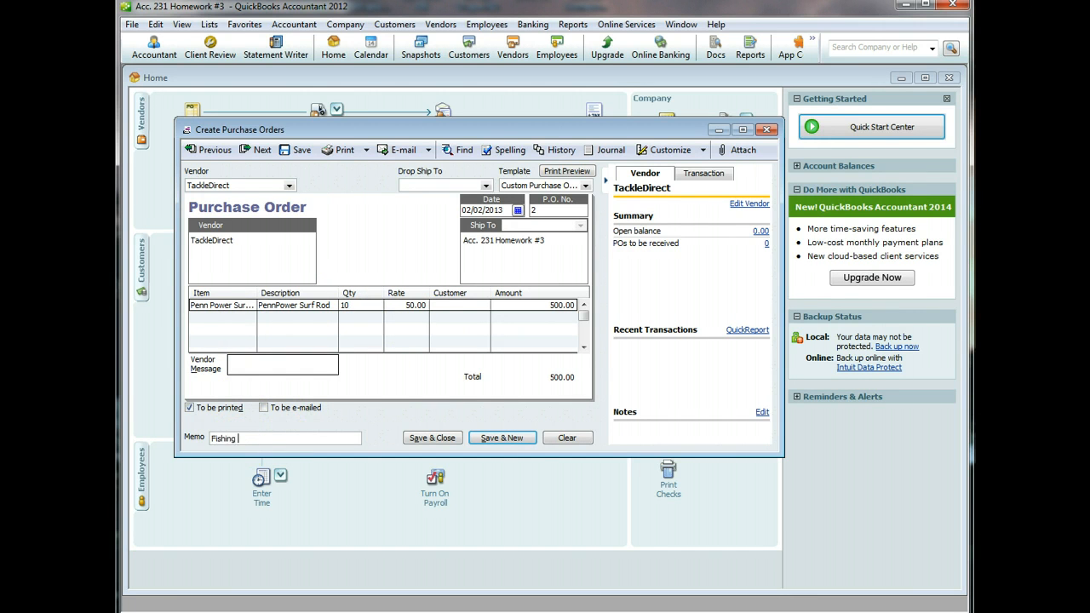
type("Rods")
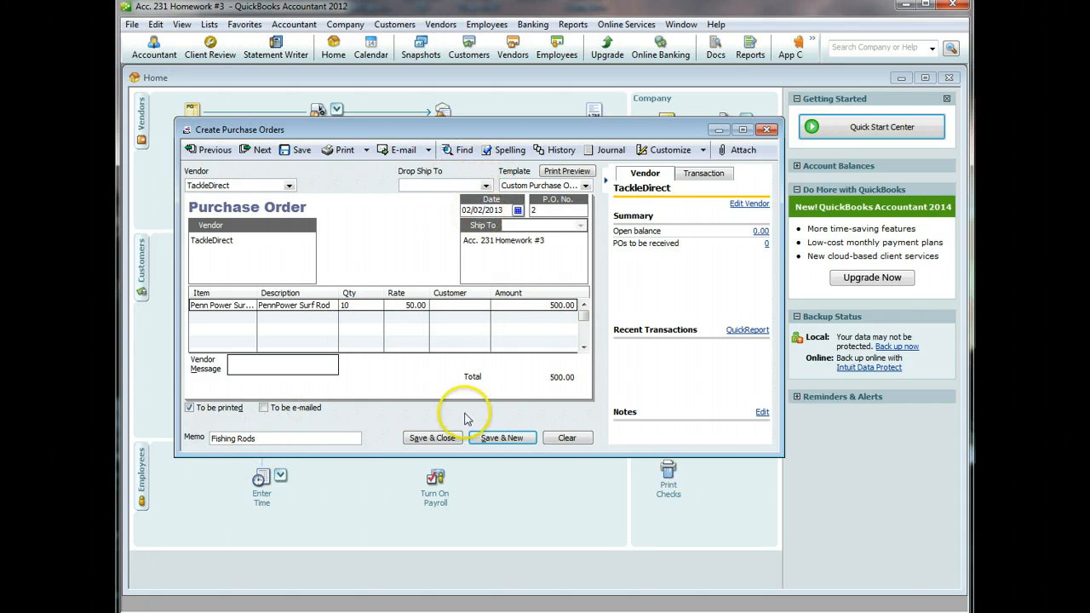
left_click(506, 439)
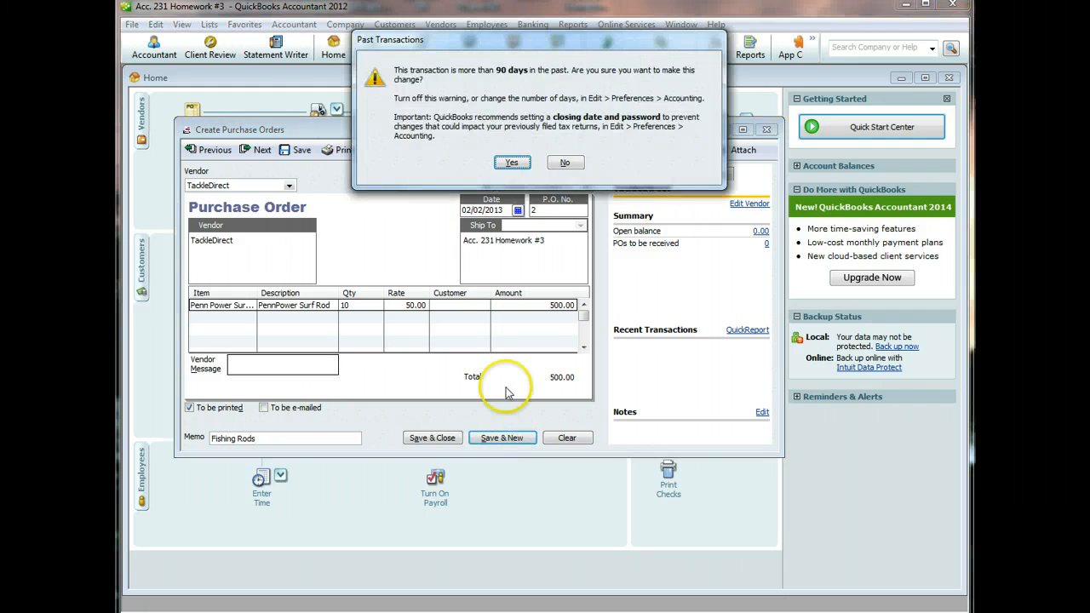
left_click(511, 162)
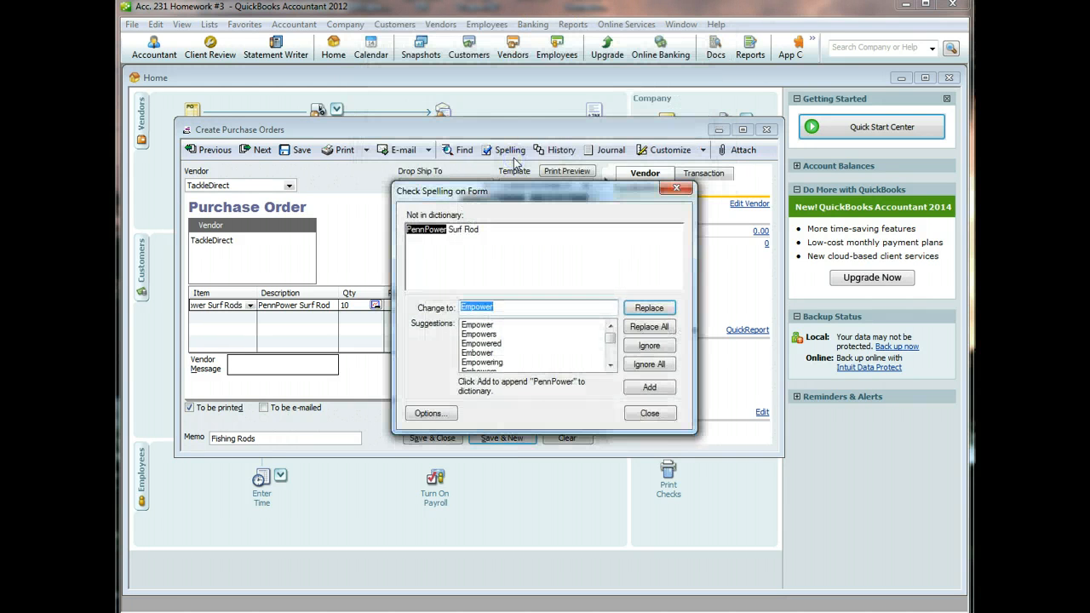
left_click(638, 366)
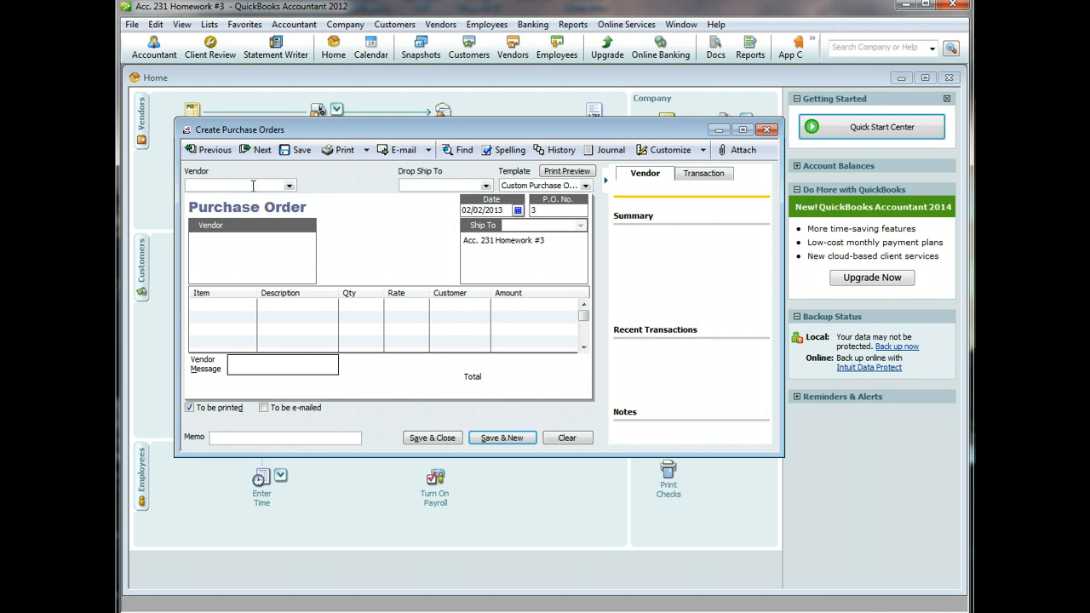
- Quick-add Moimoi Co. as the vendor for purchase order 3
type("Moimoi Co.")
key("Tab")
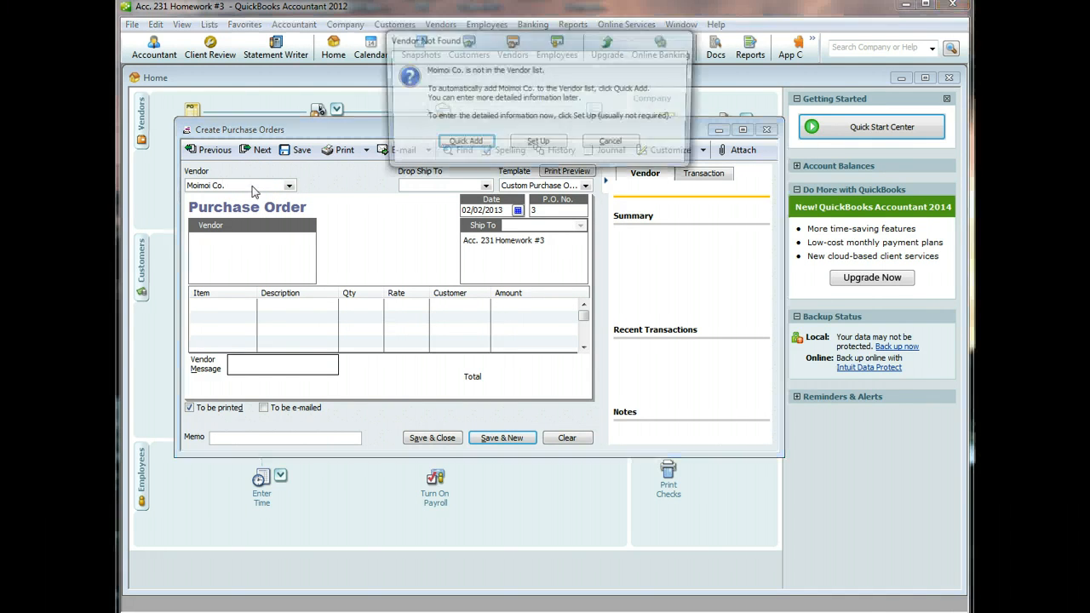
left_click(460, 143)
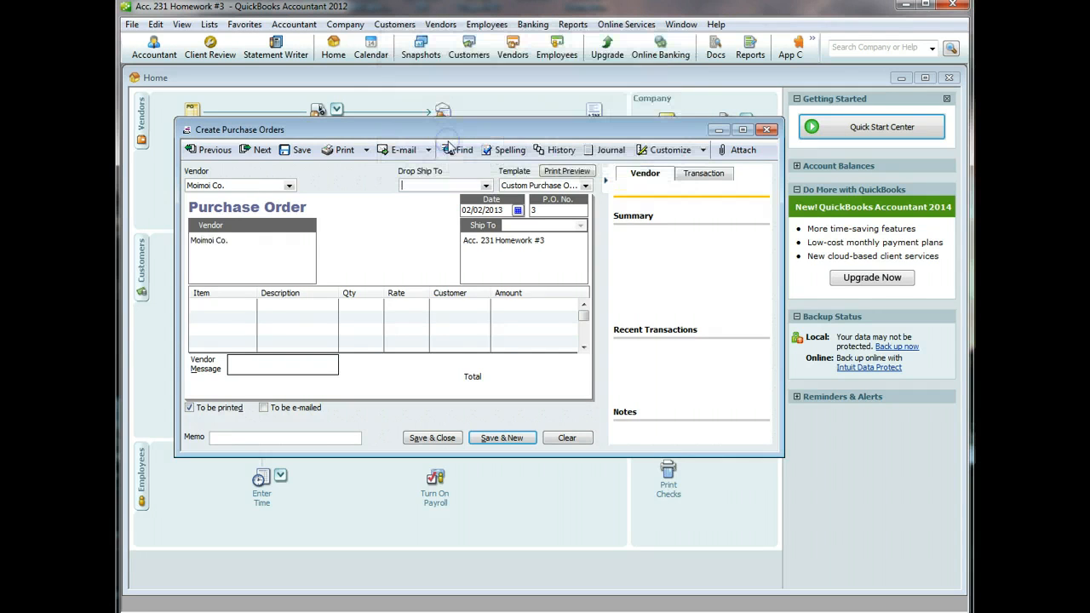
- Create inventory part 'Monofilament Line' costing 10.00 with income account Merchandise Sales
left_click(238, 305)
left_click(250, 305)
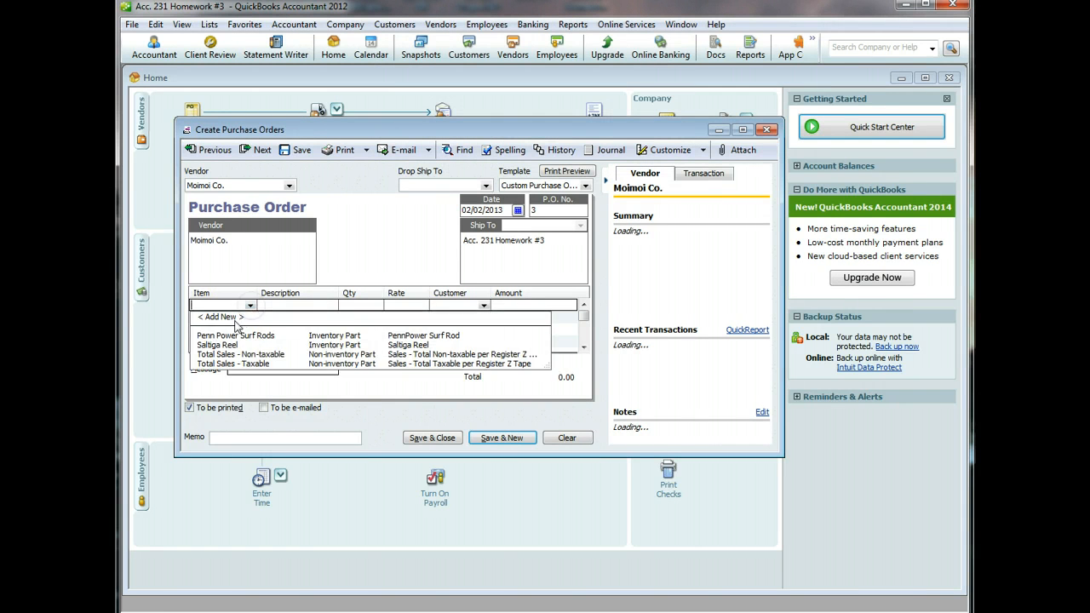
left_click(230, 316)
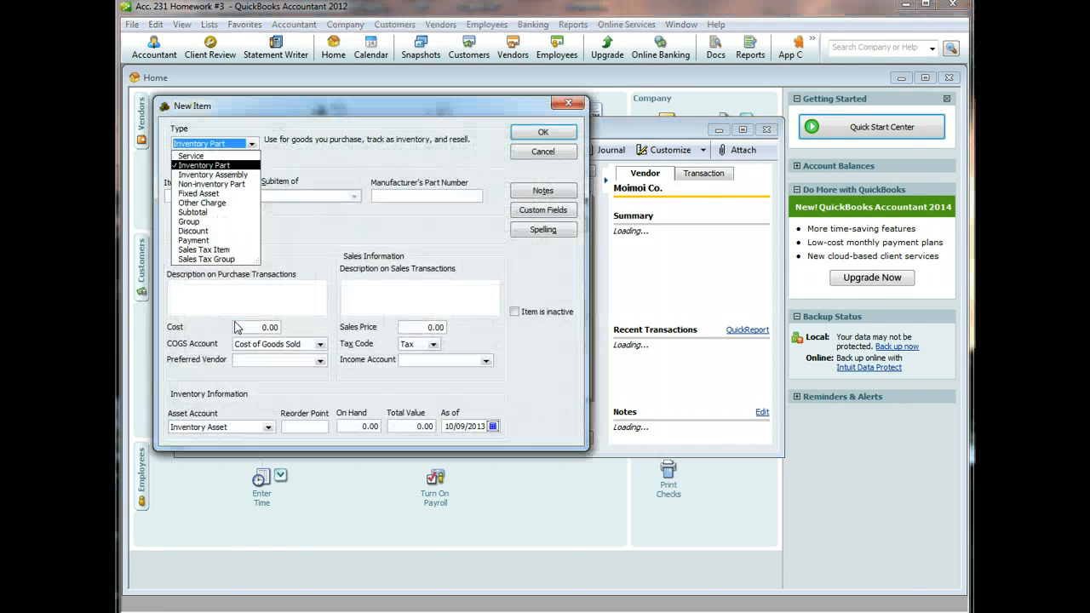
left_click(323, 255)
left_click(210, 194)
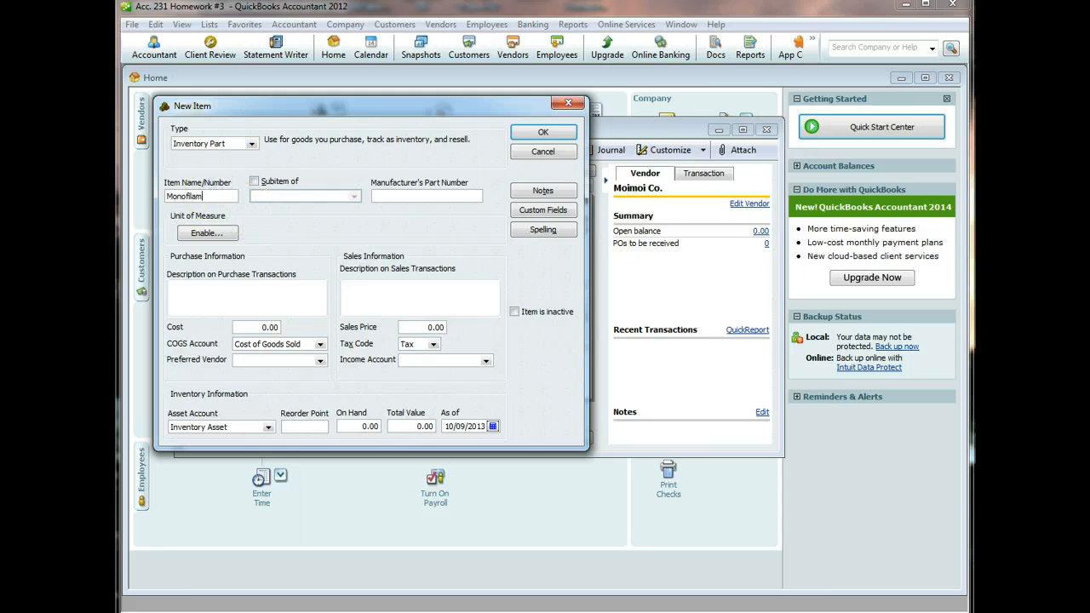
left_click(213, 285)
type("Mono")
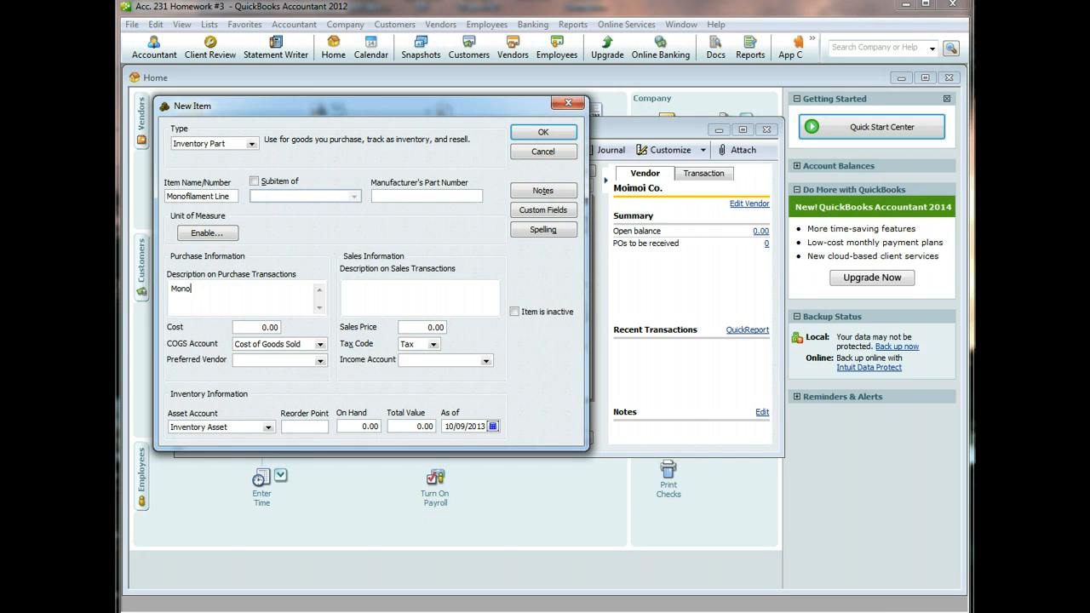
type("filament Line")
key("Tab")
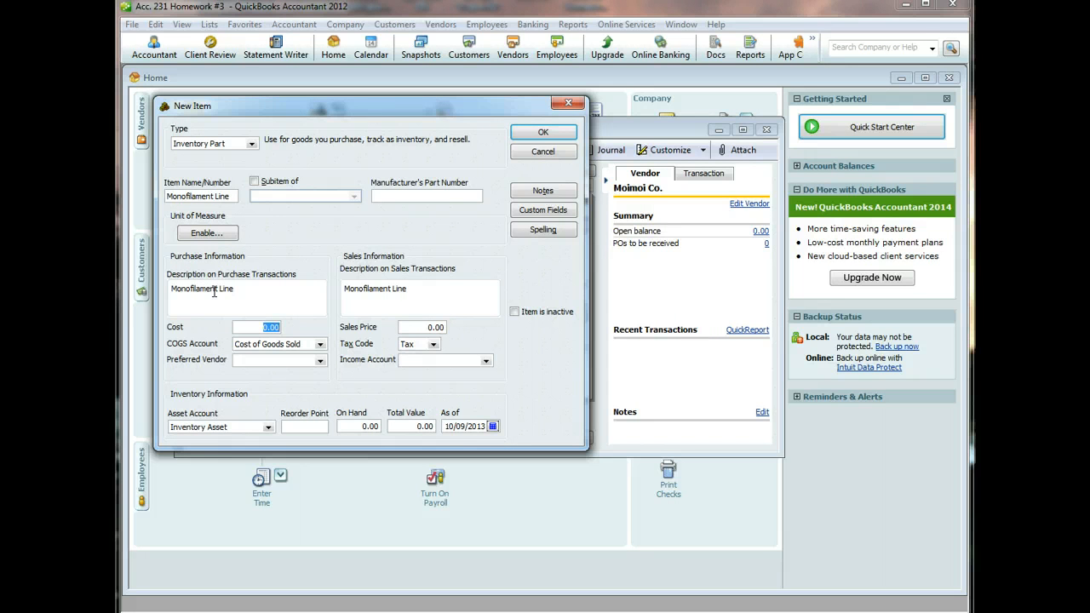
type("10")
left_click(485, 362)
left_click(471, 380)
left_click(487, 362)
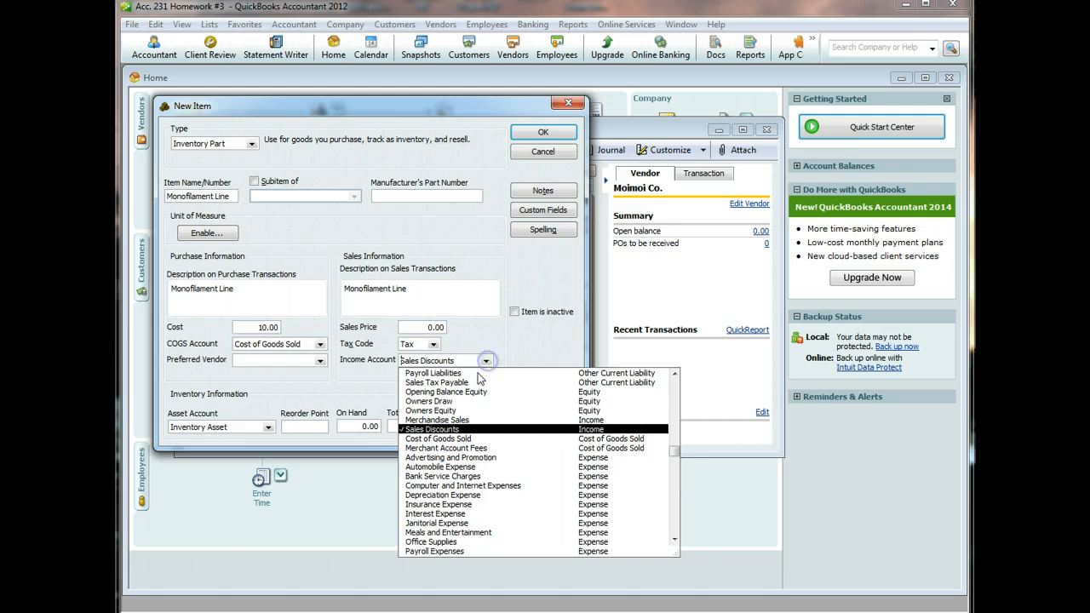
left_click(464, 422)
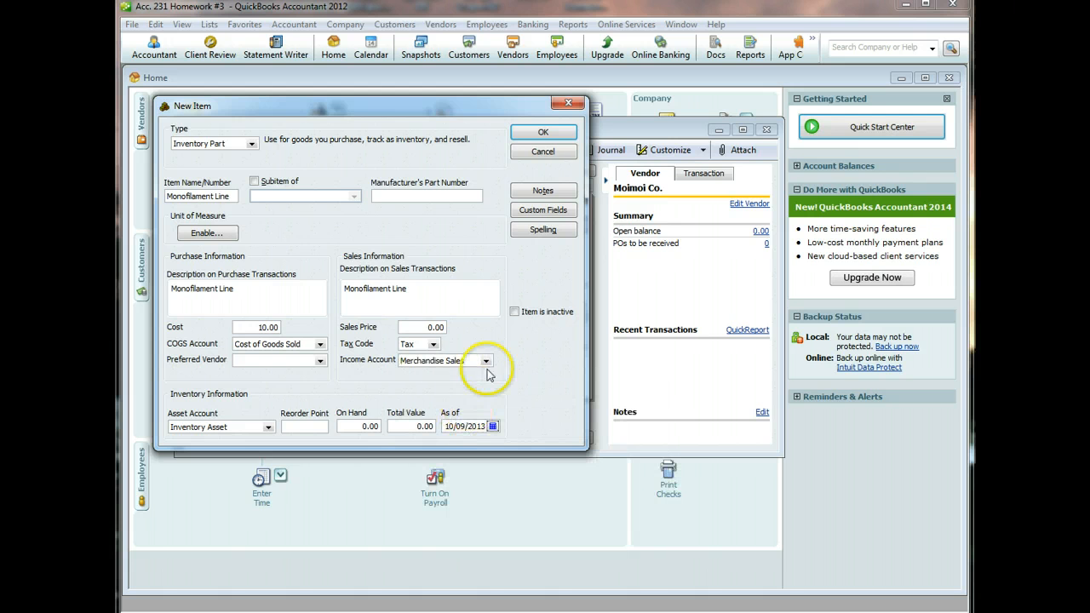
left_click(545, 134)
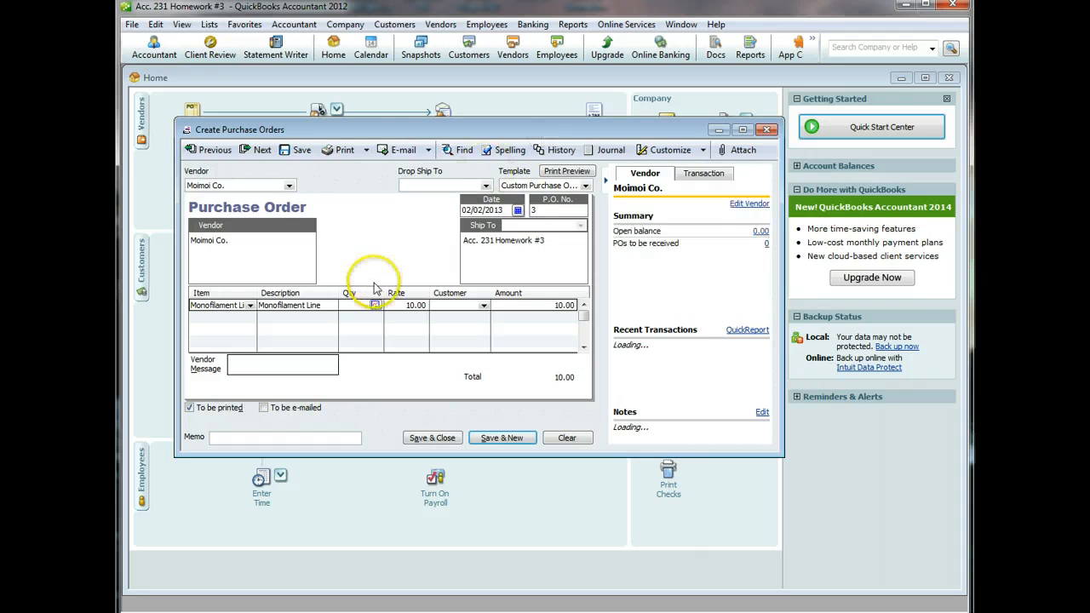
- Order 10 Monofilament Line with memo 'Fishing line' and save the past-dated PO
left_click(359, 304)
type("10")
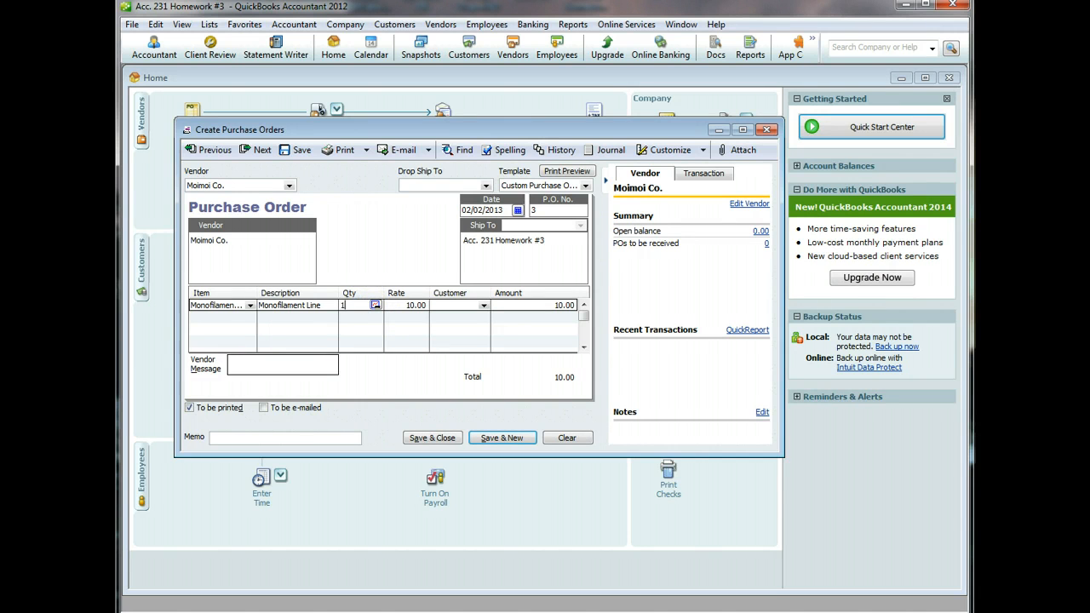
left_click(264, 437)
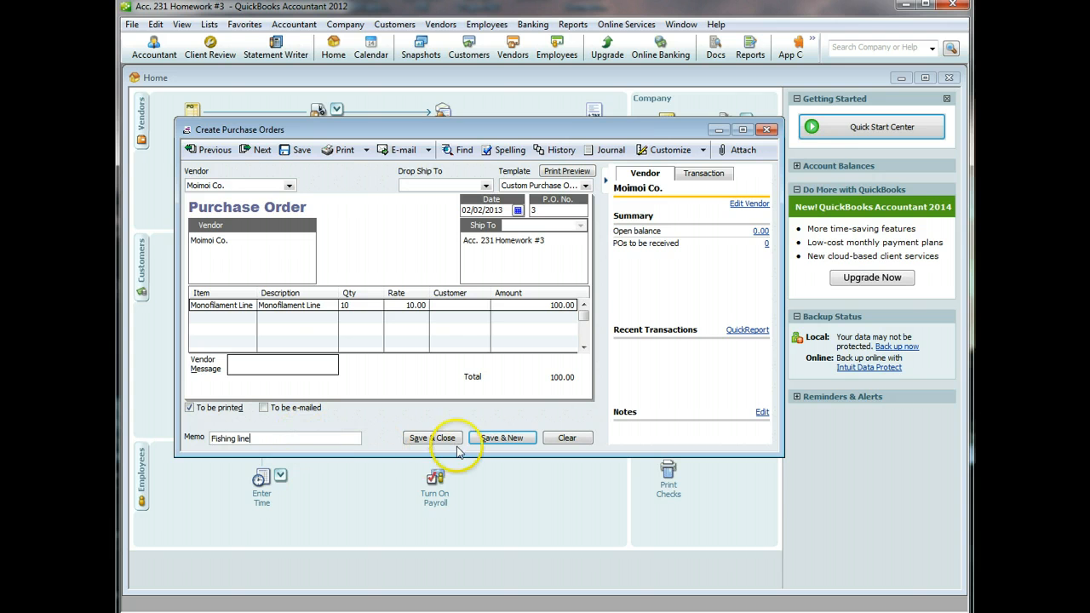
left_click(501, 440)
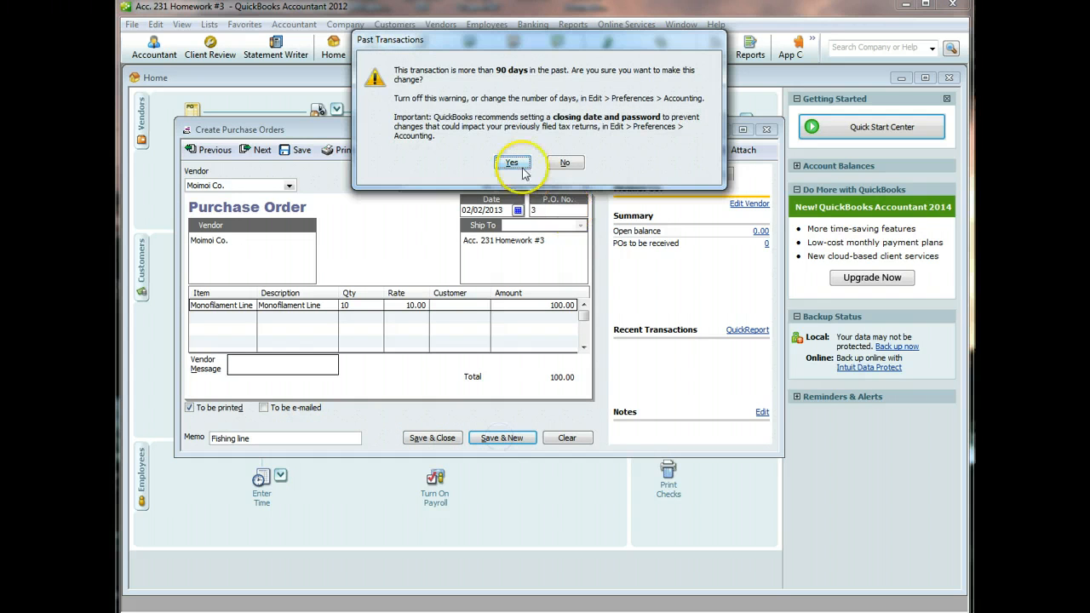
left_click(521, 164)
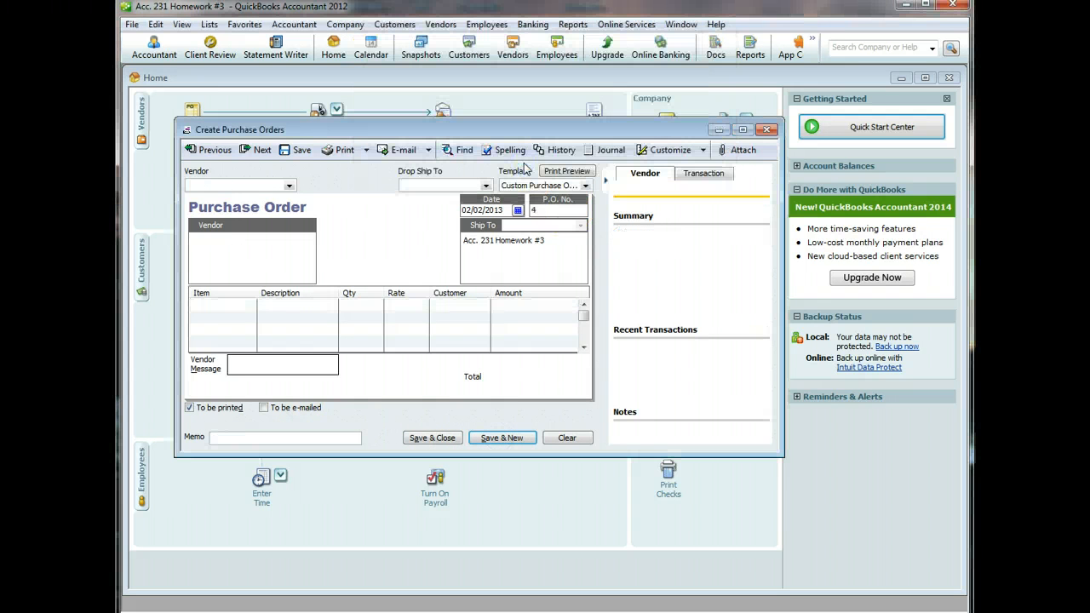
- Quick-add Diamond Fishing Supply as the vendor for PO 4
type("Diamond Fishing Sup")
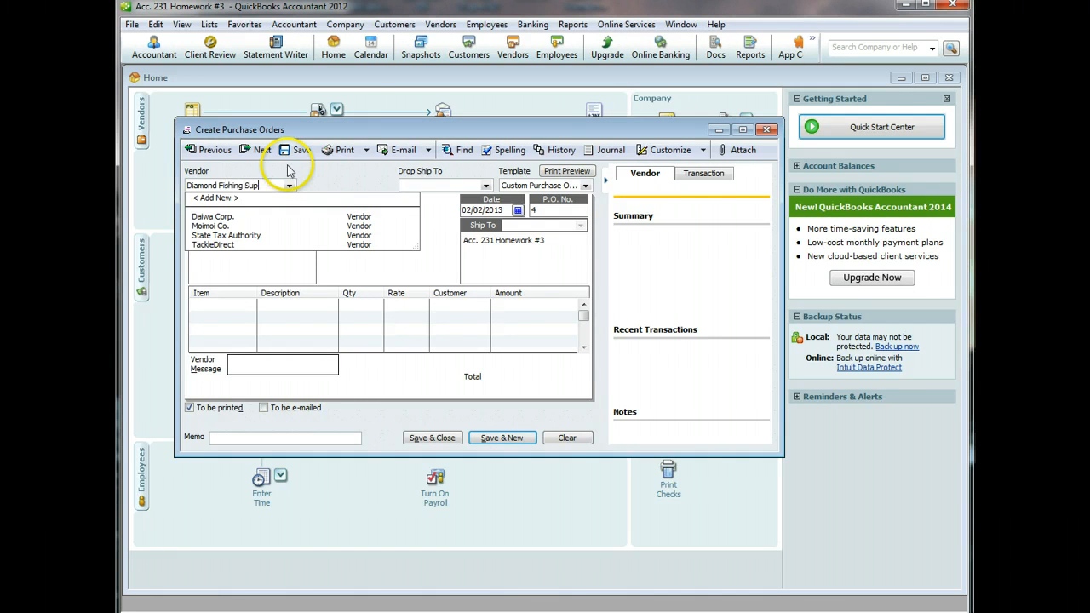
type("ply")
key("Tab")
key("Return")
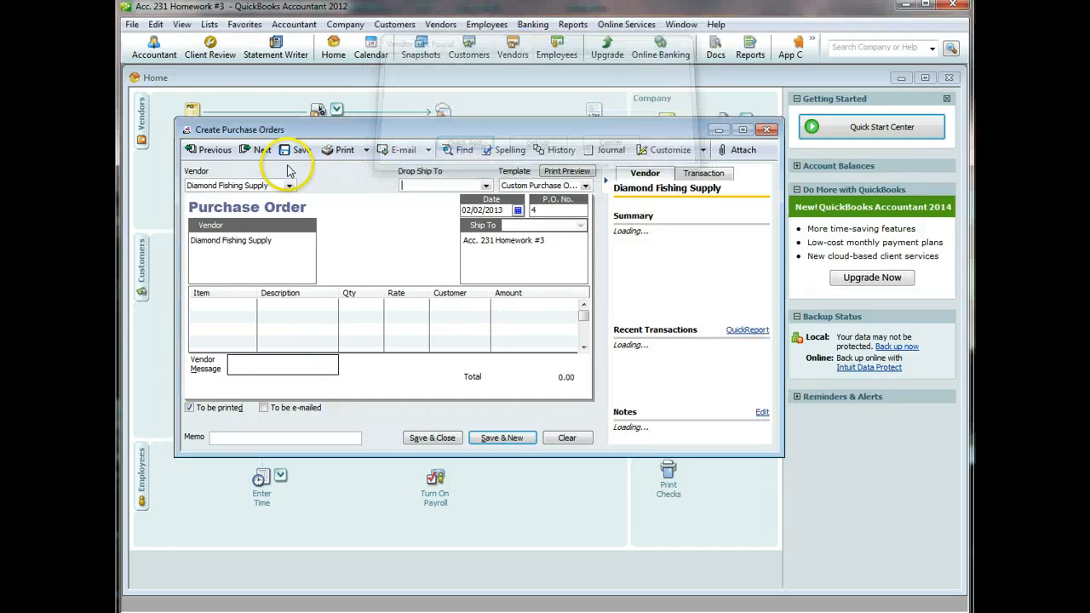
- Create inventory part 'Tackle Box' costing 100.00 with income account Merchandise Sales
left_click(224, 309)
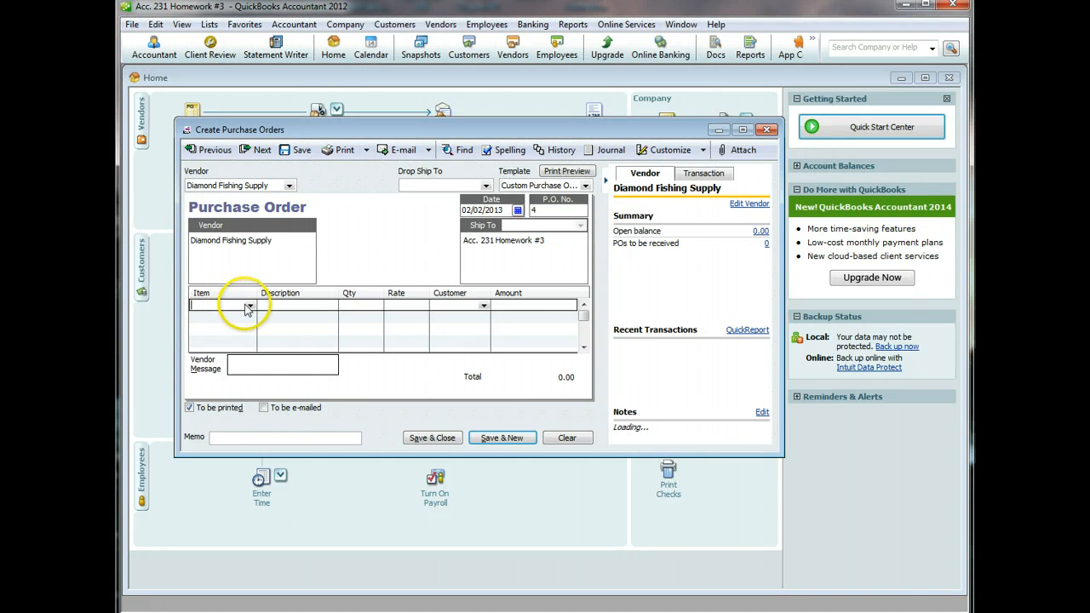
left_click(250, 305)
left_click(220, 315)
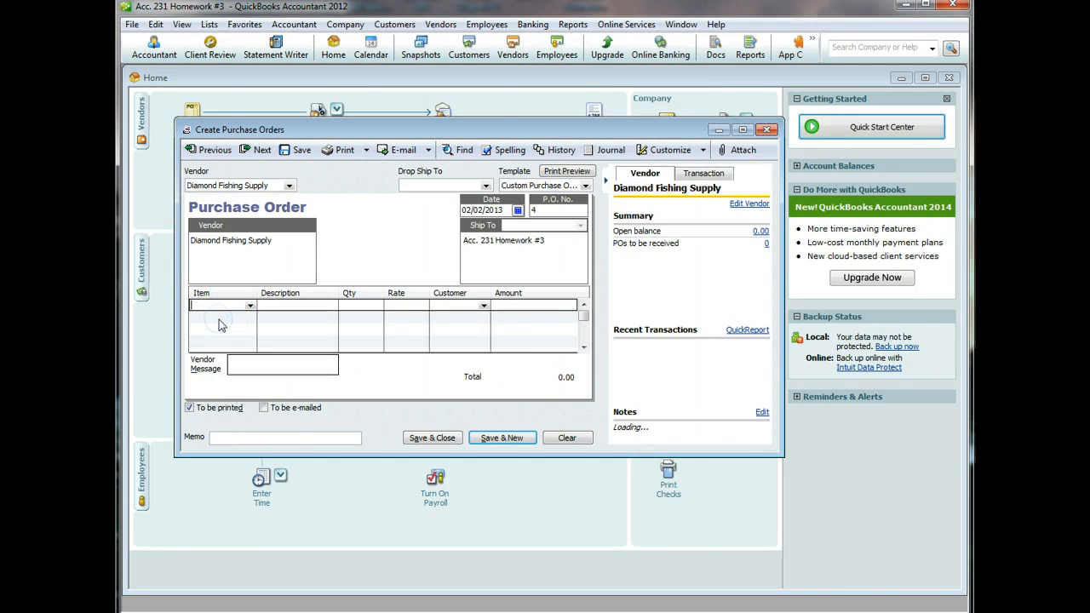
left_click(292, 174)
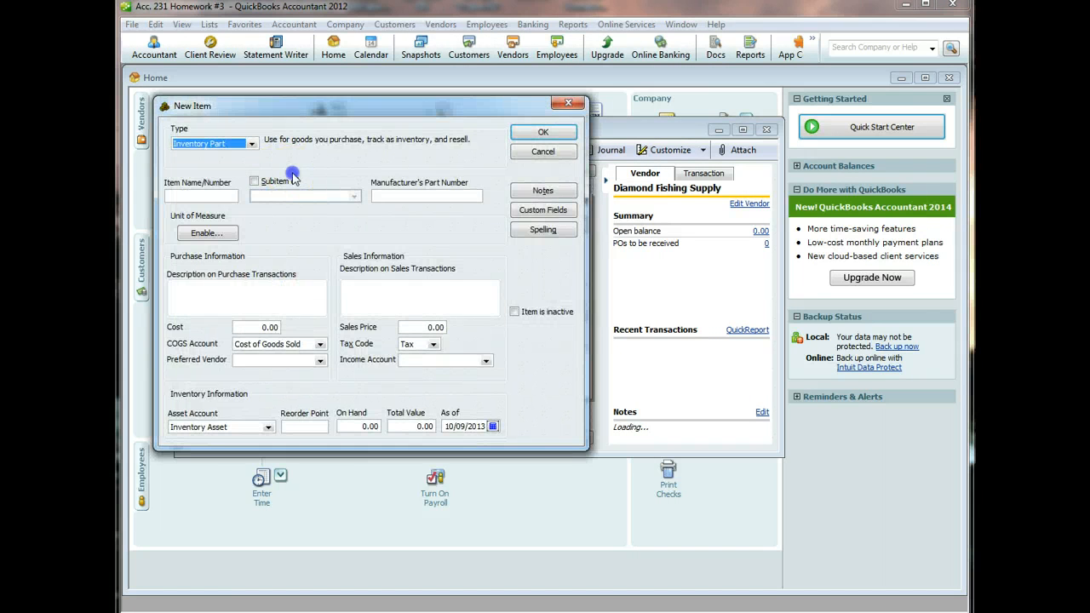
left_click(205, 197)
type("TA")
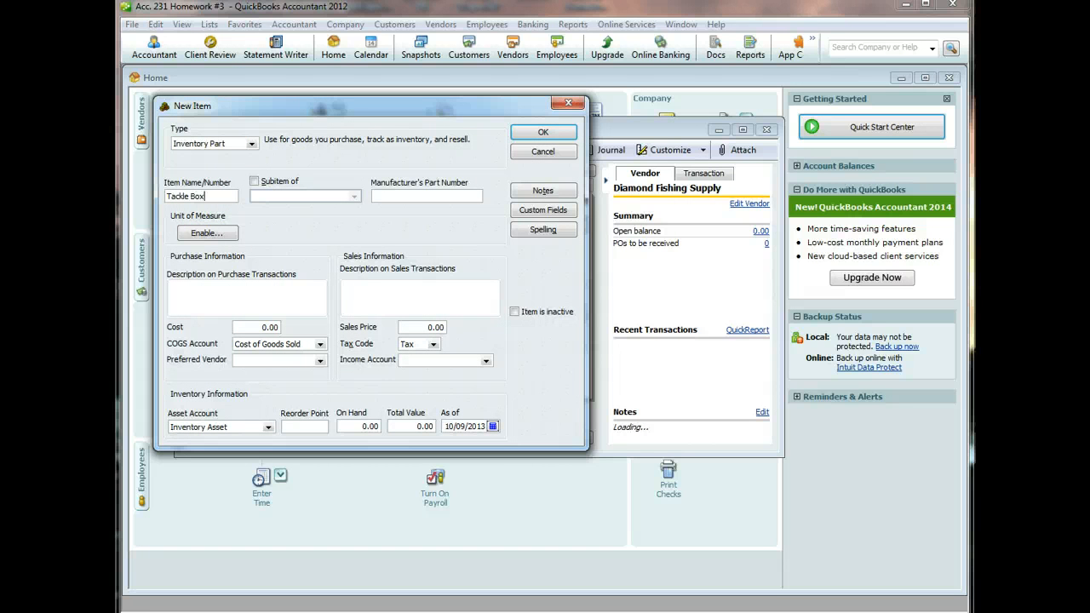
key("Tab")
key("Tab")
key("Tab")
key("Tab")
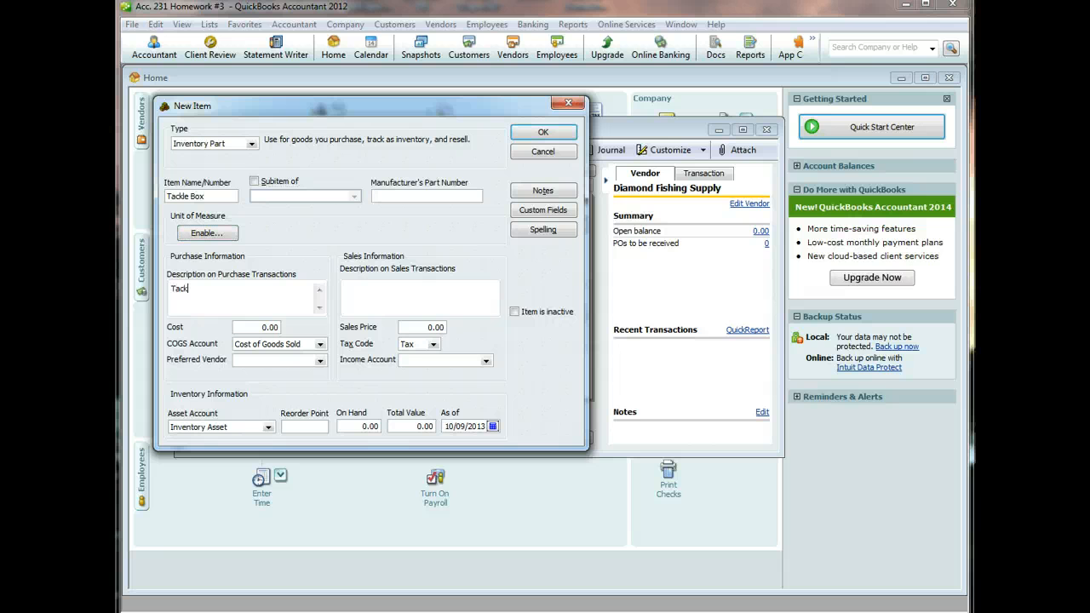
type("Tackle Box")
key("Tab")
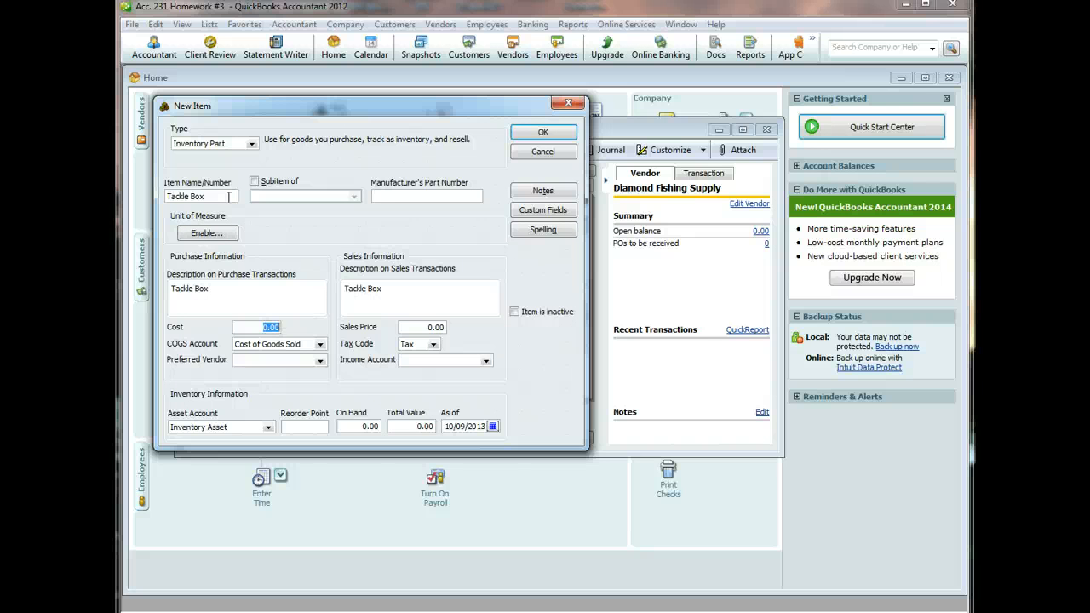
key("Tab")
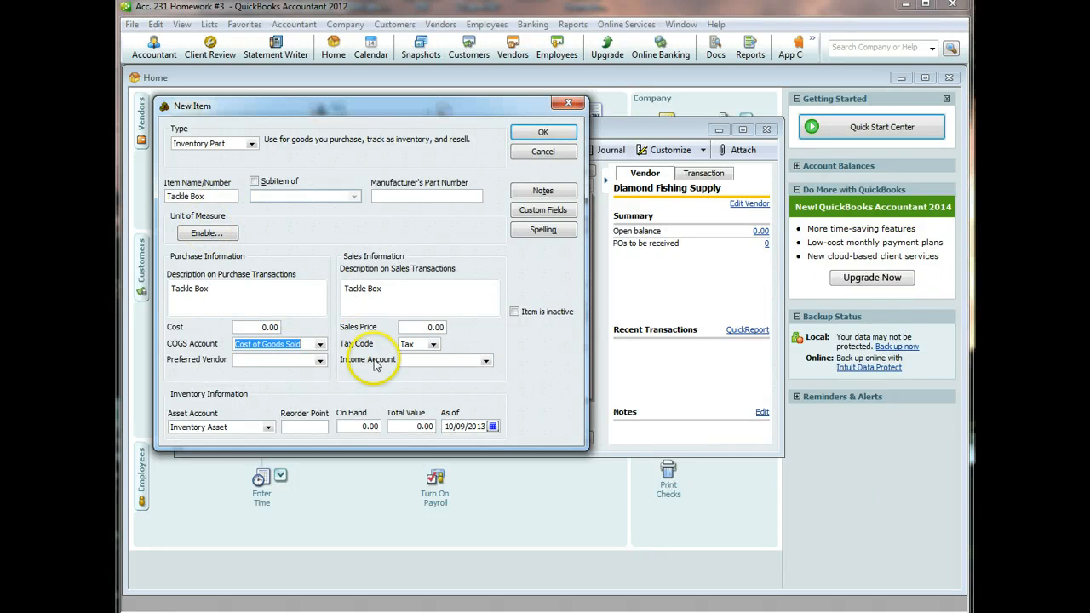
left_click(266, 327)
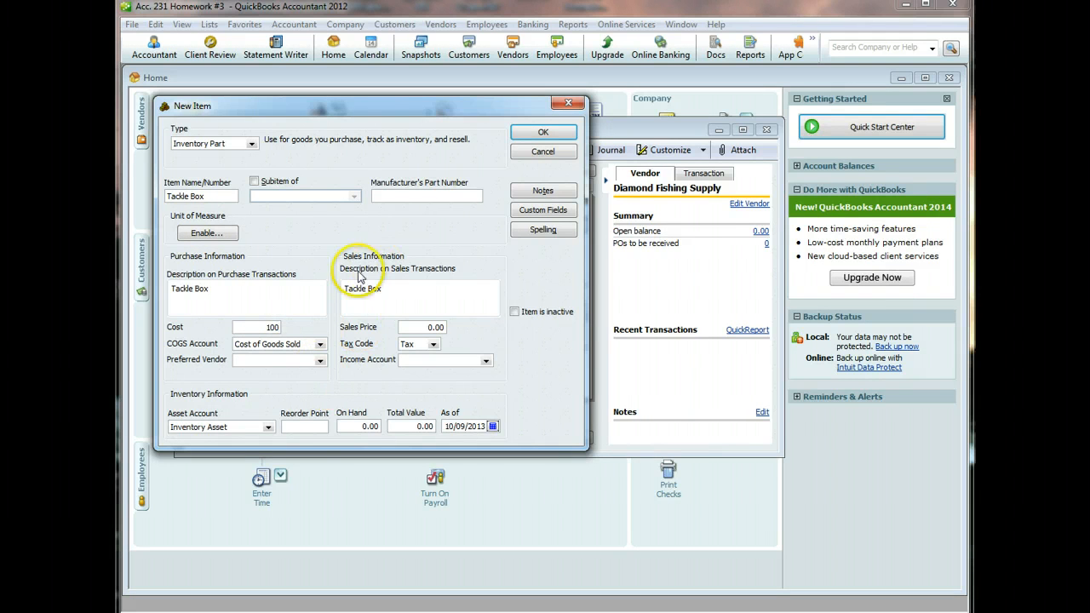
left_click(486, 362)
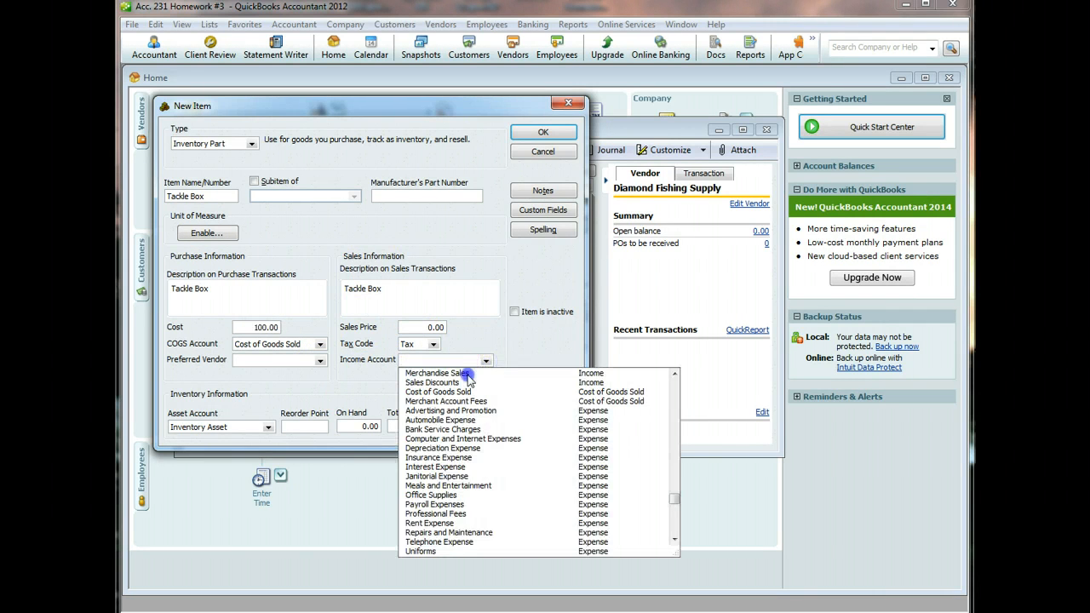
left_click(468, 373)
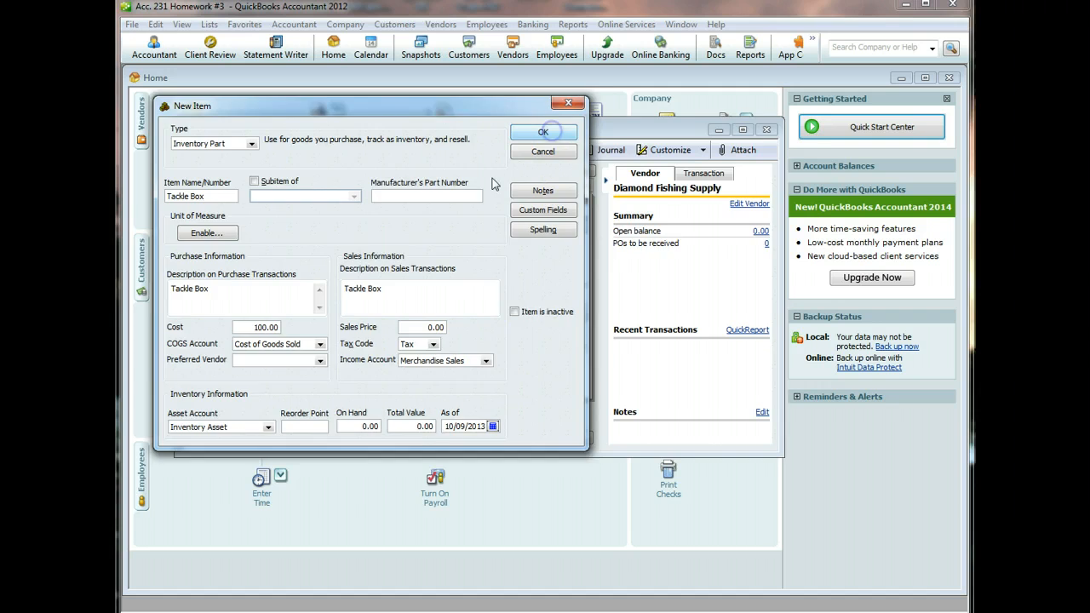
left_click(543, 132)
- Order 10 Tackle Boxes with a memo and save and close the past-dated PO
left_click(350, 306)
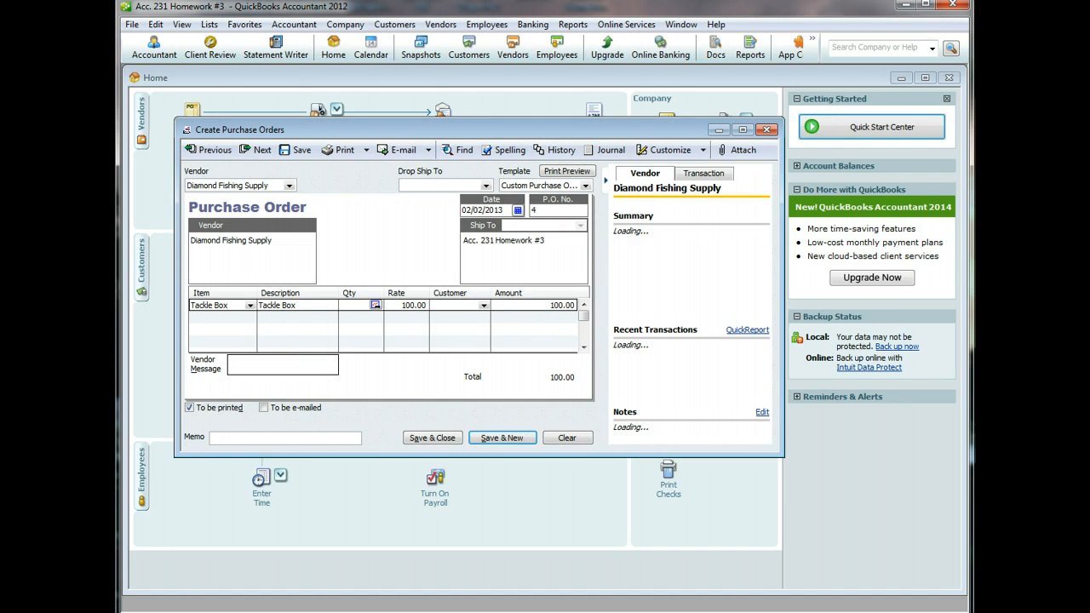
type("10")
left_click(300, 436)
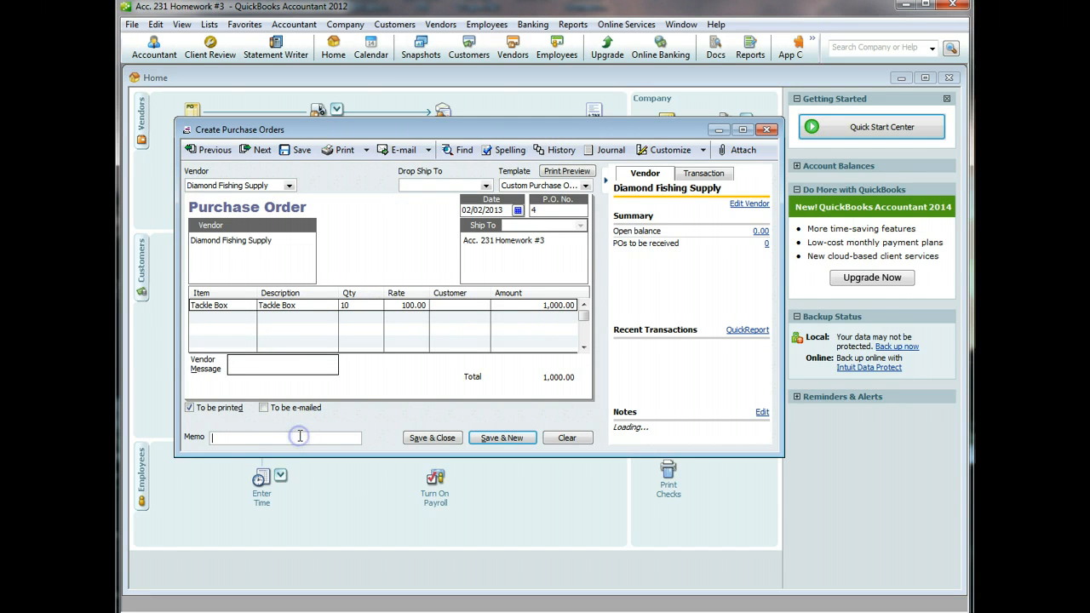
type("Tackle Box")
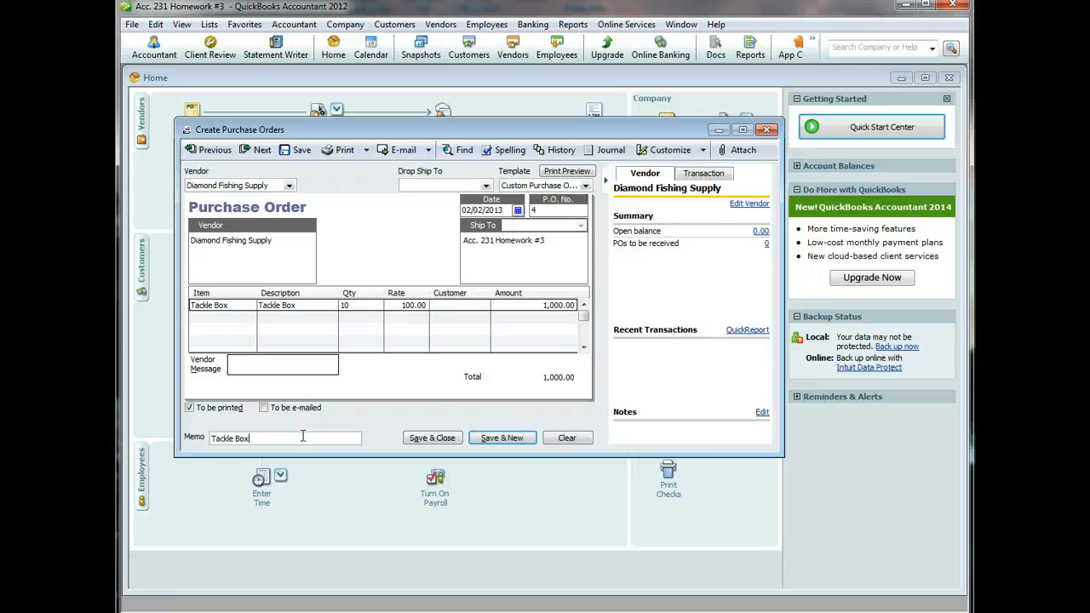
left_click(431, 436)
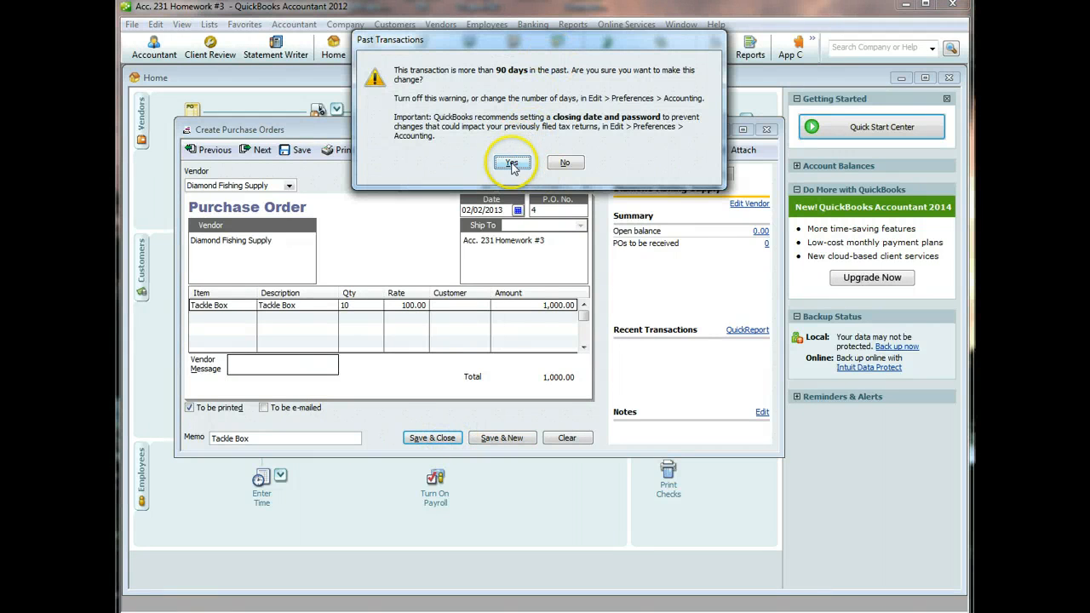
left_click(511, 162)
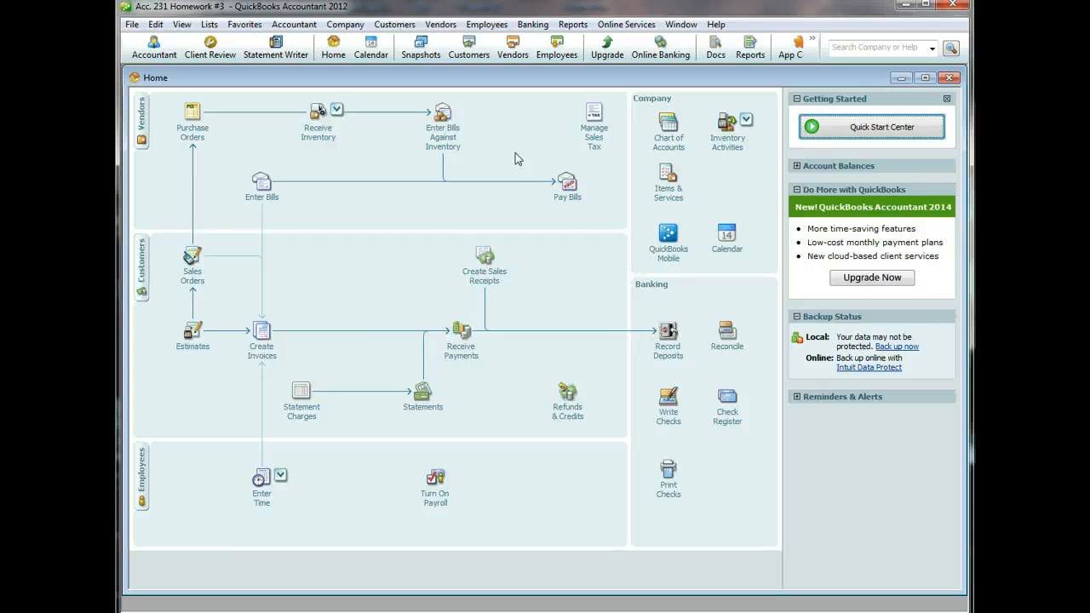
left_click(194, 141)
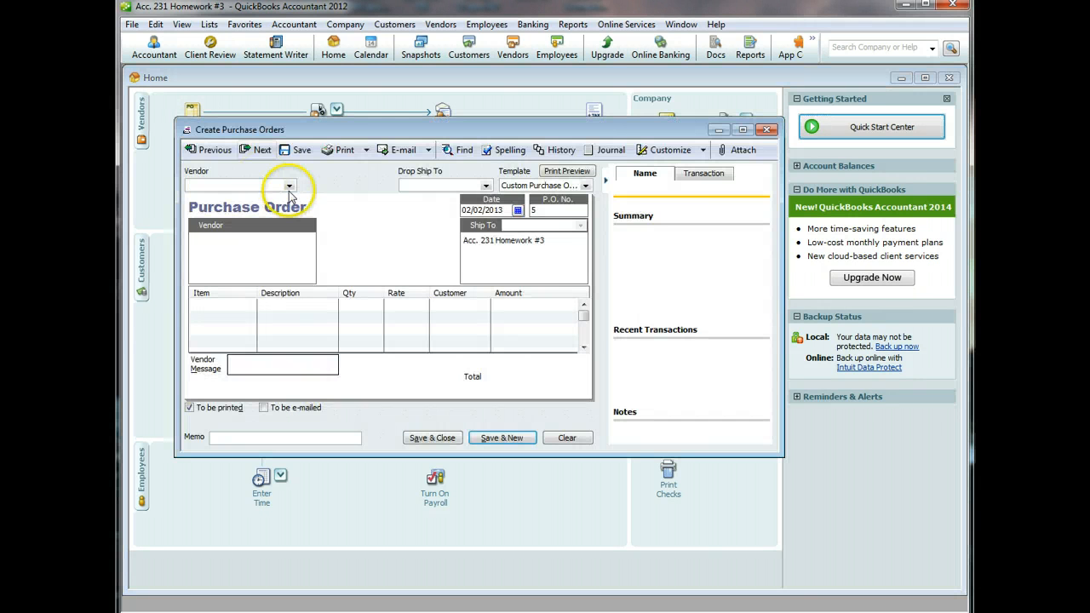
left_click(215, 151)
left_click(214, 150)
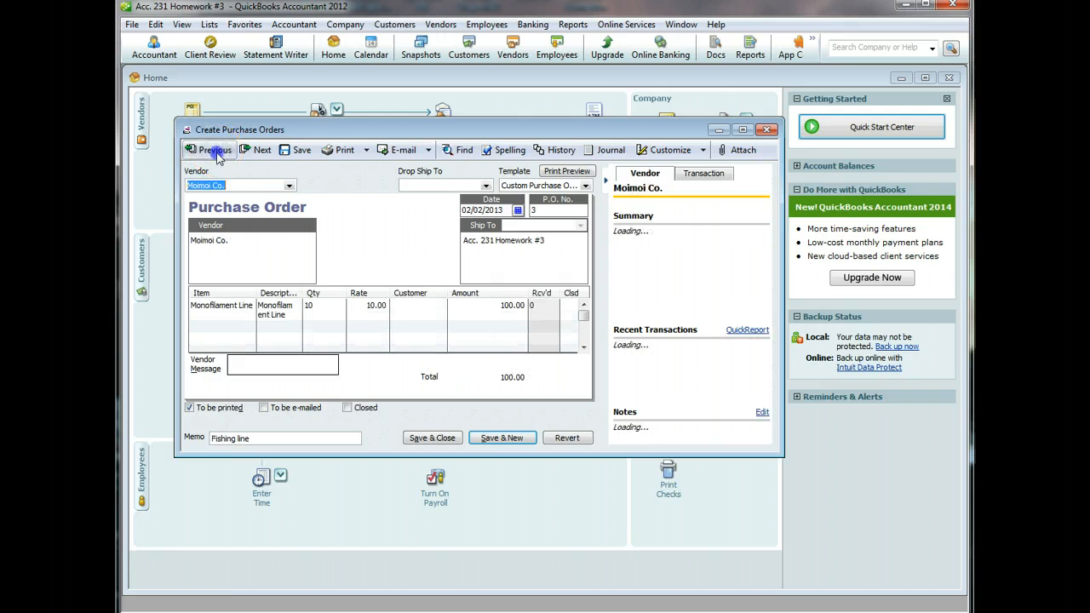
left_click(218, 155)
left_click(219, 157)
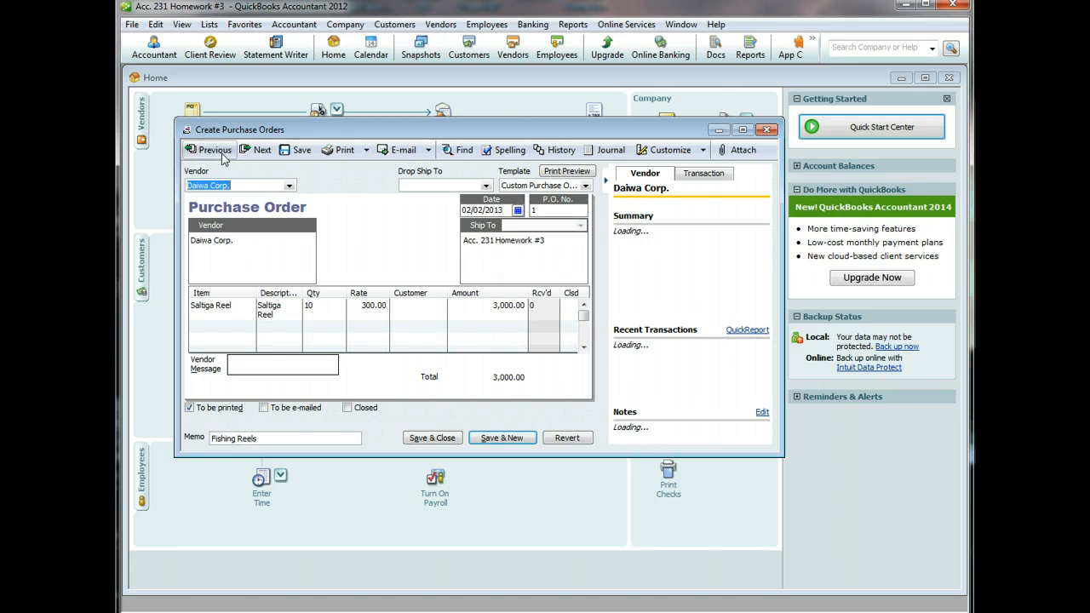
left_click(256, 152)
left_click(254, 152)
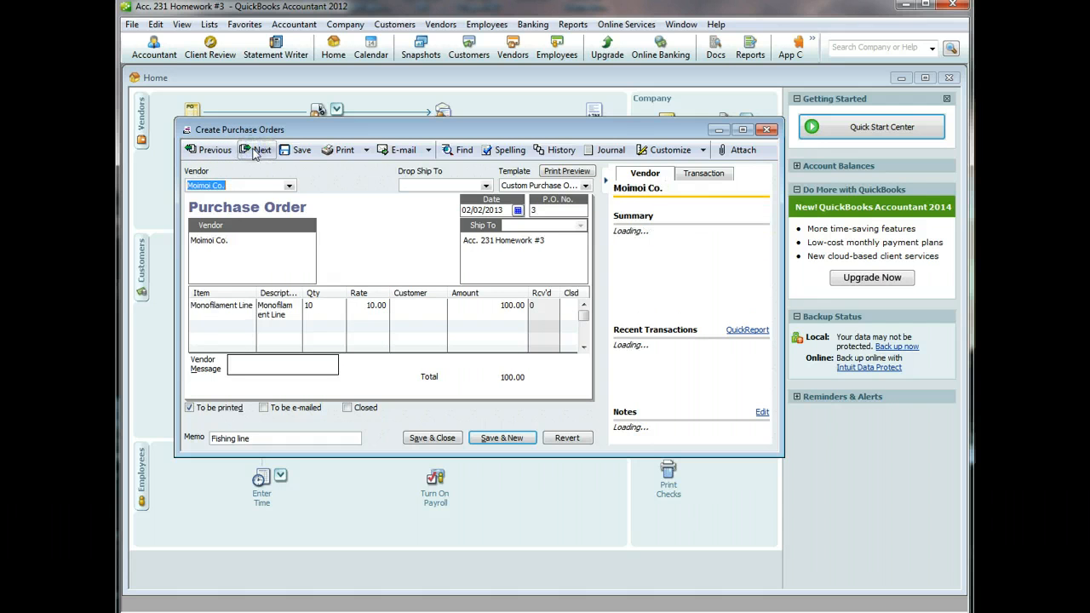
left_click(253, 153)
left_click(254, 153)
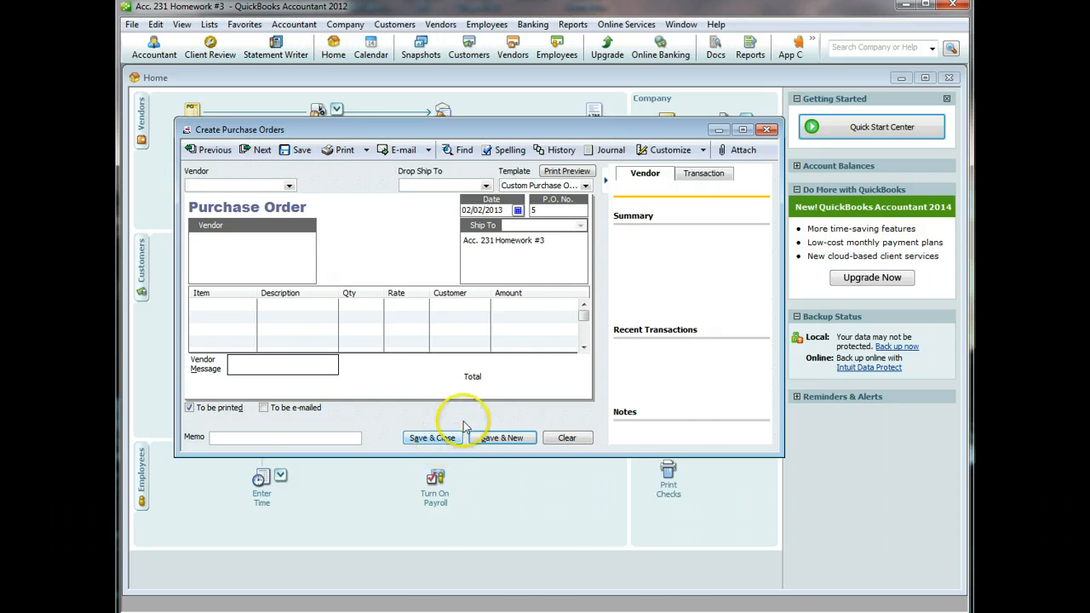
left_click(767, 129)
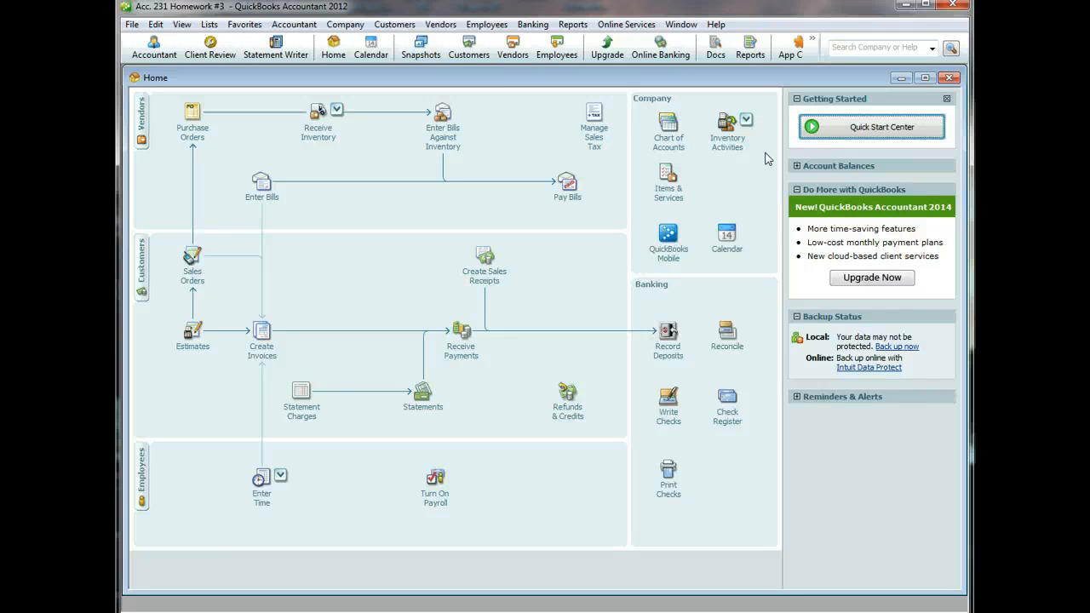
- Start check no. 1 dated 02/05/2013, not marked to be printed
left_click(667, 417)
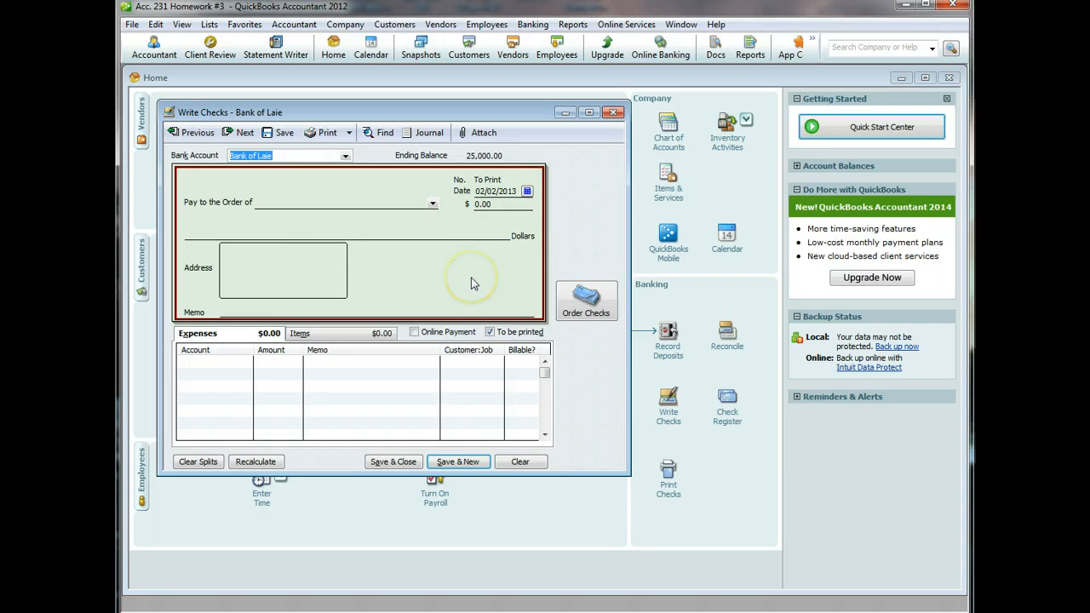
left_click(491, 333)
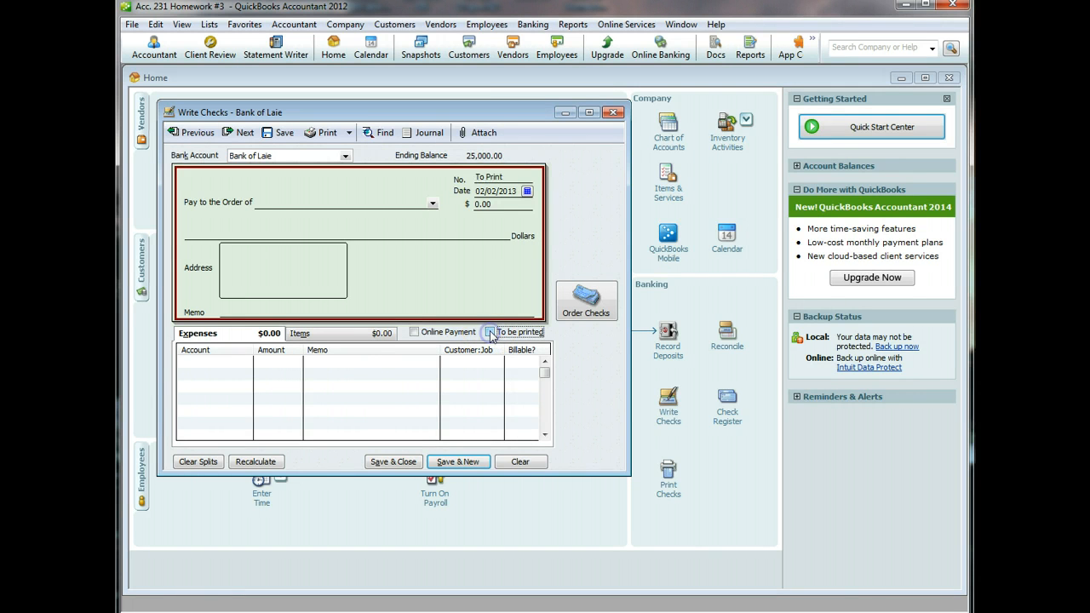
left_click(494, 178)
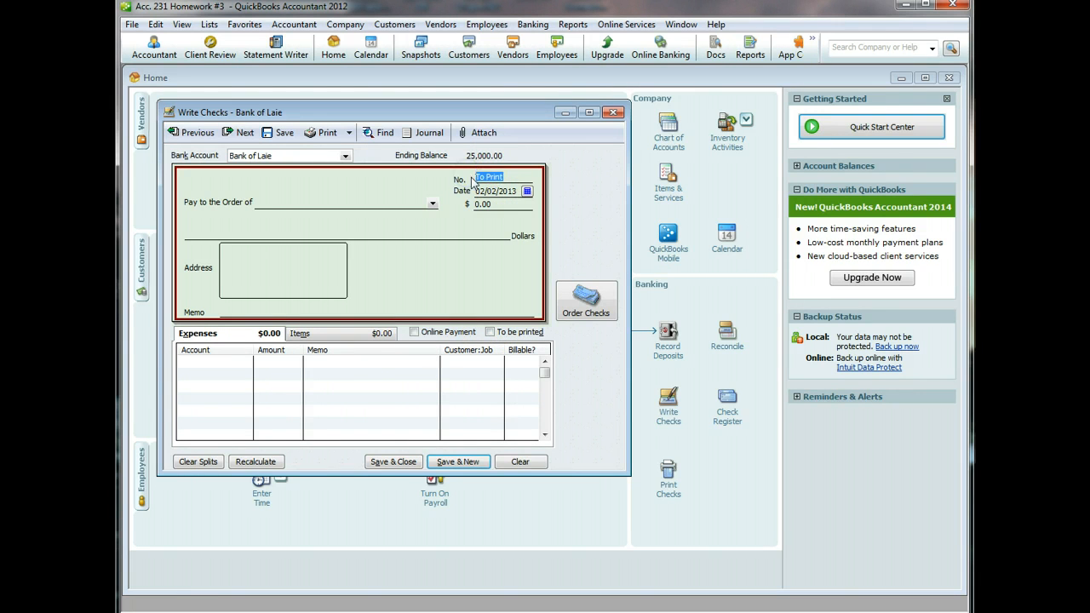
type("1")
left_click(527, 192)
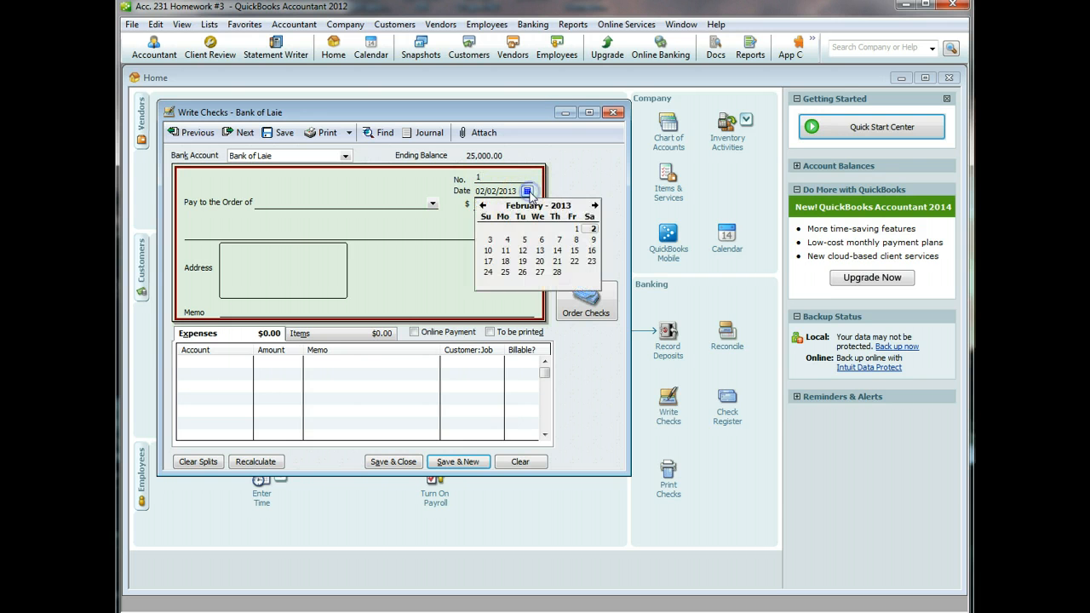
left_click(524, 239)
- Make Gary's Web Design the payee, quick-added as a vendor, and add a memo
left_click(366, 200)
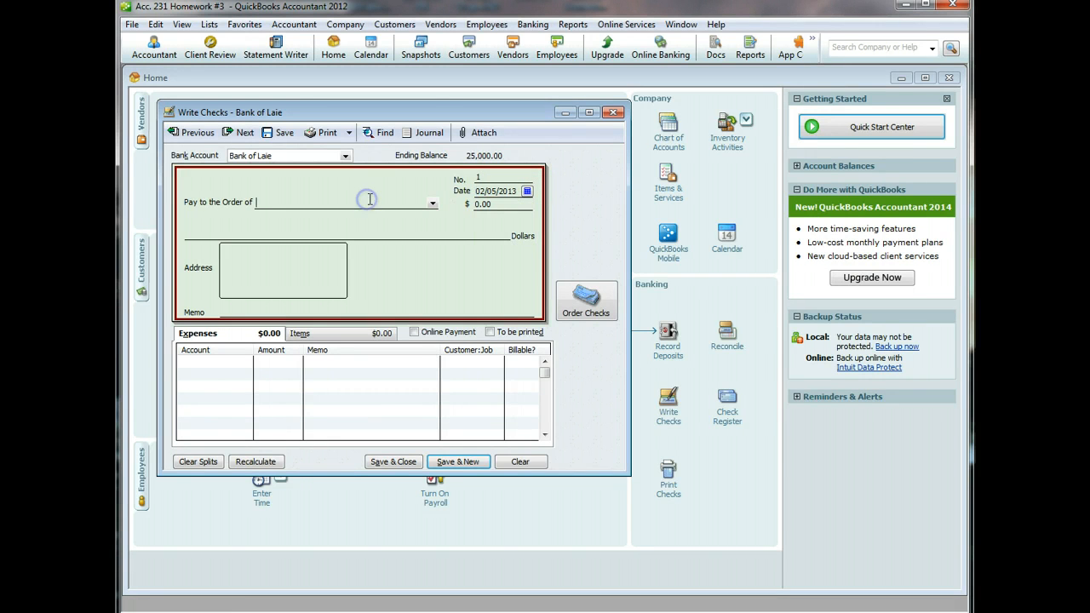
type("Gary's Web Design")
key("Tab")
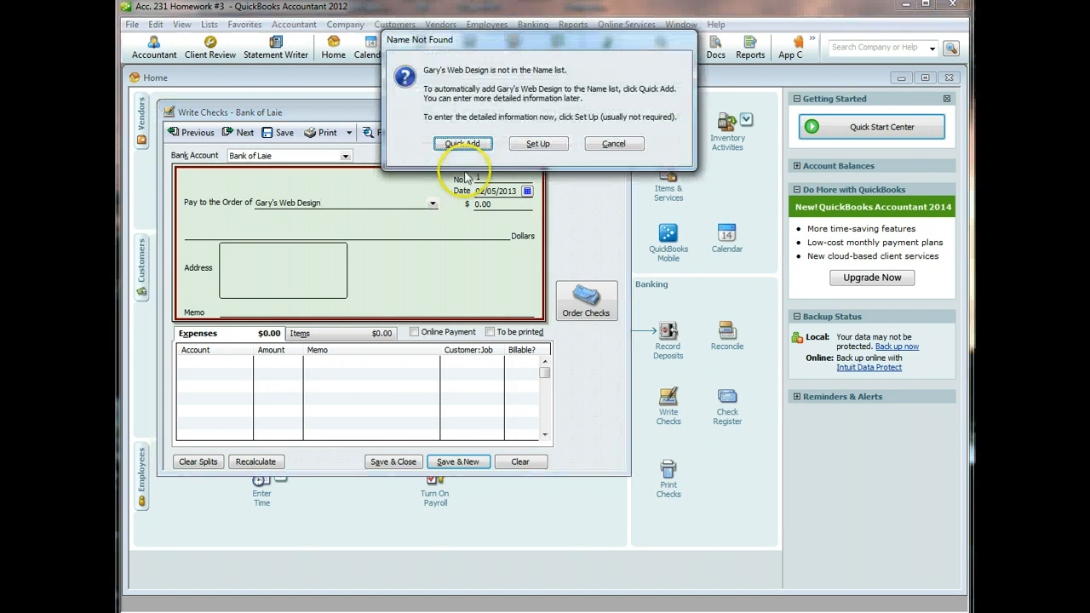
left_click(445, 141)
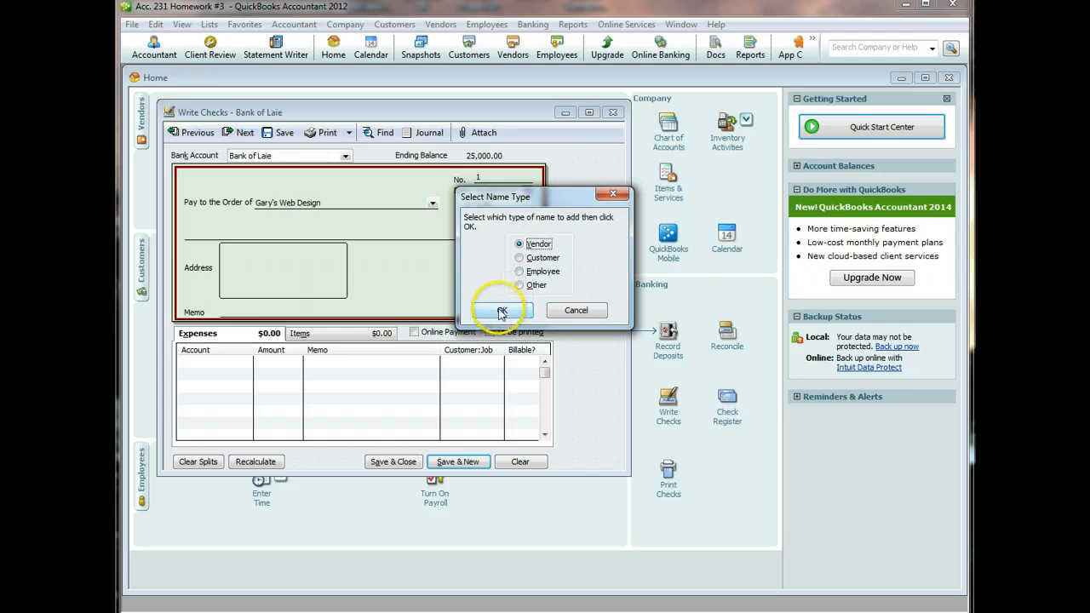
left_click(501, 310)
left_click(251, 311)
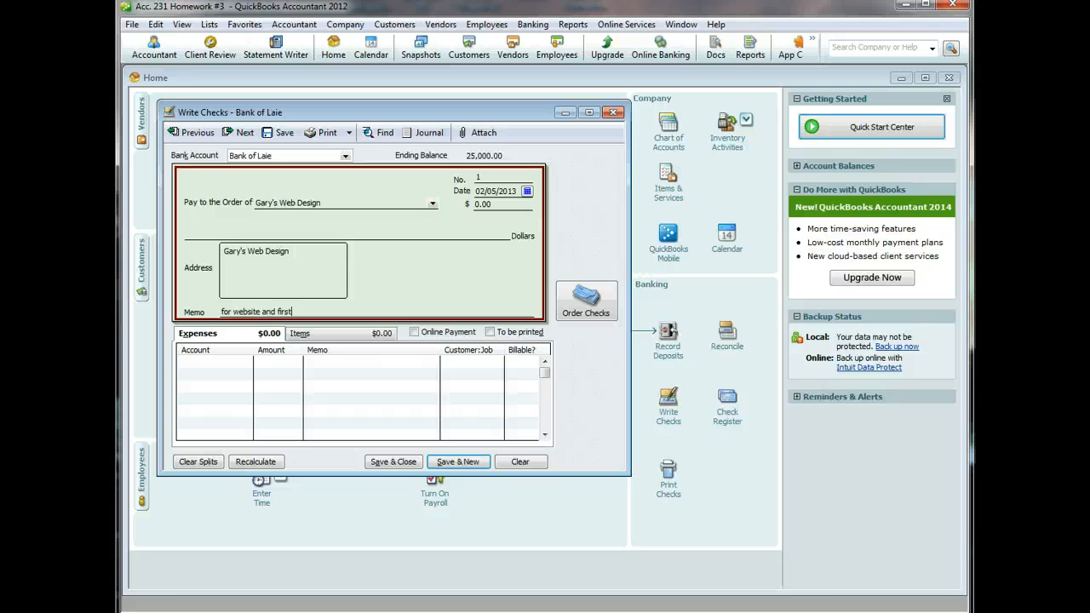
key("Tab")
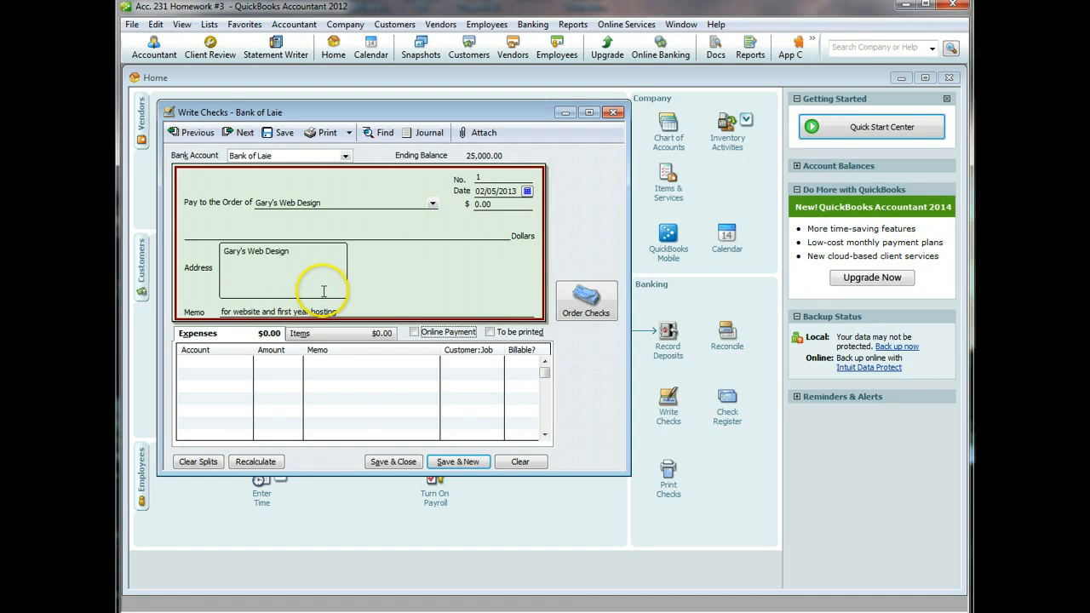
- Charge 1,500 to Computer and Internet Expenses and save the check
left_click(245, 363)
left_click(246, 363)
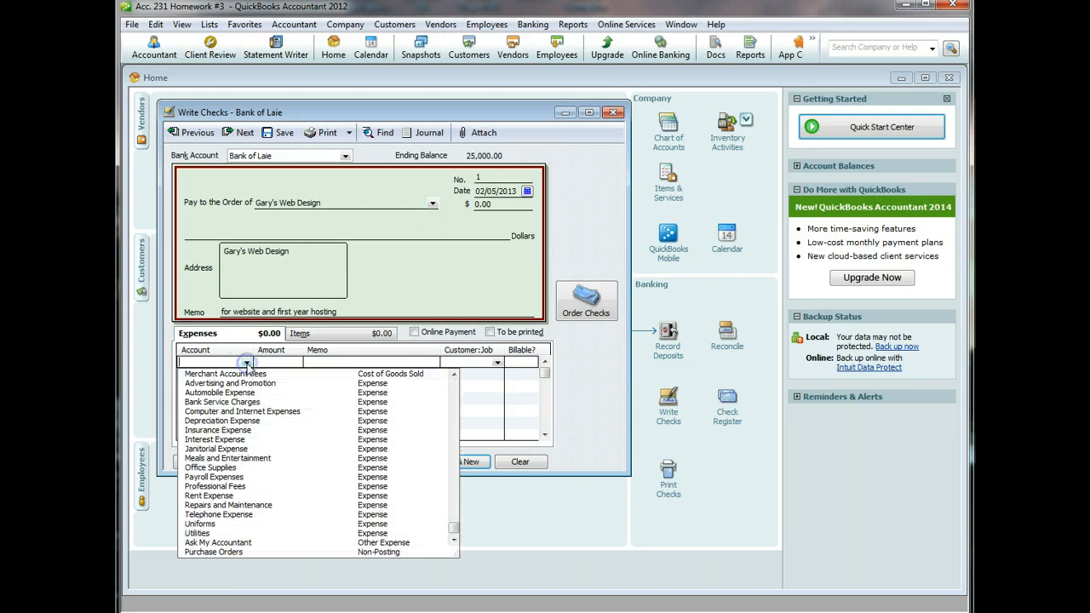
left_click(240, 412)
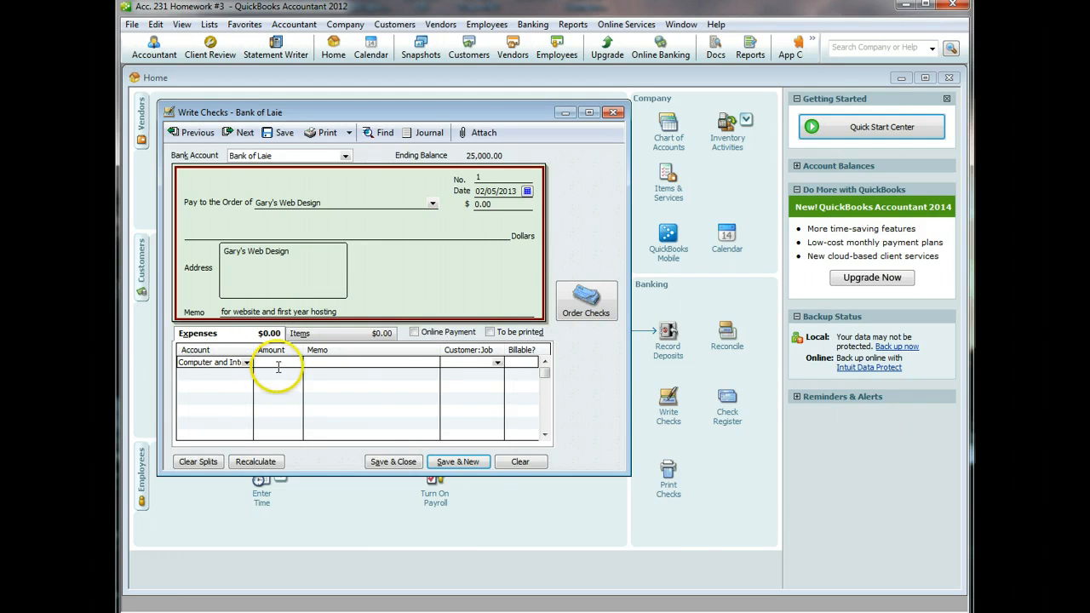
left_click(280, 361)
type("1,5")
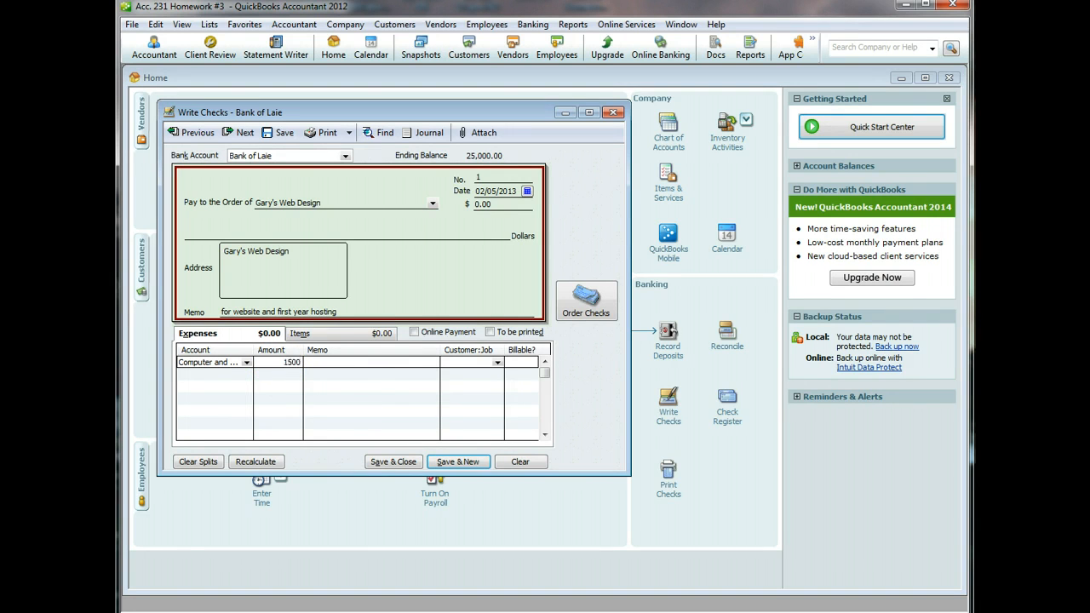
type("00")
left_click(363, 363)
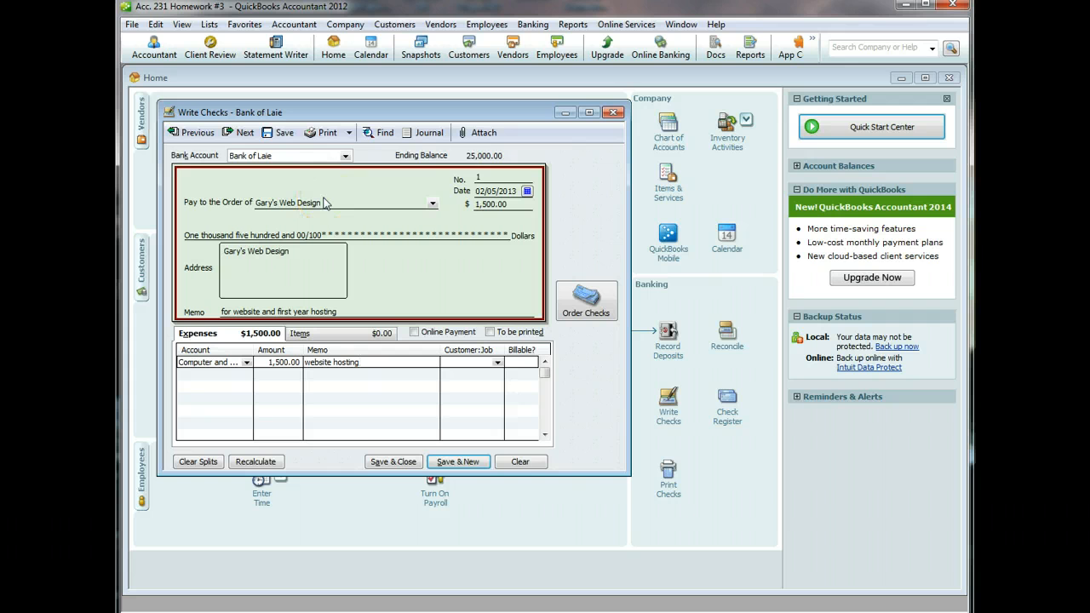
left_click(383, 463)
- Save the past-dated check and review saved check no. 1 in Write Checks
left_click(518, 165)
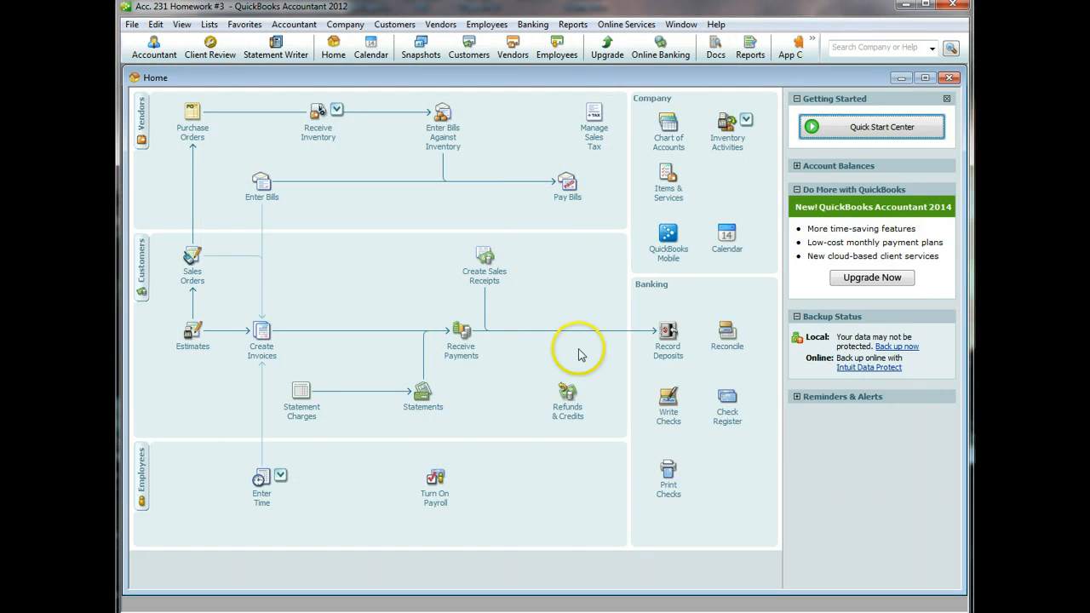
left_click(668, 415)
left_click(198, 134)
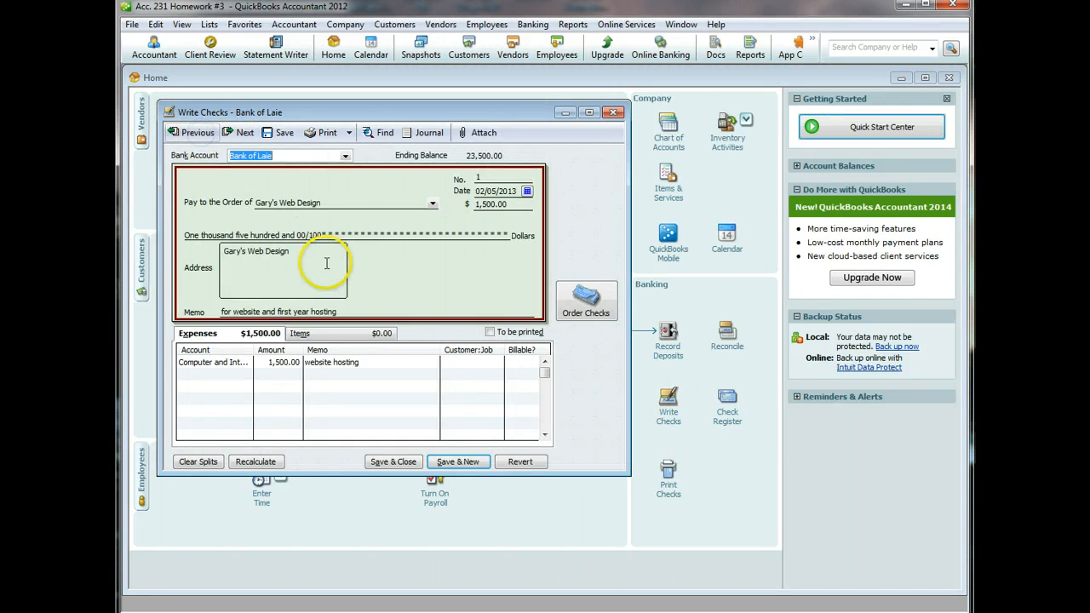
right_click(418, 282)
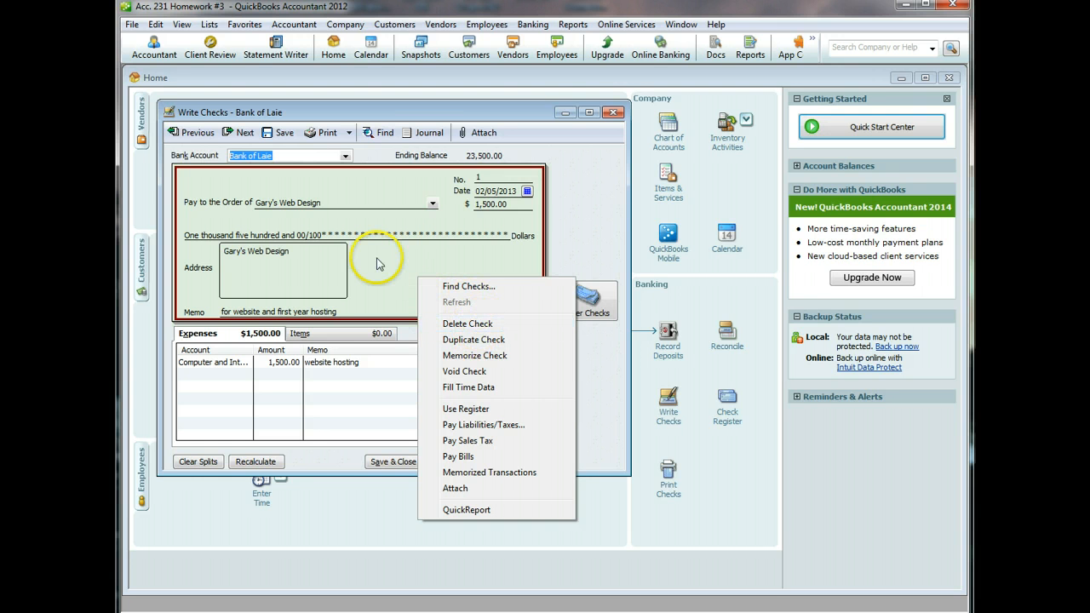
- Close the check form and show the Receive Inventory options
left_click(611, 114)
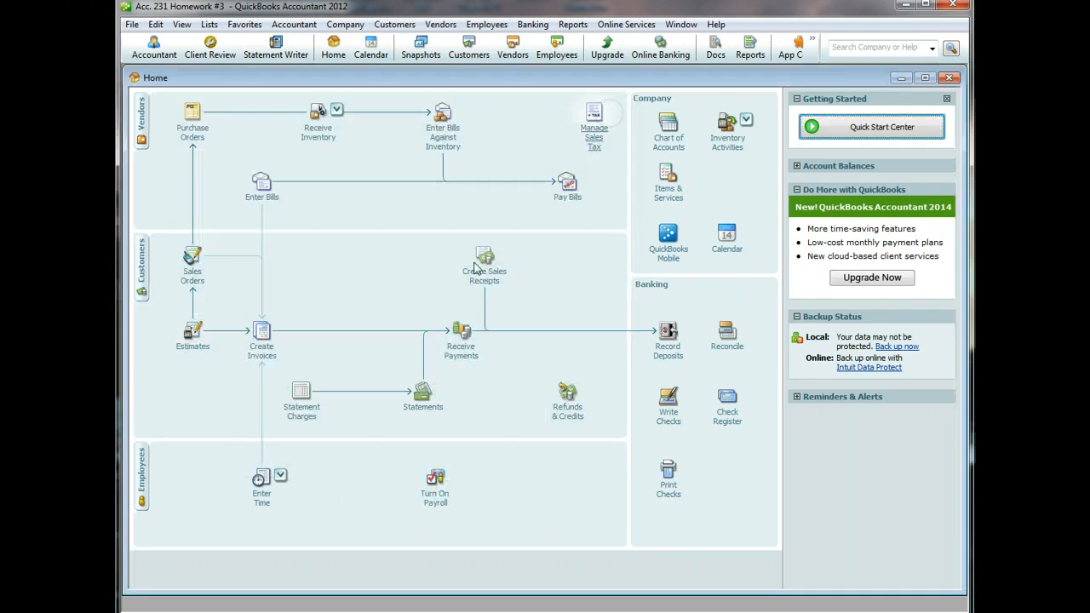
left_click(663, 429)
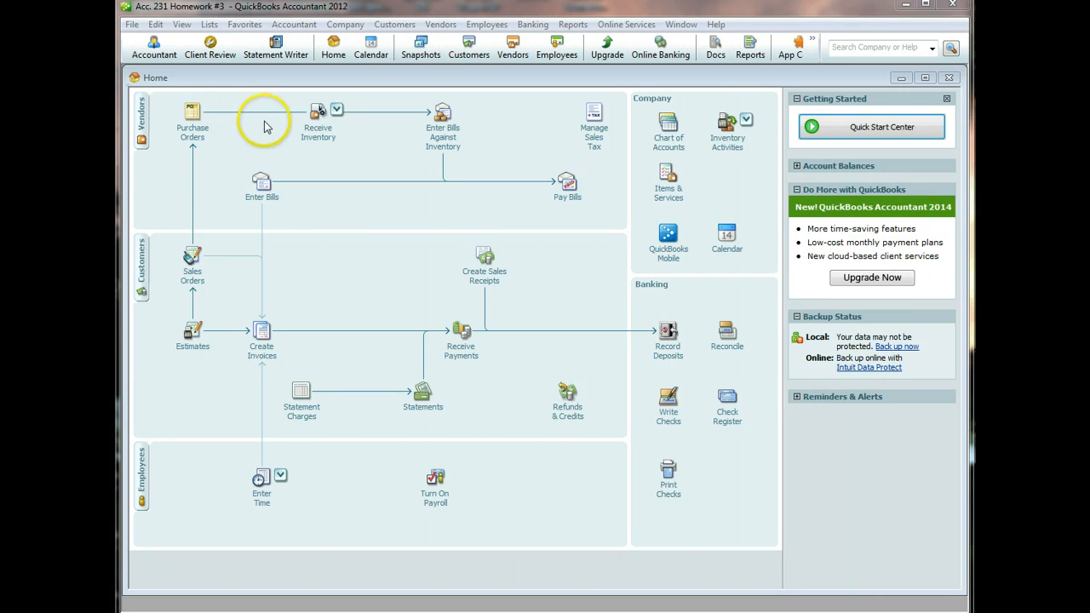
left_click(322, 129)
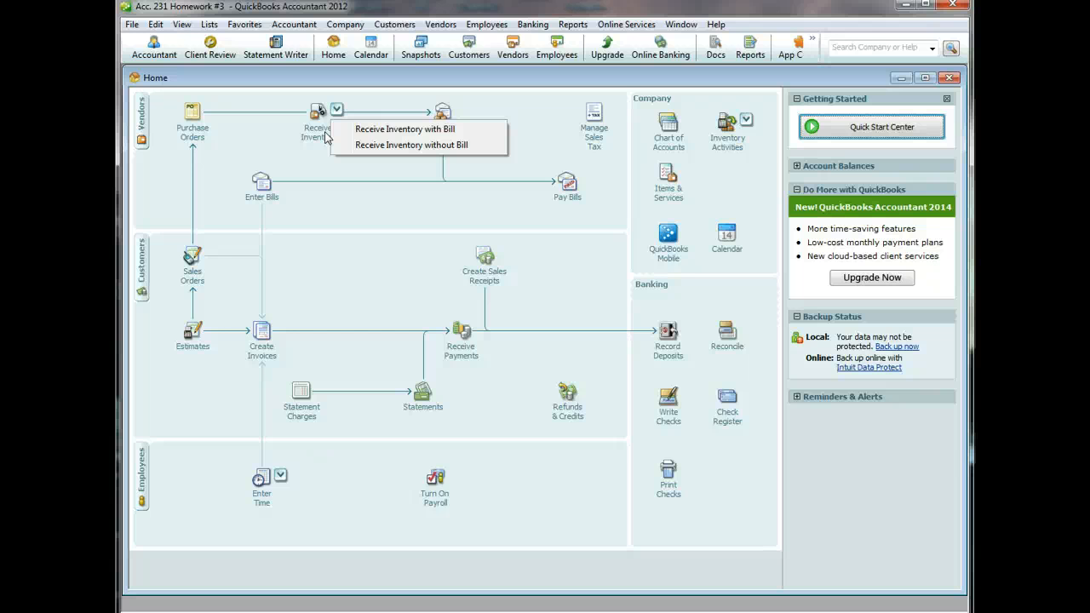
- Receive Daiwa Corp.'s PO for 10 Saltiga Reels on a 02/12/2013 bill totalling 3,000.00
left_click(379, 129)
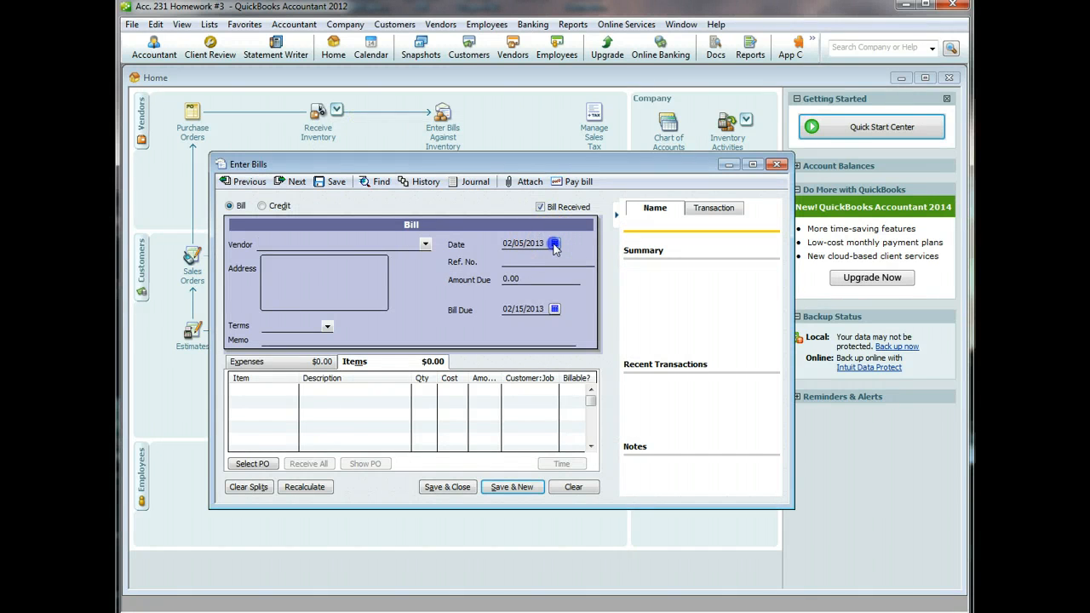
left_click(554, 243)
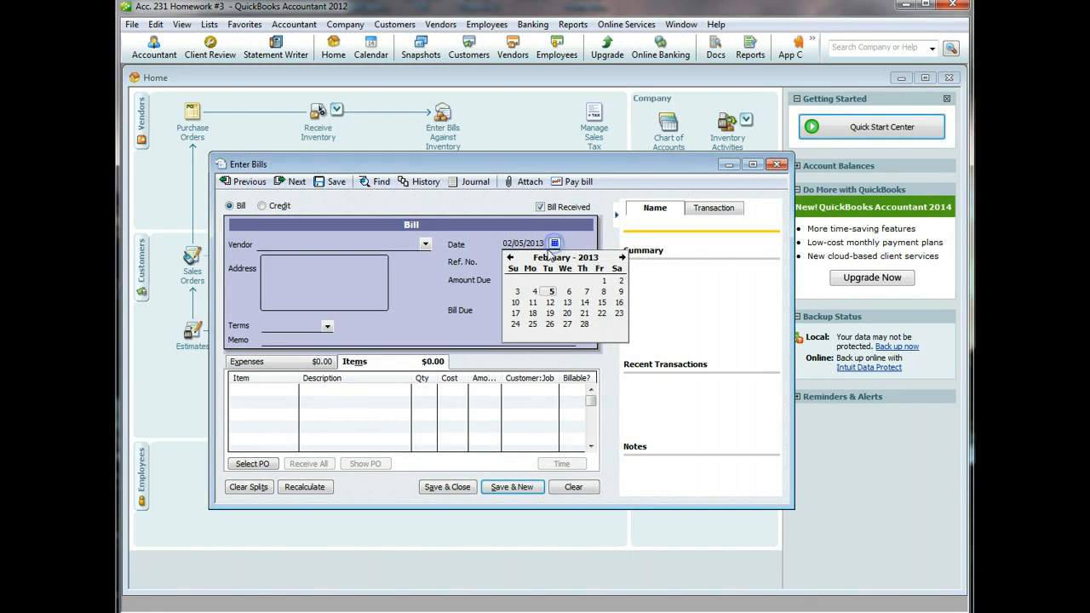
left_click(549, 304)
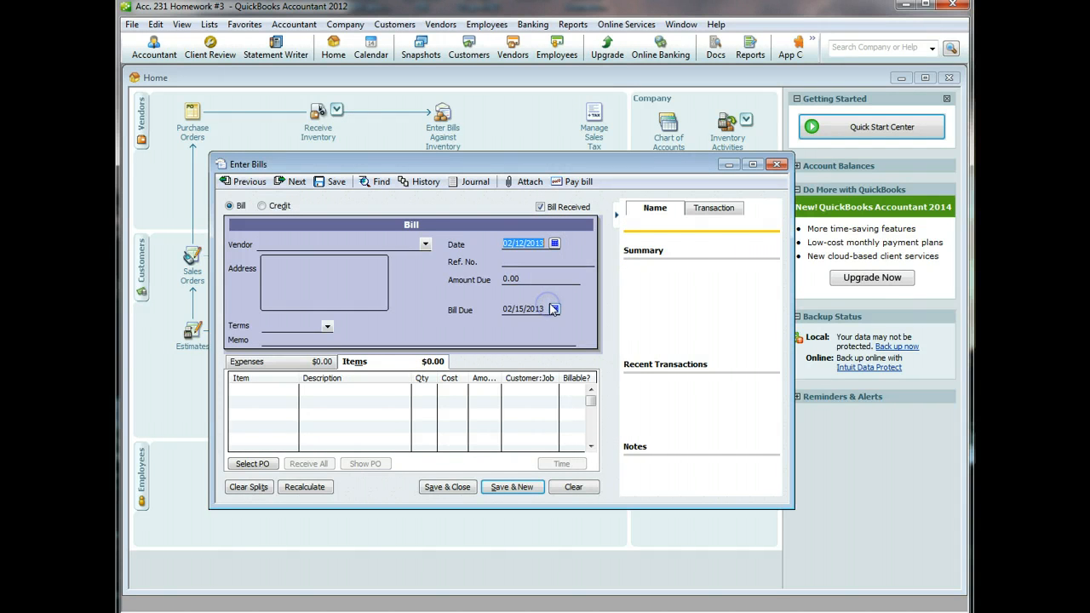
left_click(426, 244)
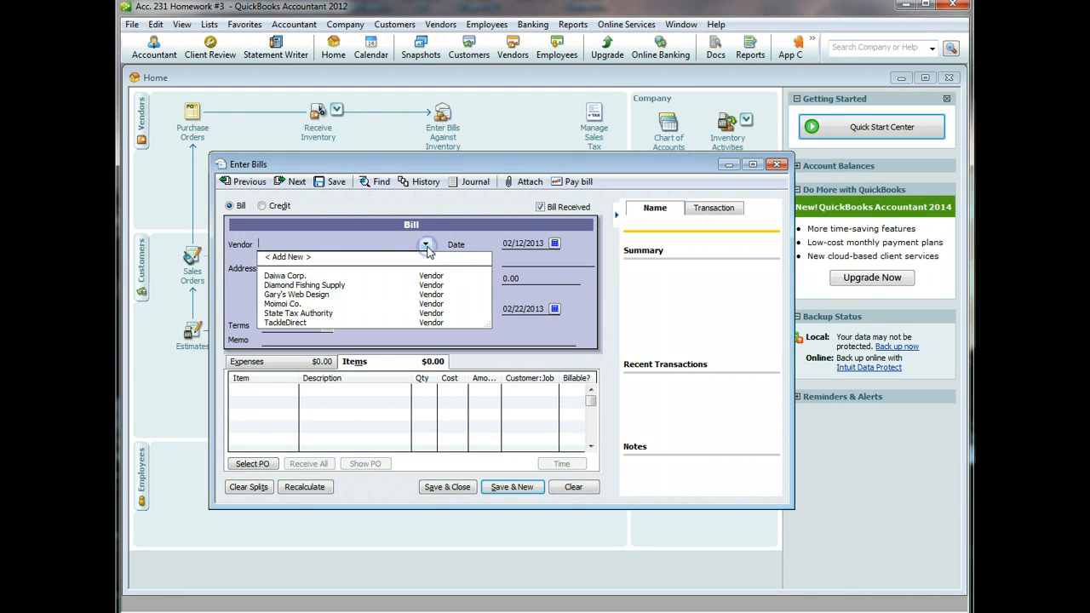
left_click(352, 275)
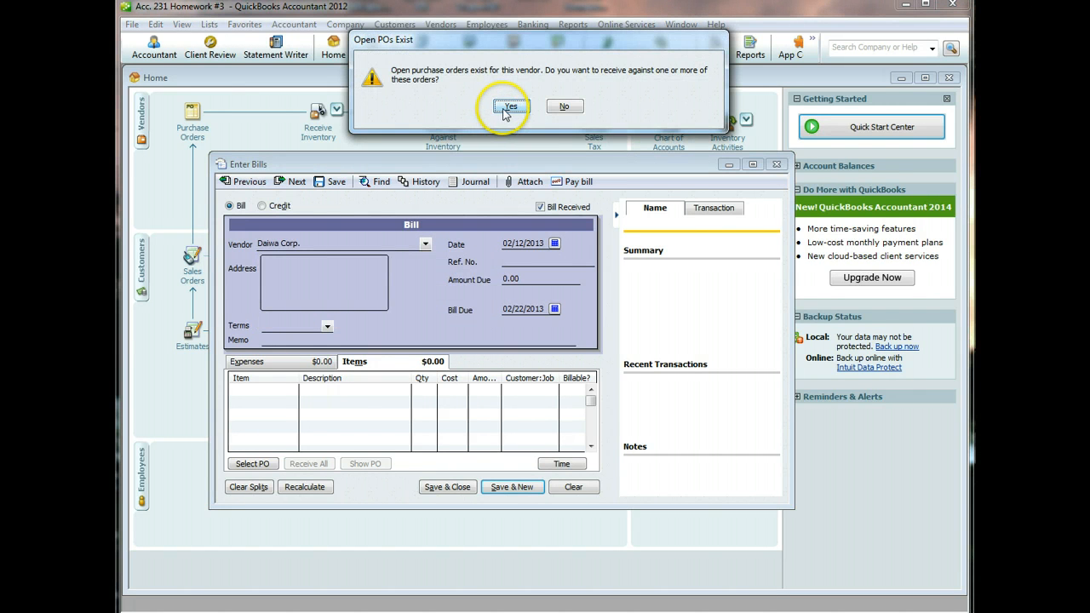
left_click(507, 107)
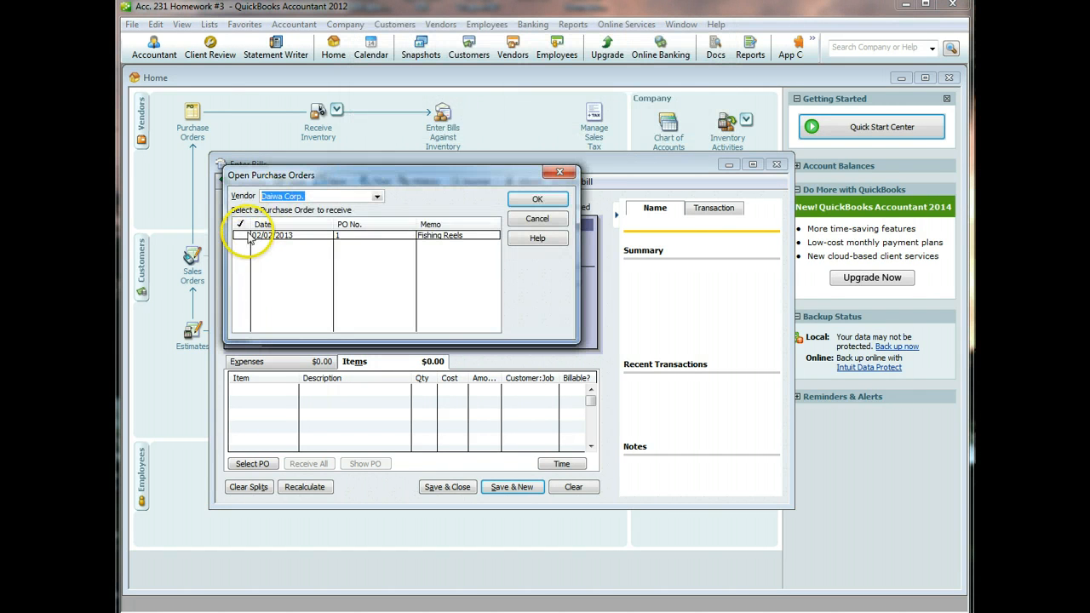
left_click(241, 235)
left_click(535, 199)
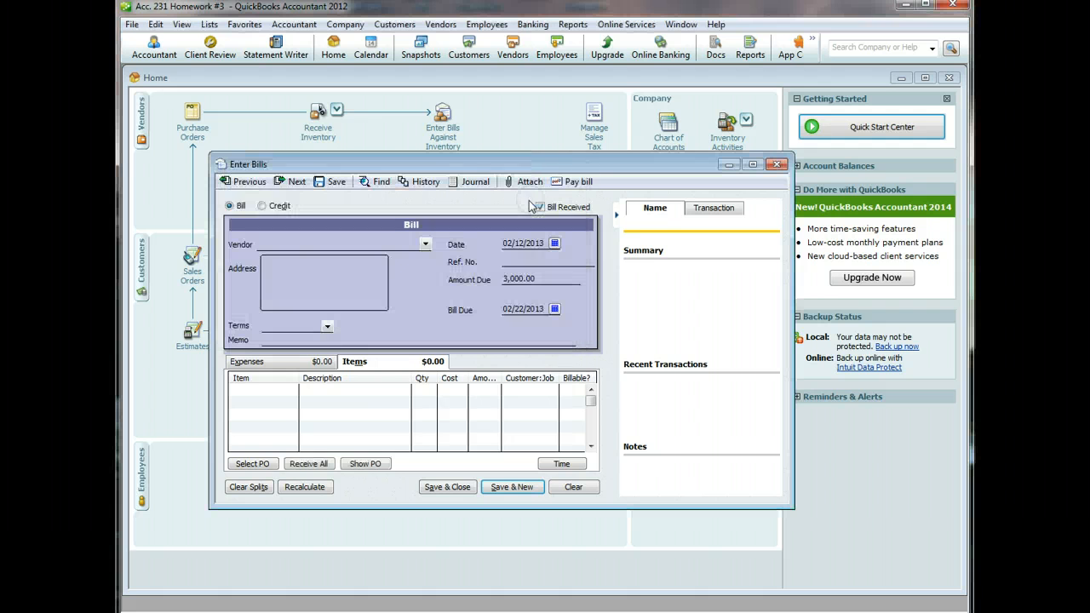
left_click_drag(475, 381, 490, 381)
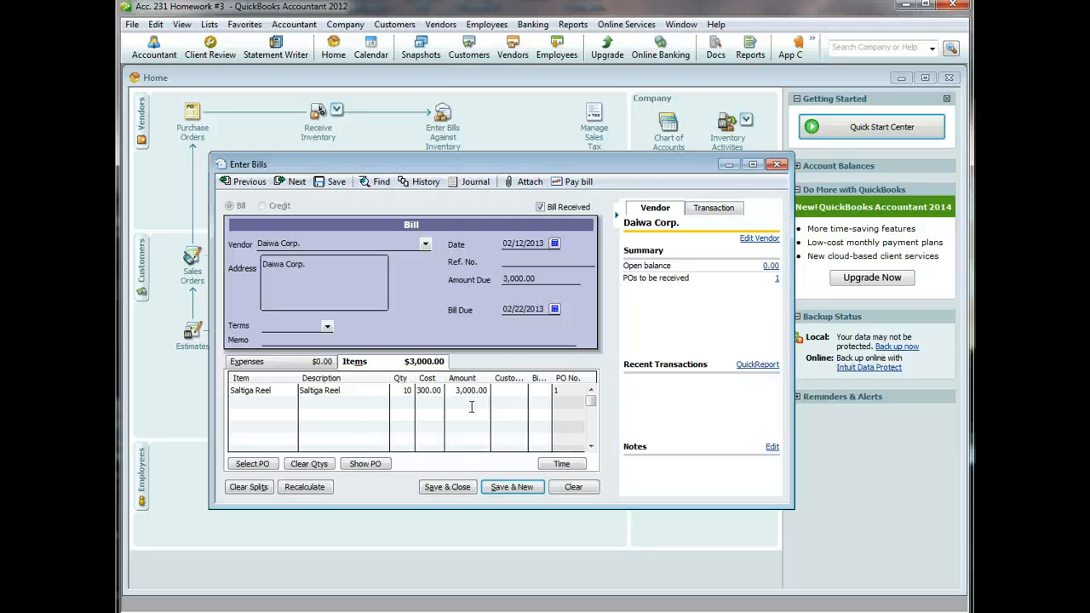
- Create new terms 2.5/10 net 30: 2.5% discount within 10 days, net due 30 days
left_click(326, 326)
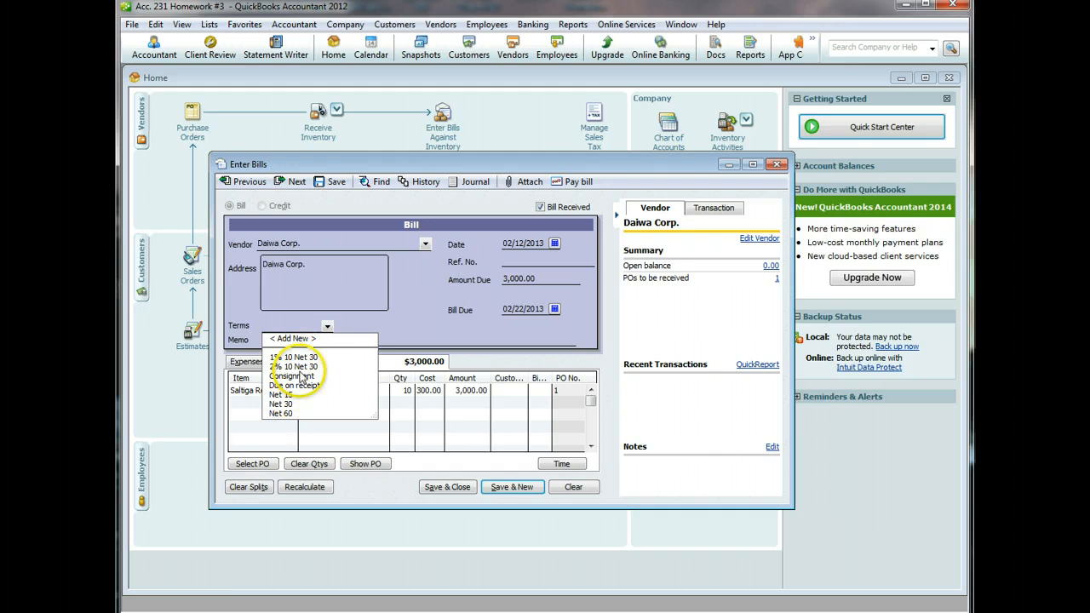
left_click(296, 339)
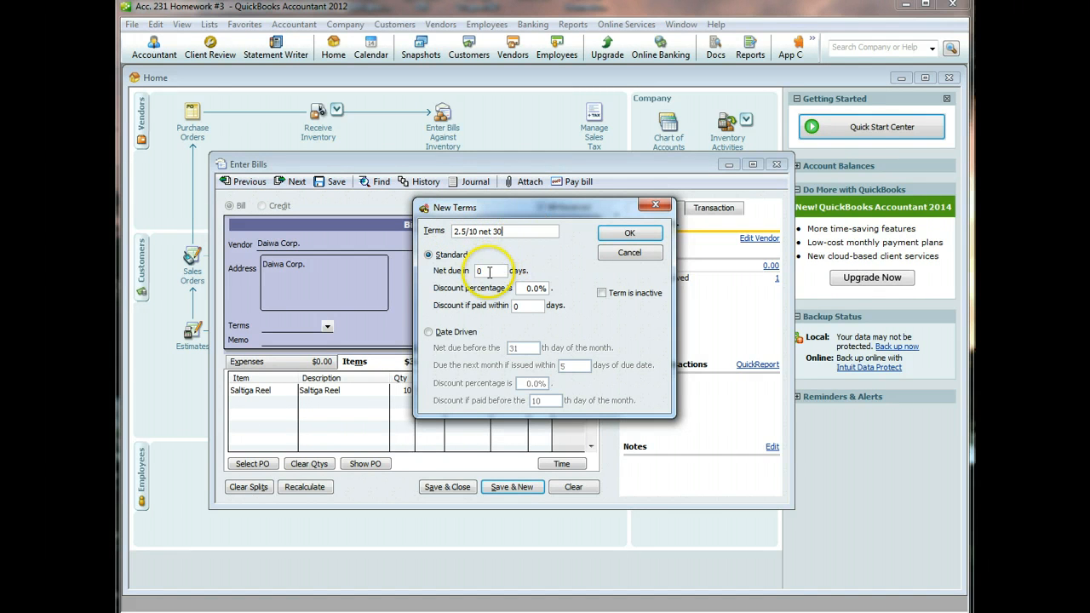
left_click_drag(487, 271, 465, 270)
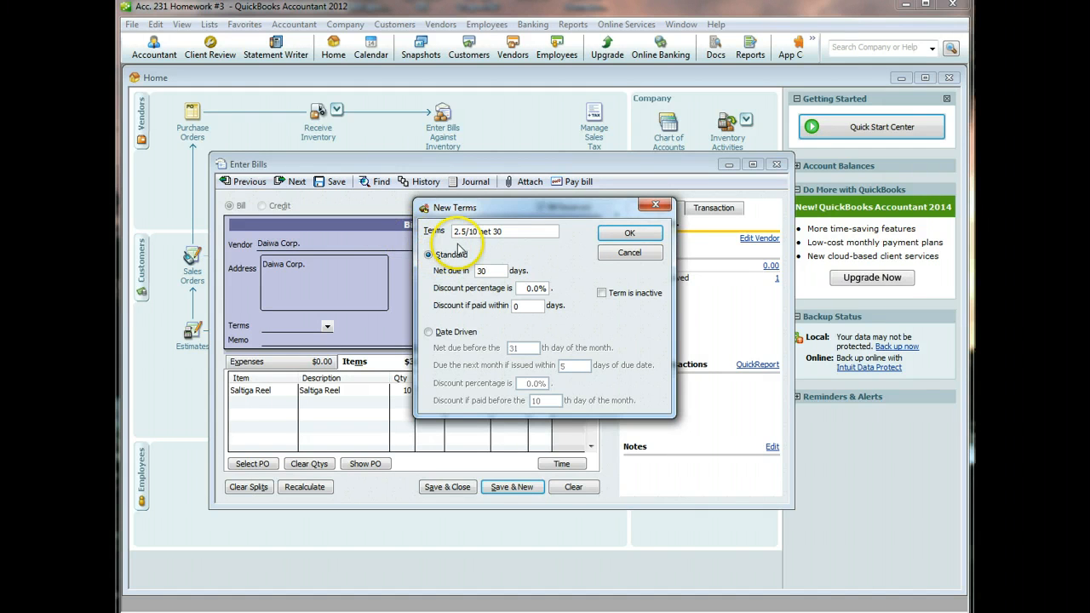
left_click_drag(568, 293, 534, 288)
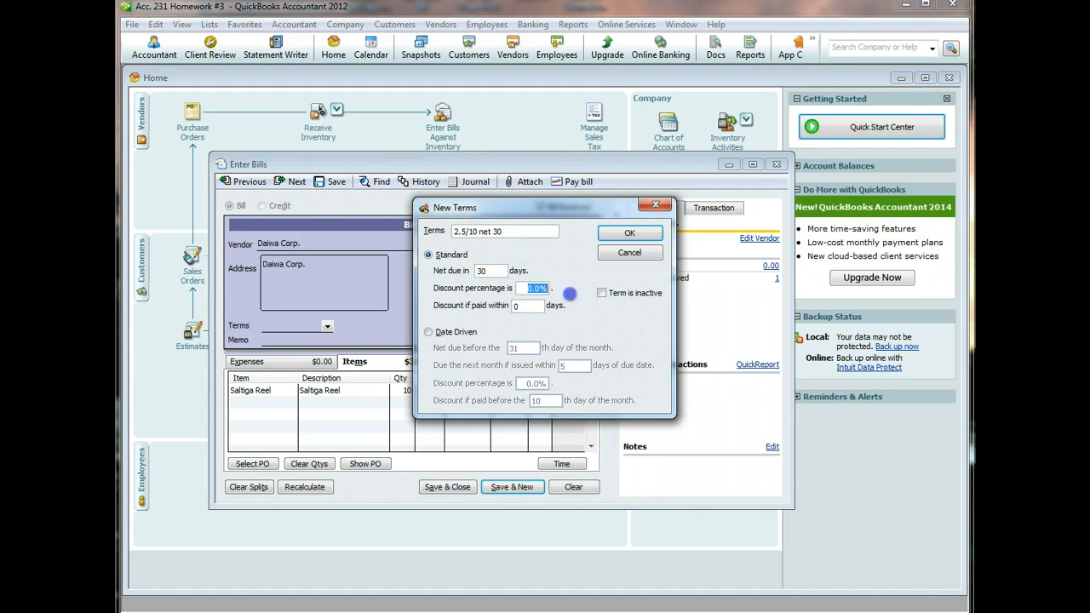
type("2.5")
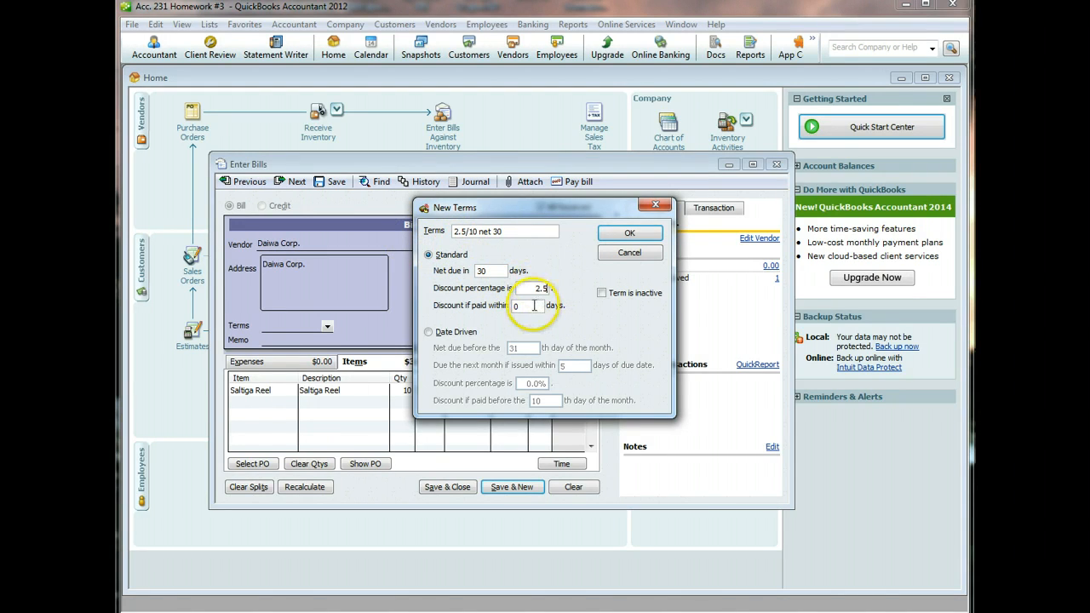
left_click_drag(541, 305, 500, 305)
type("10")
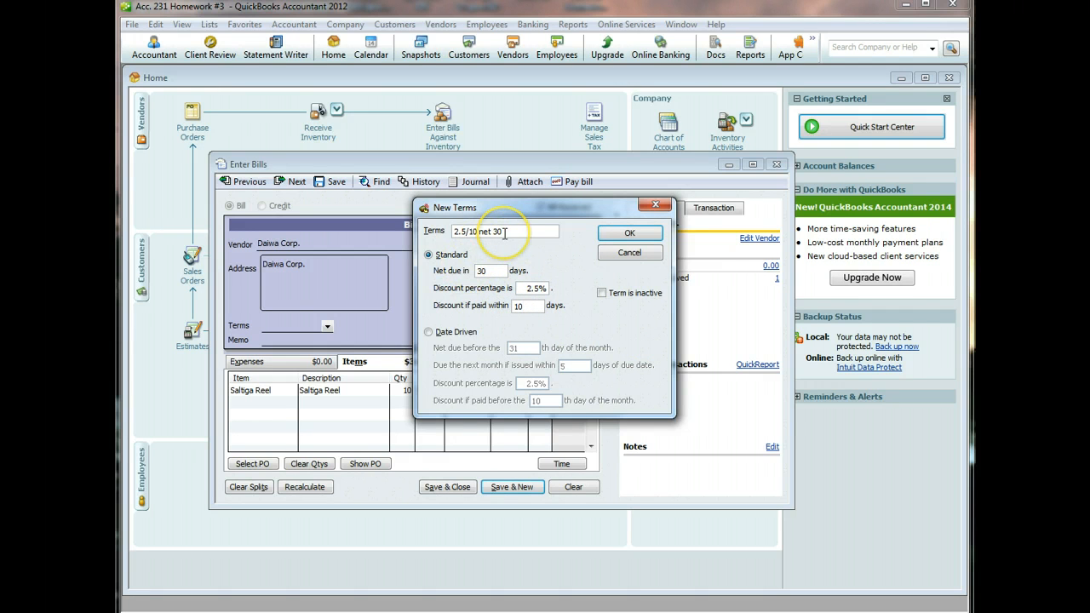
left_click(629, 233)
left_click(327, 326)
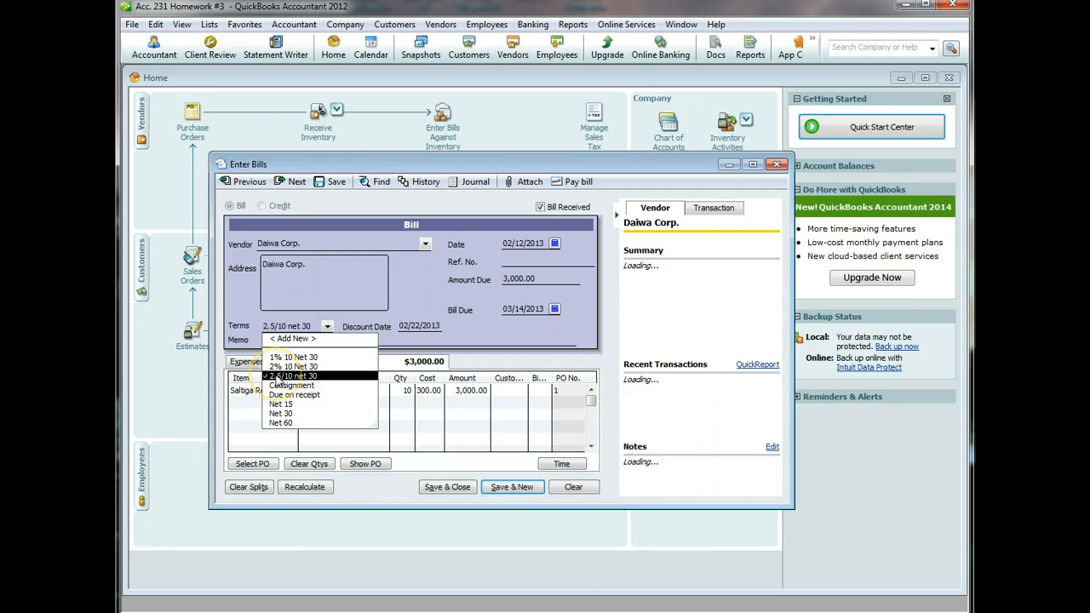
- Keep 2.5/10 net 30, add memo 'Fishing Reels', set reel cost 340.00, and save the bill
left_click(326, 326)
left_click(316, 341)
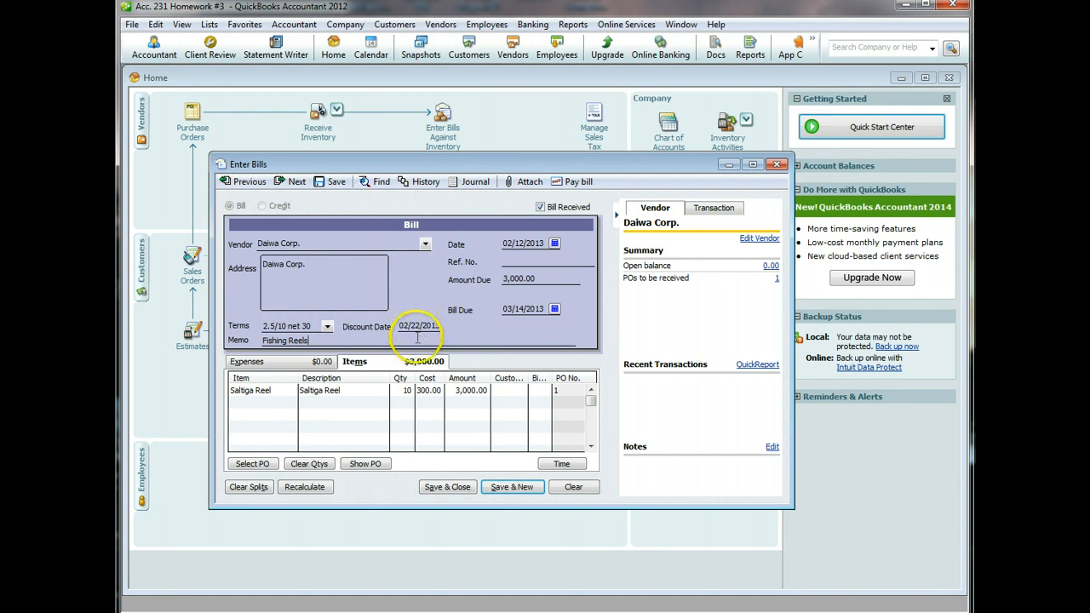
left_click(468, 391)
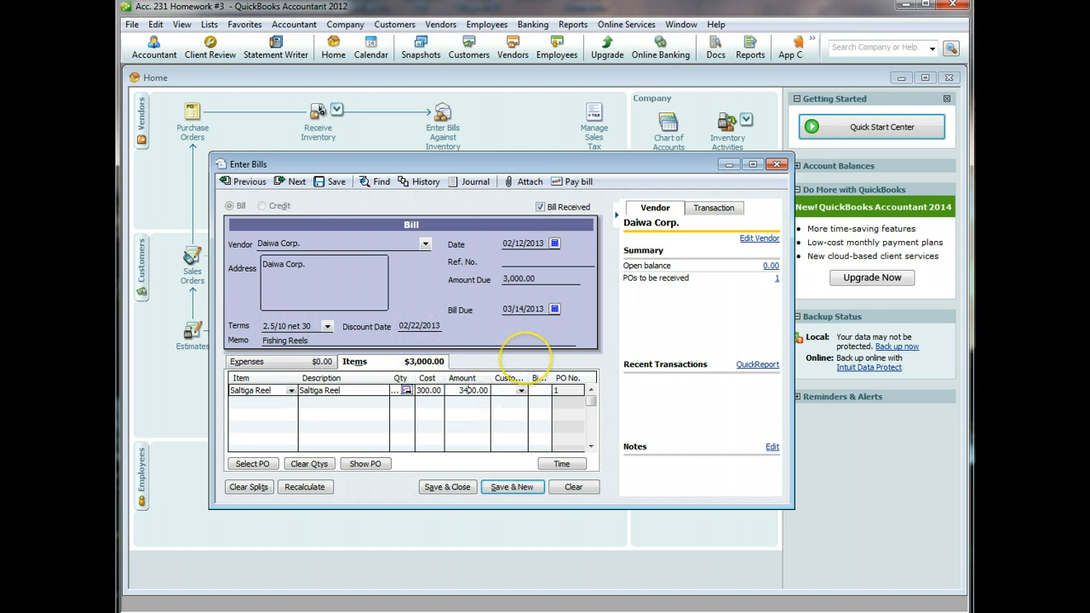
left_click(300, 490)
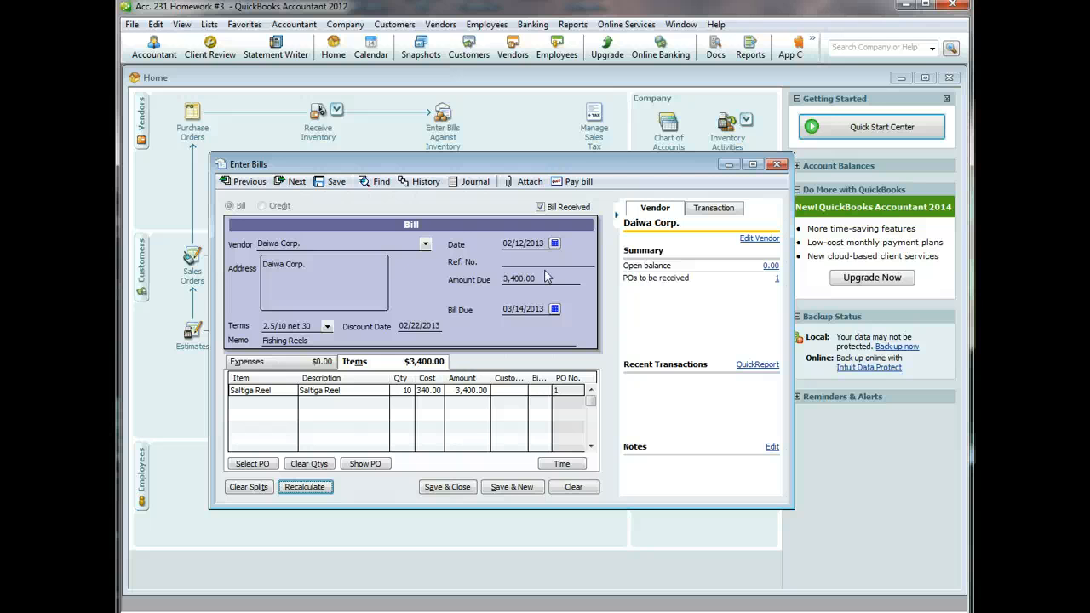
left_click(441, 488)
left_click(512, 161)
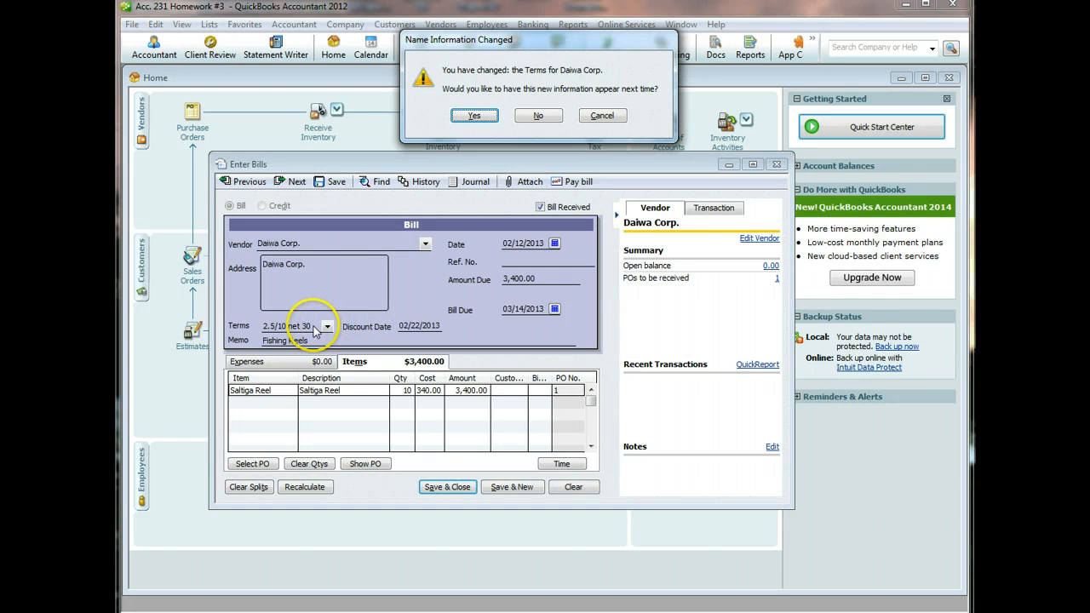
left_click(473, 116)
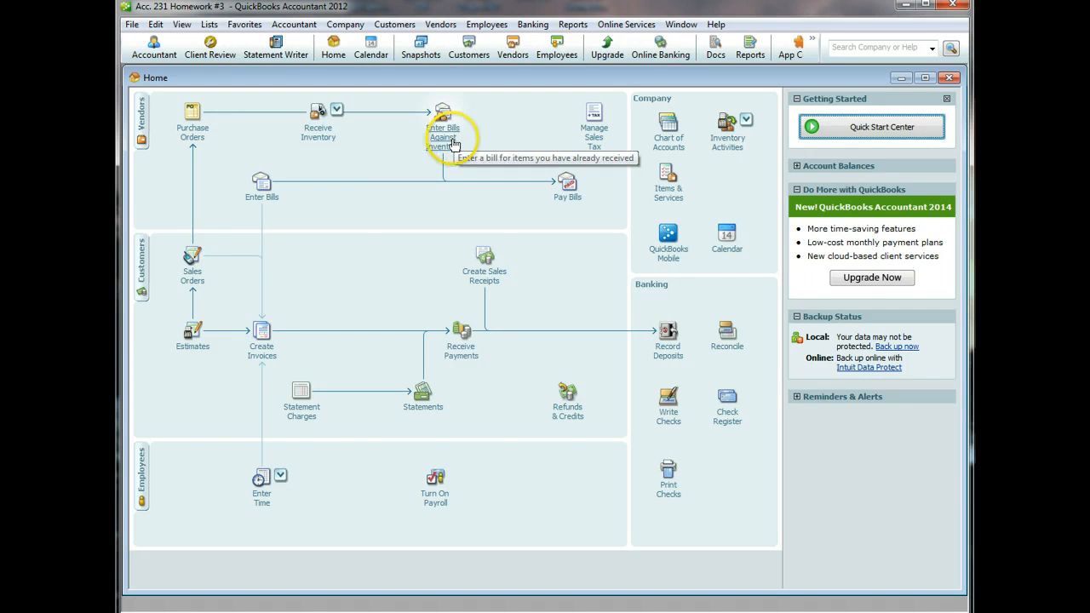
left_click(573, 25)
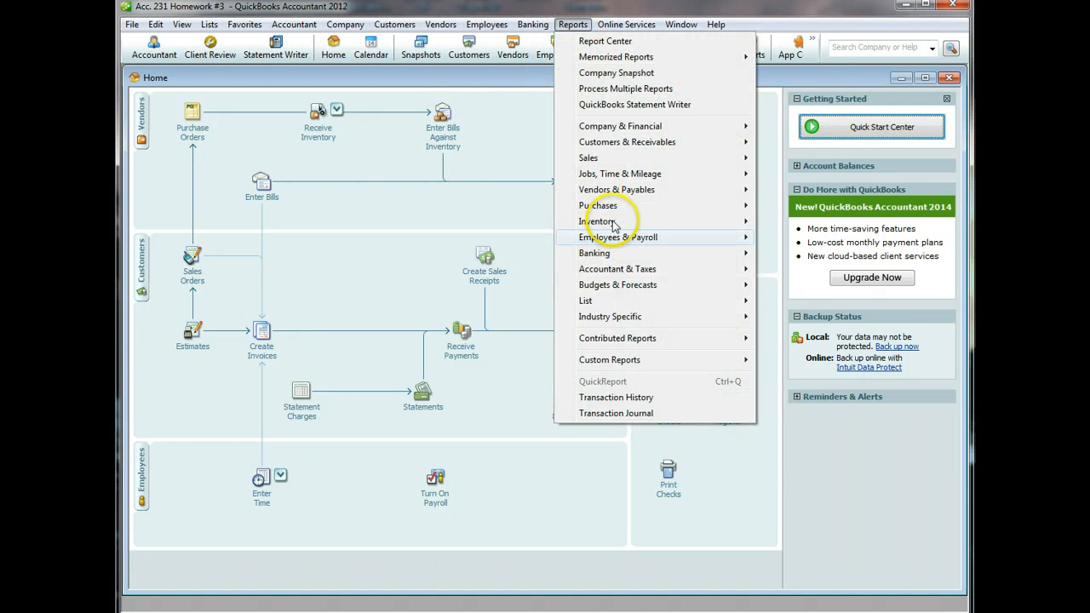
mouse_move(612, 224)
left_click(822, 224)
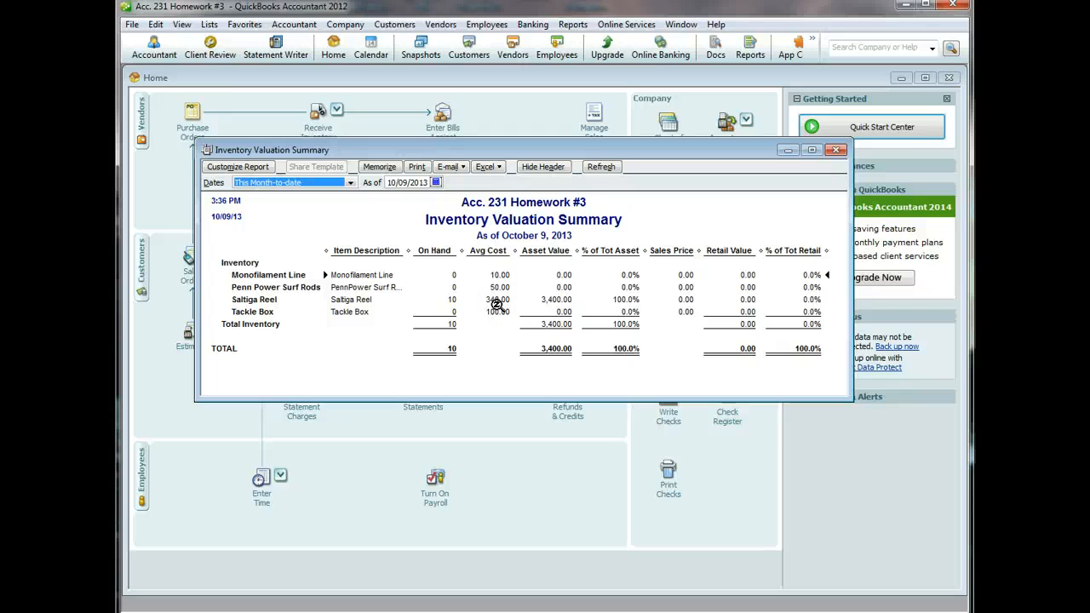
left_click(835, 150)
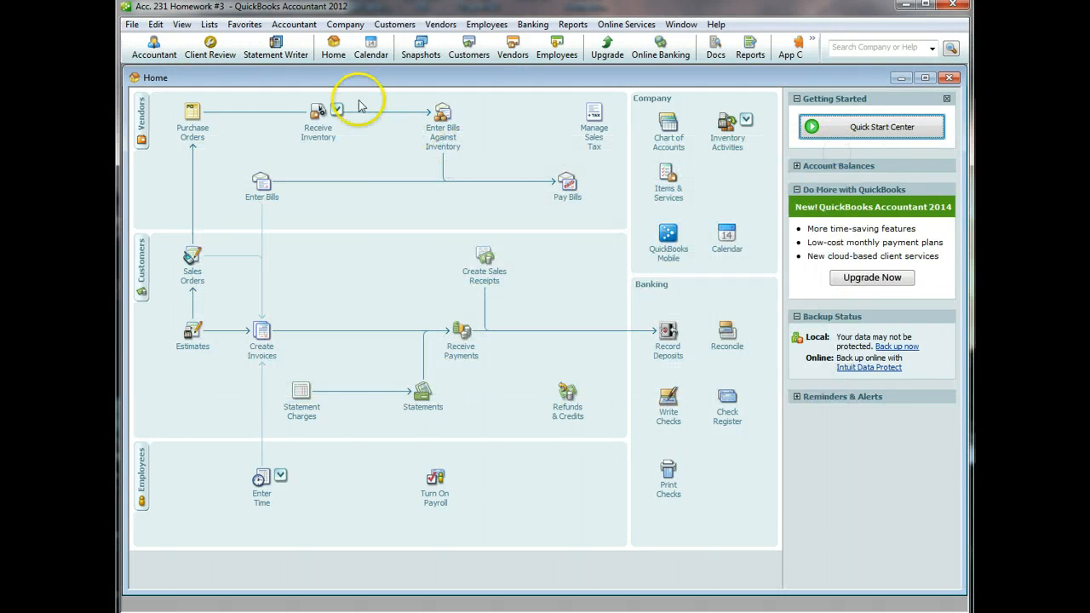
- Start a bill dated 02/13/2013 for Moimoi Co., filled from purchase order PO 3
left_click(313, 138)
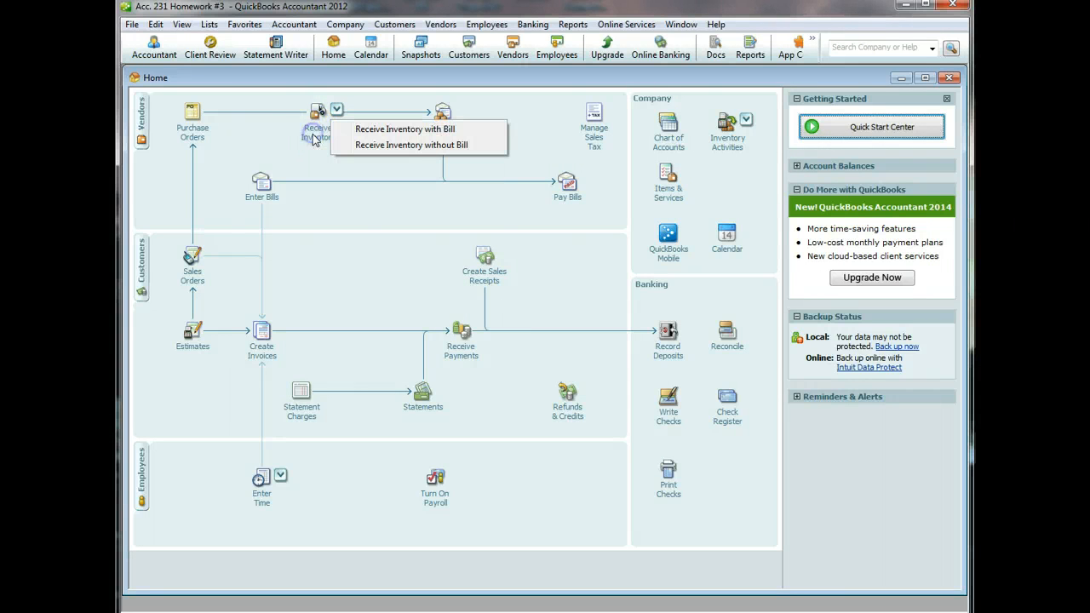
left_click(368, 130)
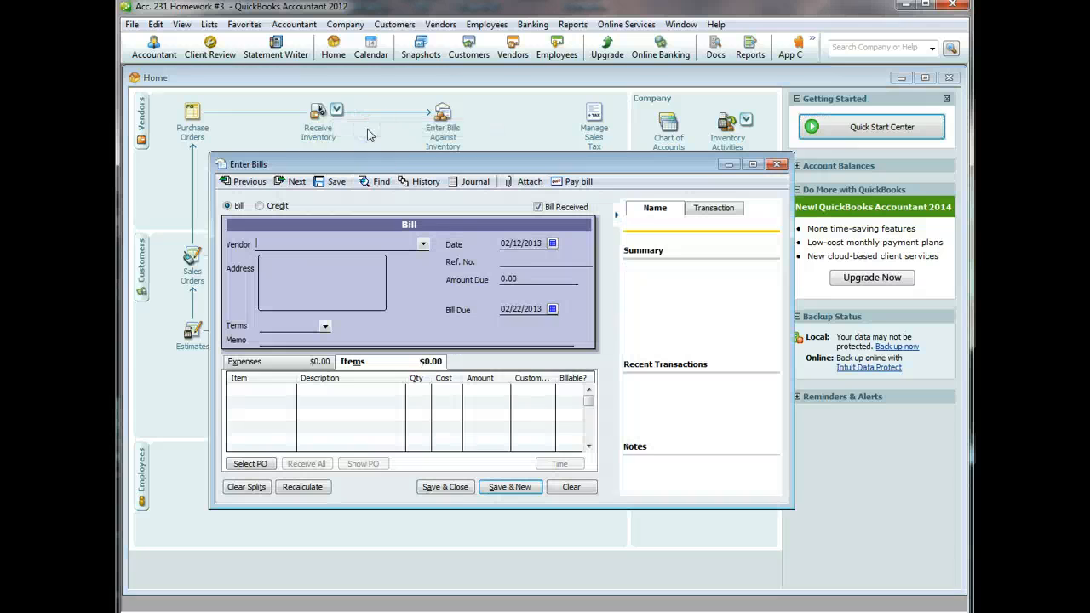
left_click(553, 244)
left_click(565, 304)
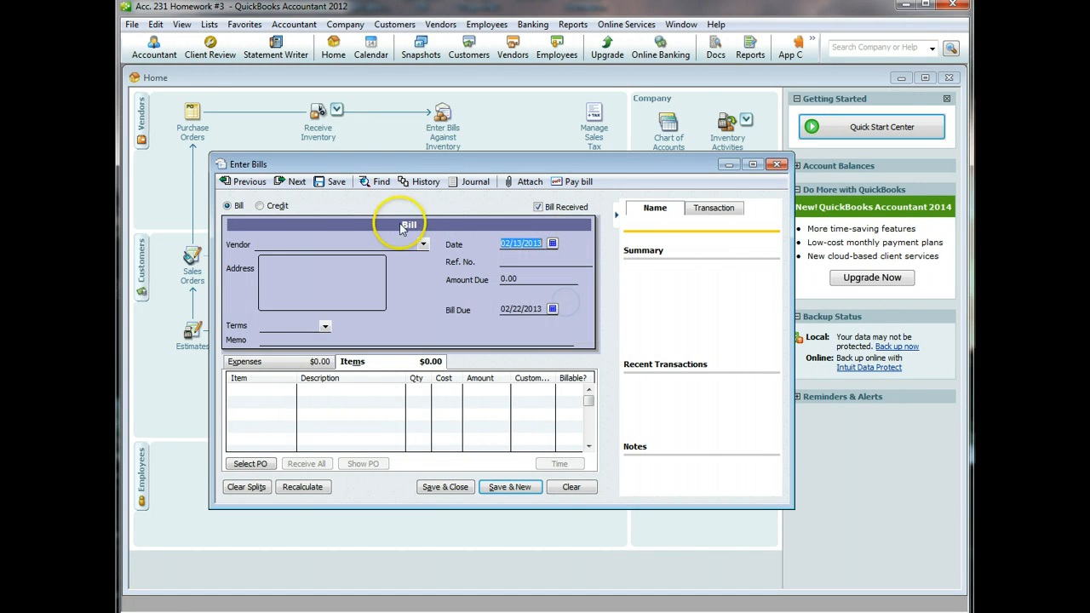
left_click(423, 244)
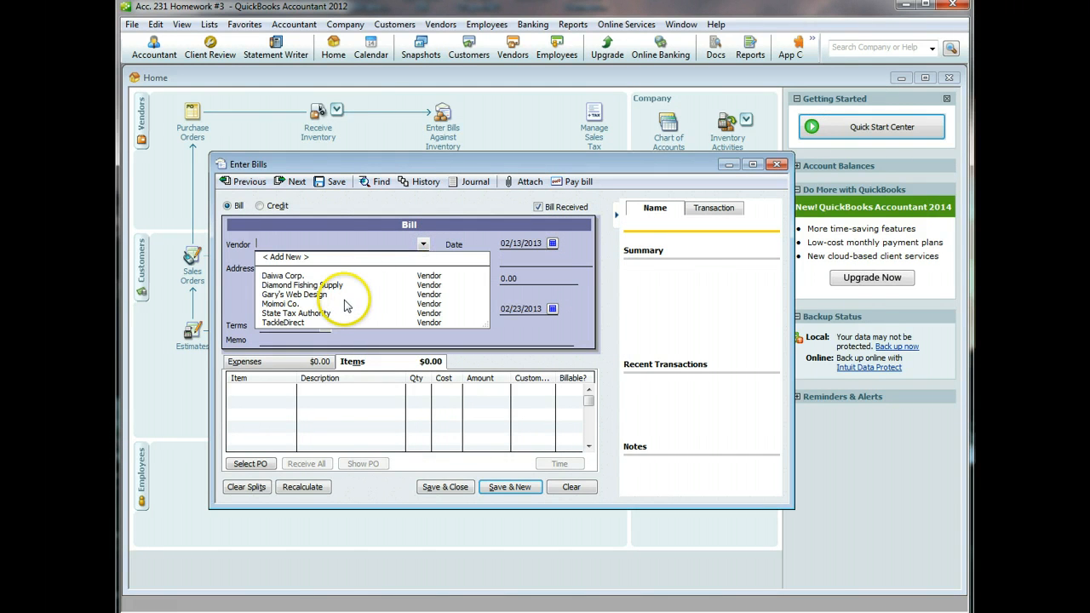
left_click(281, 303)
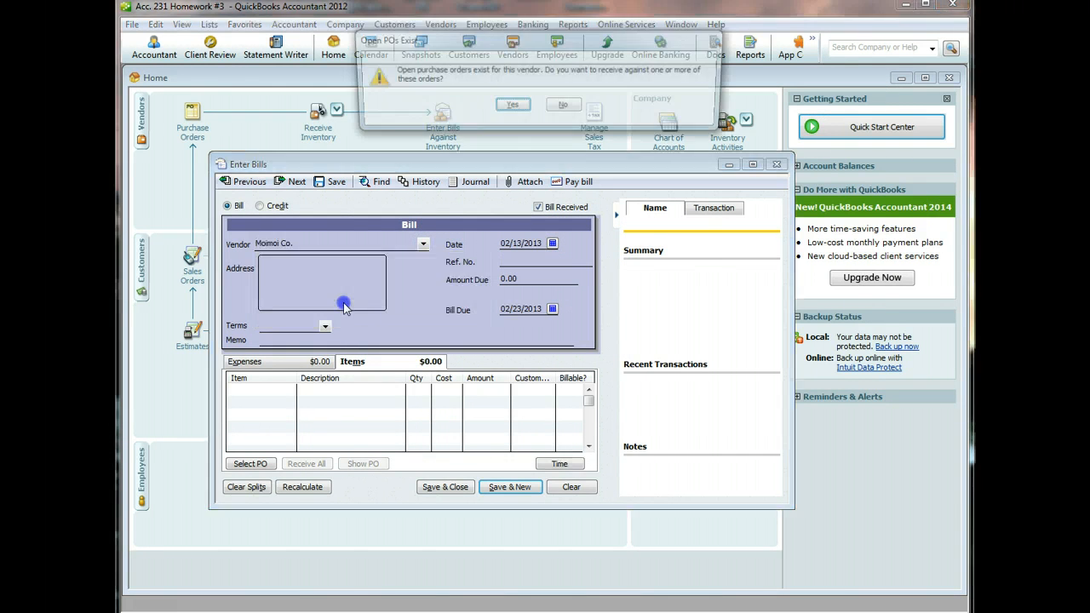
left_click(517, 109)
left_click(244, 235)
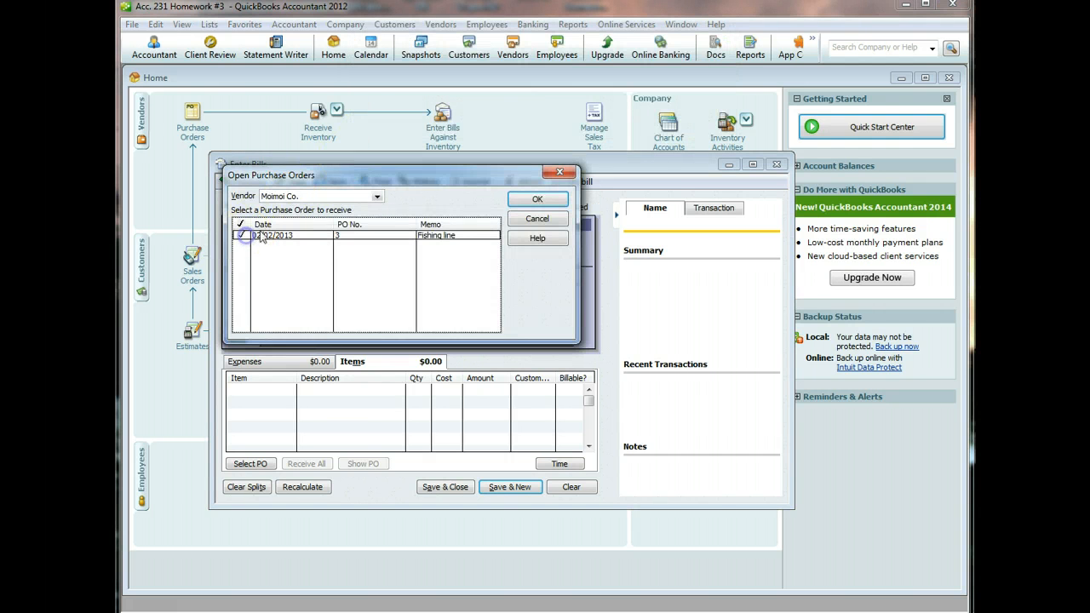
left_click(524, 199)
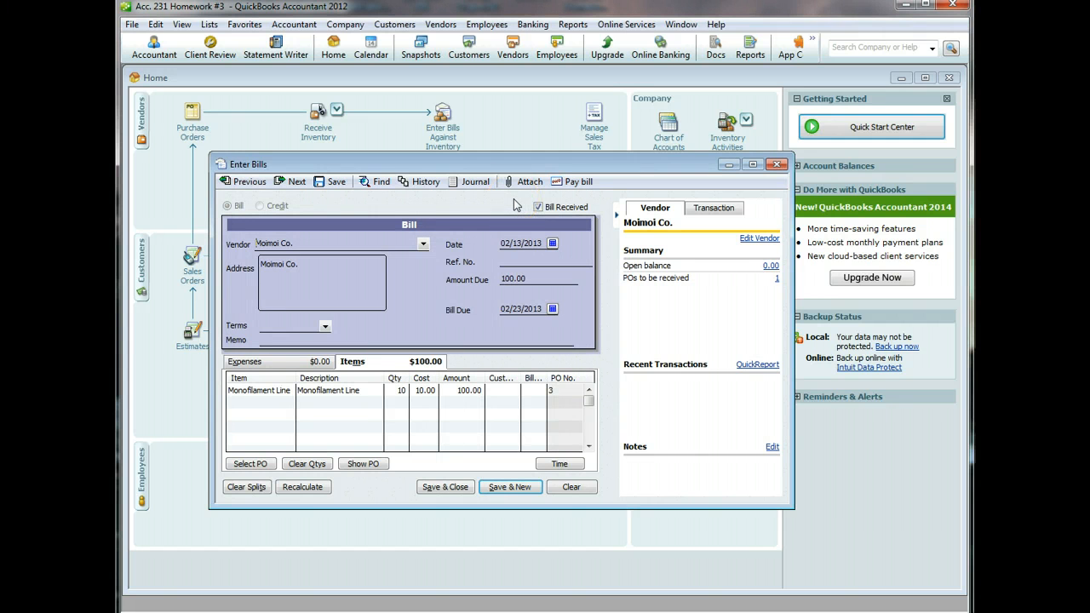
- Change the Monofilament Line cost to 12.00 and recalculate the bill total to 120.00
left_click(467, 389)
left_click(469, 319)
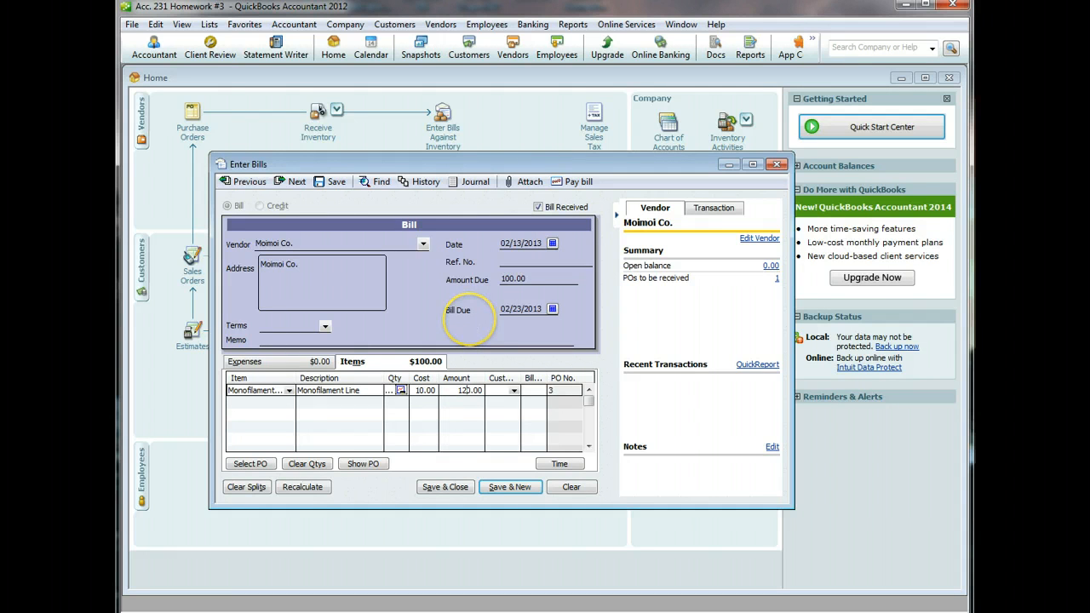
left_click(394, 389)
left_click(303, 487)
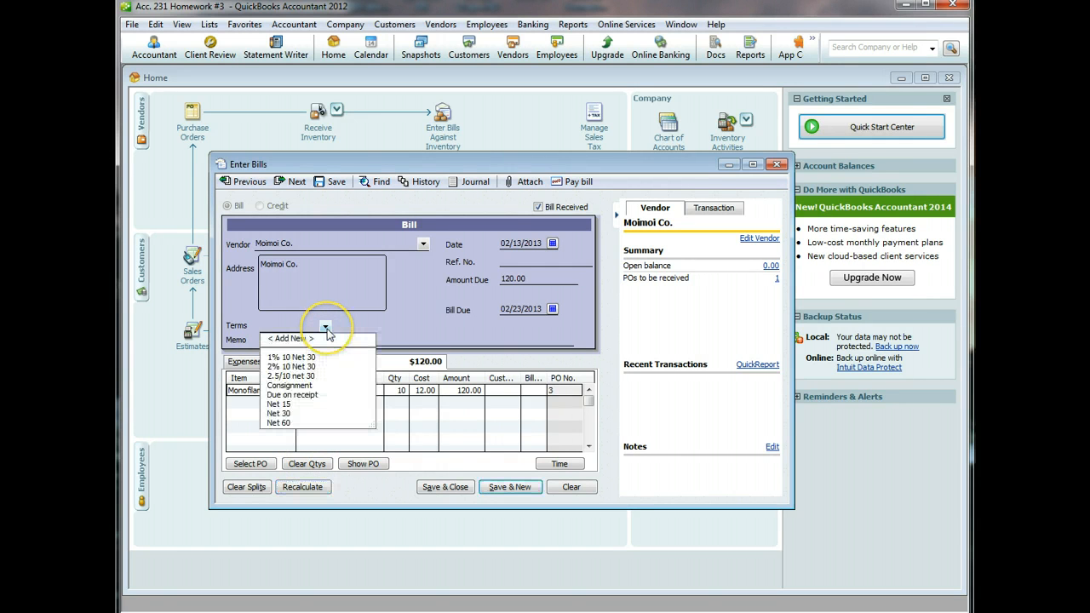
- Set terms to Due on receipt and memo 'Fishing Line', then save, accepting both prompts
left_click(304, 395)
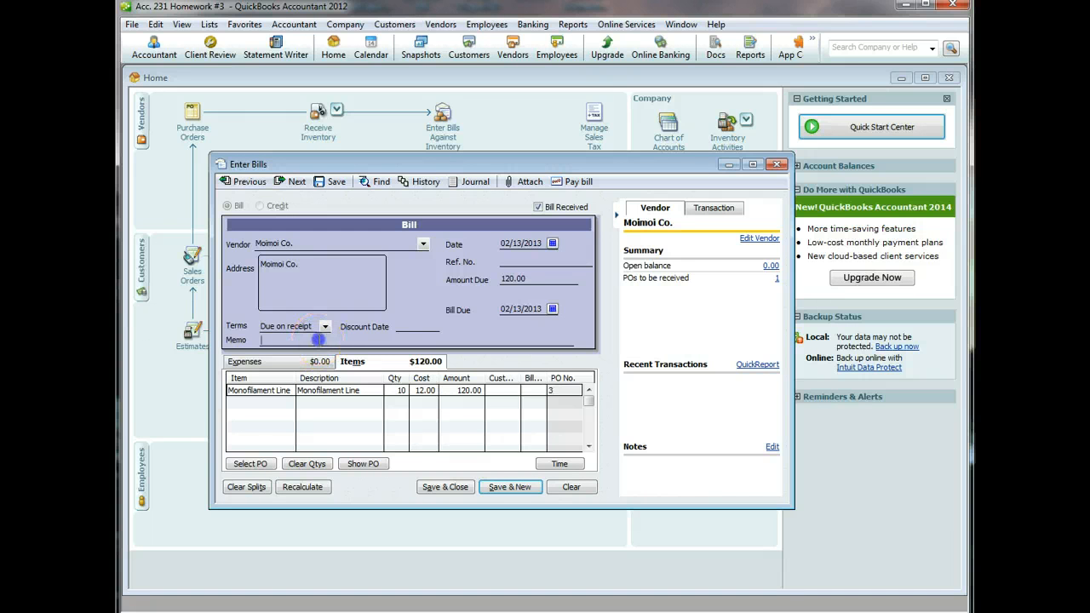
left_click(320, 339)
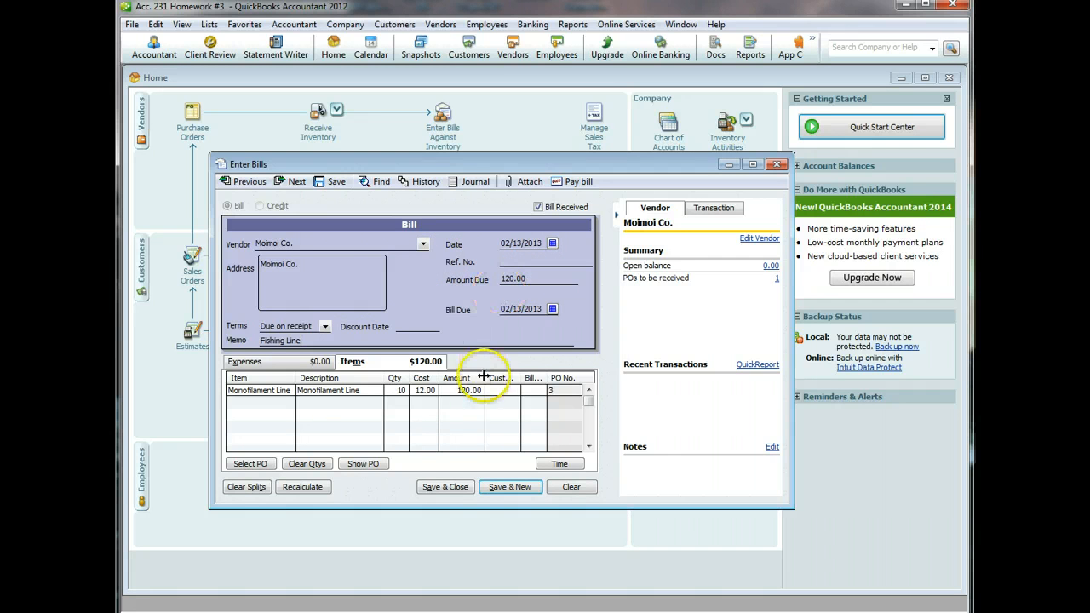
left_click(442, 489)
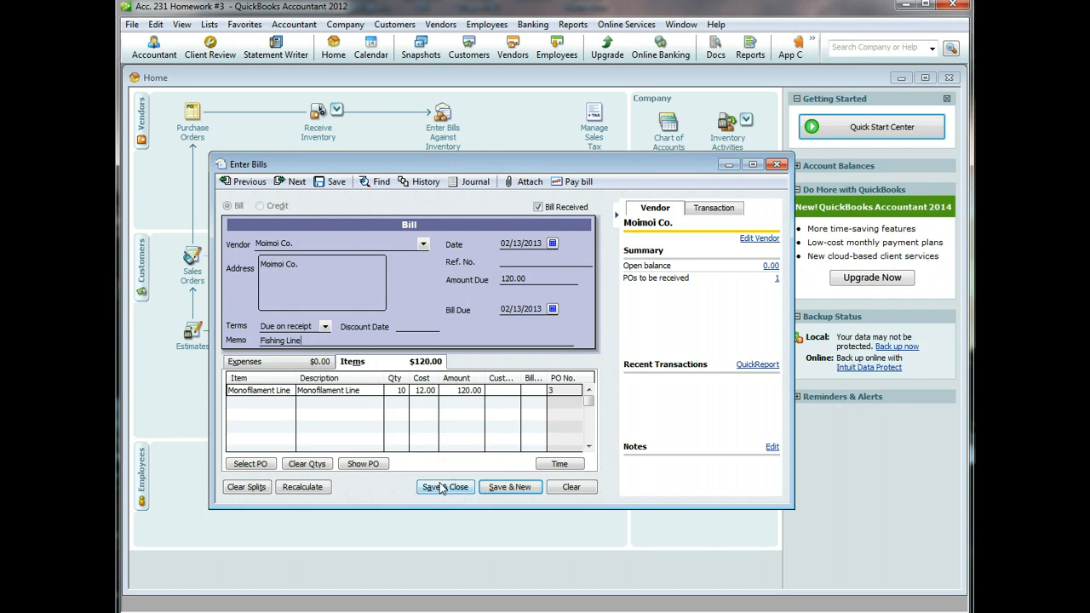
left_click(441, 489)
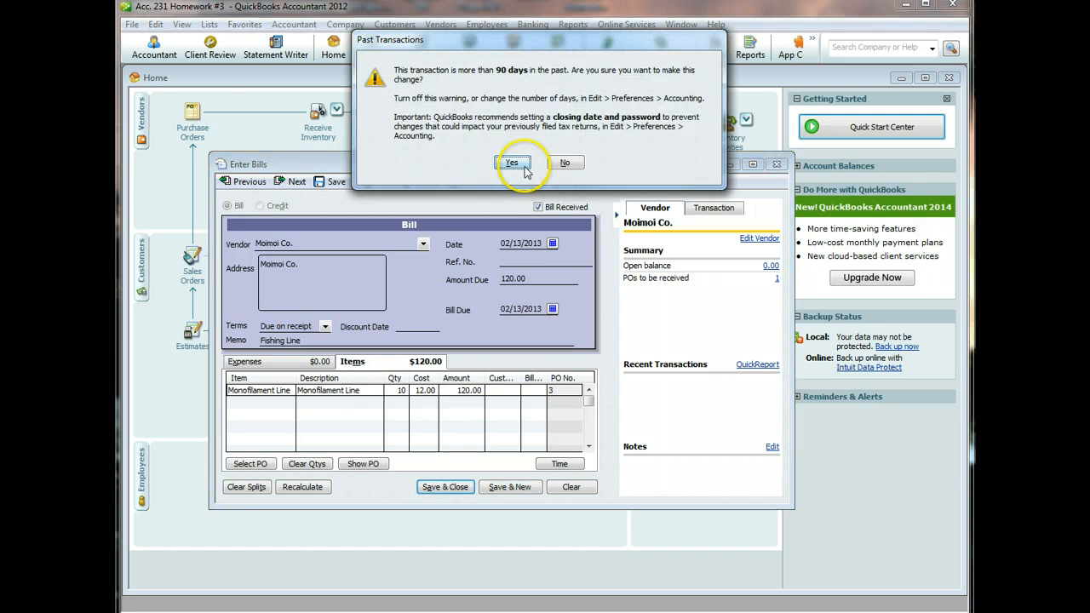
left_click(514, 163)
left_click(477, 116)
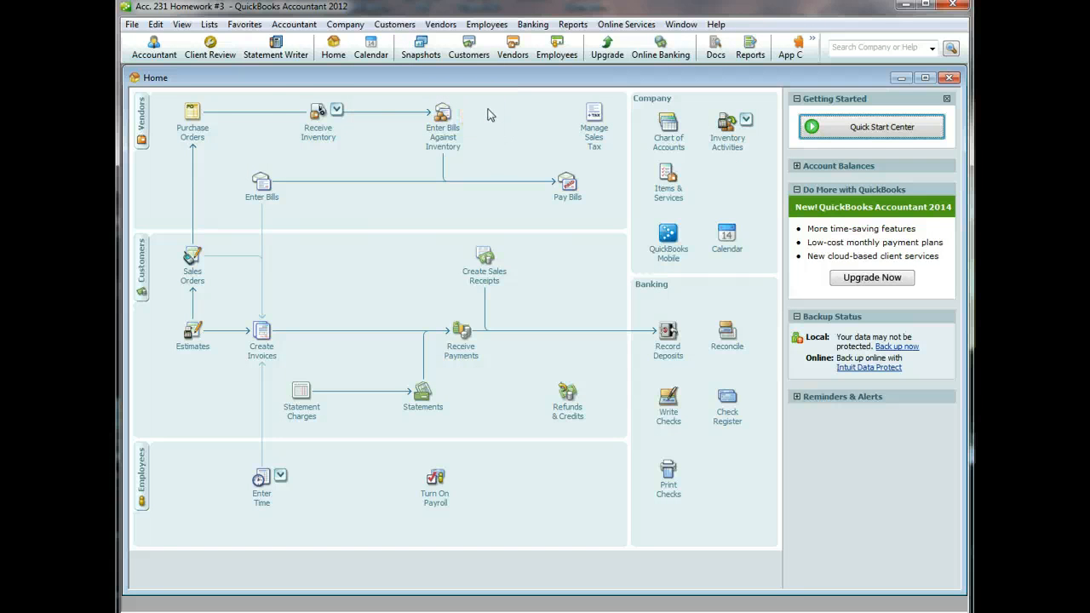
- Start a bill dated 02/15/2013 for TackleDirect, filled from its Fishing Rods purchase order PO 2
left_click(337, 110)
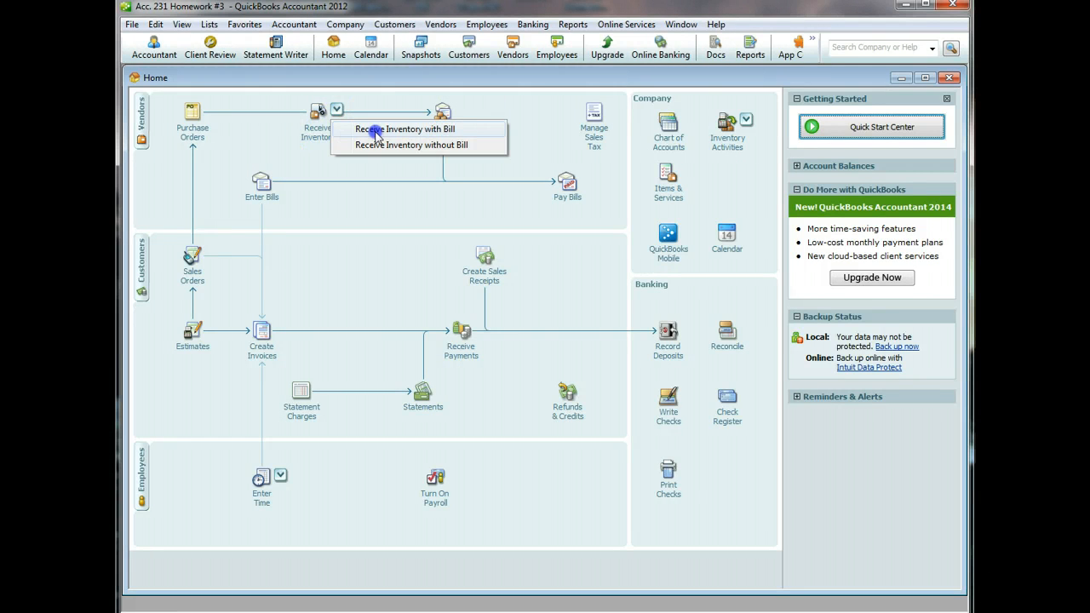
left_click(376, 132)
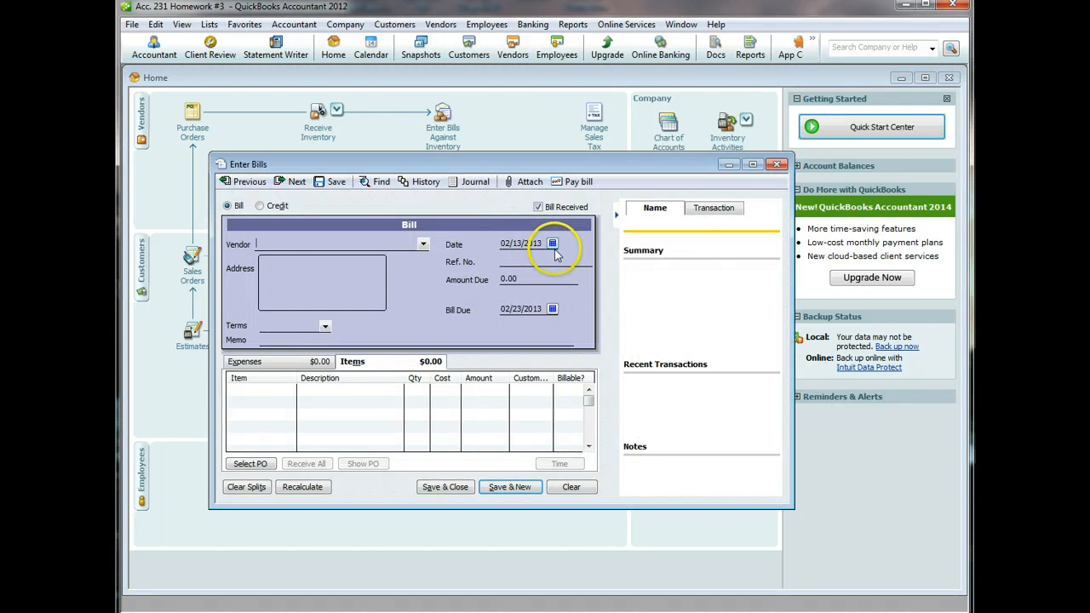
left_click(552, 243)
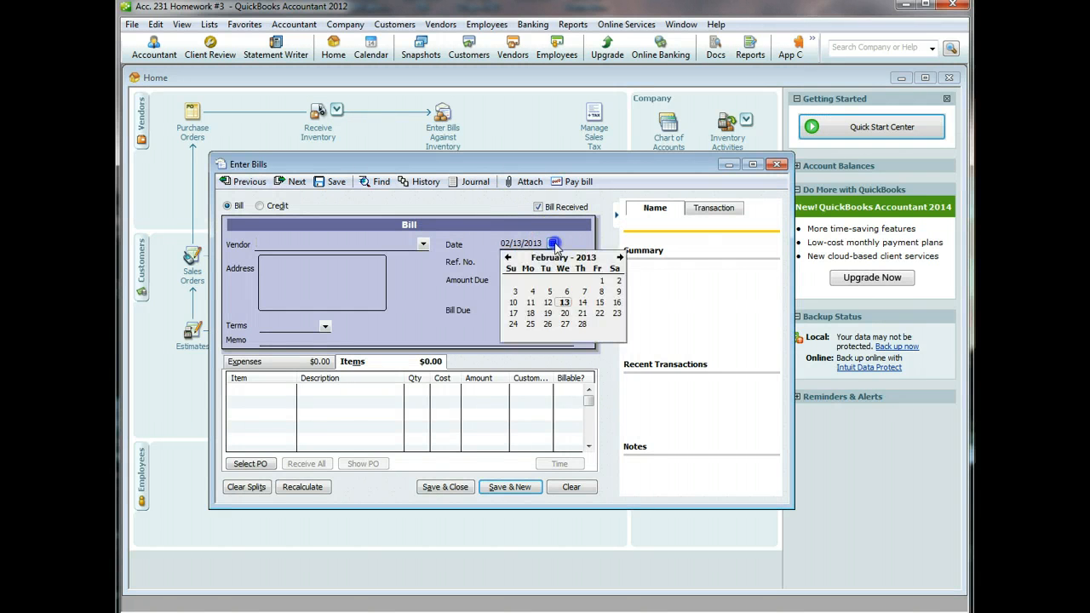
left_click(599, 304)
left_click(422, 245)
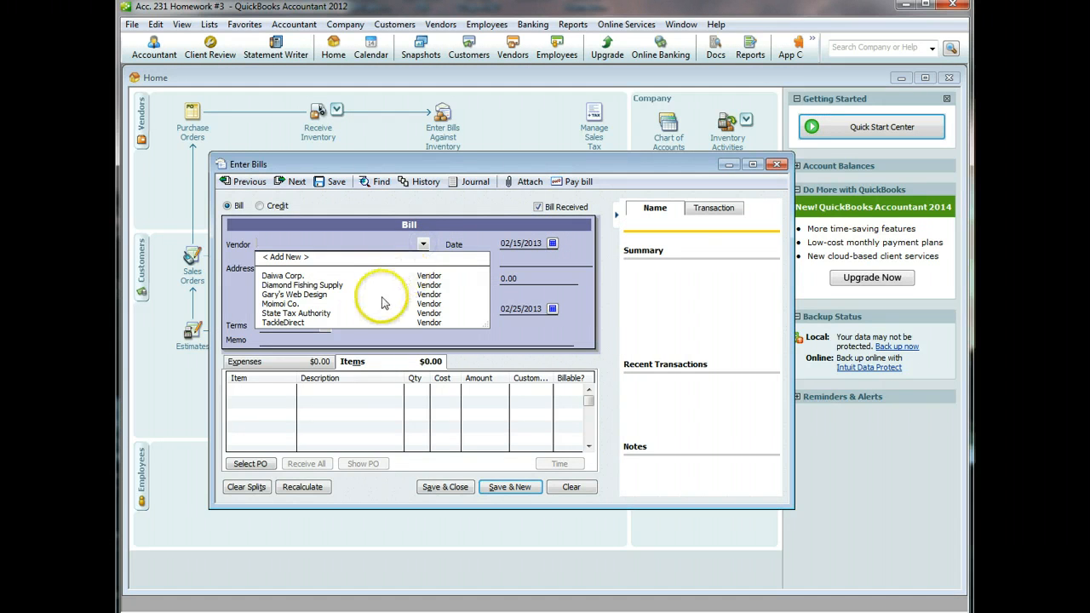
left_click(361, 323)
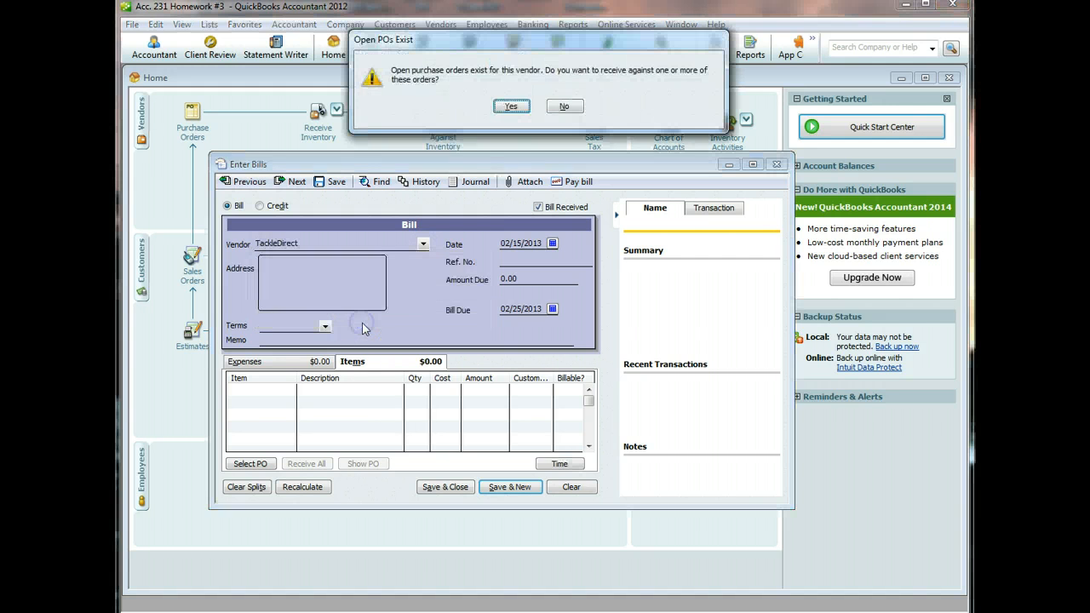
left_click(510, 106)
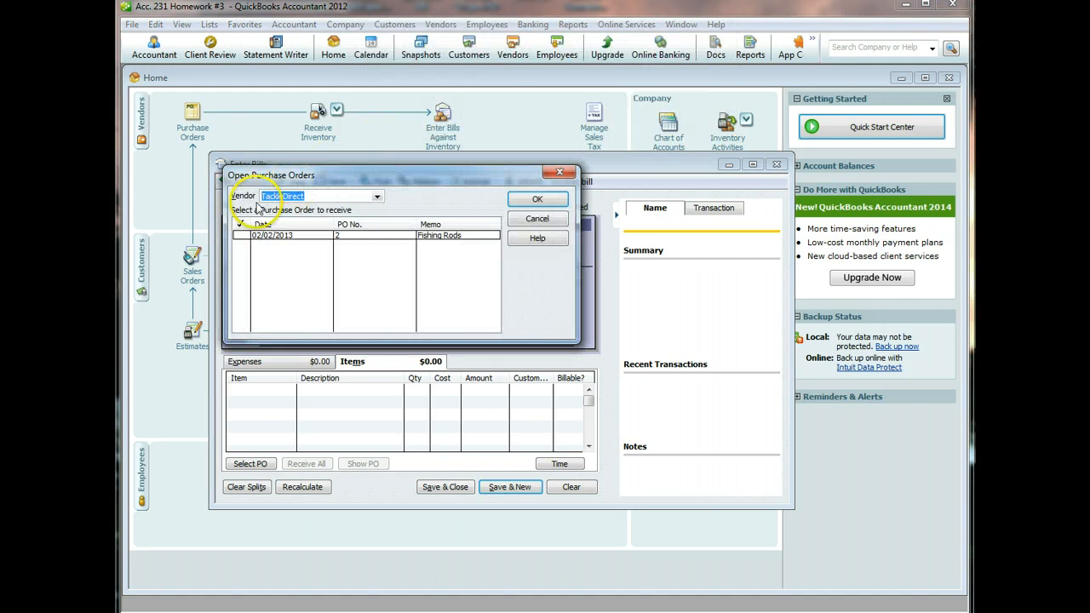
left_click(241, 235)
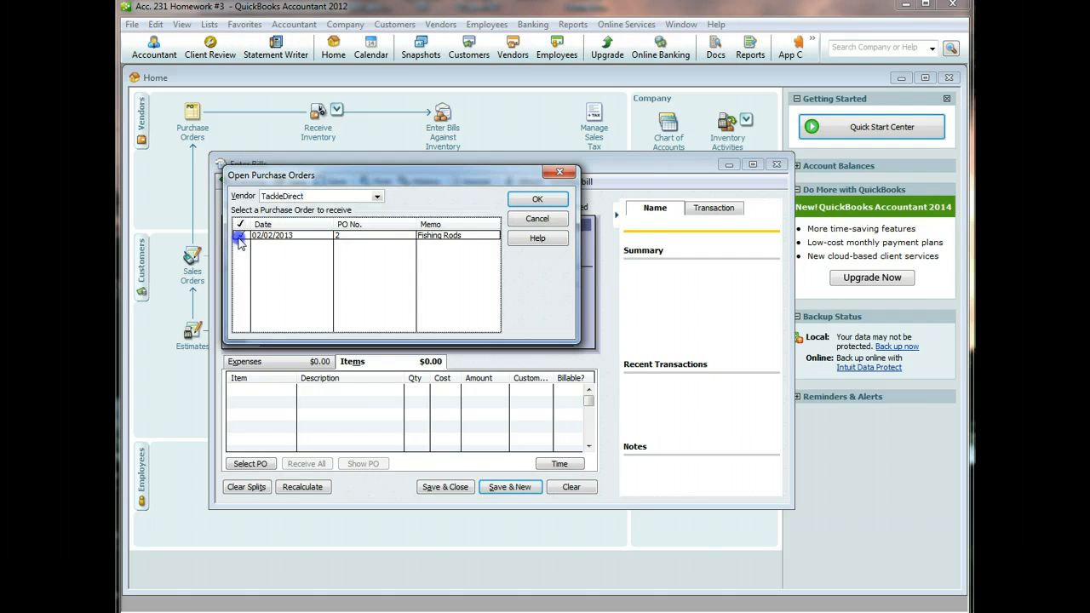
left_click(516, 201)
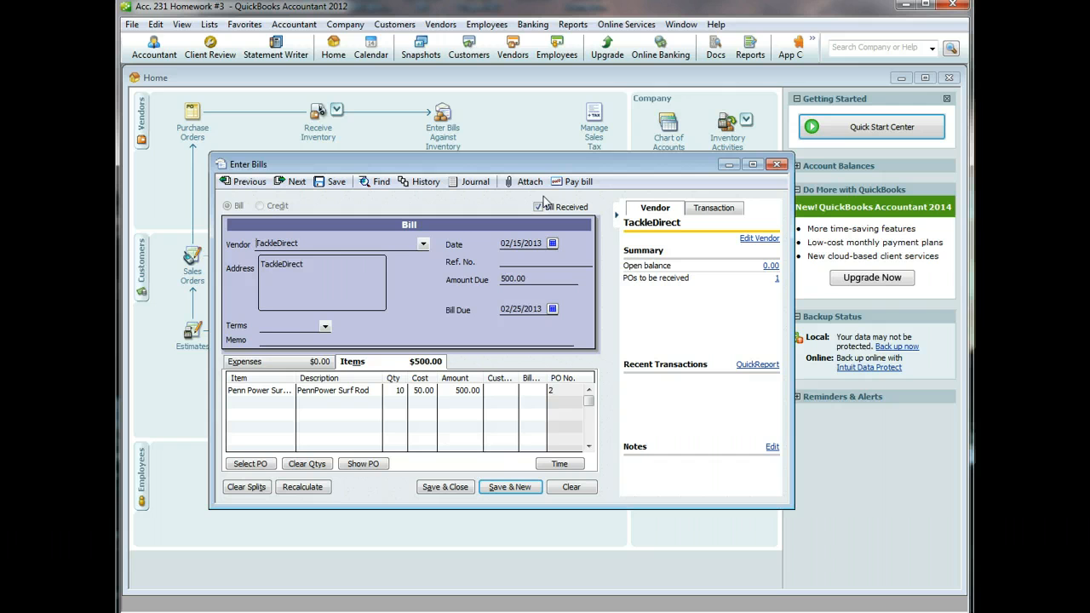
- Change the PennPower Surf Rod quantity to 9 and recalculate the total to 450.00
left_click(400, 390)
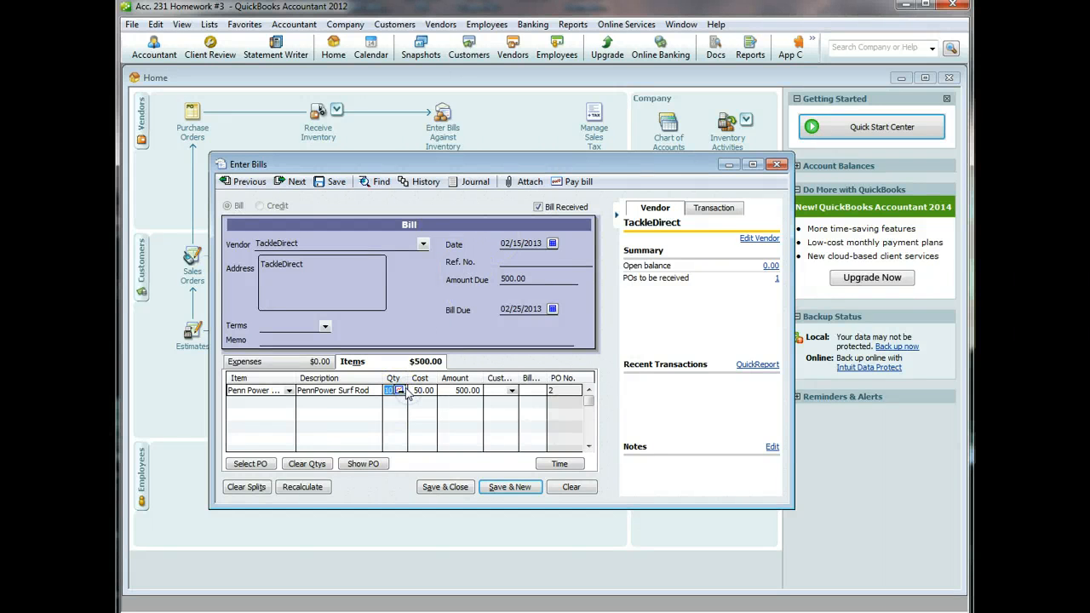
type("9")
left_click(302, 486)
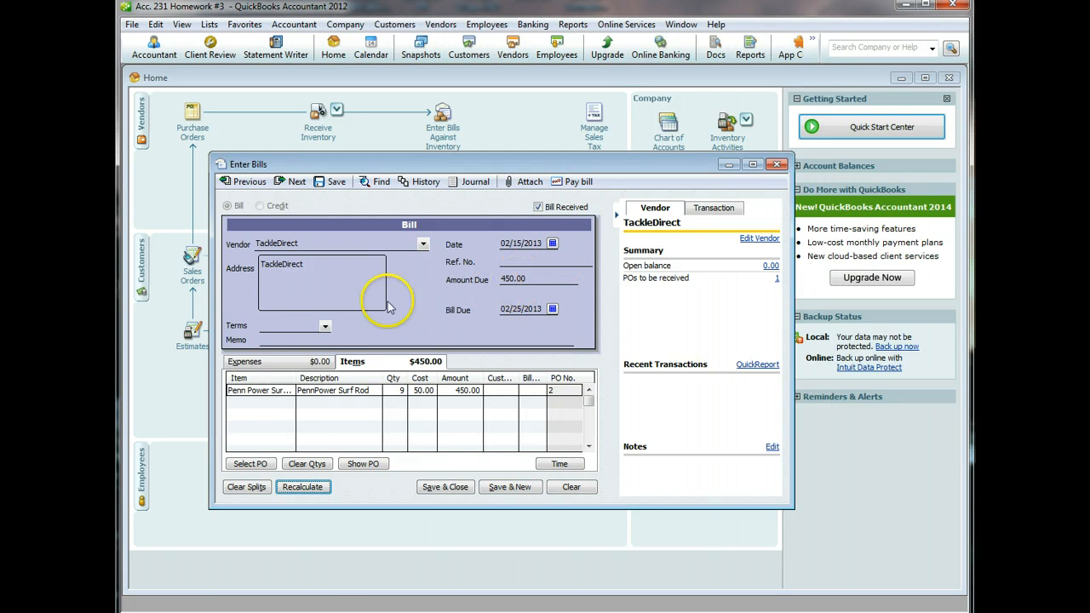
- Add memo 'Fishing Rods', set terms to Due on receipt, and save, accepting both prompts
left_click(301, 340)
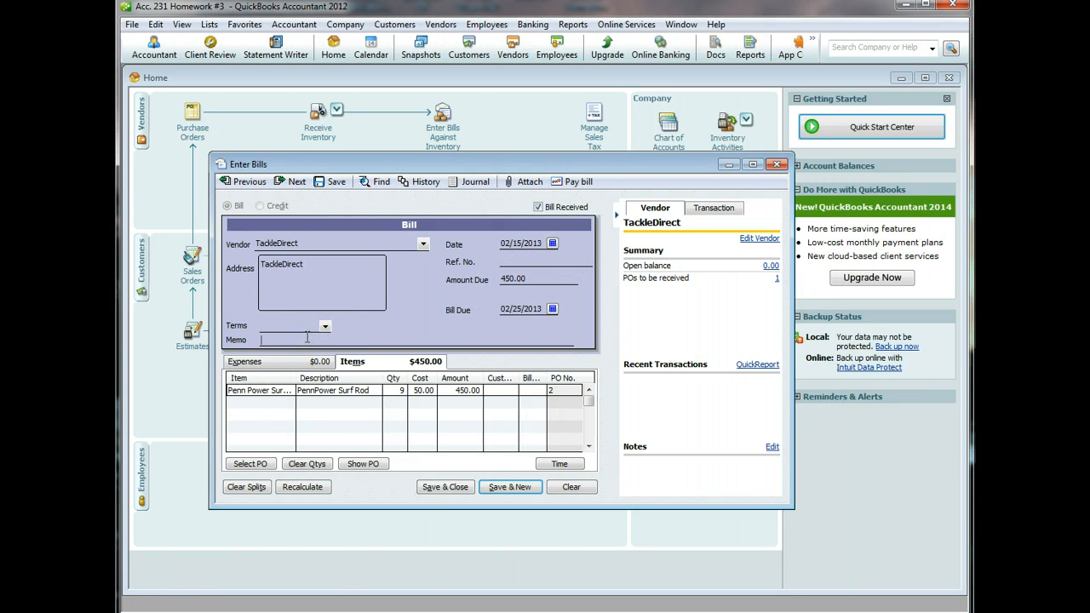
type("Fishing Rods")
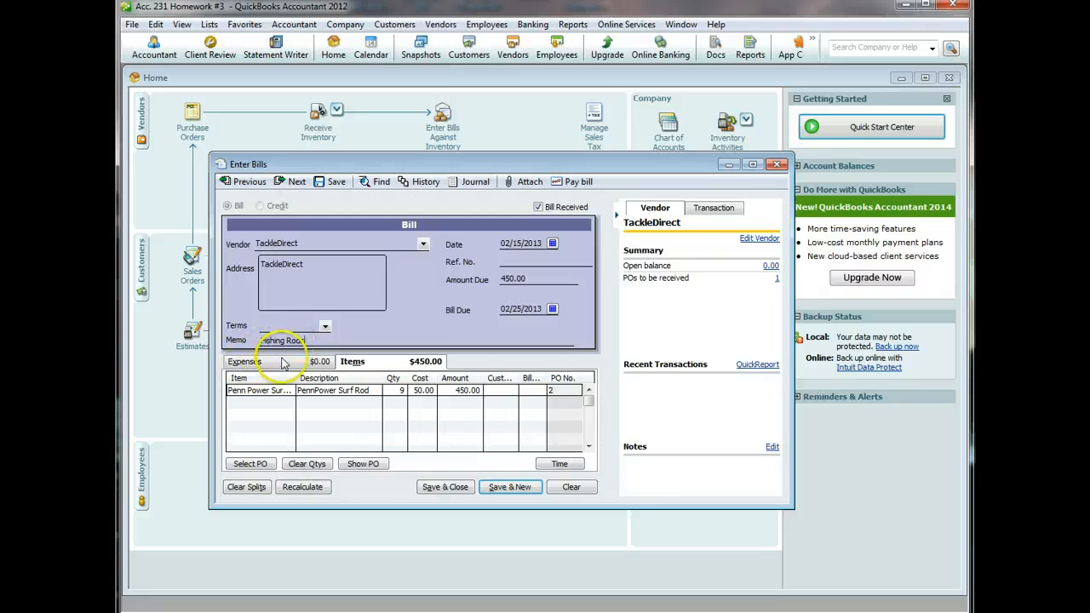
left_click(324, 326)
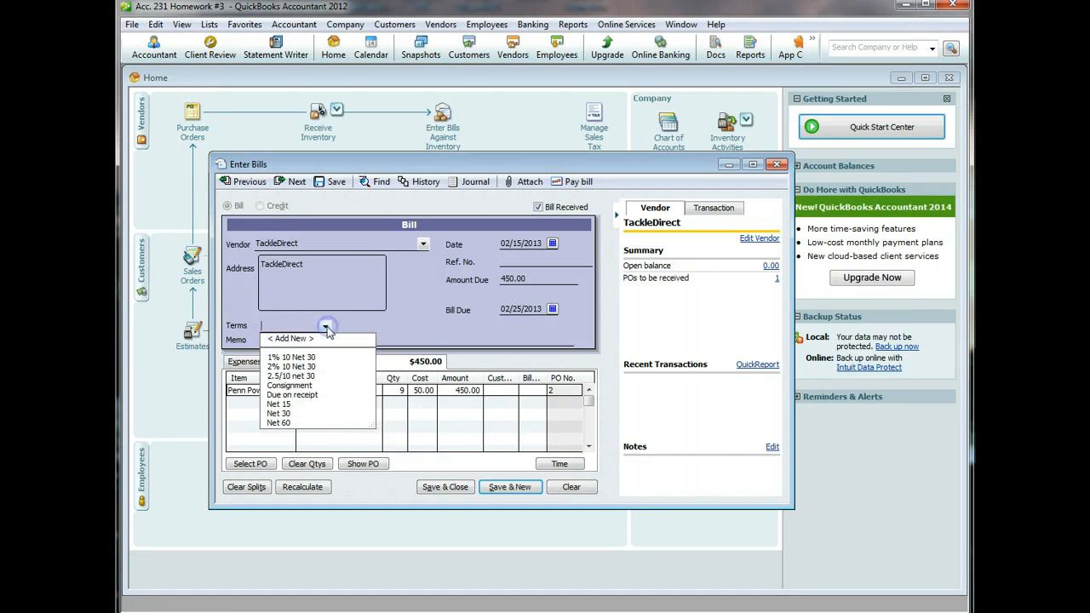
left_click(304, 395)
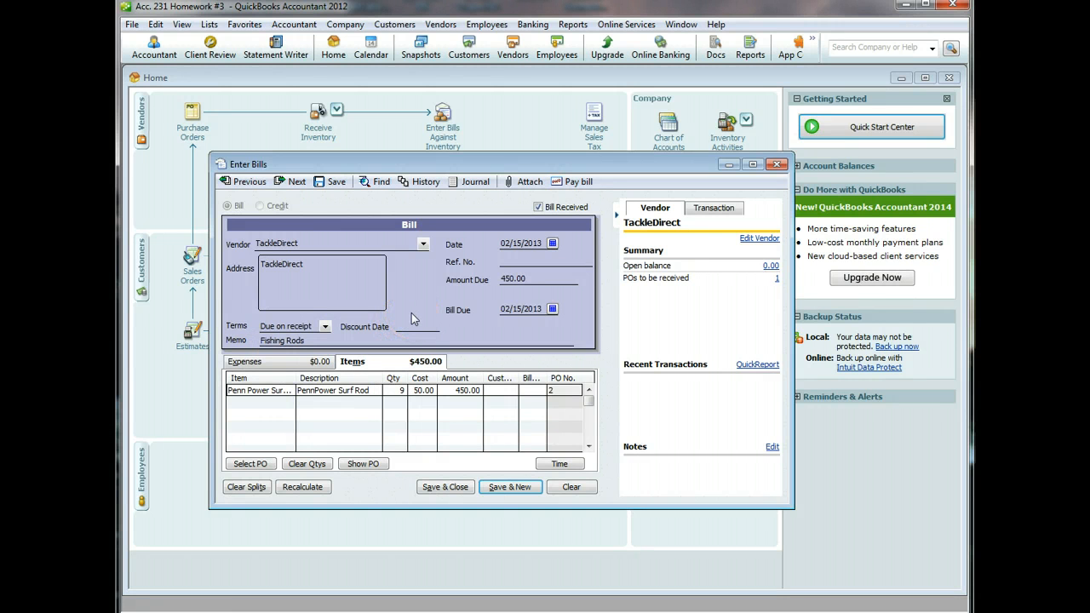
left_click(405, 391)
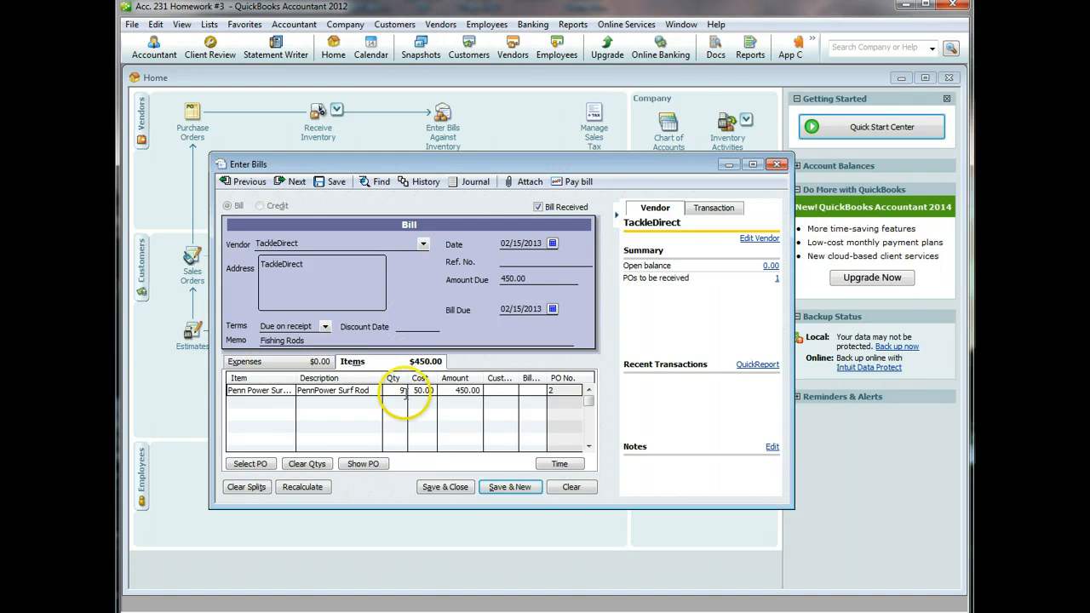
left_click(432, 488)
left_click(511, 162)
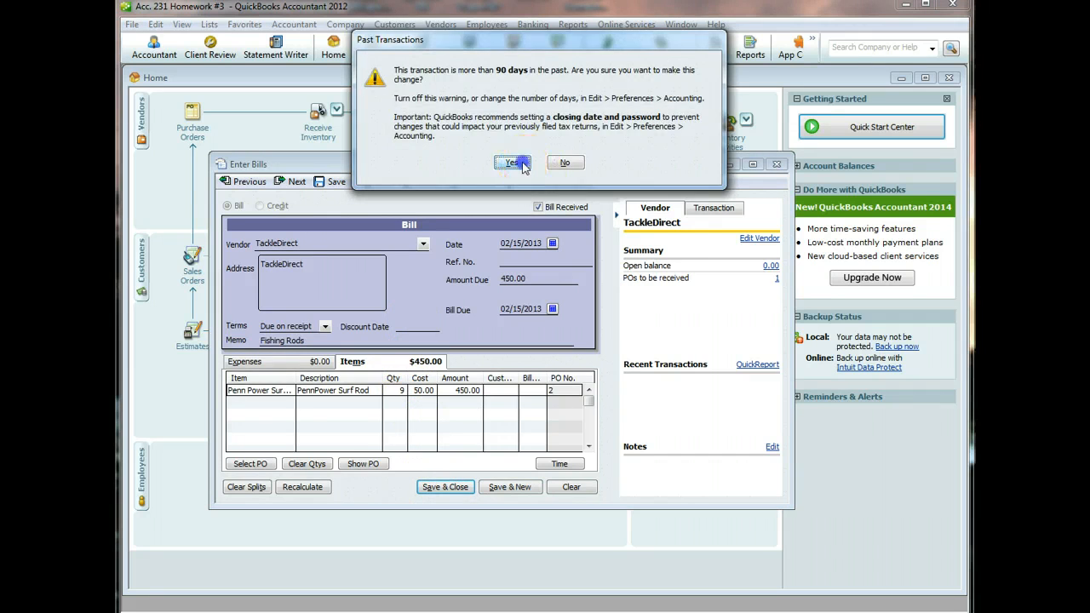
left_click(482, 117)
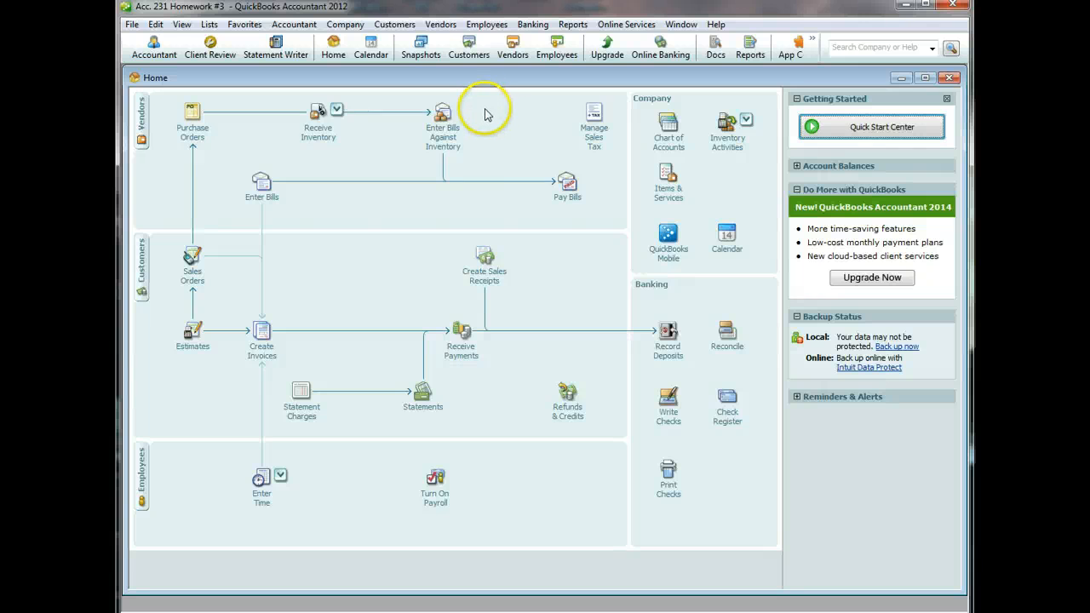
- Create a 02/16/2013 Diamond Fishing Supply bill filled from PO 4's 10 Tackle Boxes (1,000.00)
left_click(312, 134)
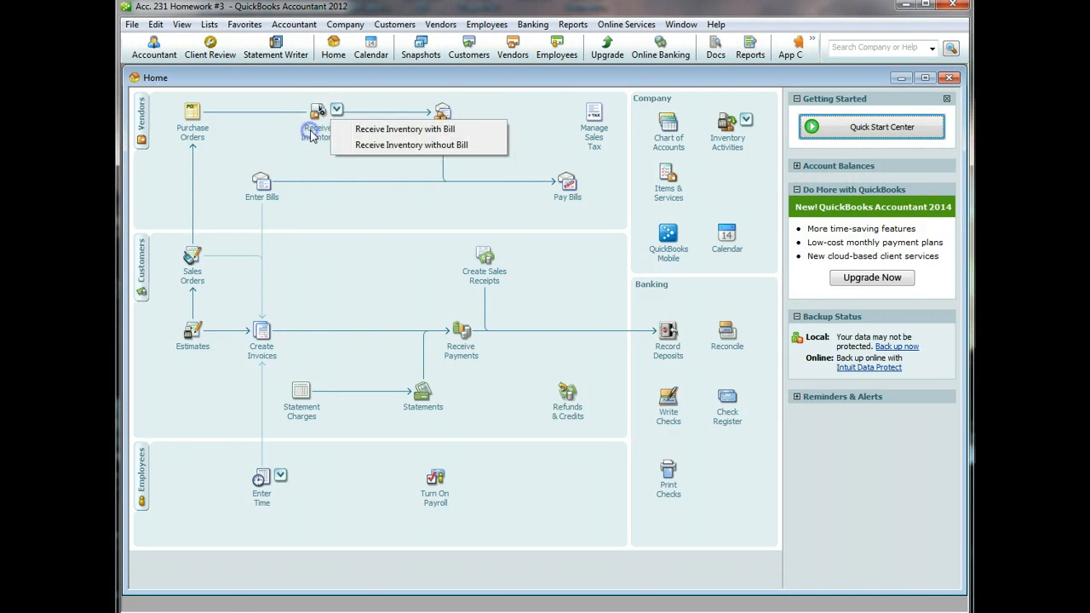
left_click(371, 130)
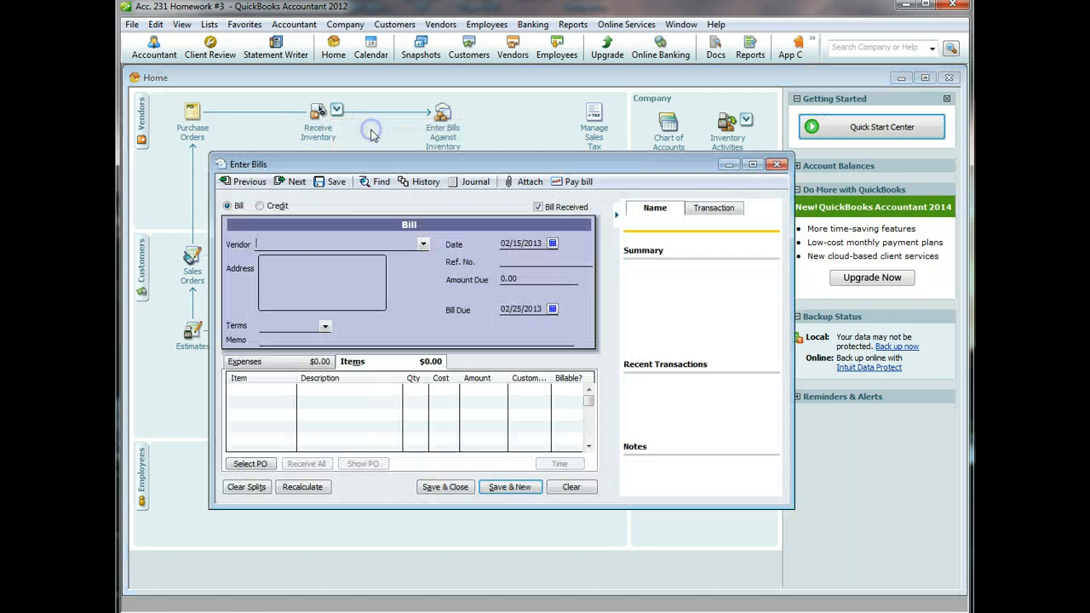
left_click(552, 243)
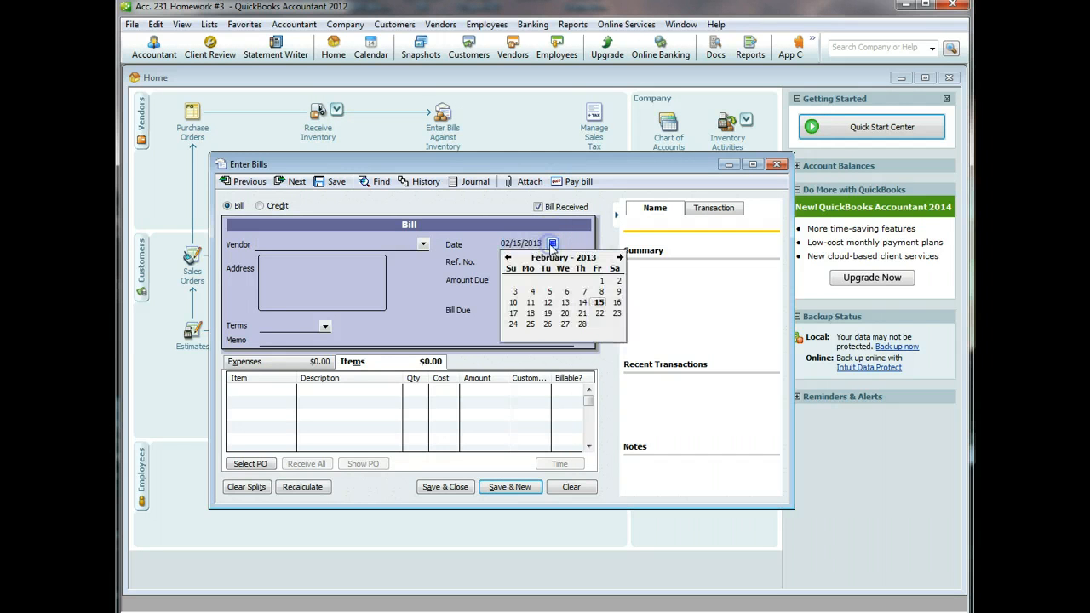
left_click(616, 302)
left_click(423, 244)
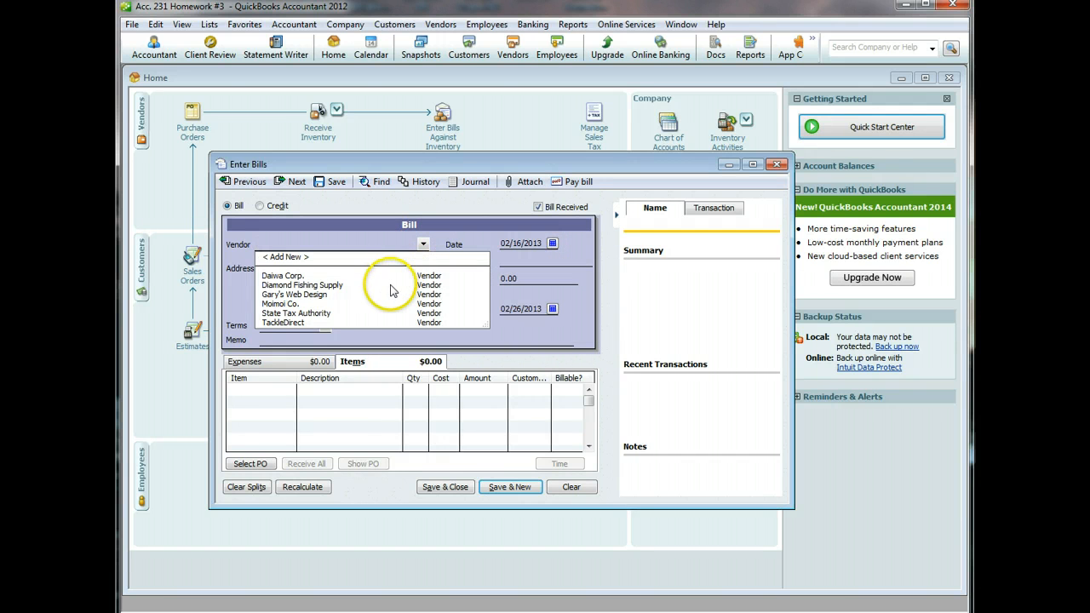
left_click(389, 286)
left_click(508, 107)
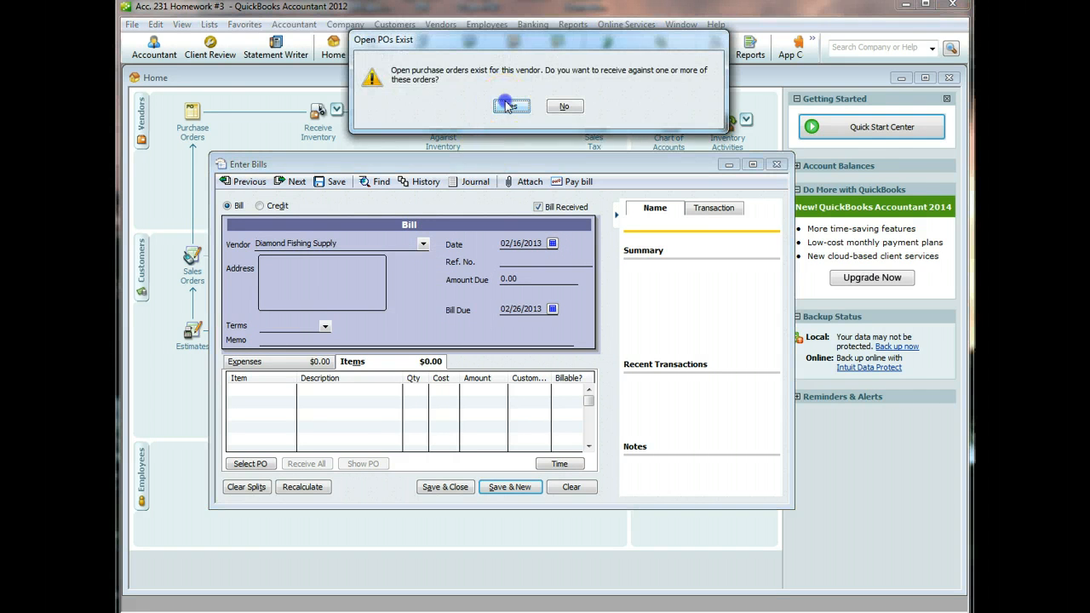
left_click(245, 236)
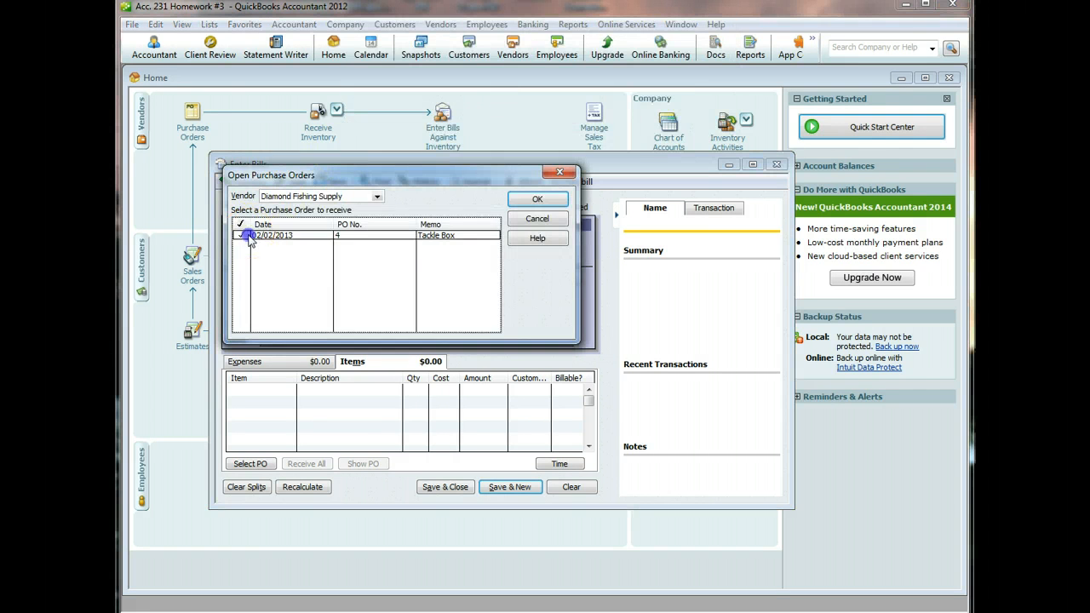
left_click(537, 203)
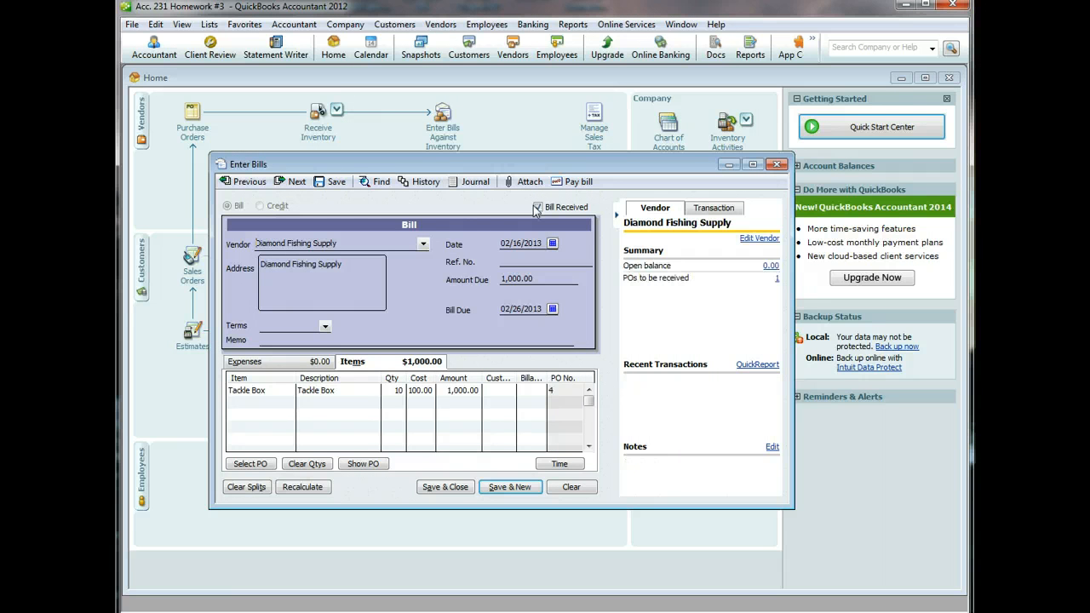
left_click(324, 326)
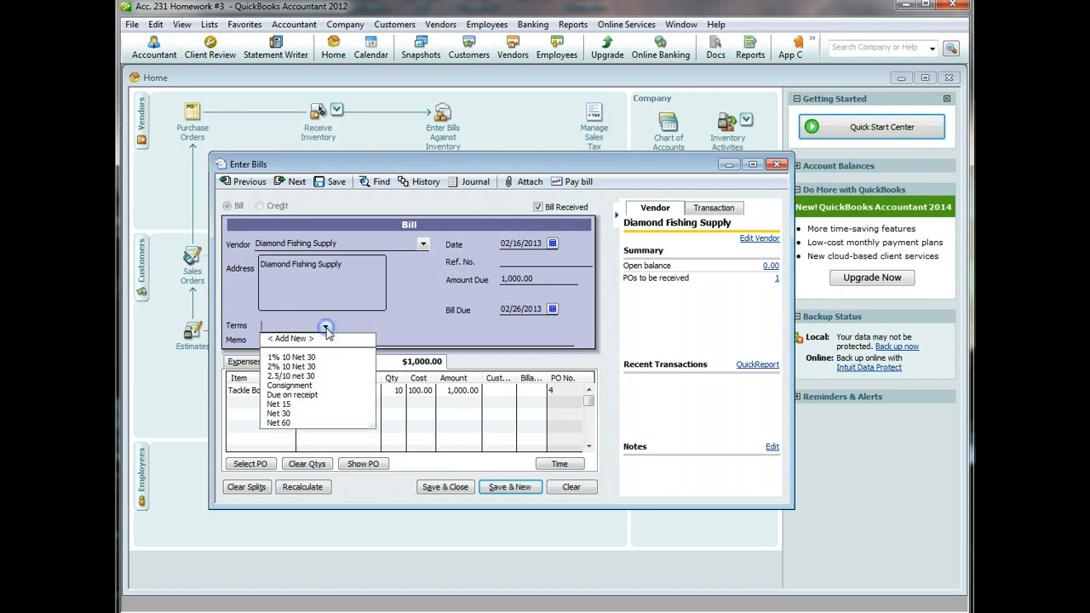
- Add and apply new '3/20 Net 45' terms: net due 45 days, 3% discount within 20 days; begin memo 'Tackle'
left_click(305, 339)
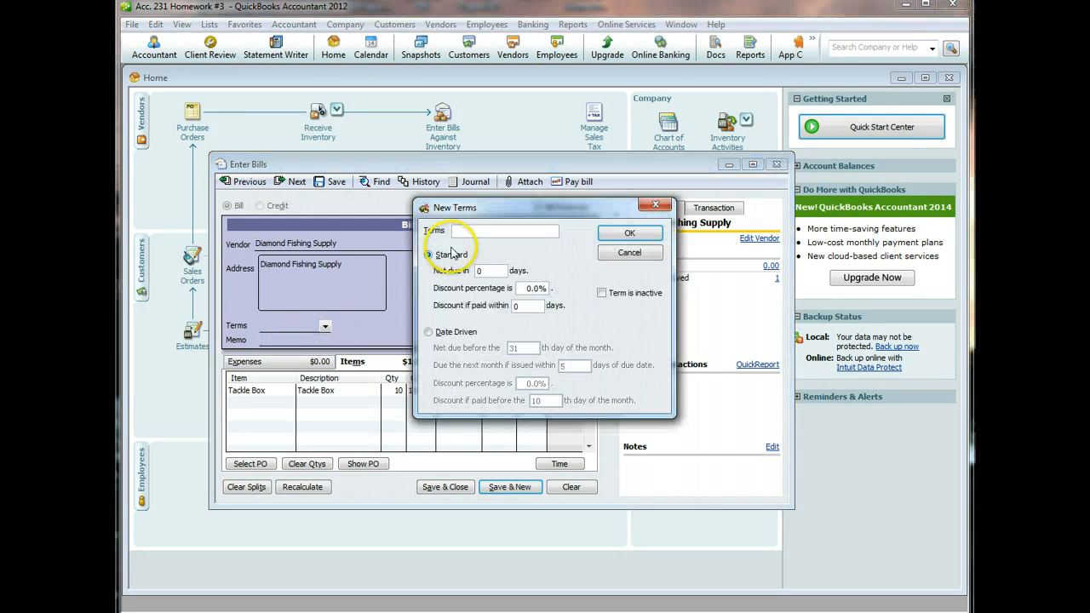
type("3/20")
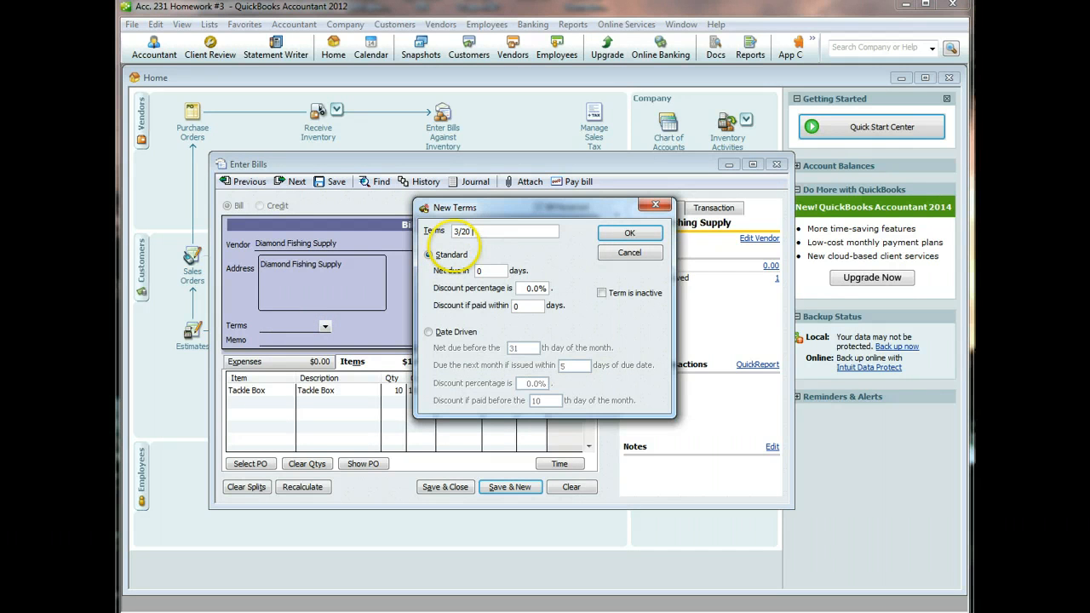
type(" Net 45")
key("Tab")
key("Tab")
type("45")
key("Tab")
type("3")
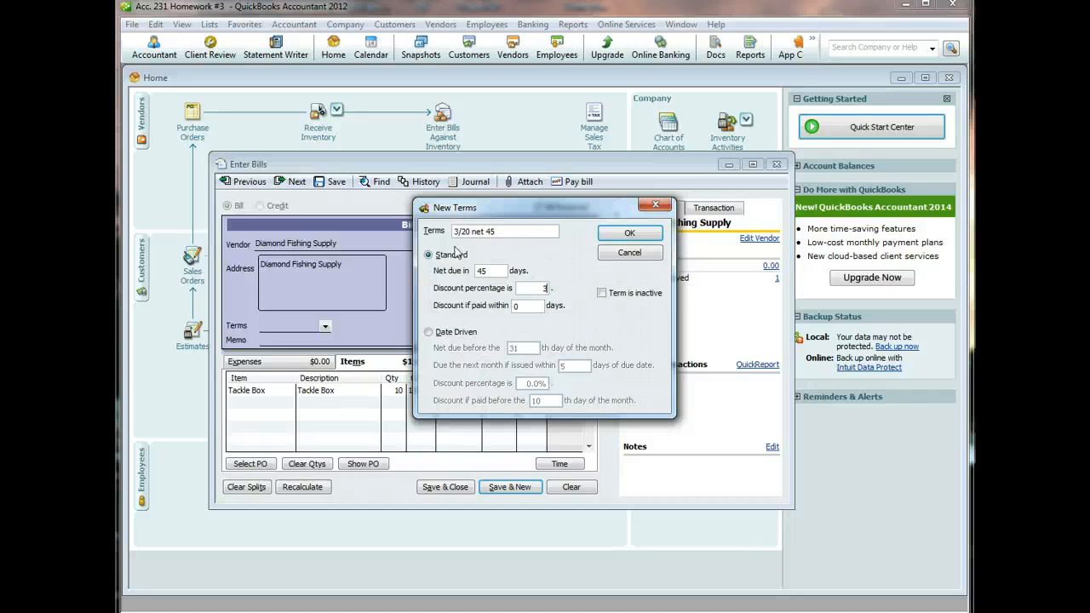
key("Tab")
type("20")
left_click(627, 232)
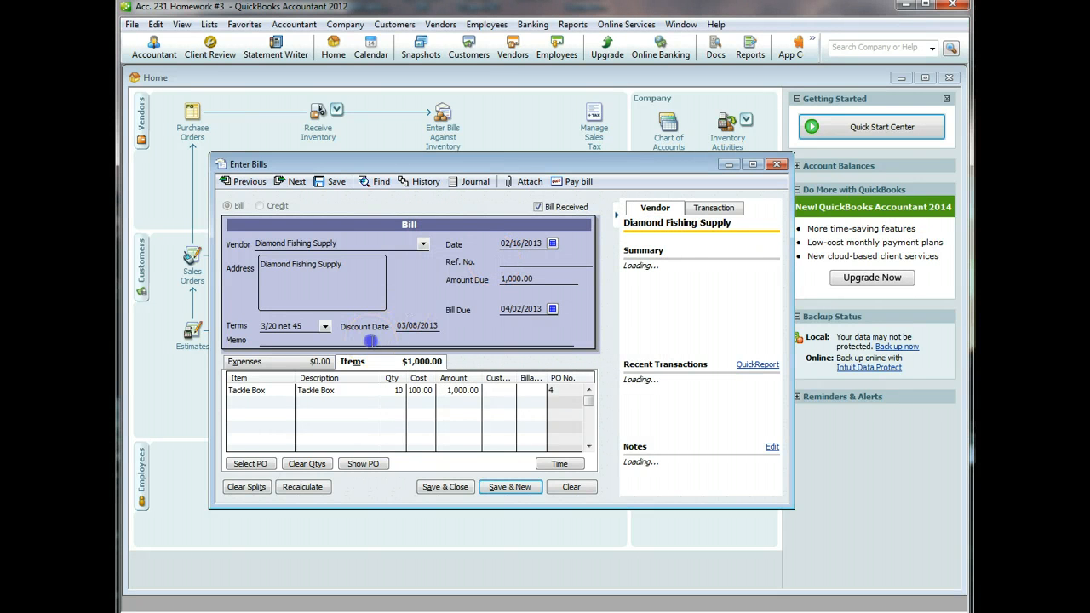
left_click(371, 340)
type("Tackle Boxes")
- Finish memo 'Tackle Boxes', correct the Tackle Box amount to 1,050.00, recalculate, and save, accepting both prompts
left_click(371, 337)
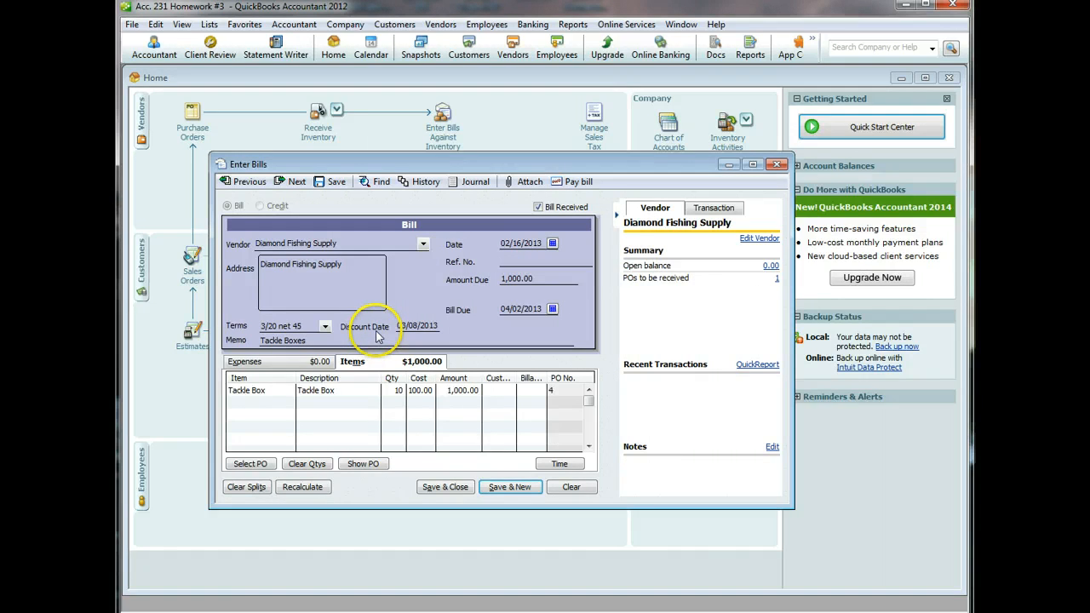
left_click(460, 390)
key("Right")
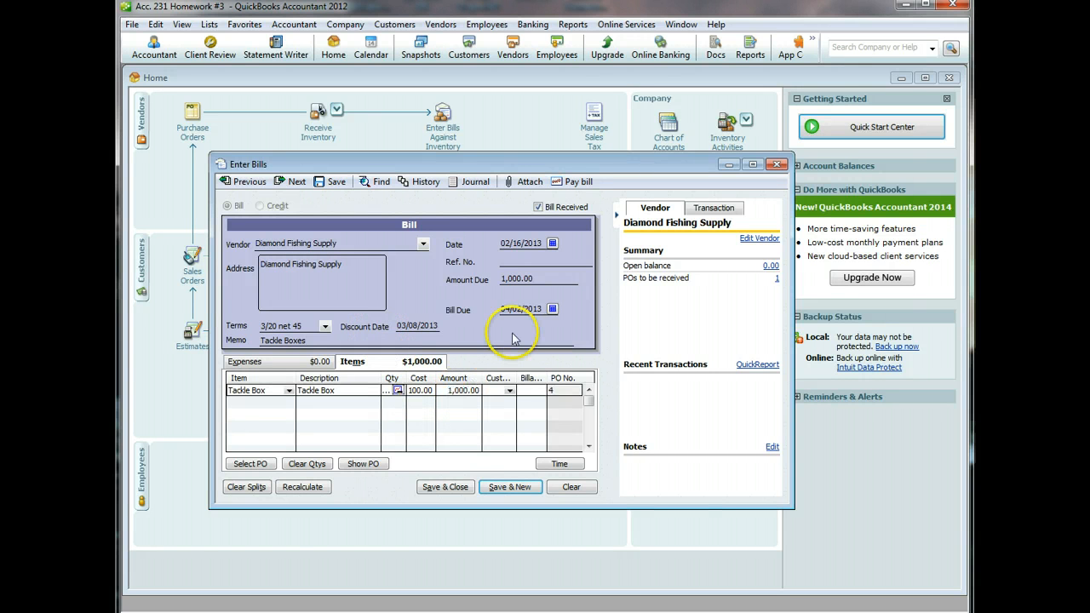
key("BackSpace")
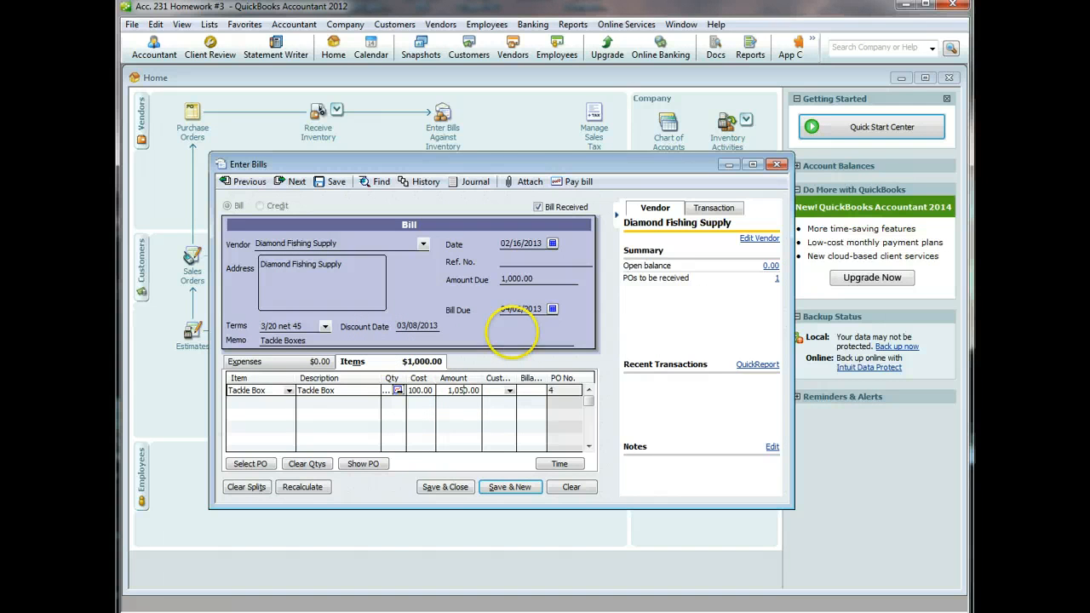
left_click(303, 486)
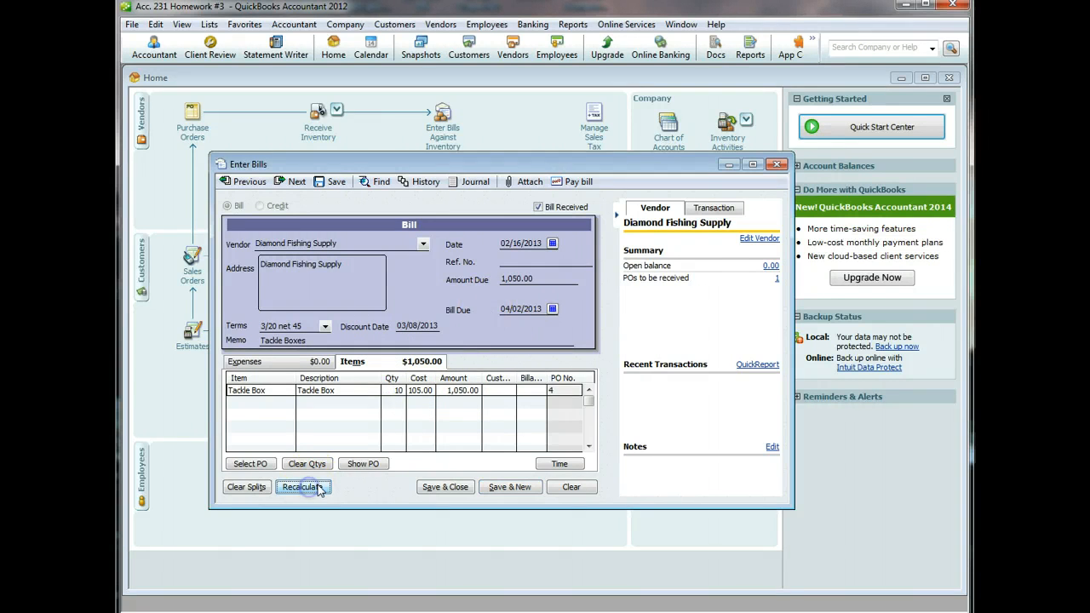
left_click(439, 490)
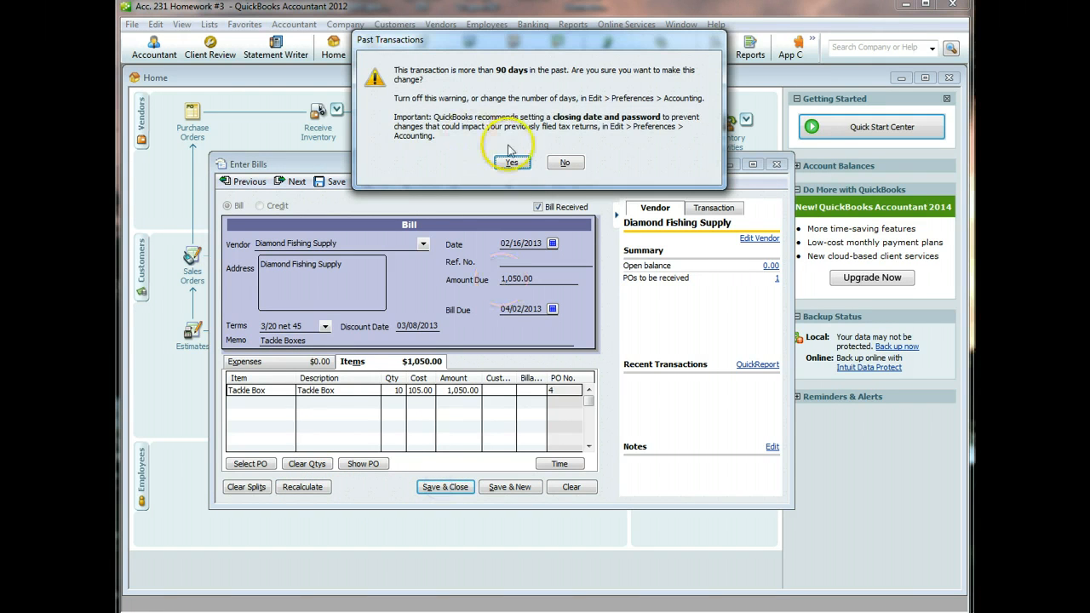
left_click(516, 161)
left_click(476, 114)
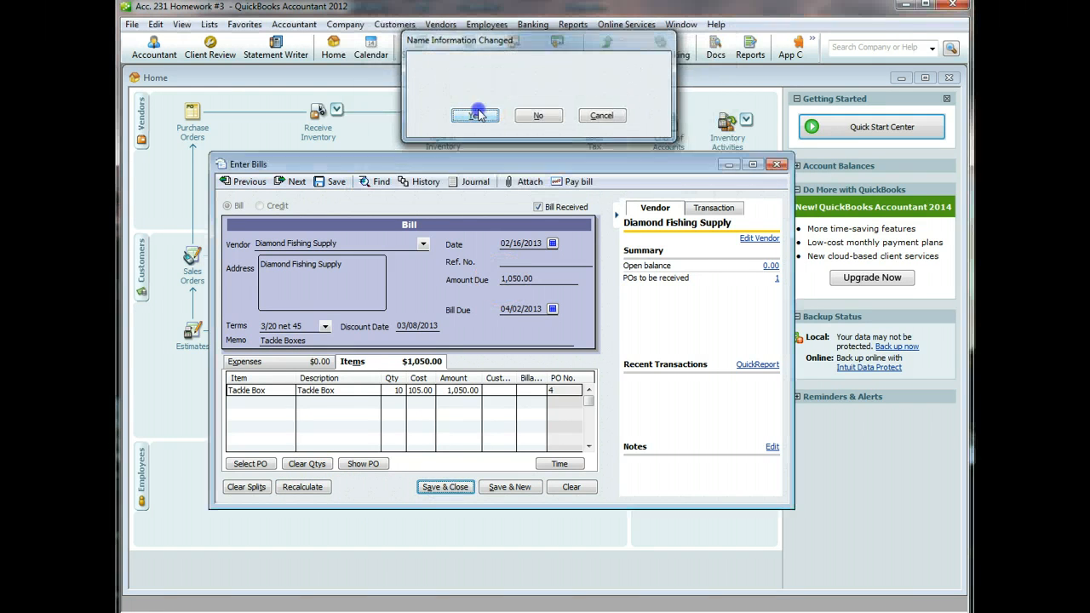
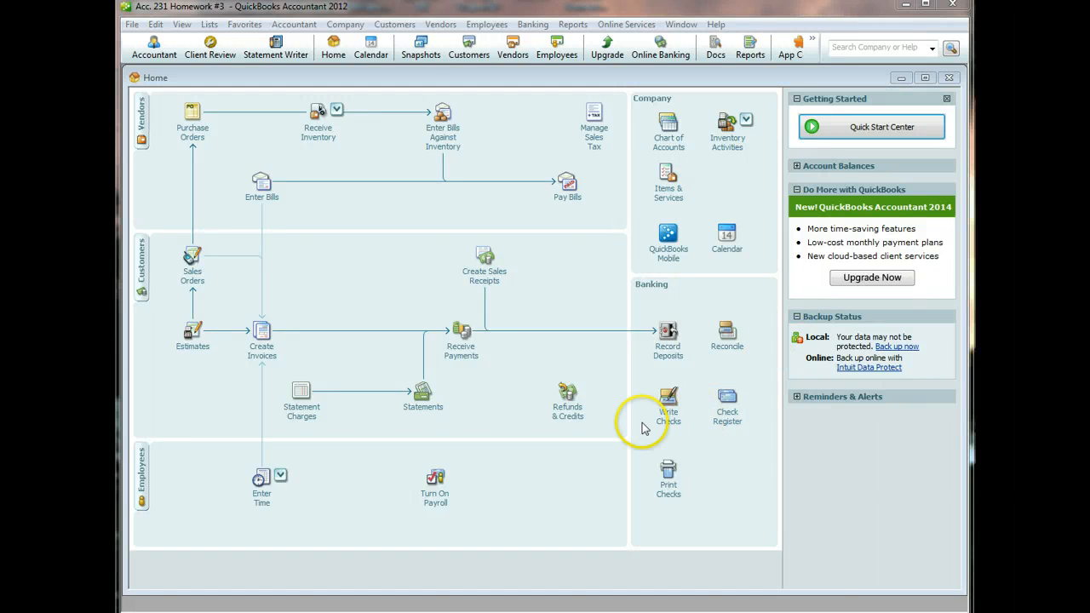
- Start a Bank of Laie check to Roy's Fishing Supply, quick-adding it as a new vendor
left_click(667, 409)
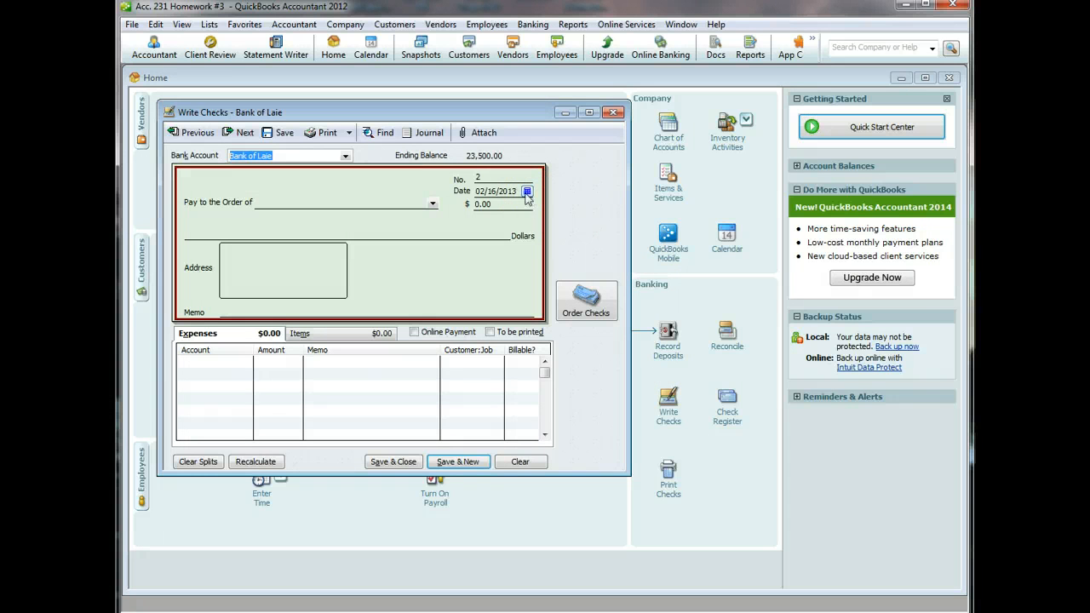
left_click(317, 202)
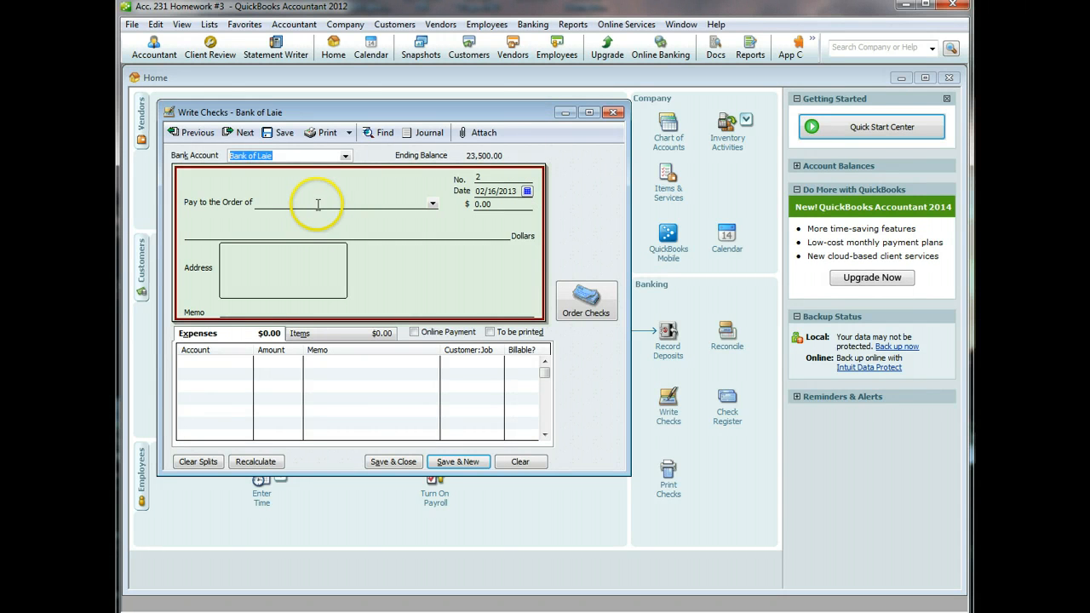
type("Roy's ")
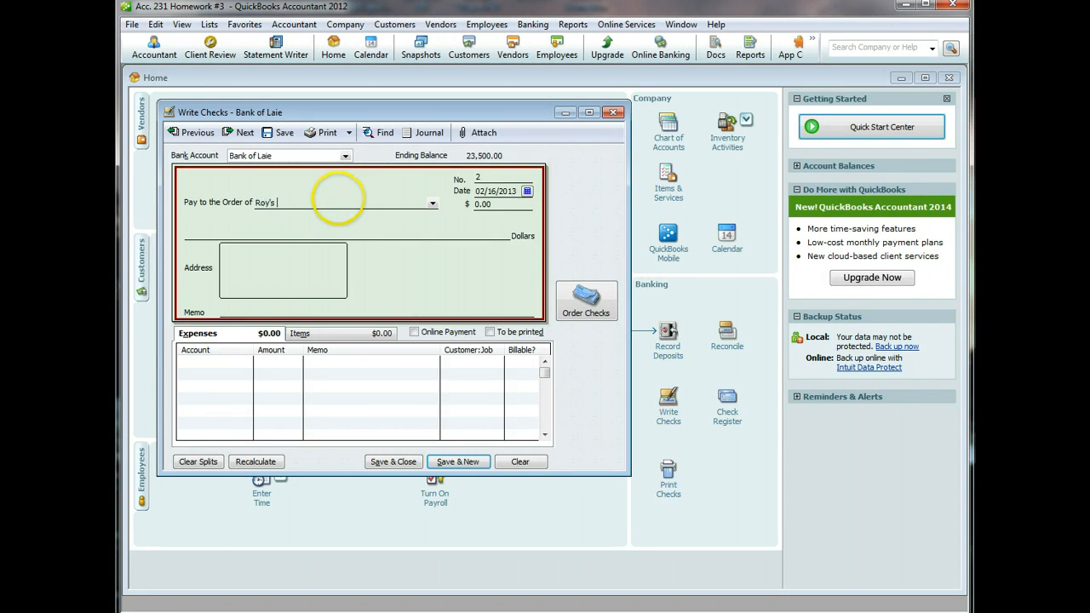
type("Fishing Supply")
key("Tab")
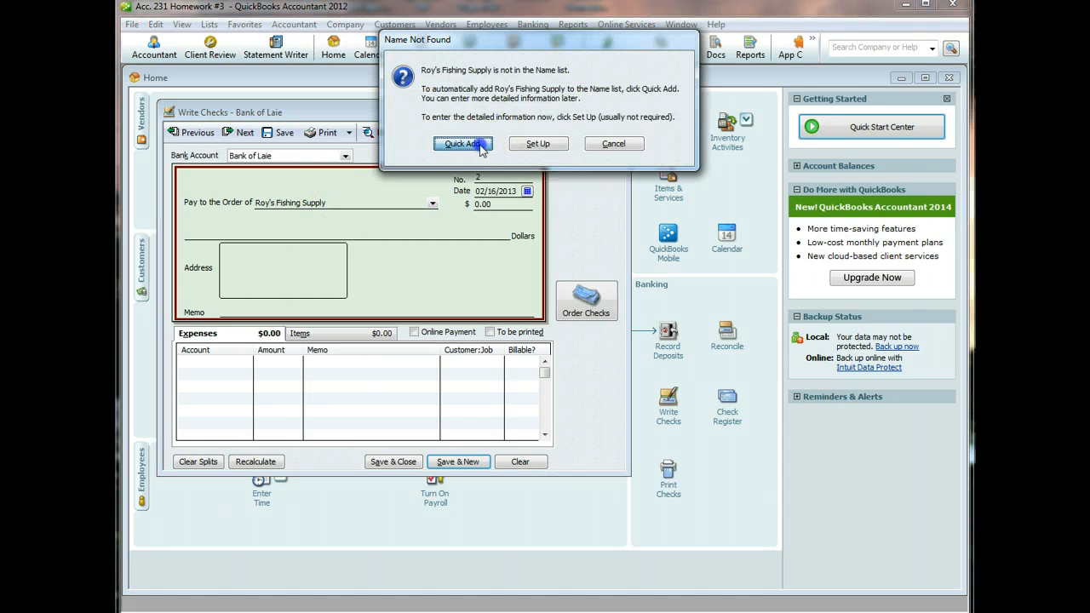
left_click(481, 146)
left_click(499, 310)
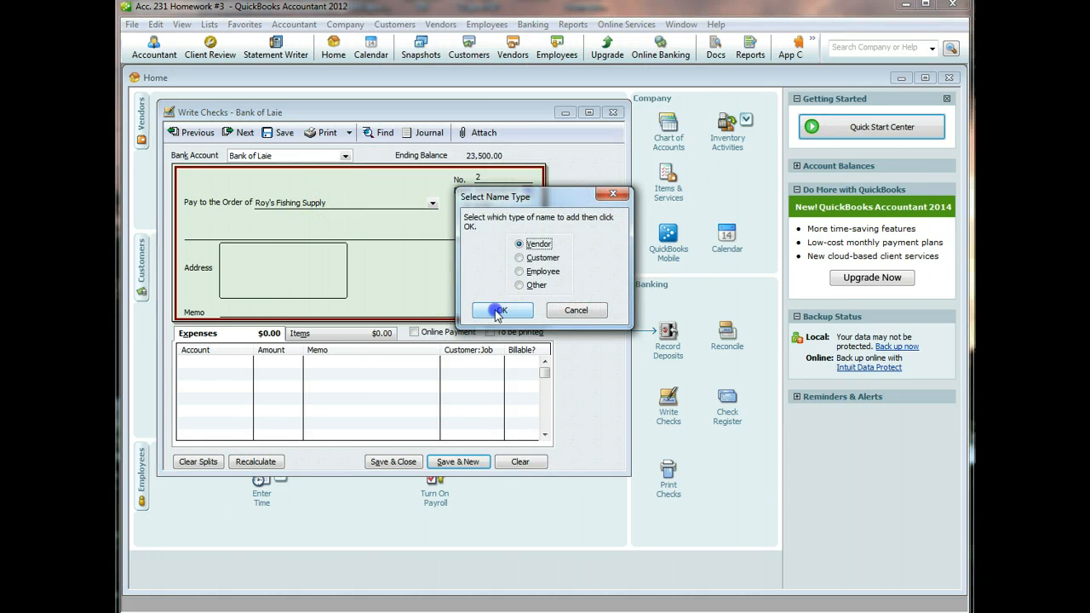
left_click(289, 309)
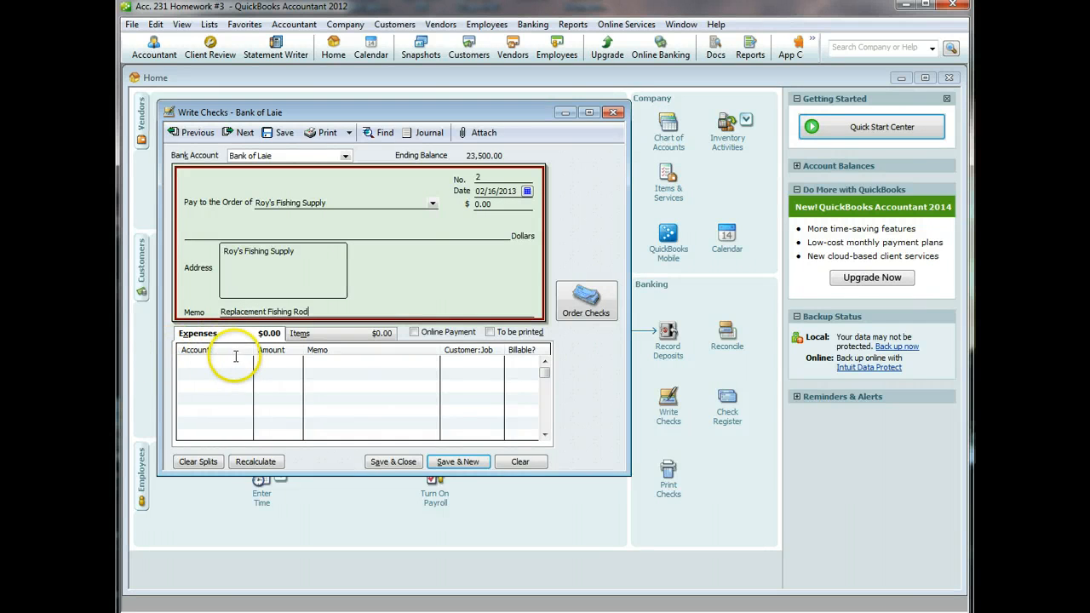
- Try the Items tab, then clear the check form to start over
left_click(310, 332)
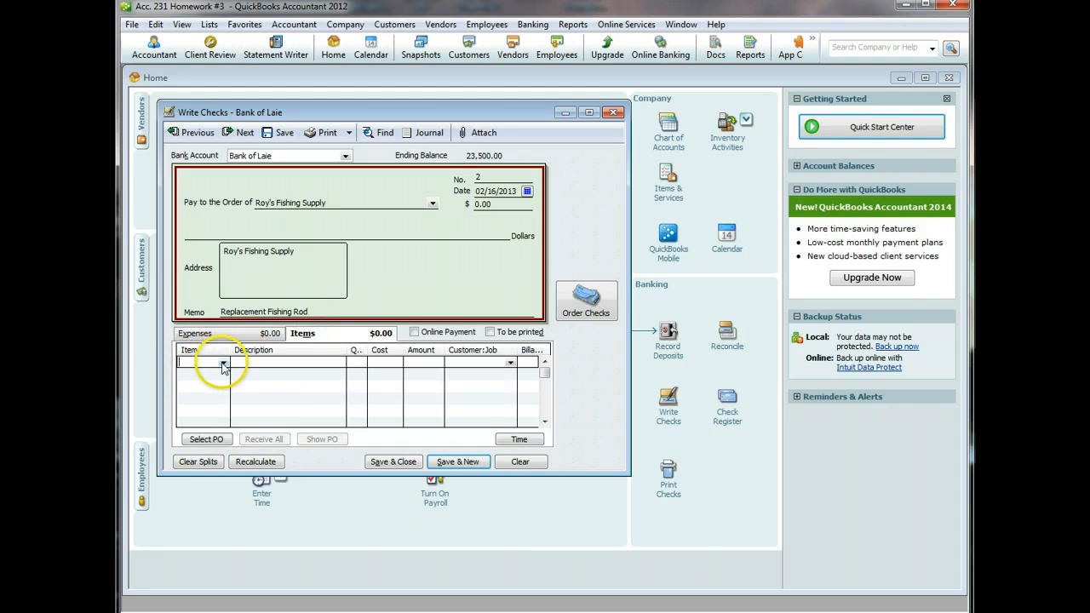
left_click(223, 363)
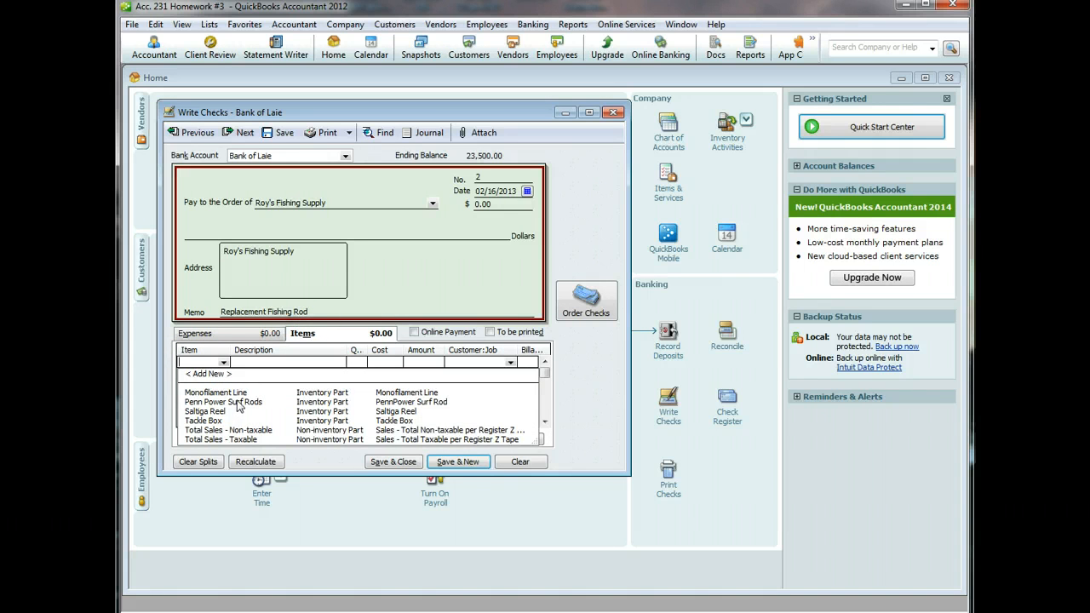
left_click(515, 463)
left_click(515, 462)
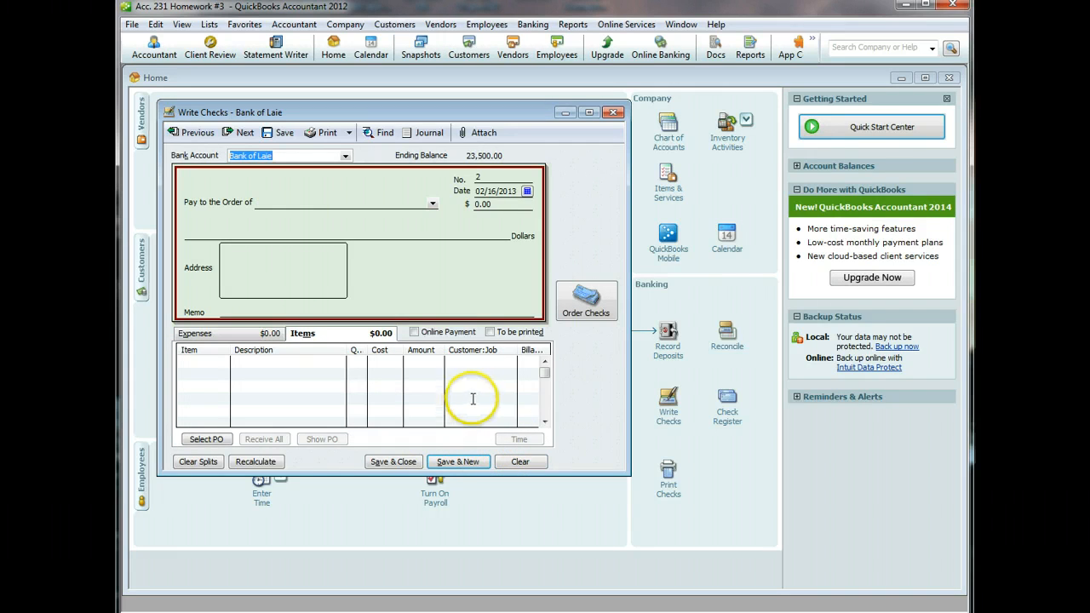
- Reselect Roy's Fishing Supply as payee, enter memo 'Replacement Fishing Rod', and begin the first item line
left_click(433, 205)
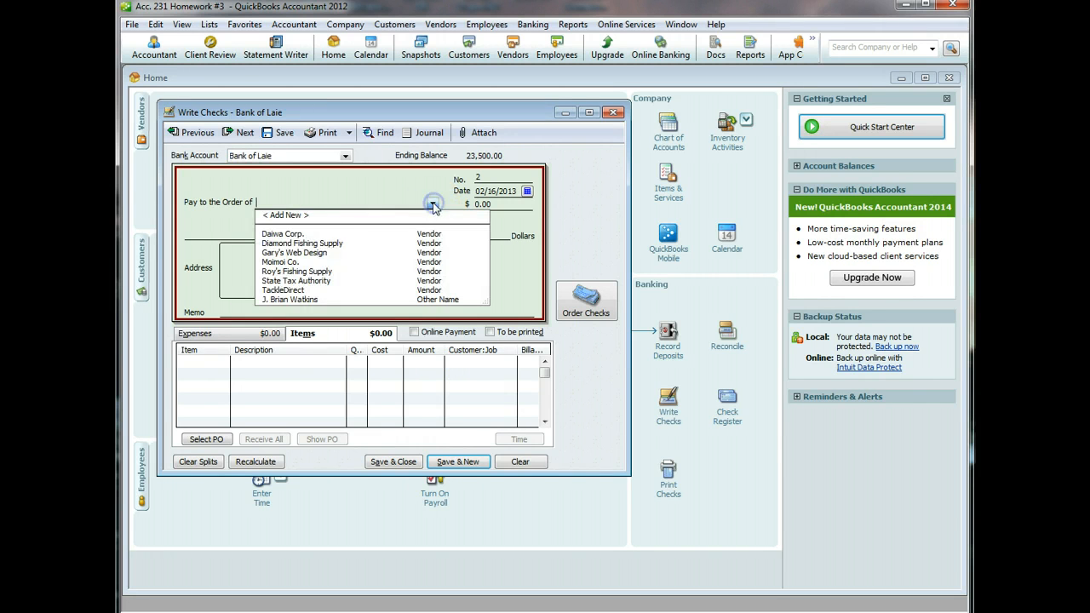
left_click(321, 272)
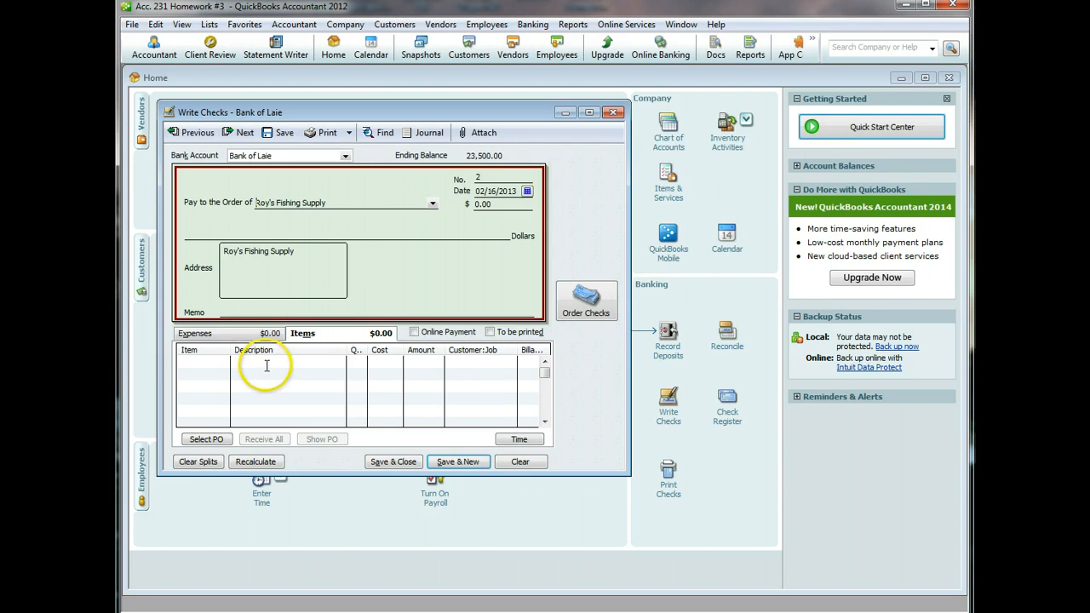
left_click(252, 307)
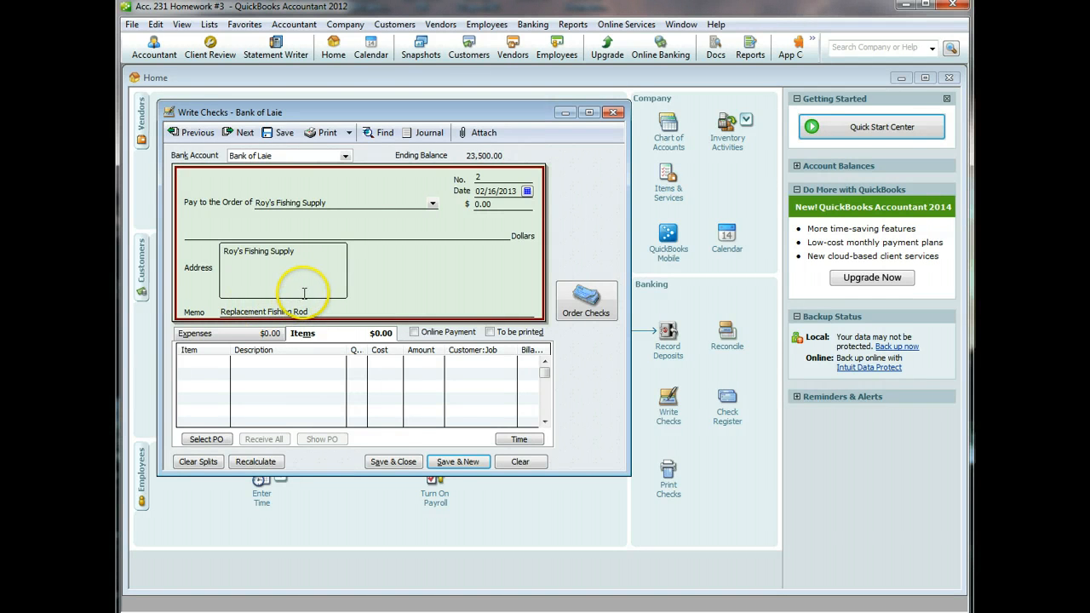
left_click(217, 362)
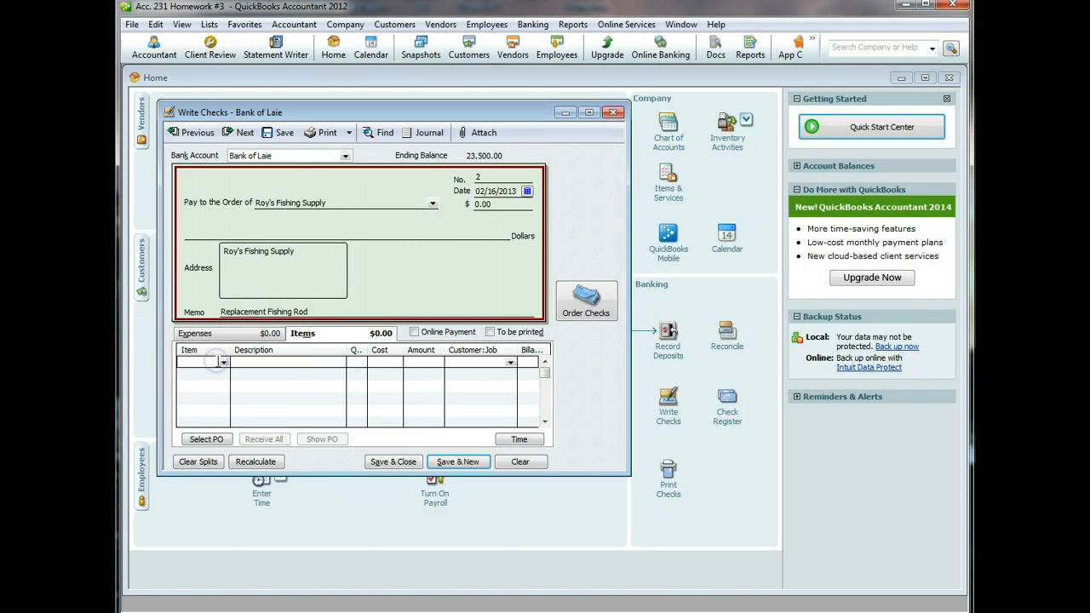
left_click(223, 363)
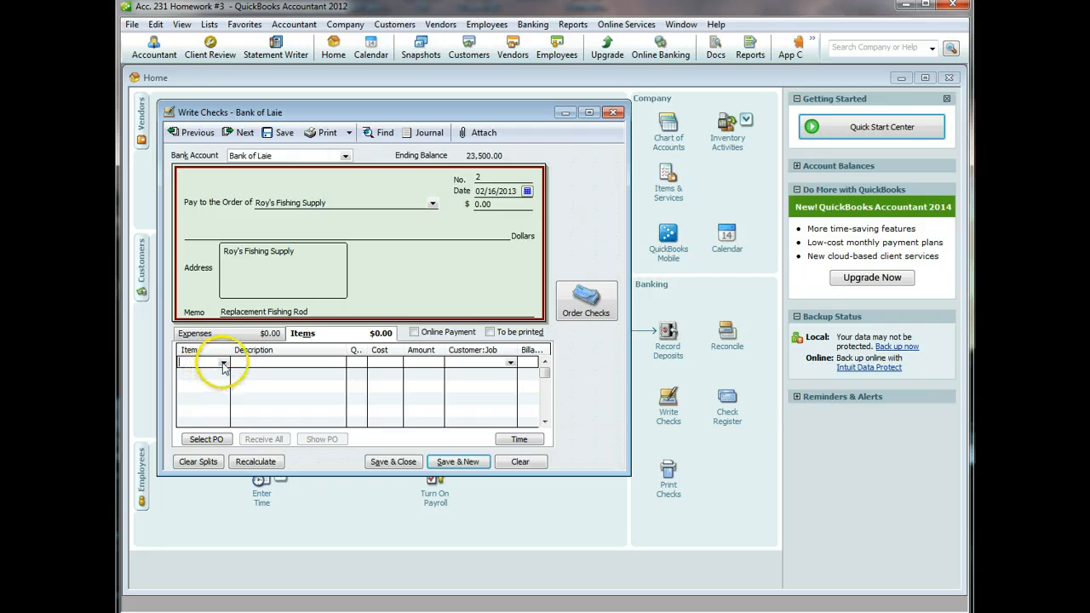
- On the Expenses tab, create a new Other Expense account named Inventory Adjustment
left_click(247, 334)
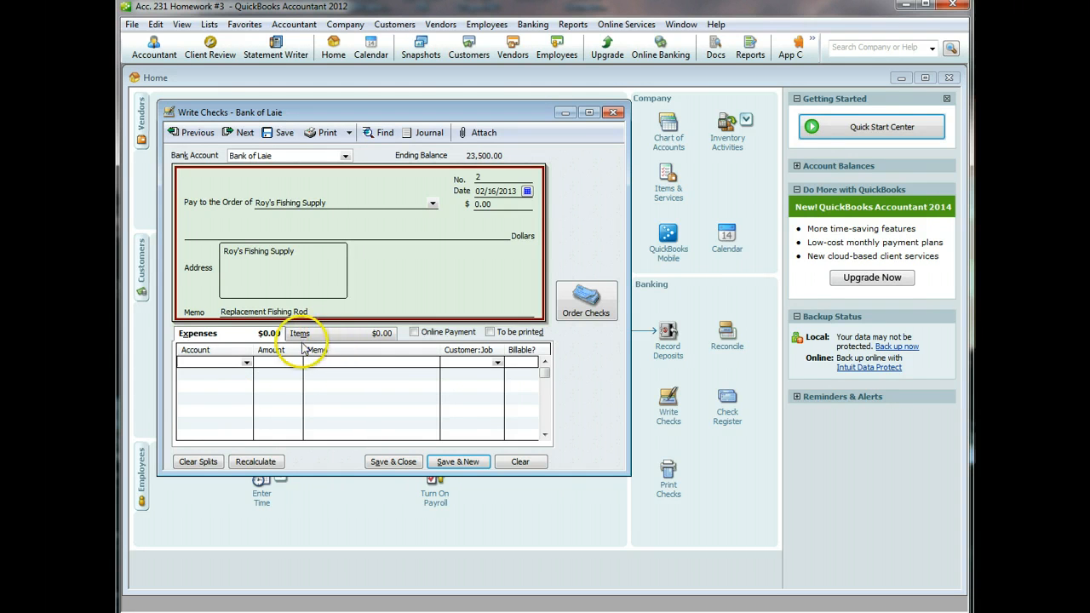
left_click(245, 365)
left_click_drag(455, 528, 454, 379)
left_click(210, 376)
left_click(211, 376)
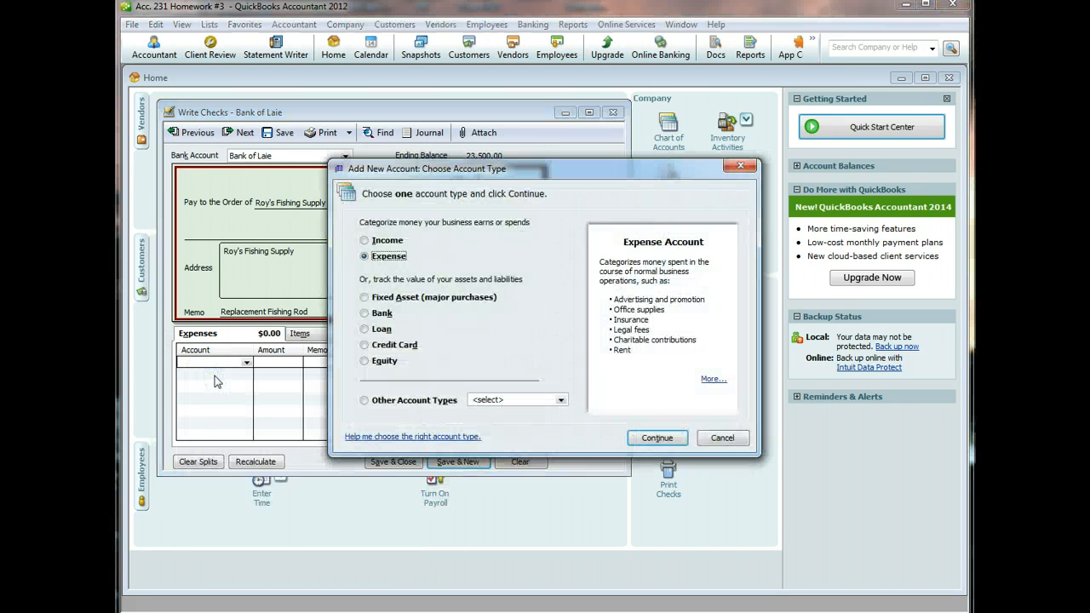
left_click(364, 400)
left_click(507, 399)
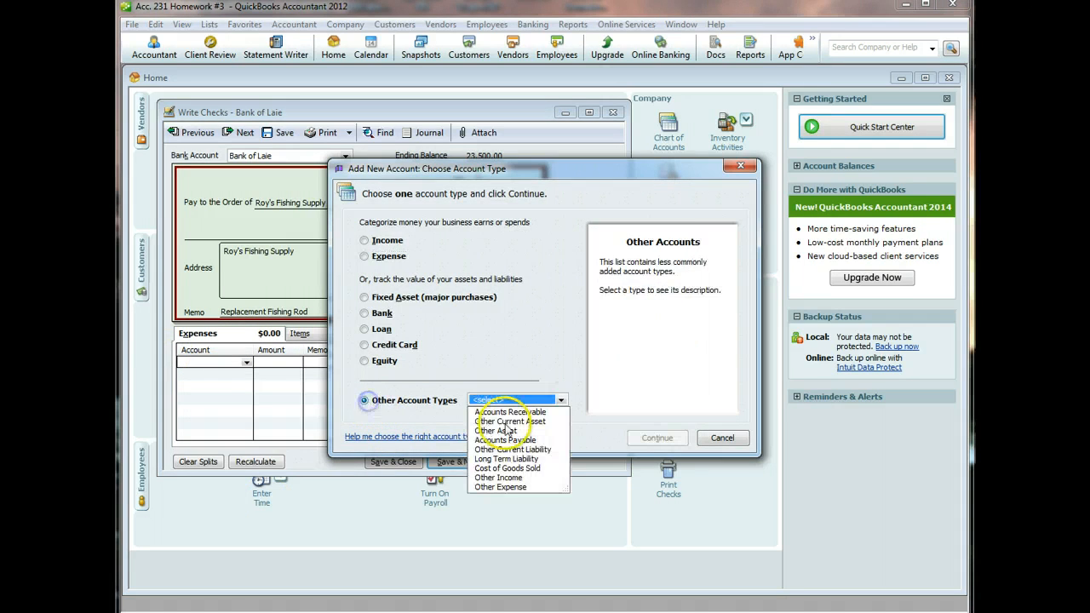
left_click(502, 487)
left_click(654, 436)
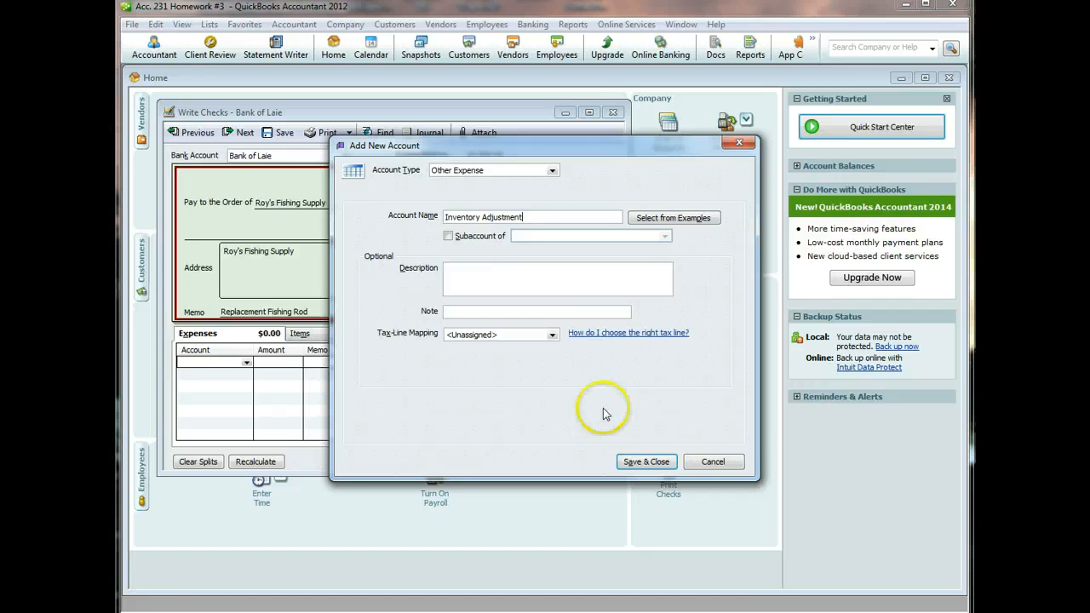
left_click(638, 461)
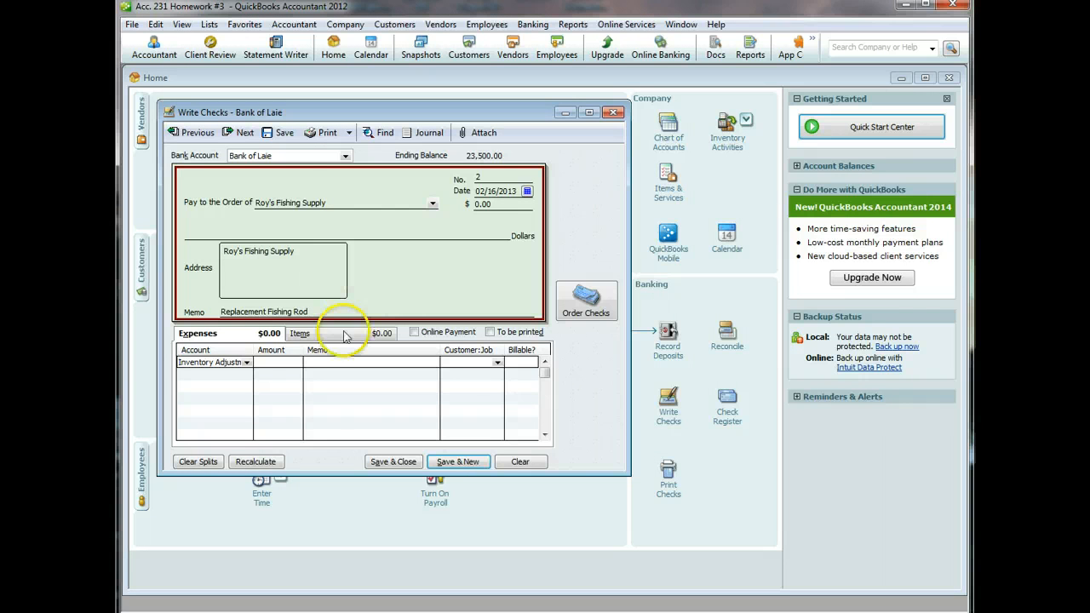
- Charge 110.00 with memo 'To buy replacement rod' and save the past-dated check
left_click(285, 360)
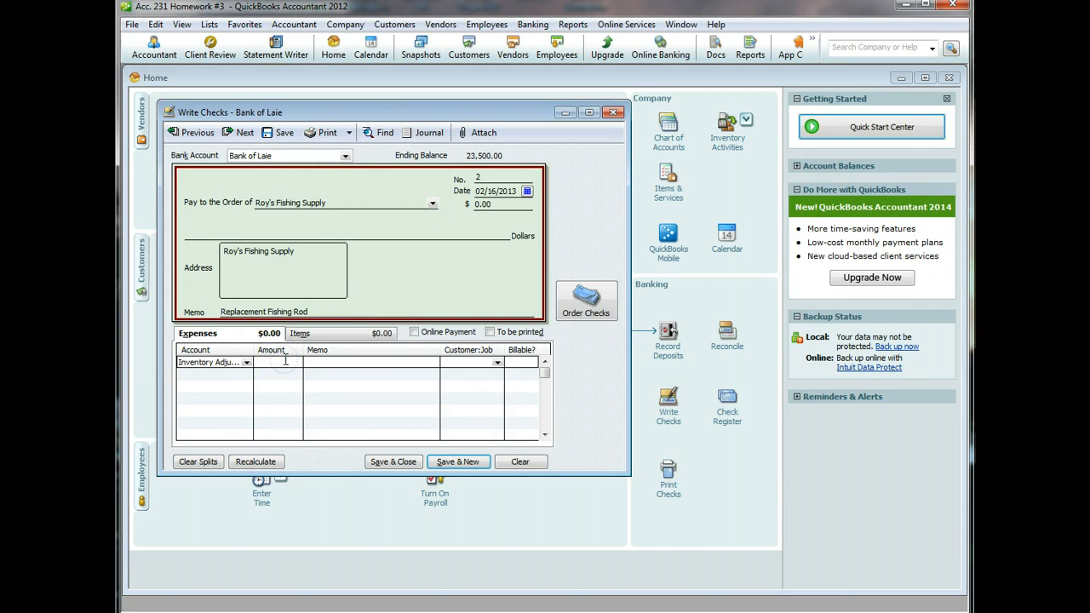
type("110")
left_click(344, 363)
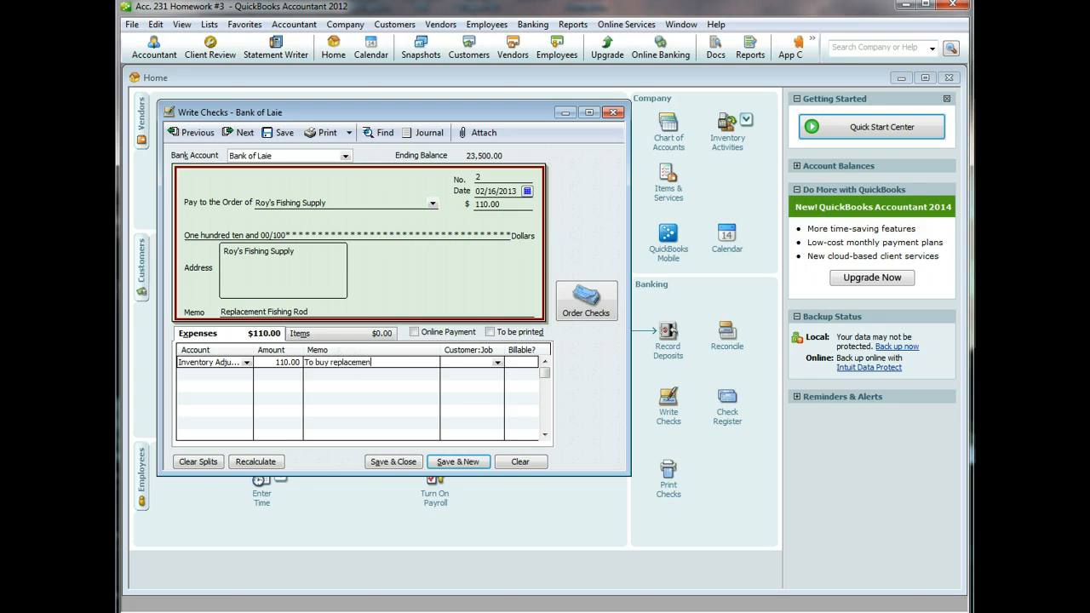
left_click(393, 461)
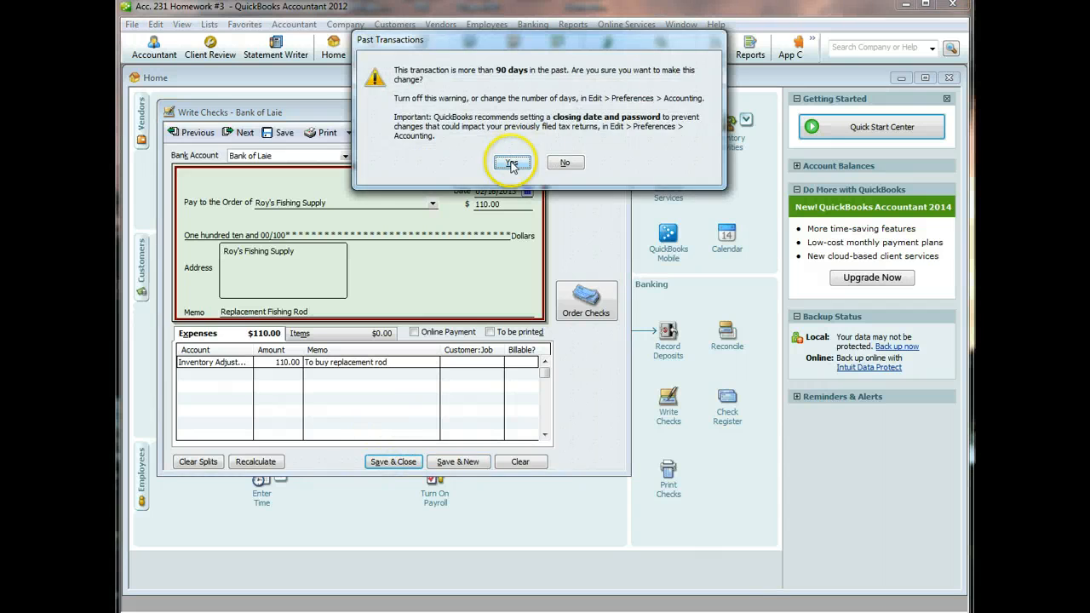
left_click(512, 162)
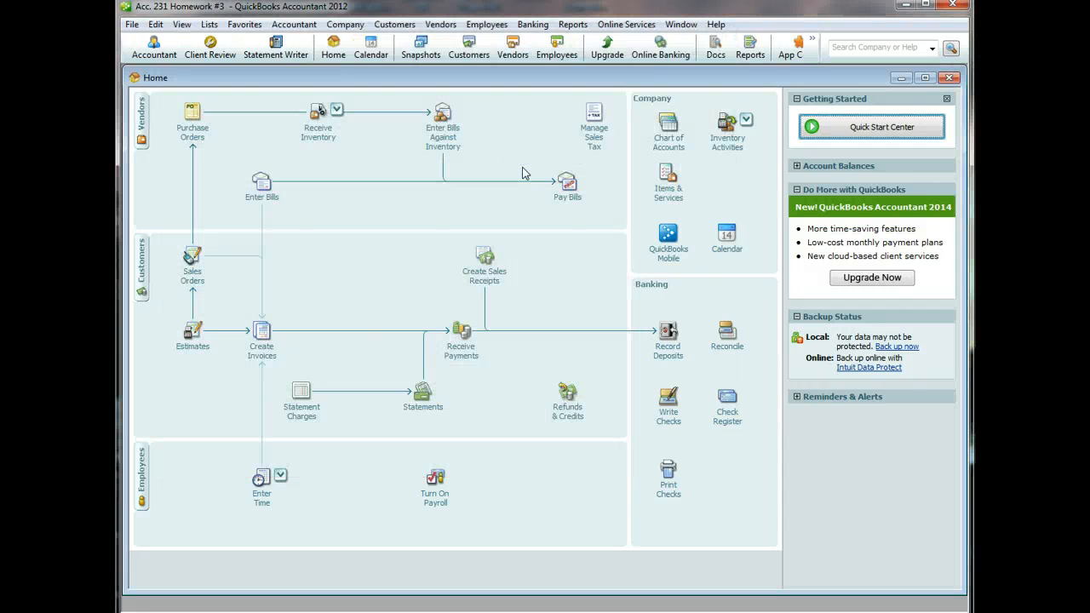
- Begin a quantity and total value adjustment for Penn Power Surf Rods against the Inventory Adjustment account
left_click(727, 143)
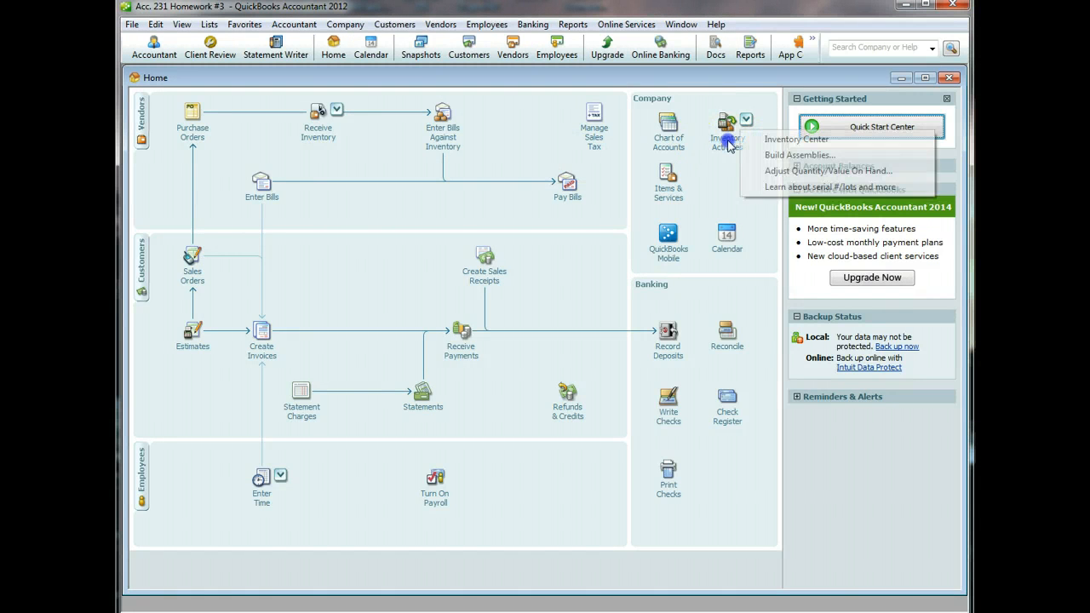
left_click(785, 172)
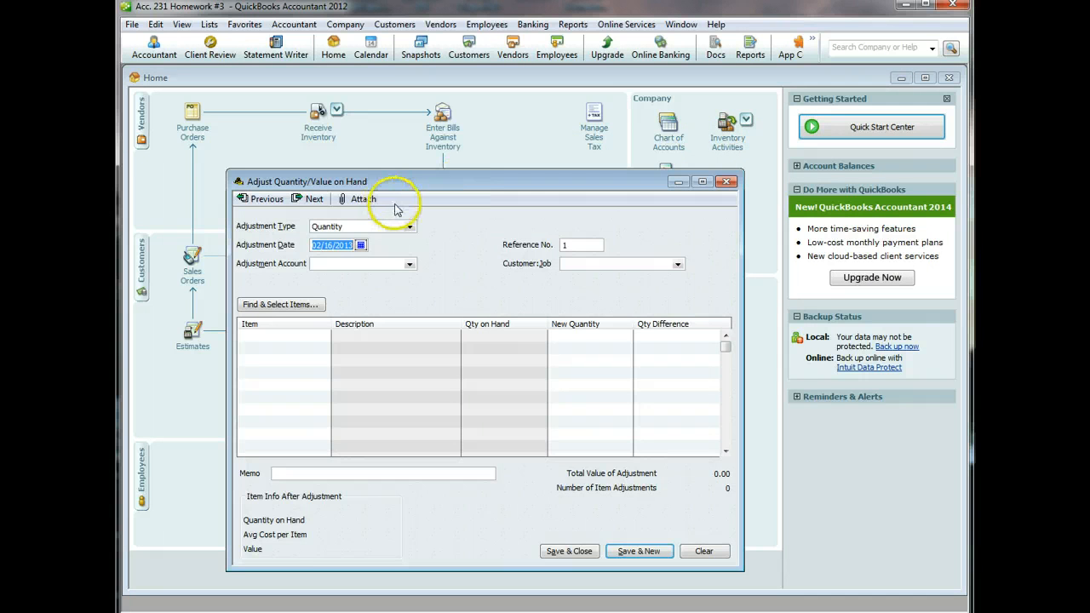
left_click(409, 230)
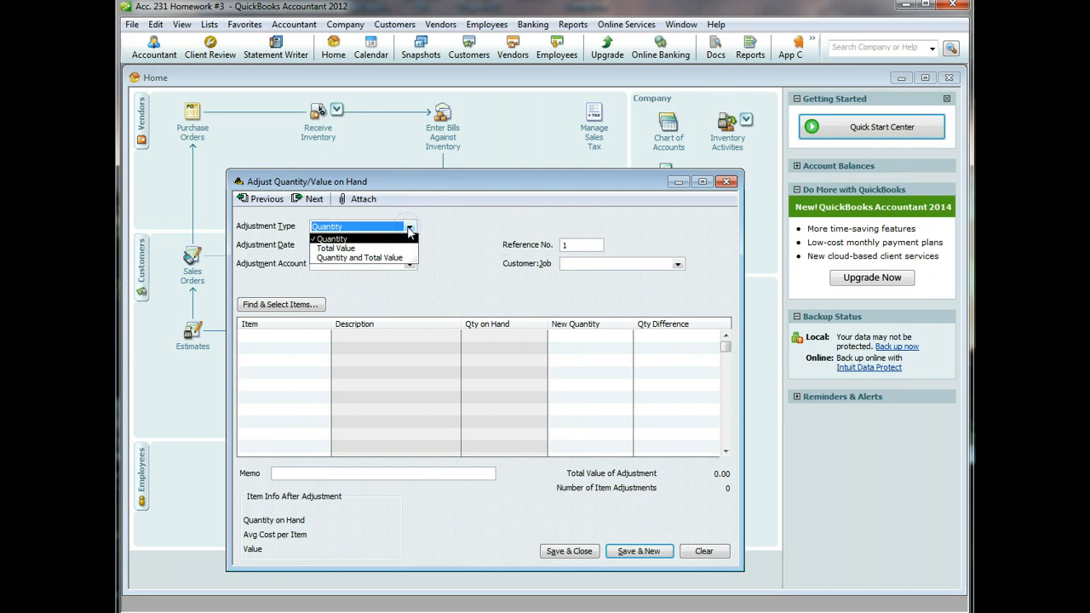
left_click(387, 257)
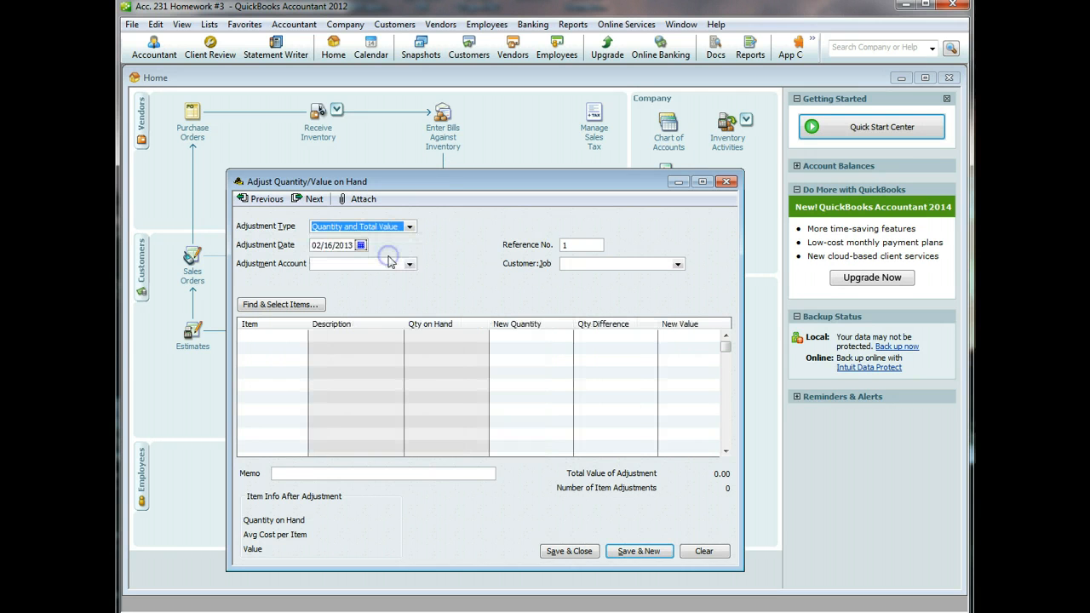
left_click(292, 335)
left_click(301, 336)
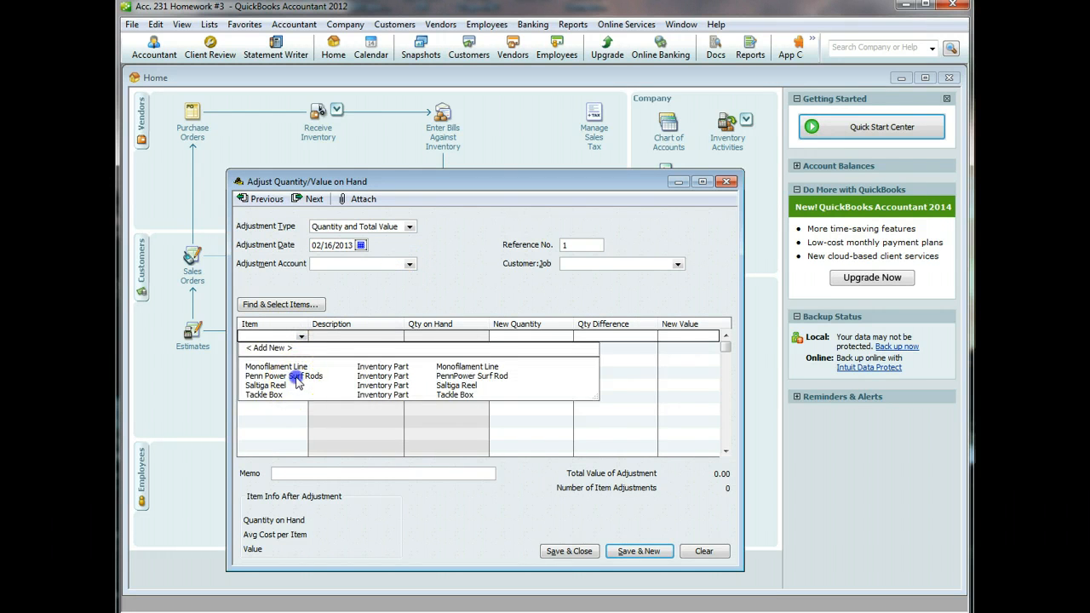
left_click(290, 376)
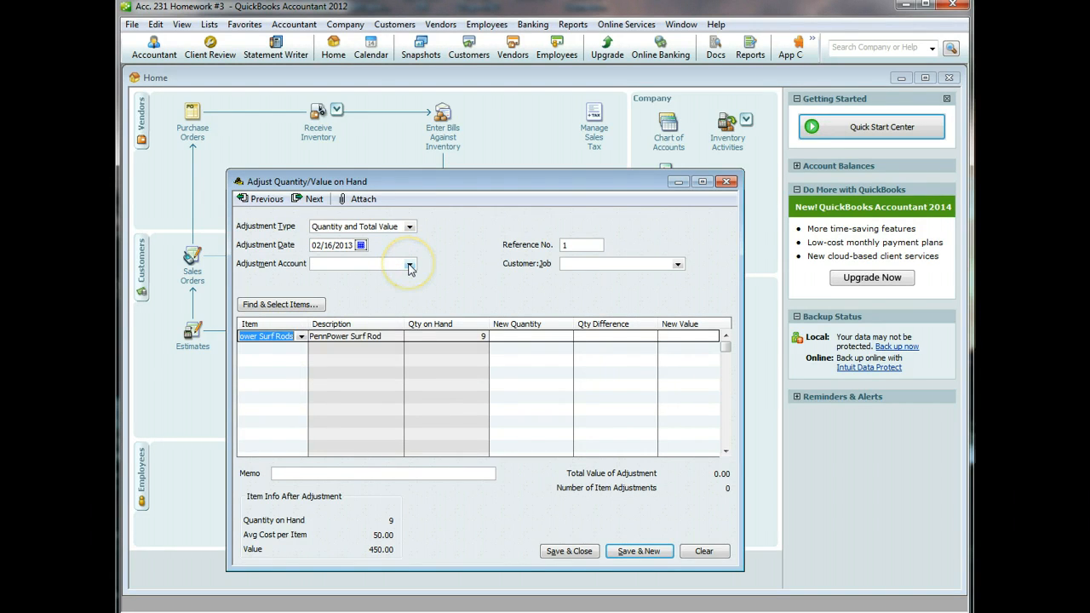
left_click(409, 265)
scroll(396, 313, "down", 1)
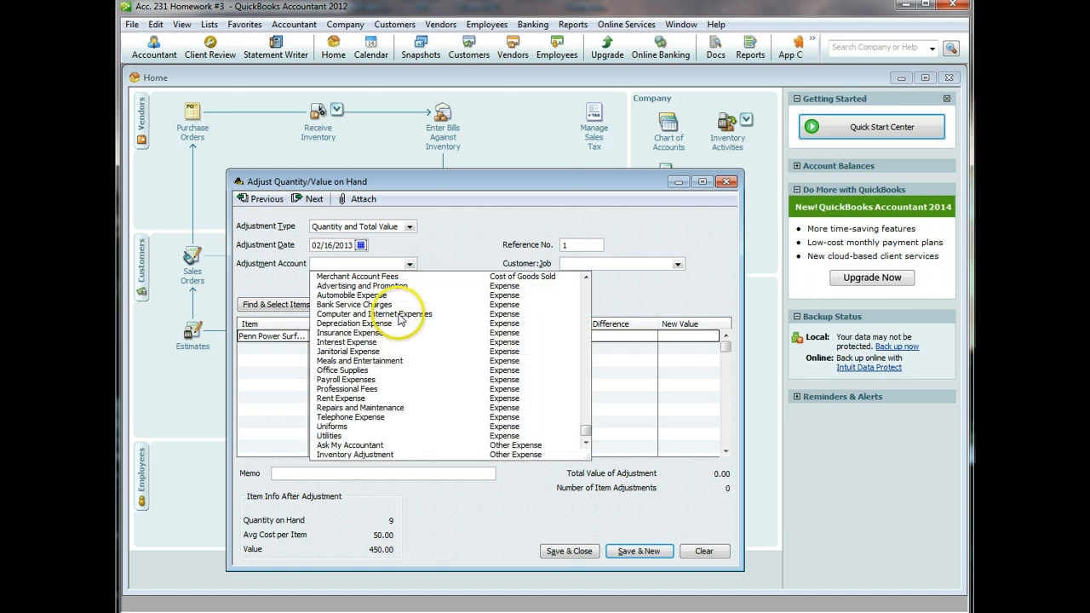
left_click(375, 455)
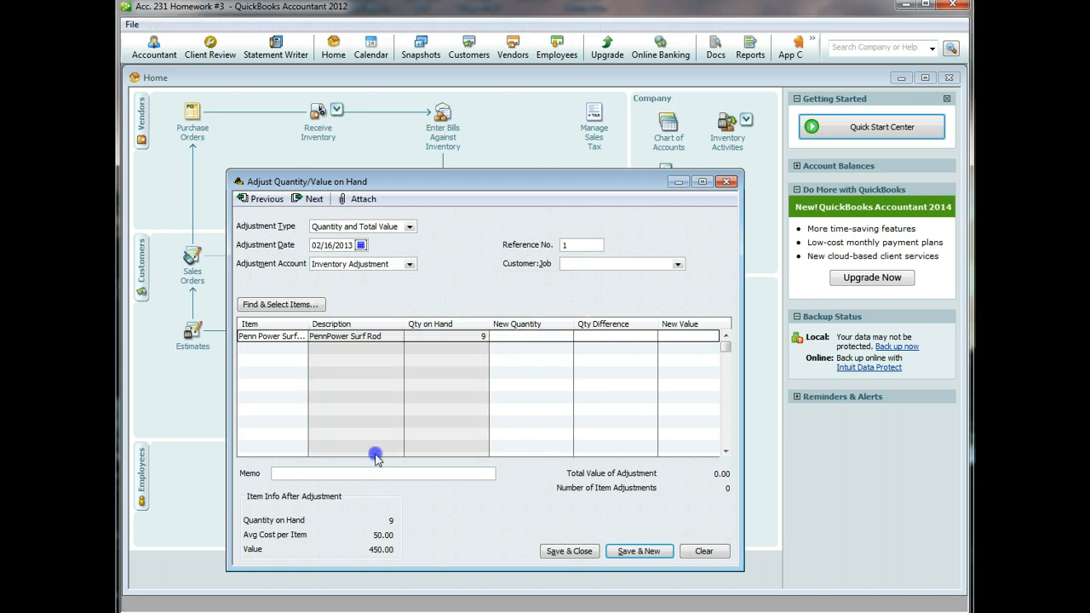
- Set the surf rod's new quantity to 10 and new value to 560.00, then save, accepting the warning
left_click(549, 339)
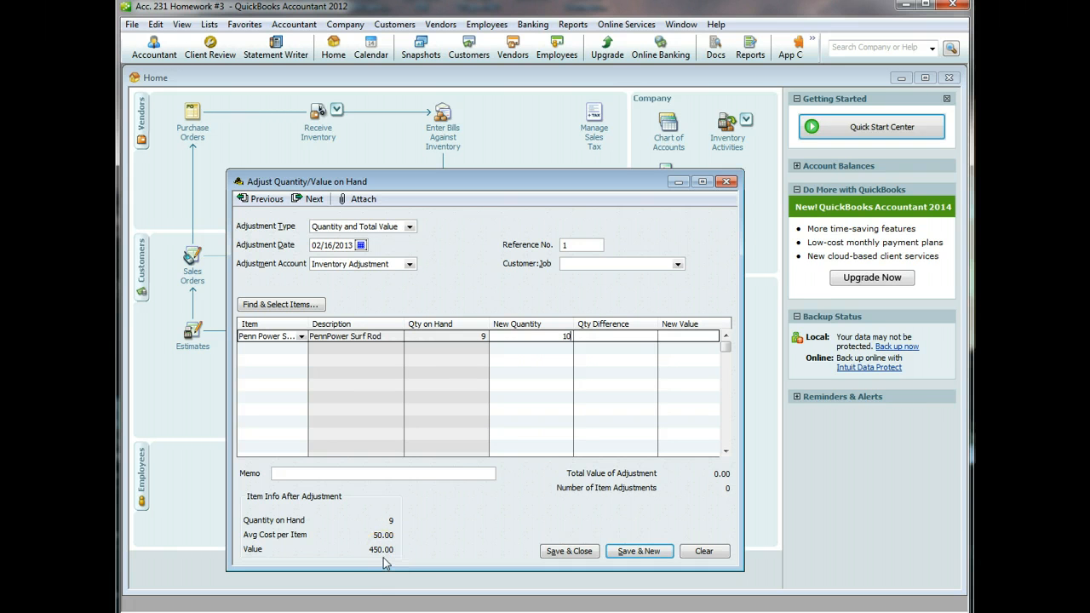
left_click(683, 336)
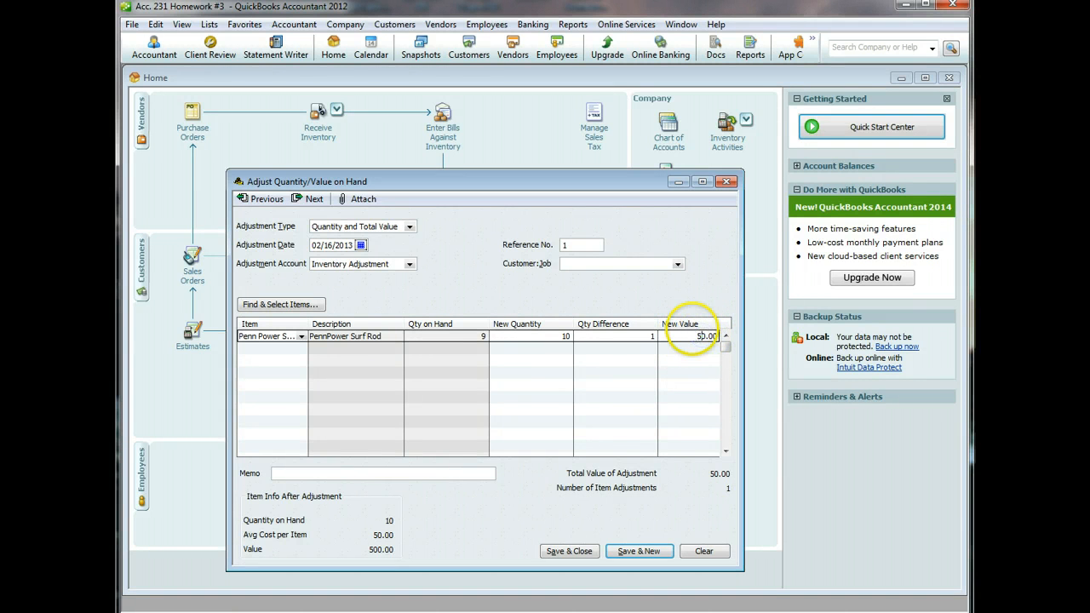
type("560.00")
left_click(436, 473)
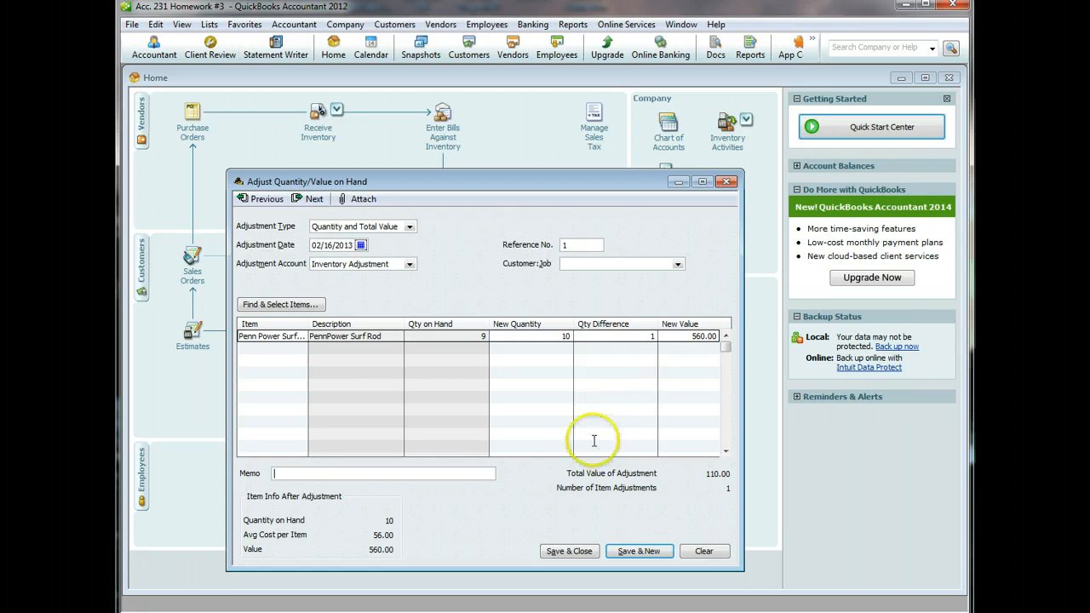
left_click(579, 555)
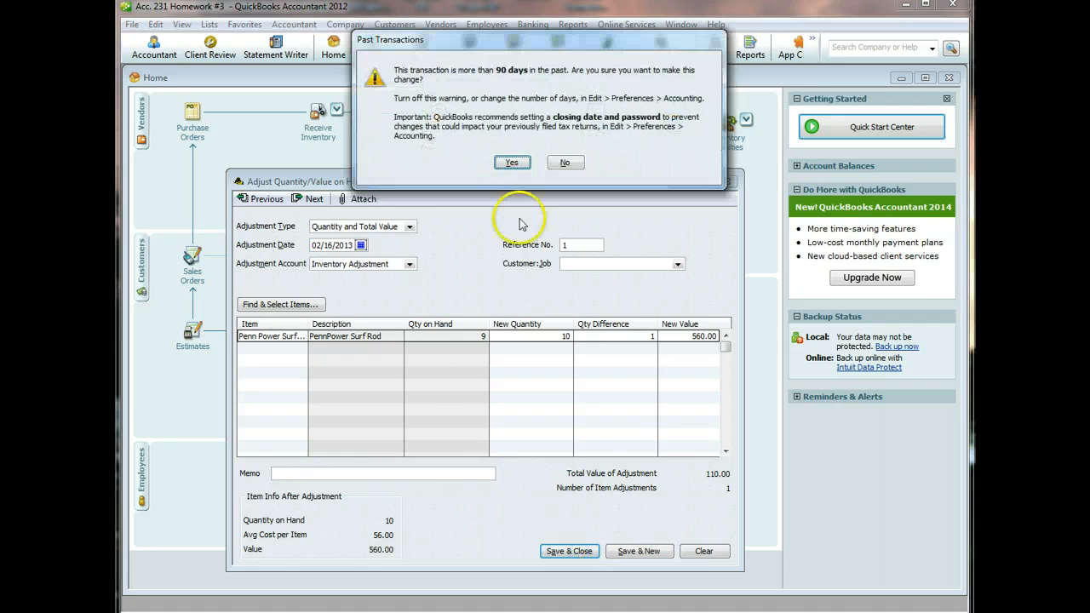
left_click(517, 163)
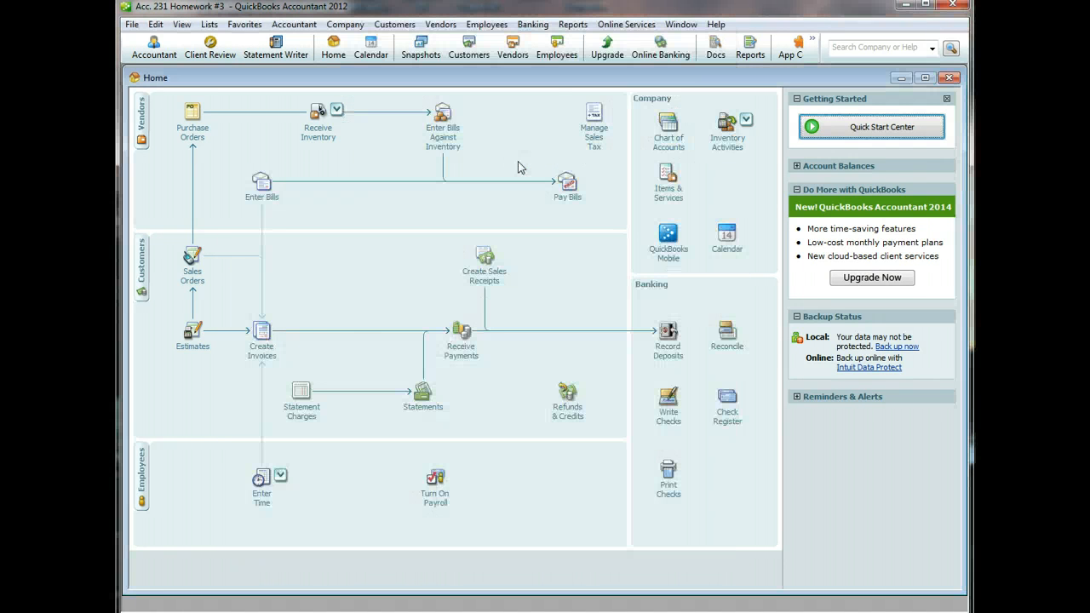
left_click(572, 24)
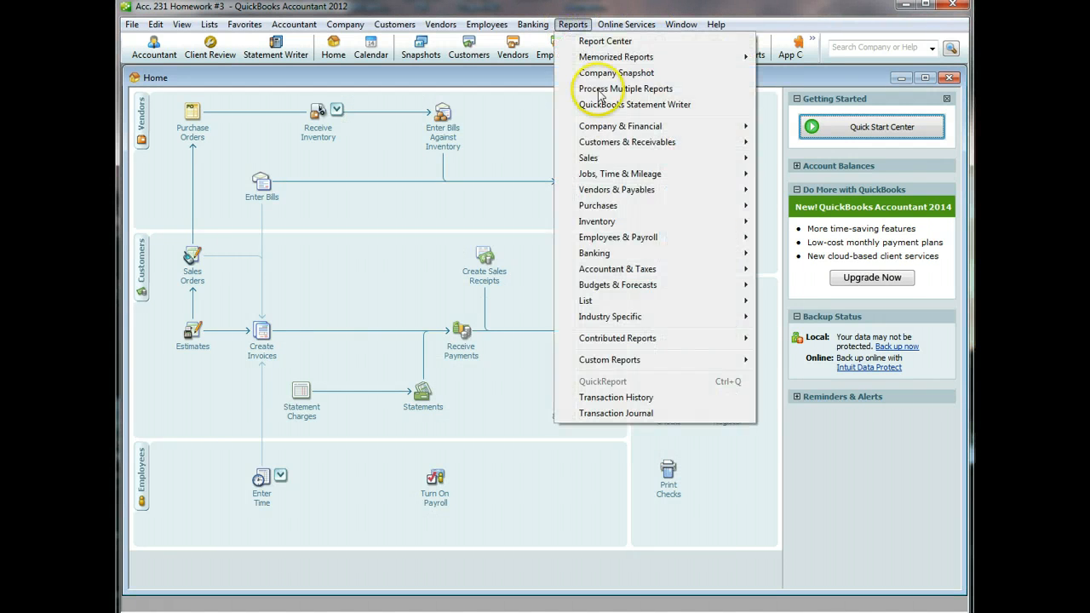
mouse_move(604, 126)
left_click(807, 128)
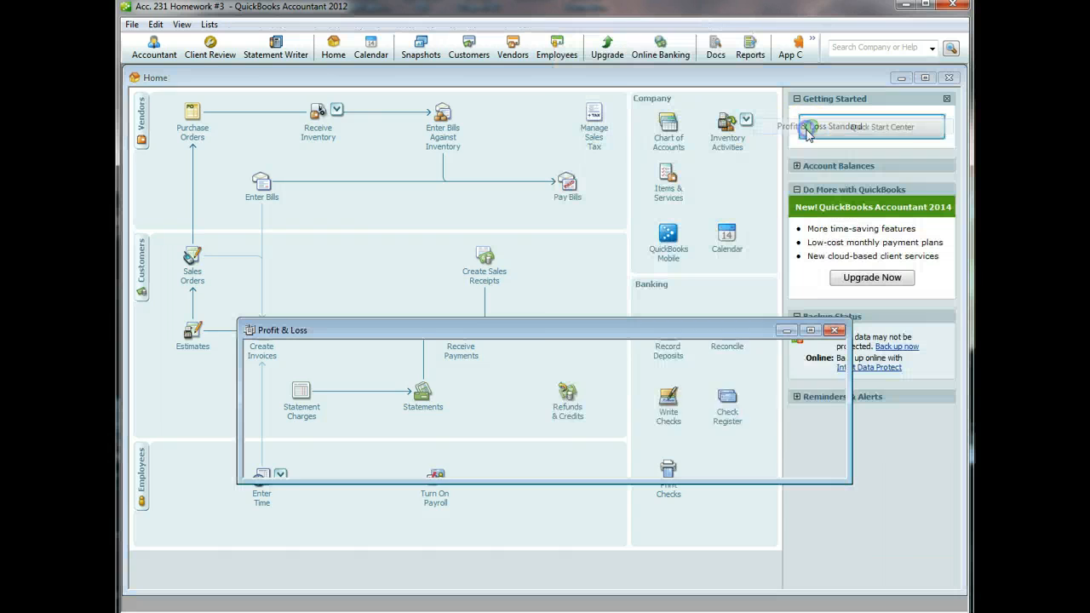
left_click(348, 365)
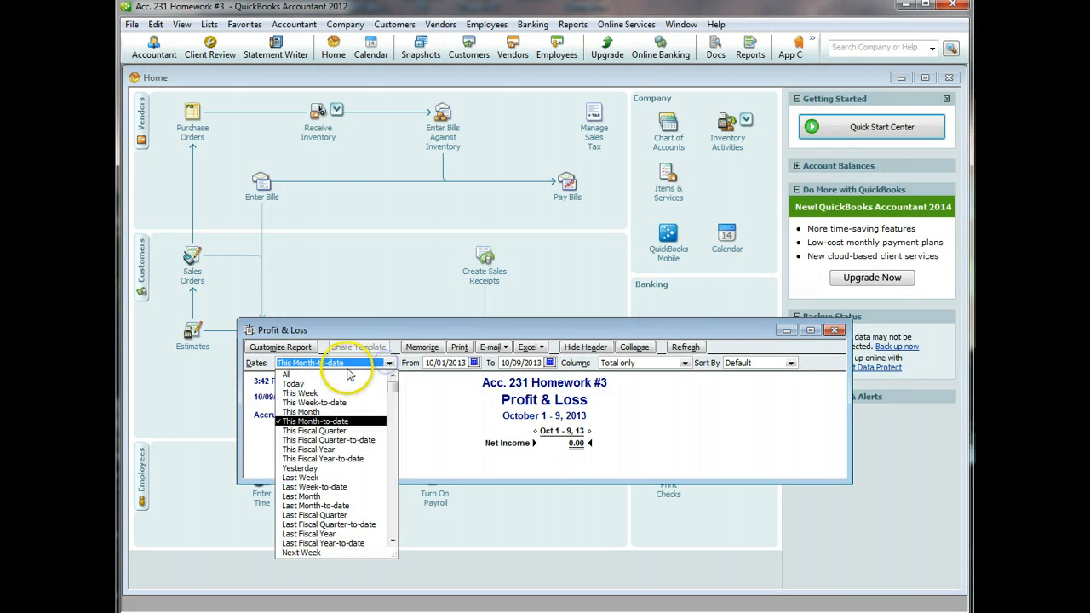
left_click(346, 374)
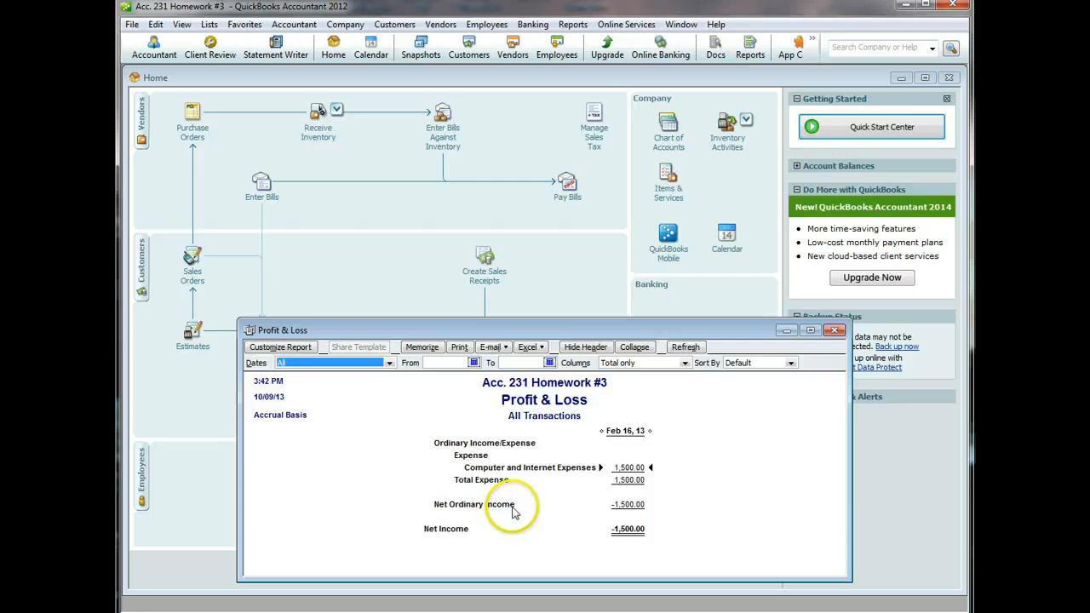
left_click(834, 330)
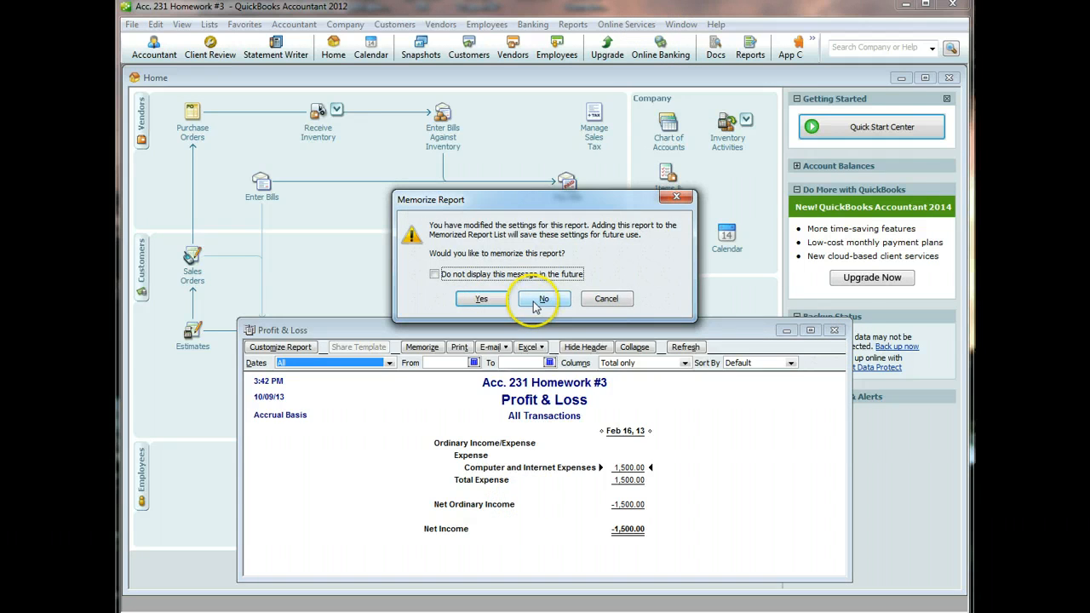
left_click(542, 300)
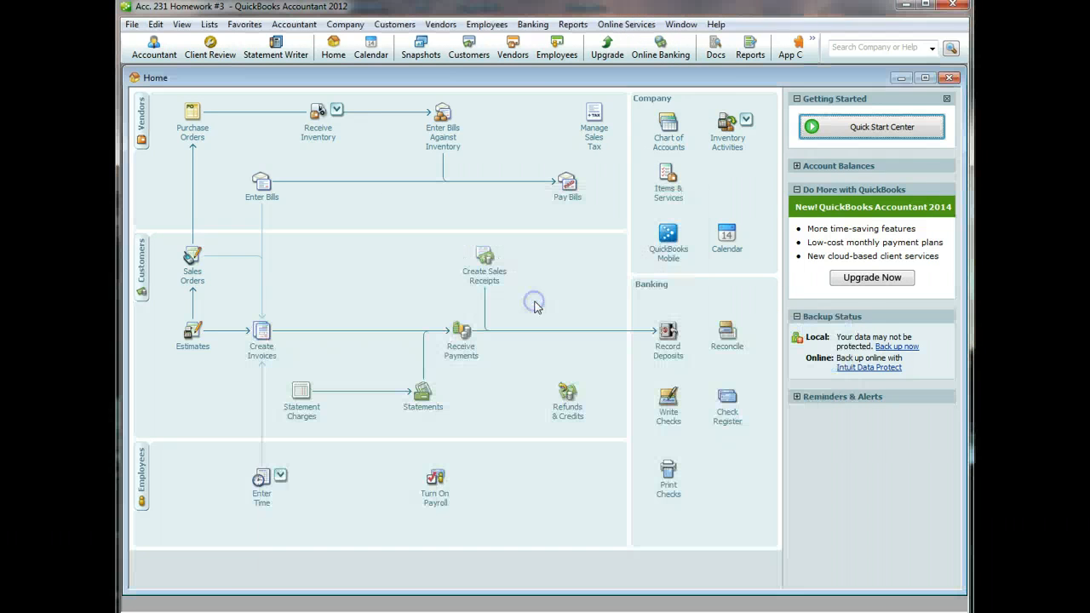
left_click(572, 24)
mouse_move(613, 125)
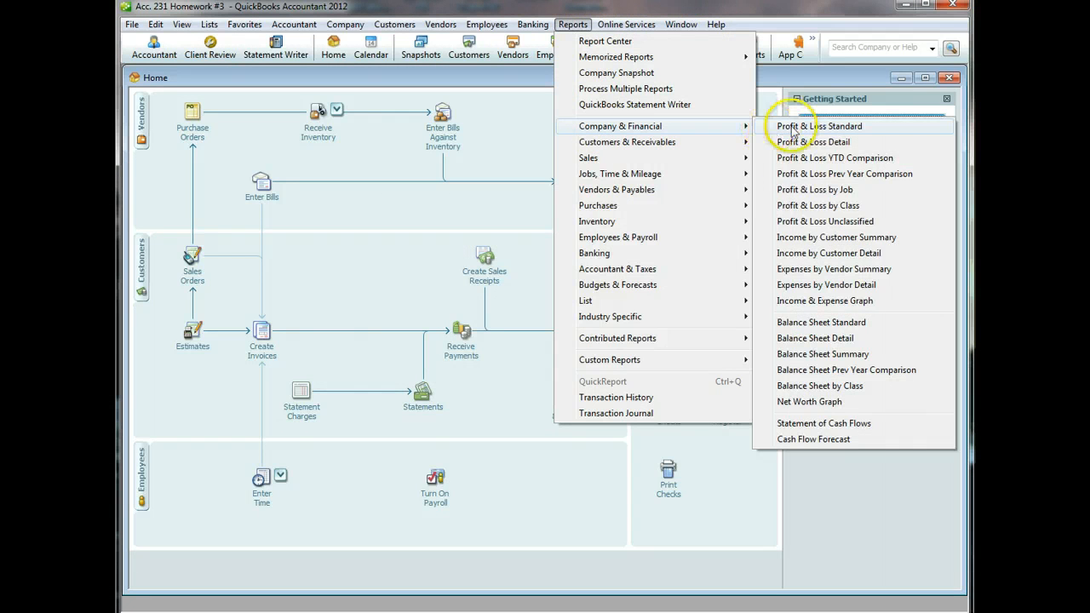
left_click(781, 322)
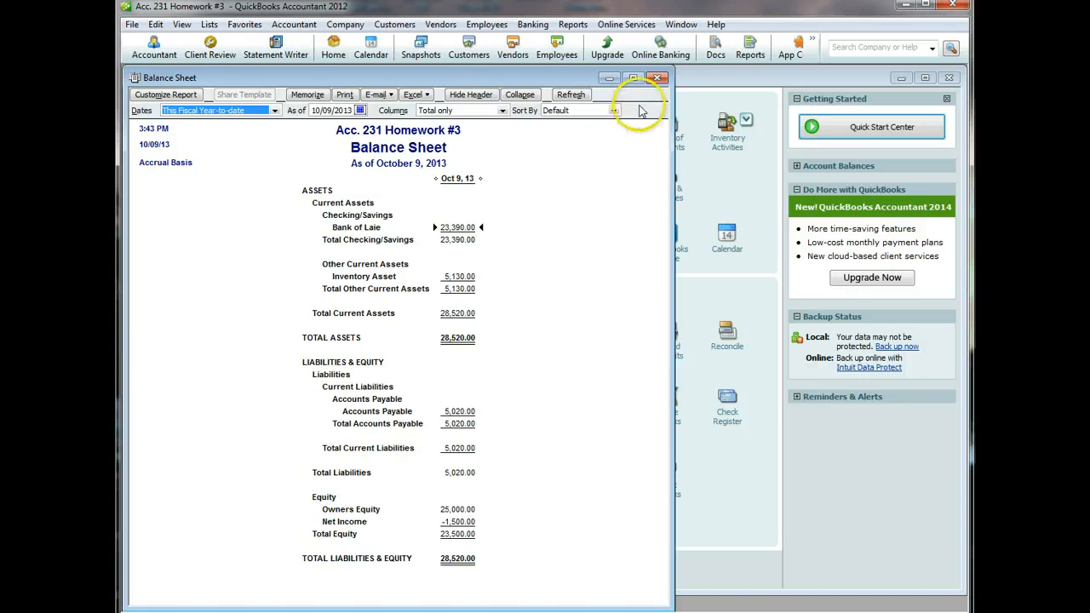
left_click(658, 78)
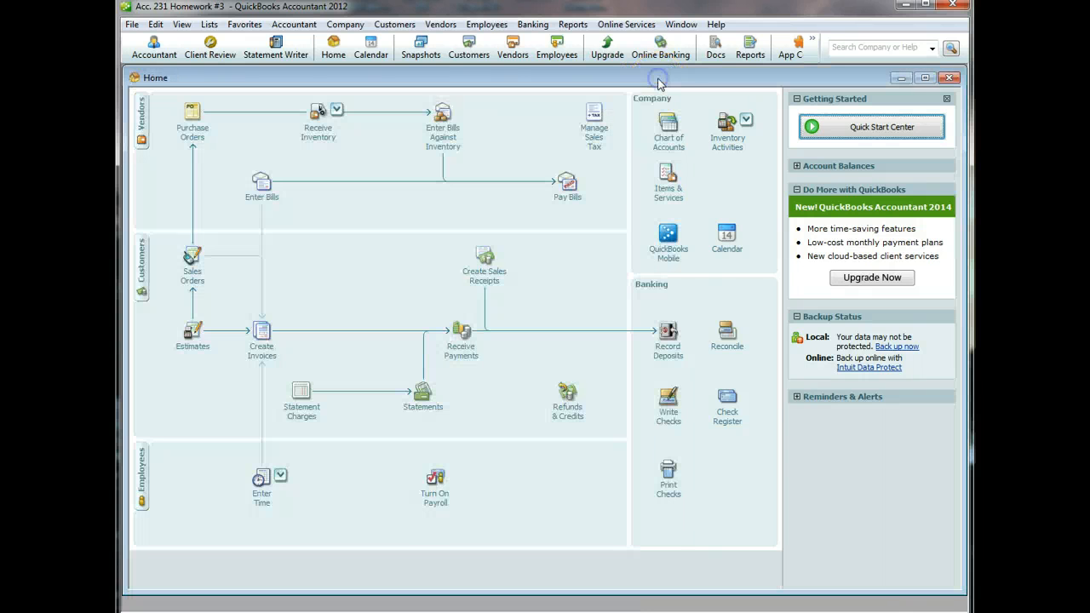
left_click(583, 26)
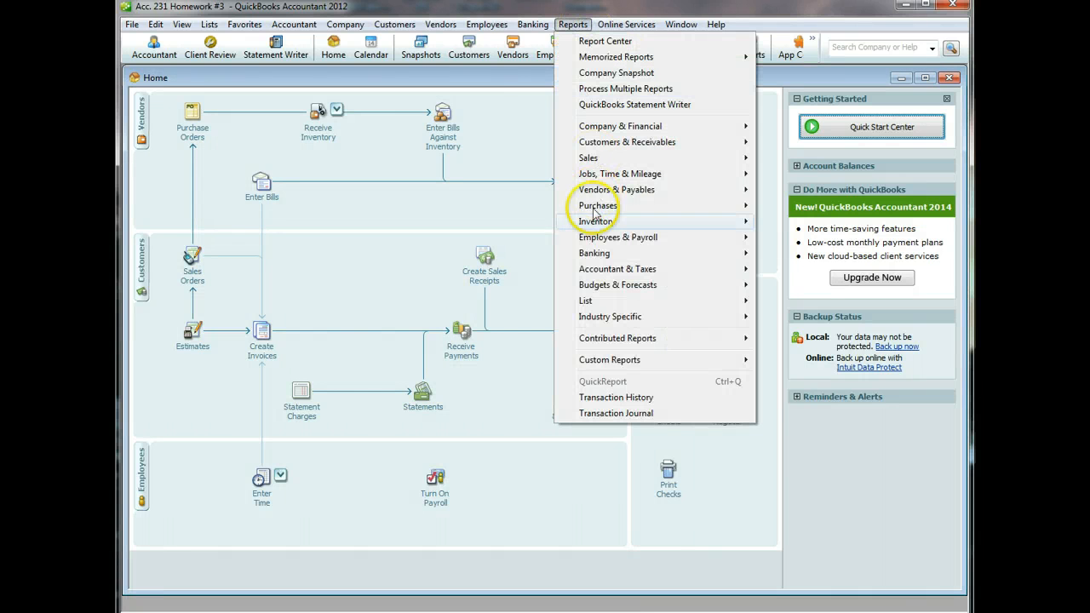
mouse_move(596, 223)
left_click(804, 222)
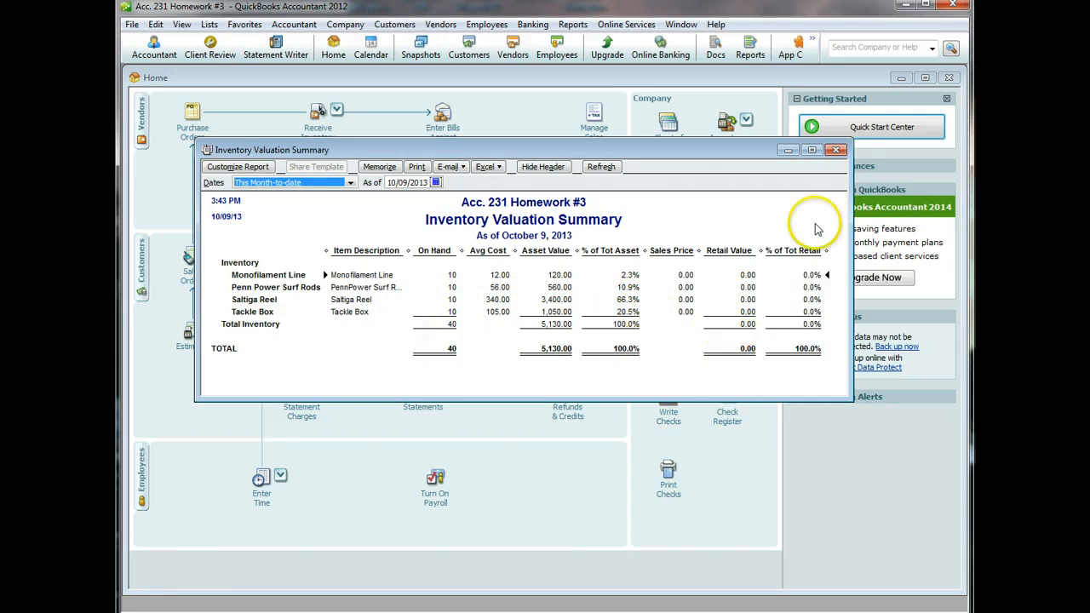
left_click(836, 150)
left_click(830, 156)
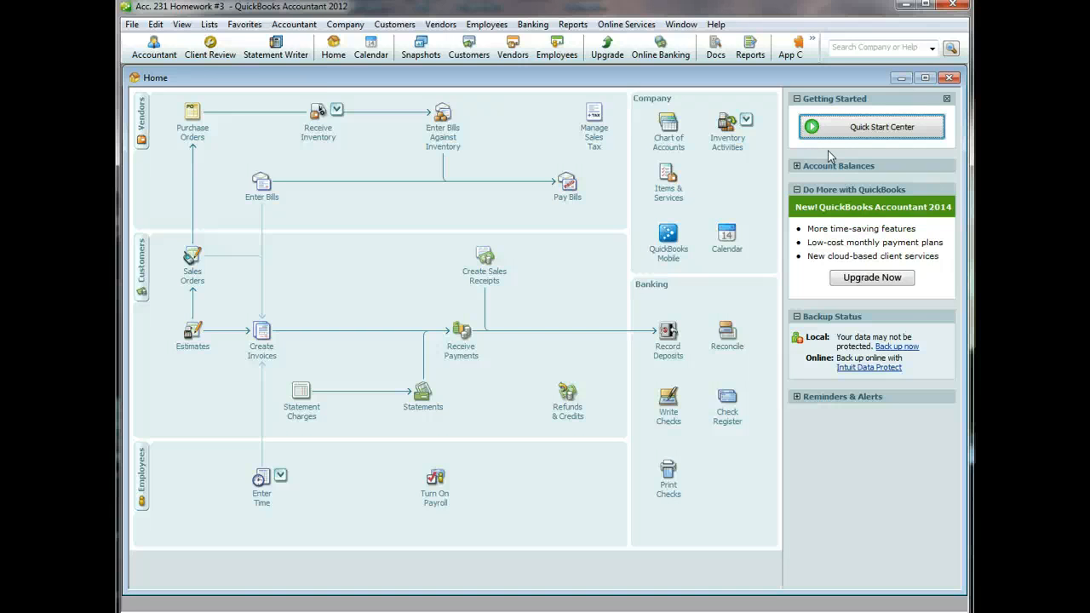
- From Build Assemblies, create Inventory Assembly 'Complete Fishing Package', price 999.00, income account Merchandise Sales
left_click(737, 152)
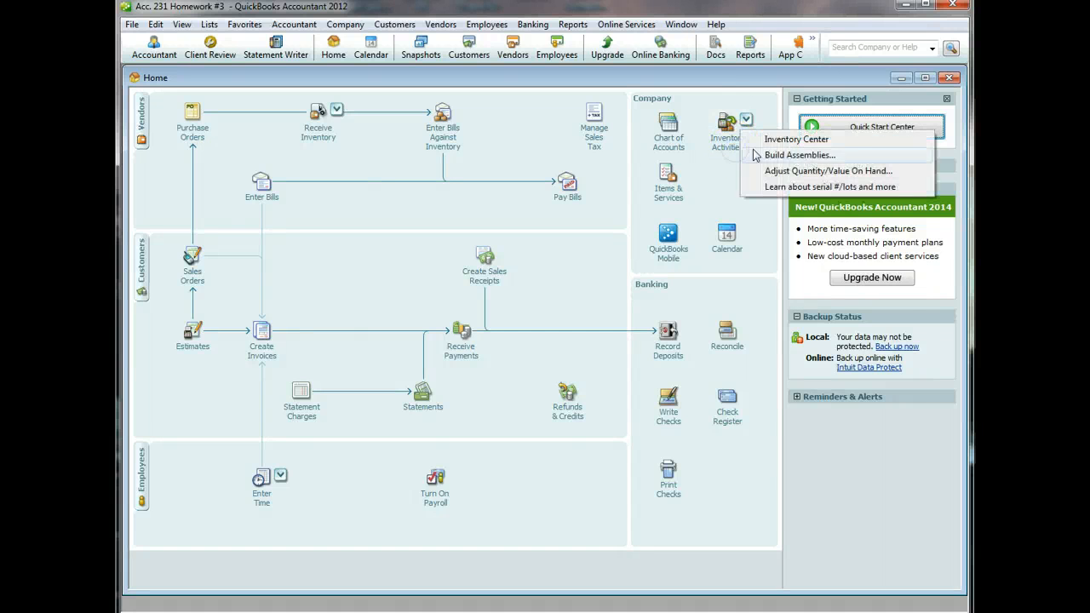
left_click(776, 159)
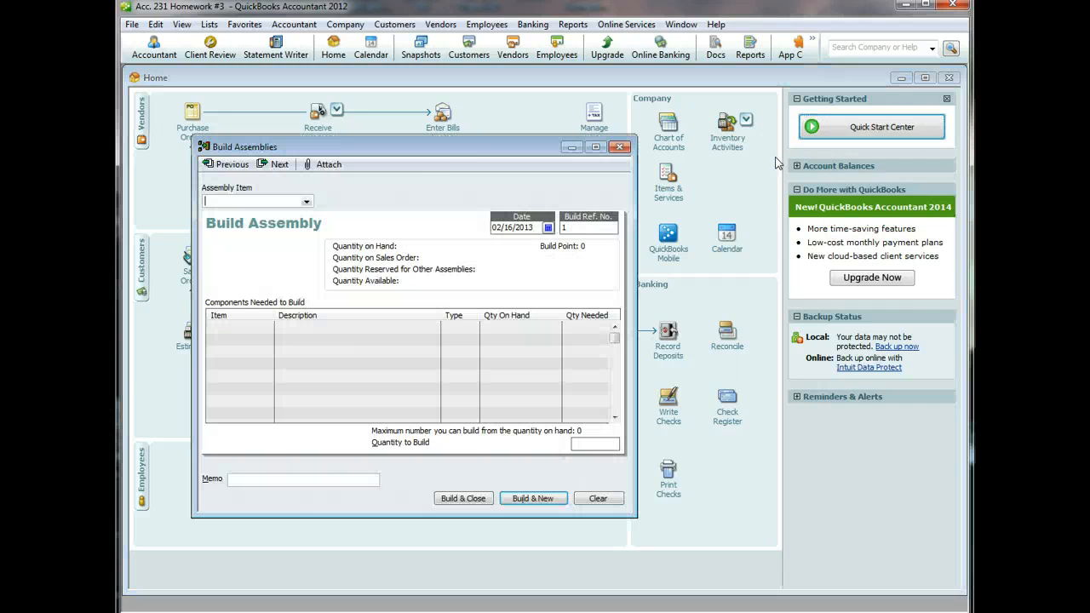
left_click(306, 202)
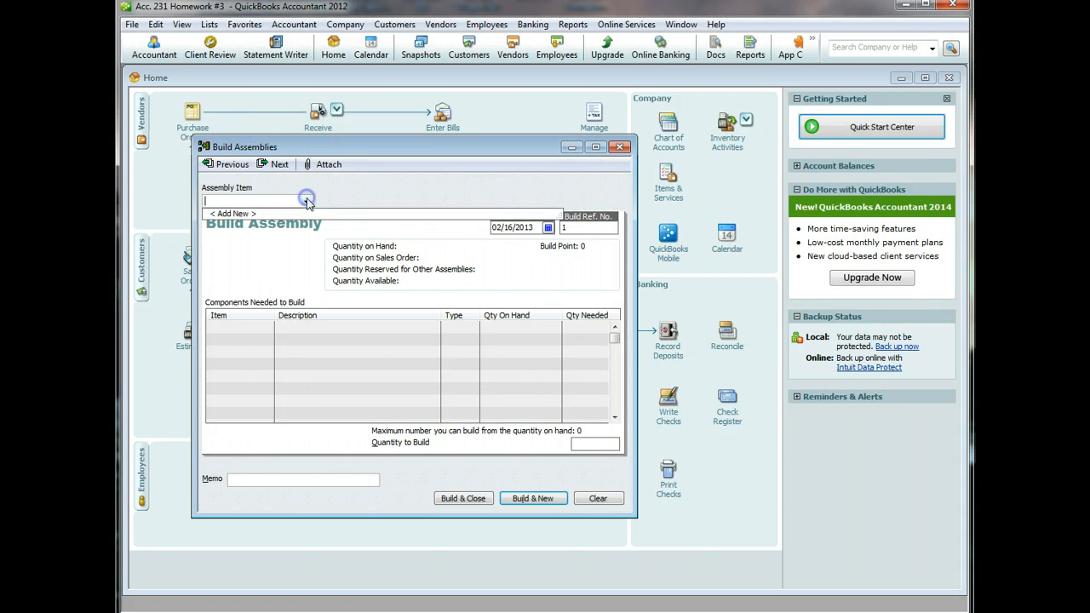
left_click(251, 216)
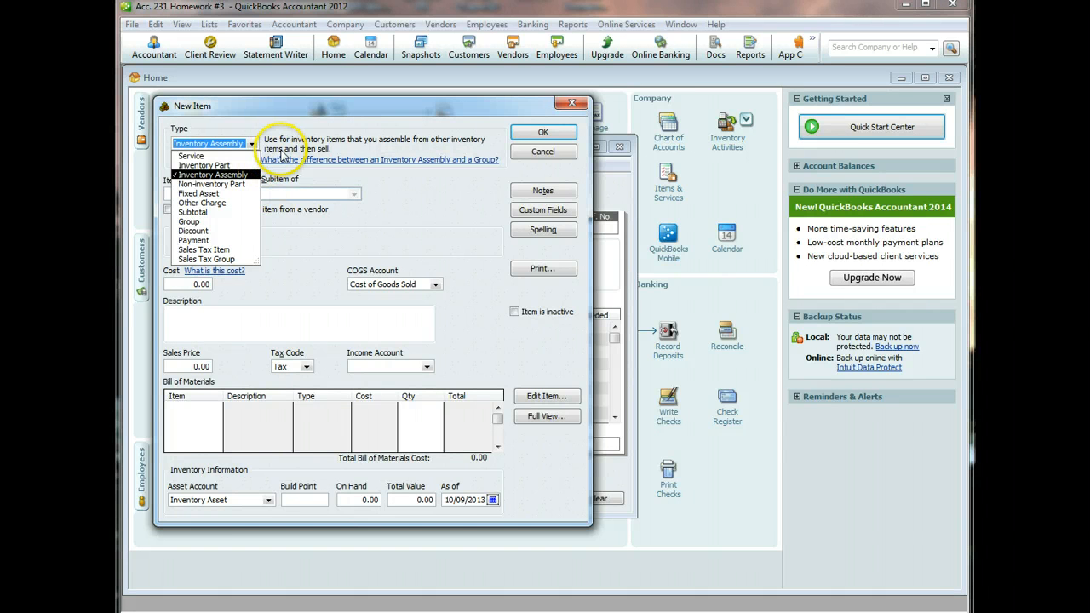
left_click(380, 183)
left_click(218, 194)
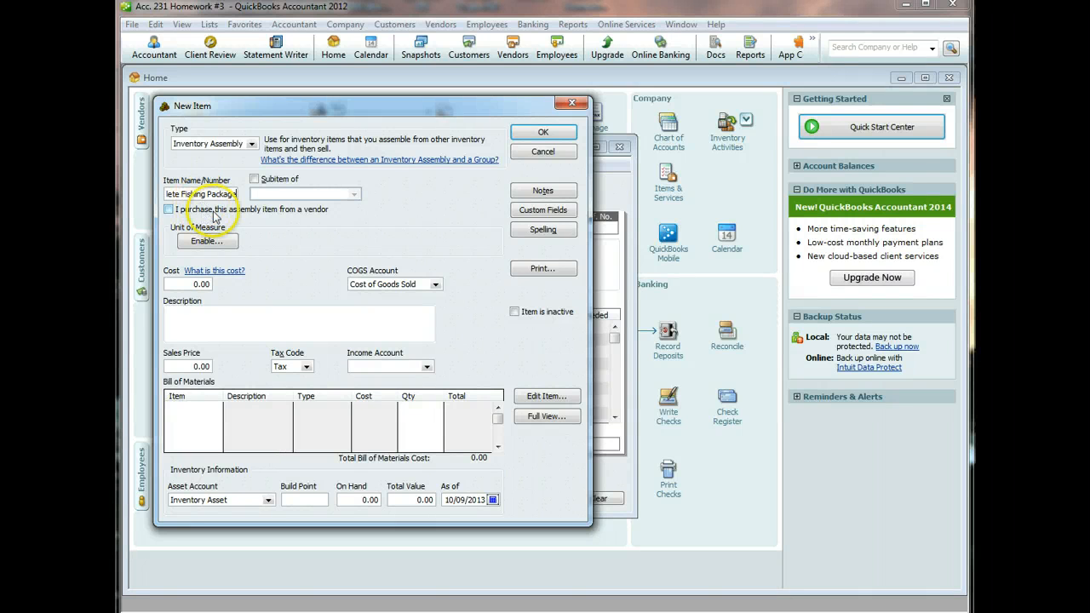
left_click(212, 317)
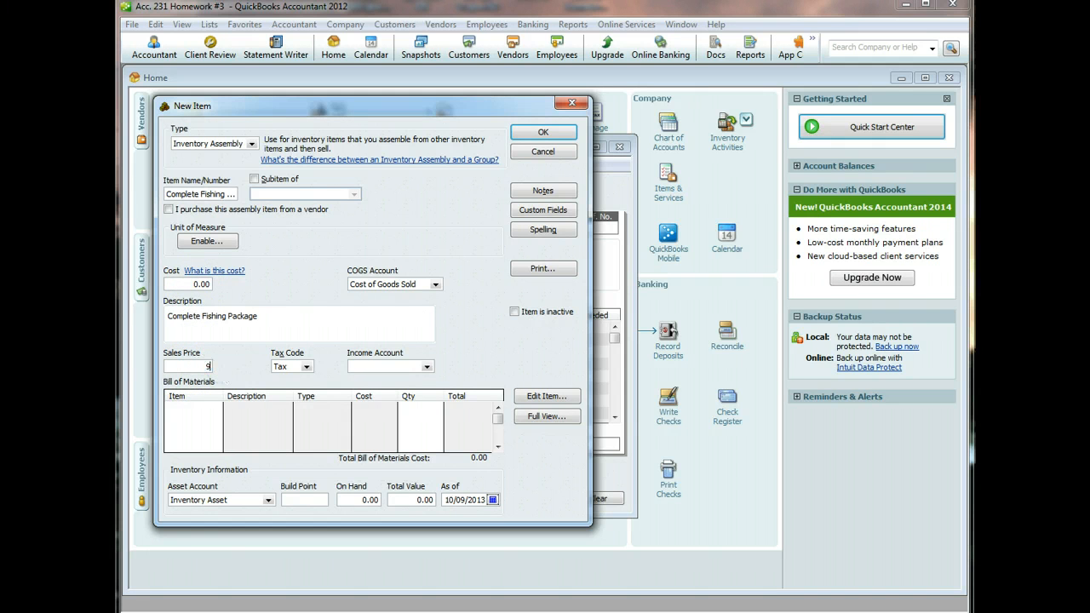
left_click(425, 366)
left_click(418, 378)
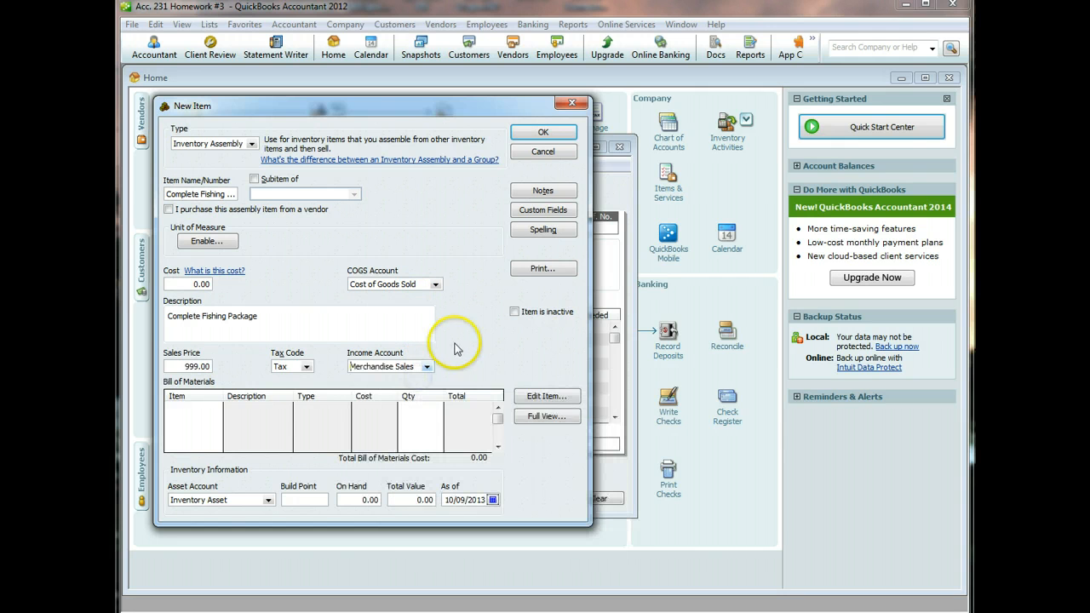
left_click(211, 410)
- Add Monofilament Line and Penn Power Surf Rods as components, quantity 1 each
left_click(217, 409)
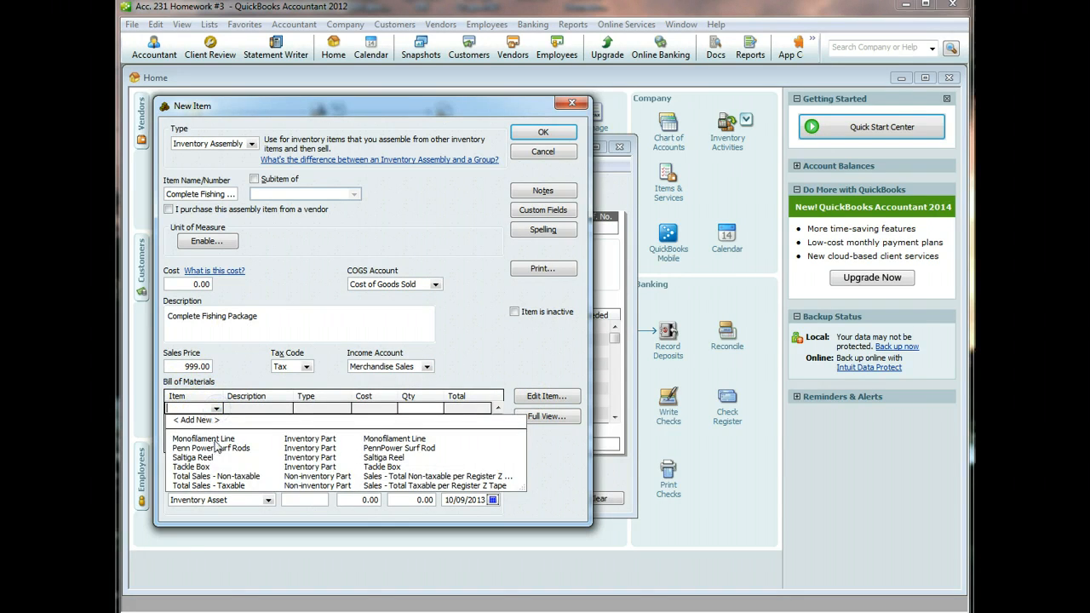
left_click(214, 440)
left_click(414, 410)
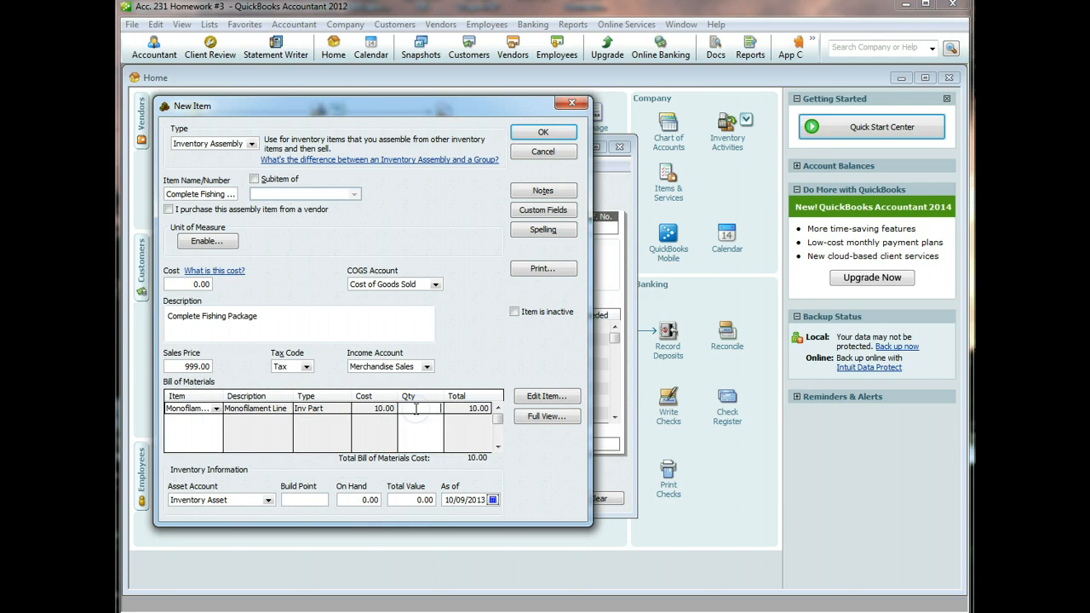
type("1")
left_click(195, 419)
left_click(218, 421)
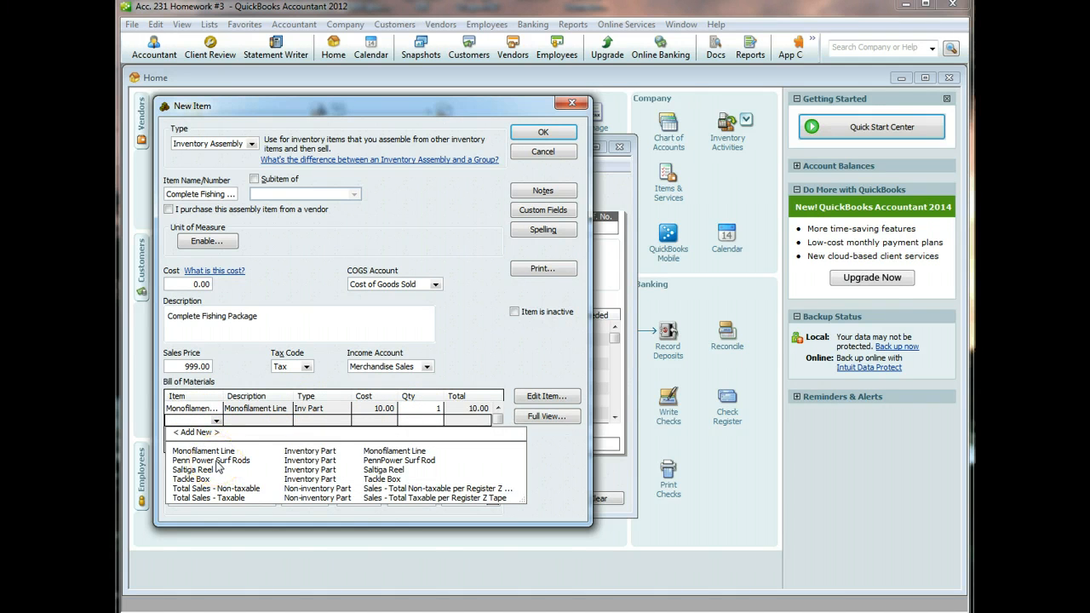
left_click(218, 460)
left_click(413, 421)
type("1")
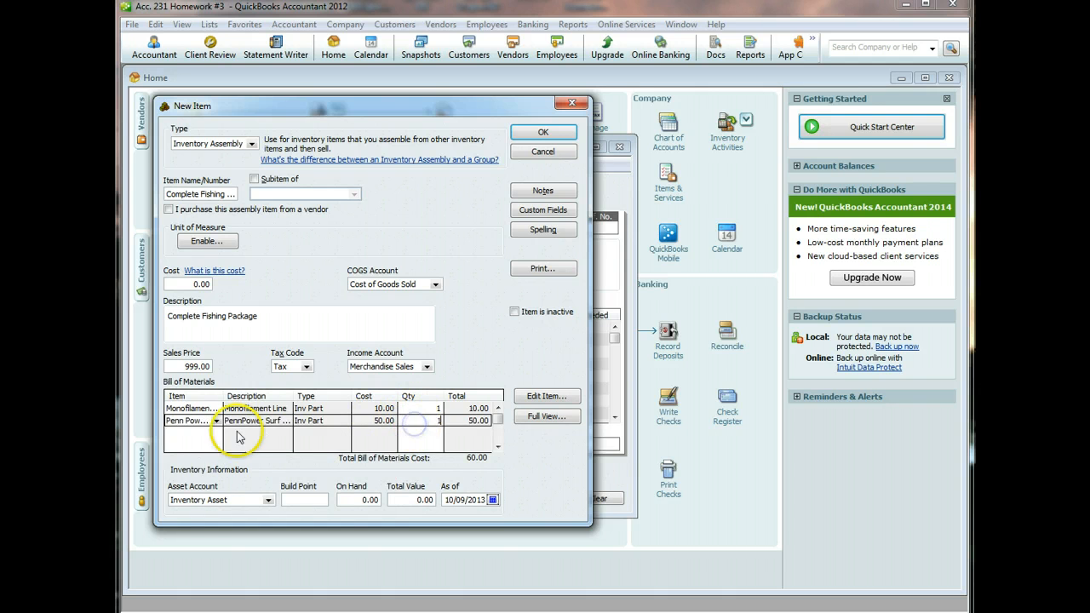
- Add Saltiga Reel and Tackle Box as the third and fourth components
left_click(204, 432)
left_click(217, 433)
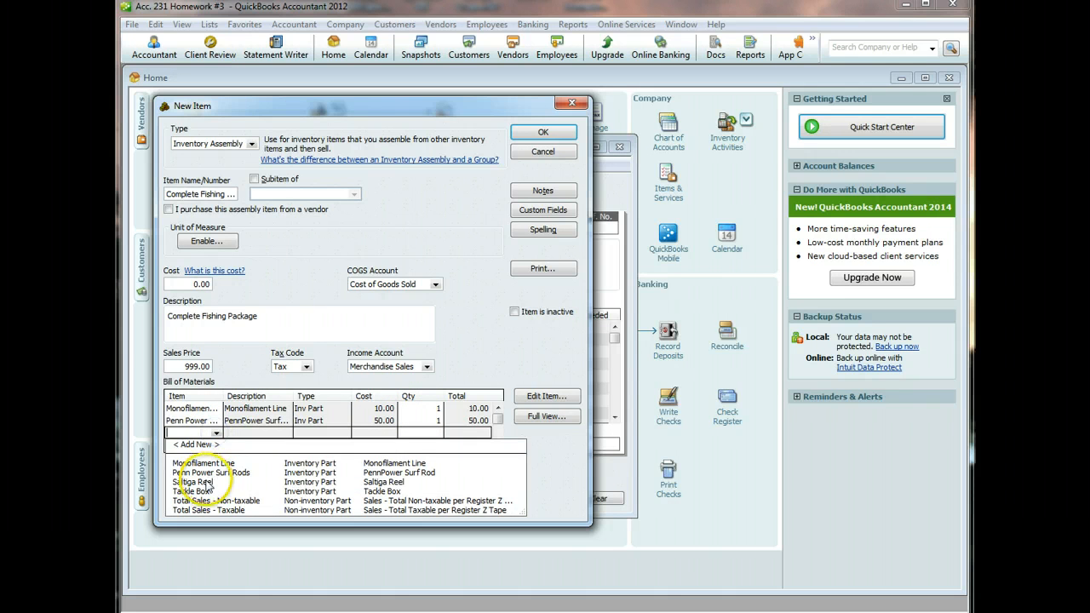
left_click(207, 482)
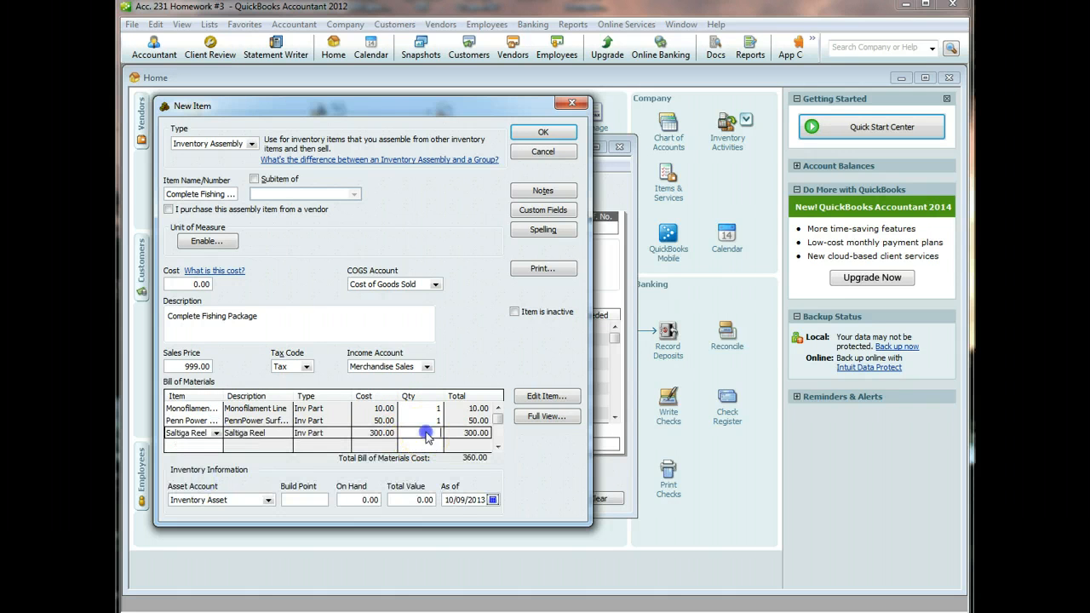
left_click(213, 444)
left_click(217, 445)
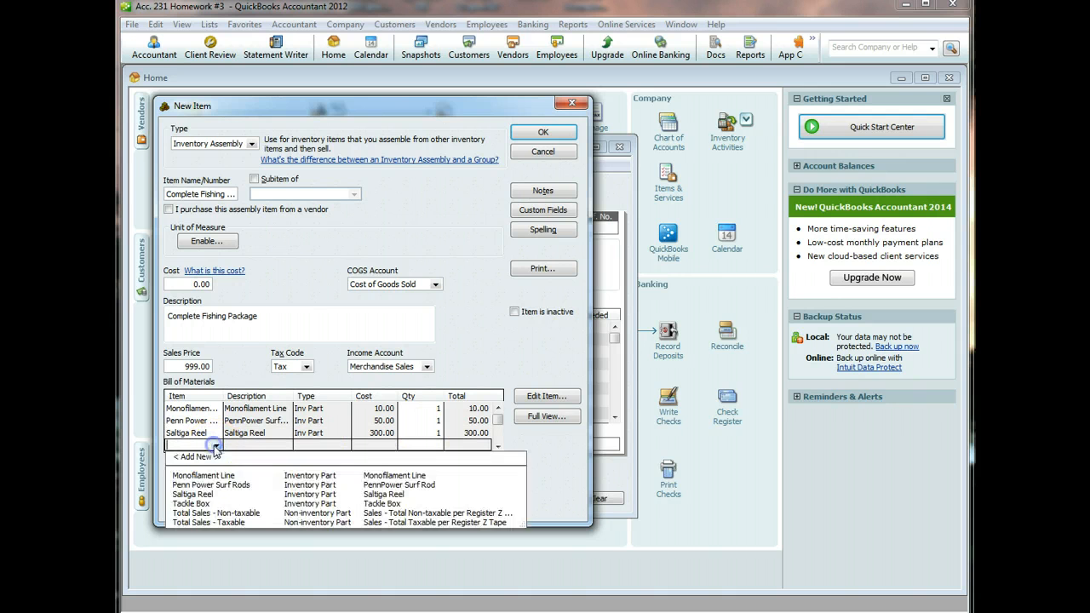
left_click(209, 505)
left_click(420, 443)
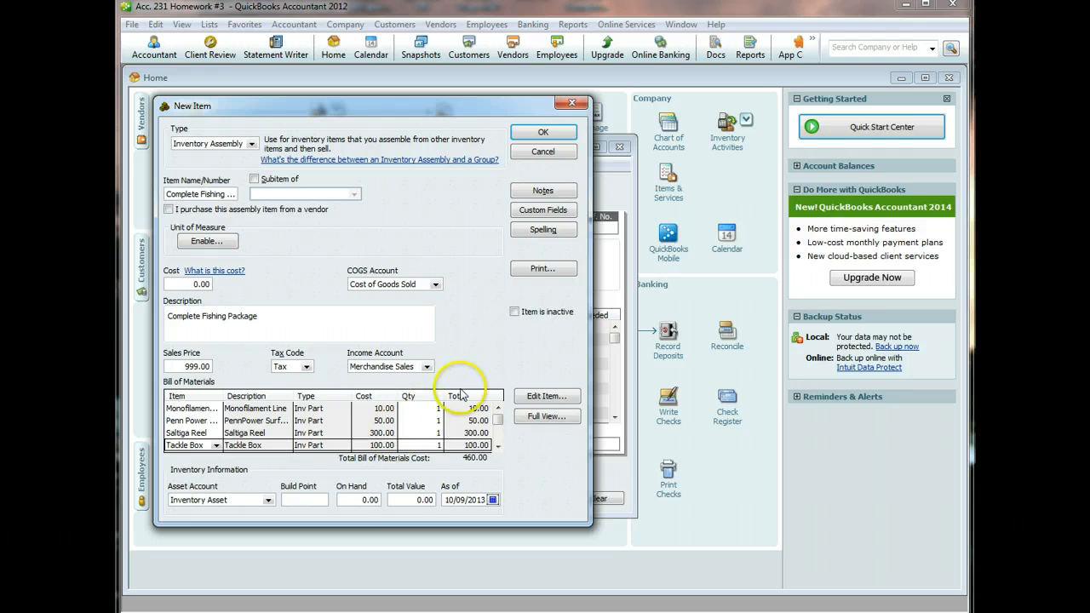
left_click(361, 410)
left_click(523, 395)
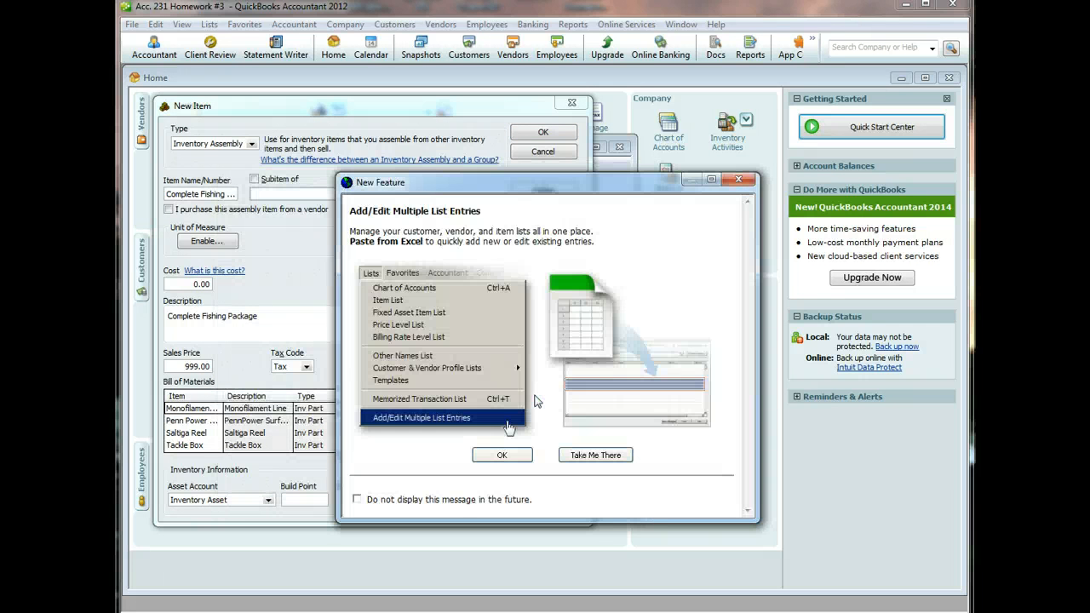
- Set Monofilament Line's cost to 12.00 and Penn Power Surf Rod's cost to 56.00, ignoring spelling
left_click(738, 179)
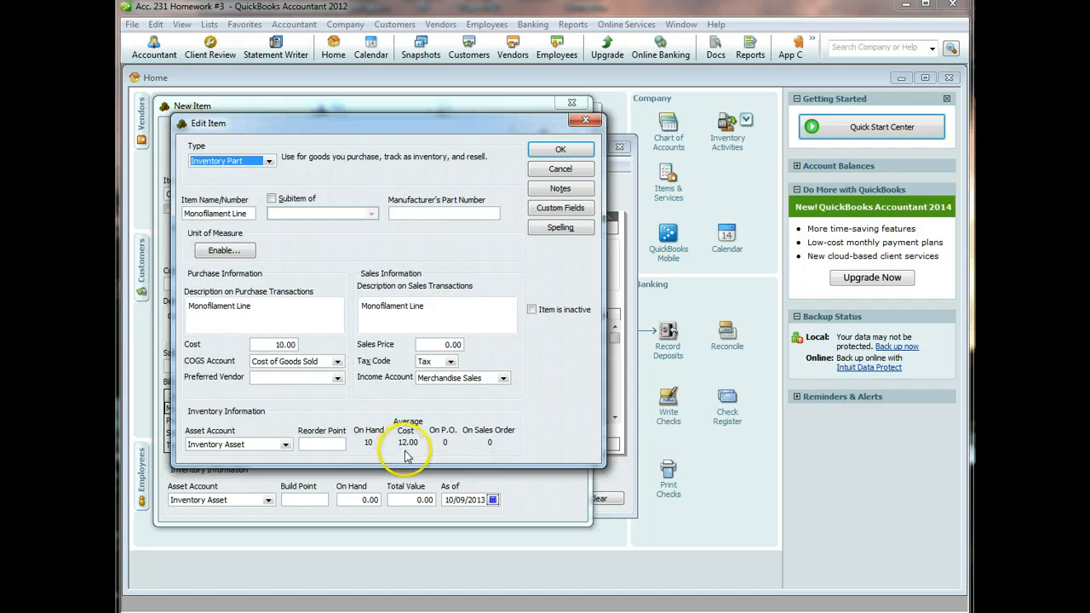
left_click(289, 344)
type("2")
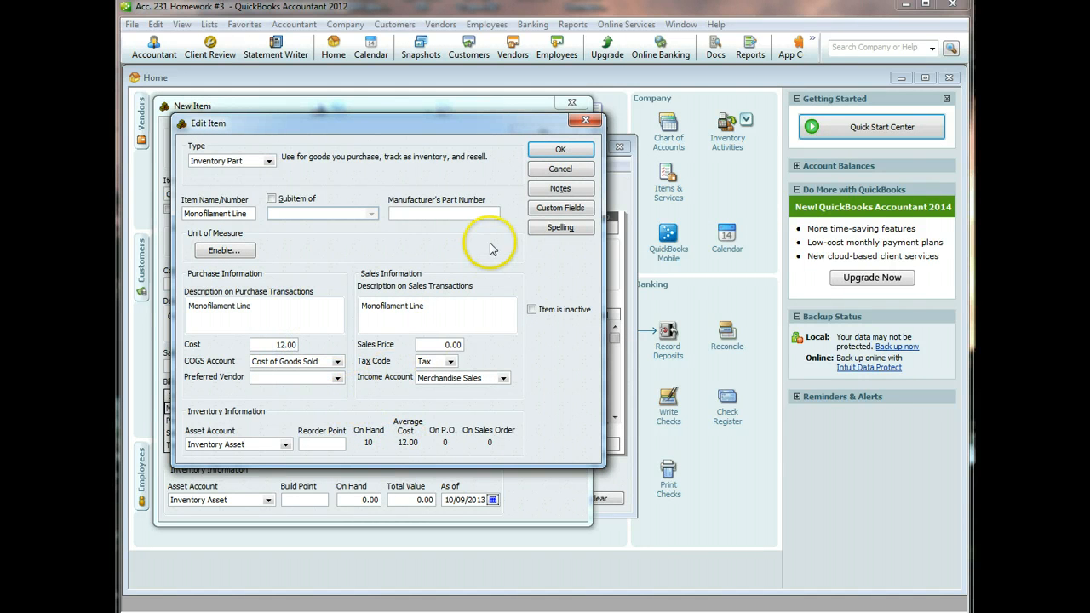
left_click(550, 151)
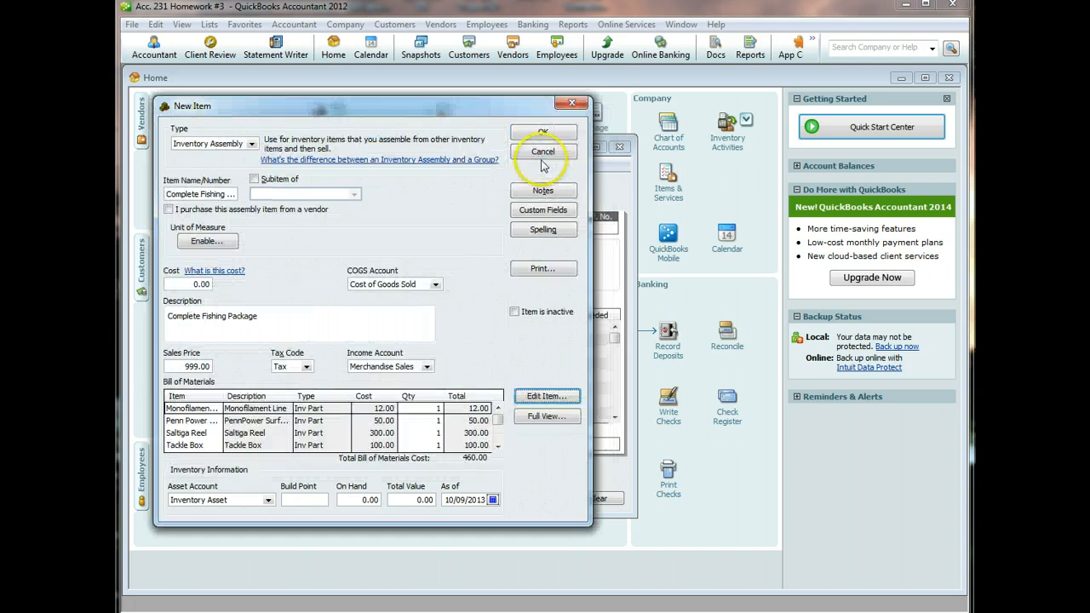
left_click(544, 397)
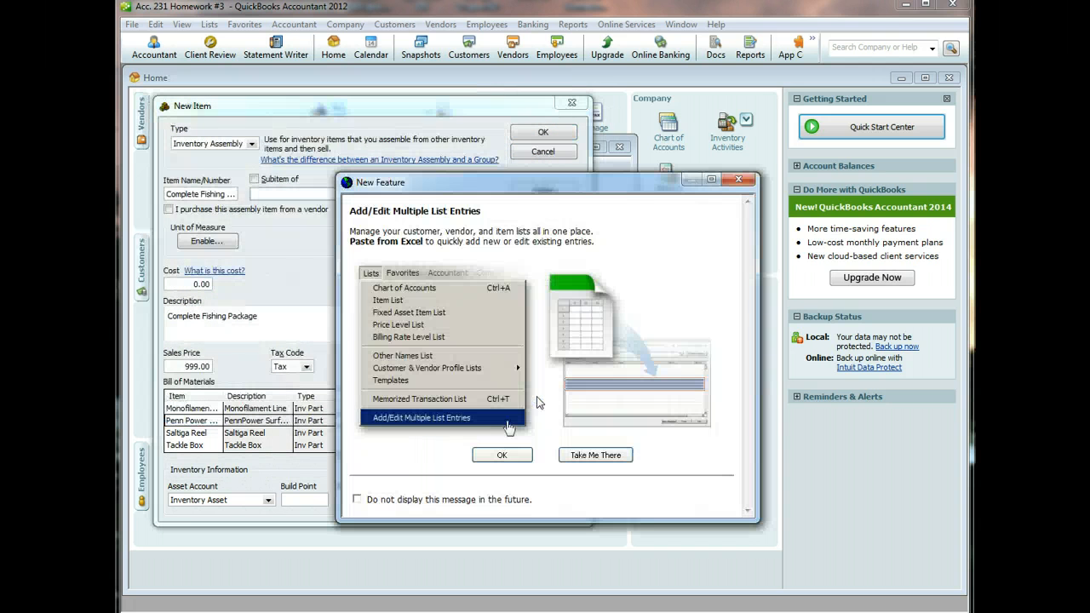
left_click(738, 179)
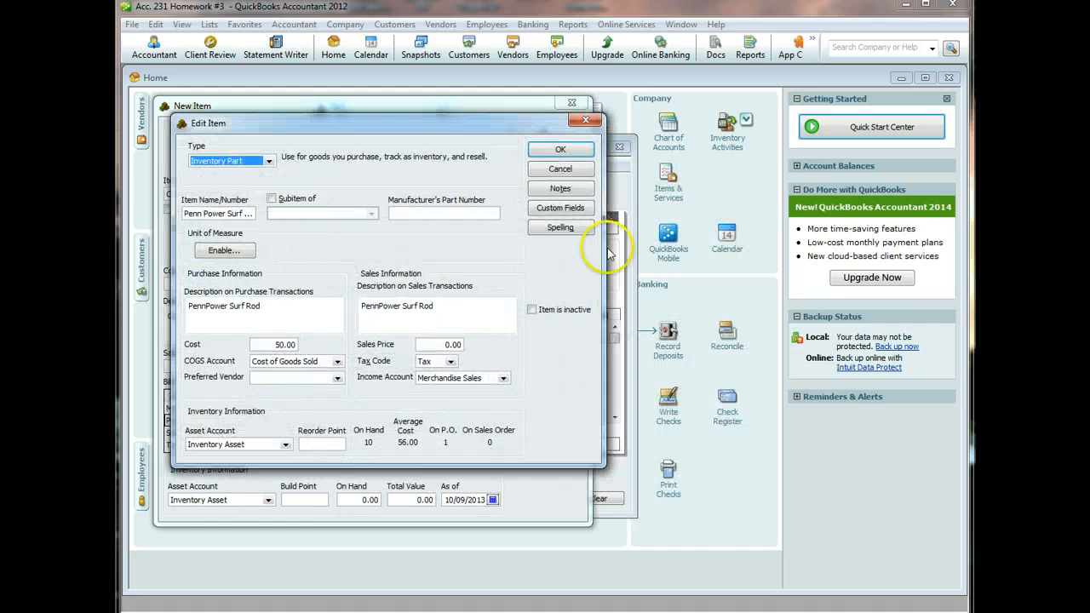
left_click(286, 345)
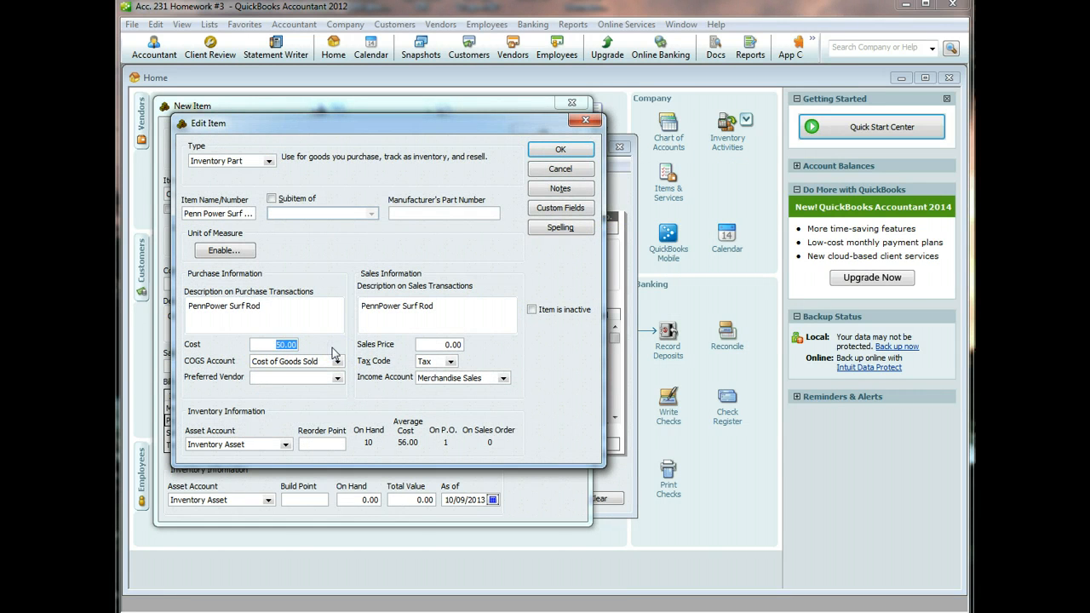
left_click(553, 149)
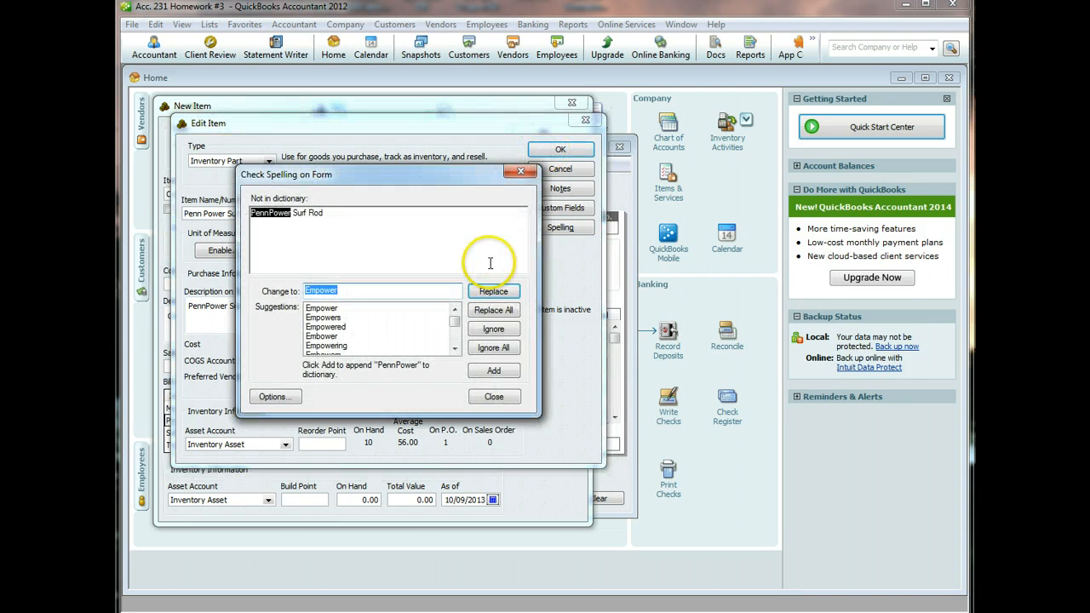
left_click(491, 328)
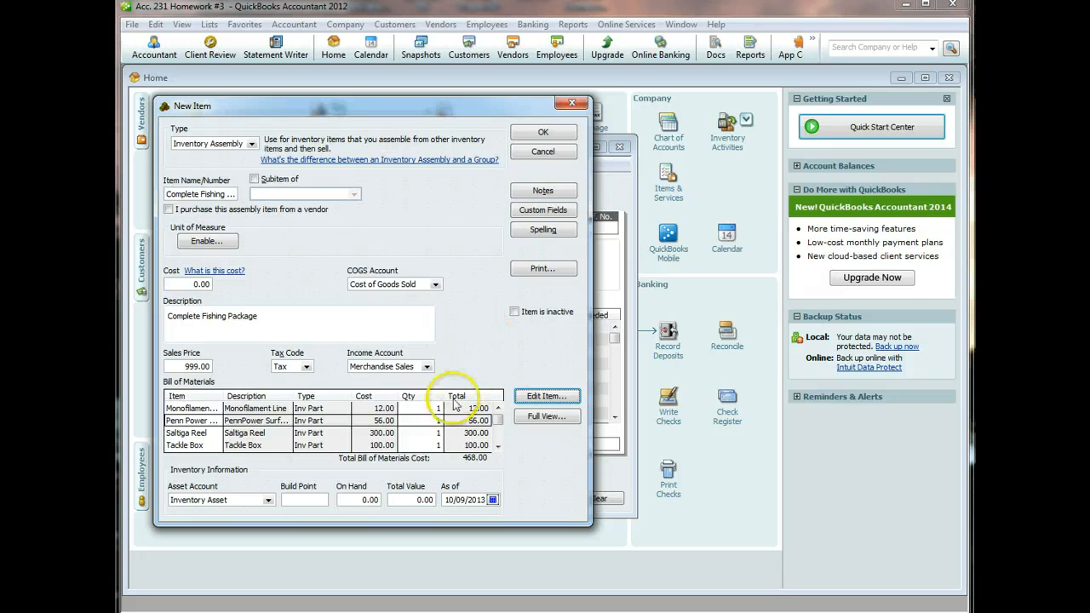
- Set Saltiga Reel's cost to 340.00 and Tackle Box's to 105.00, then save the assembly item
left_click(367, 434)
left_click(538, 397)
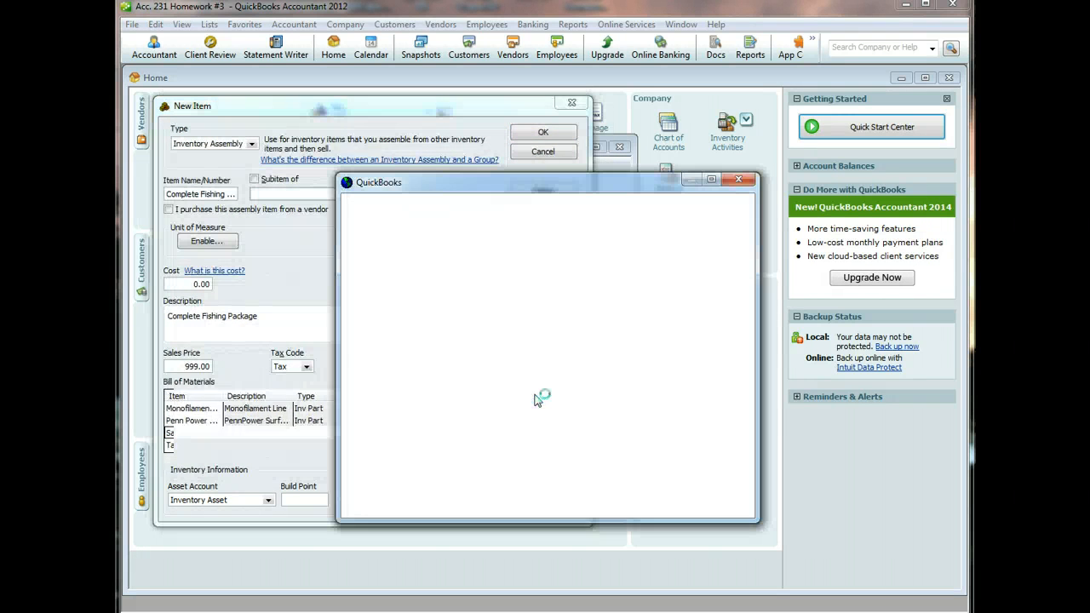
left_click(737, 182)
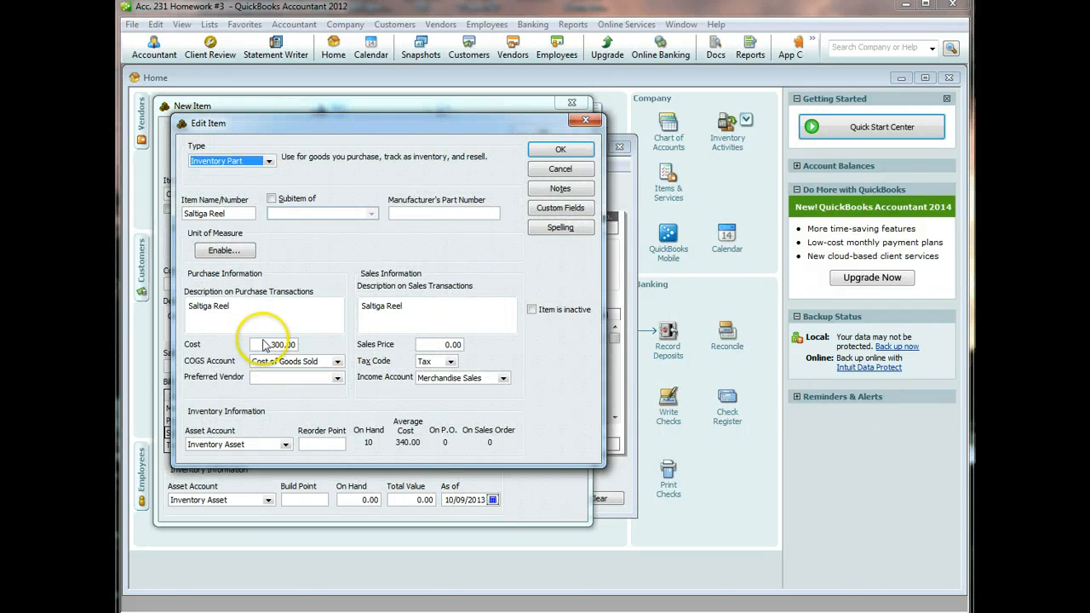
left_click_drag(264, 344, 324, 336)
type("340")
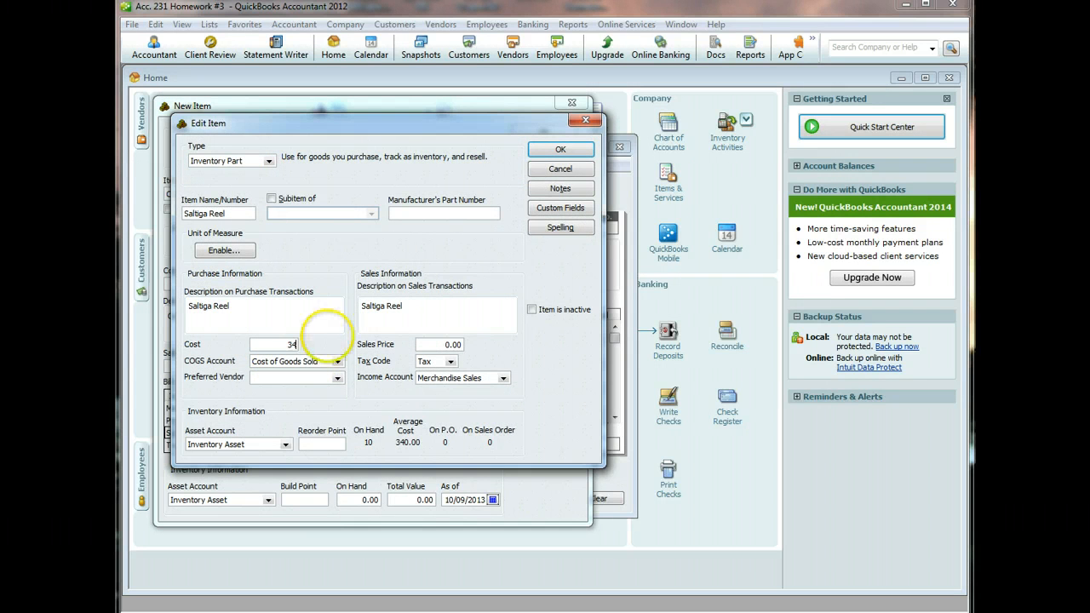
left_click(560, 150)
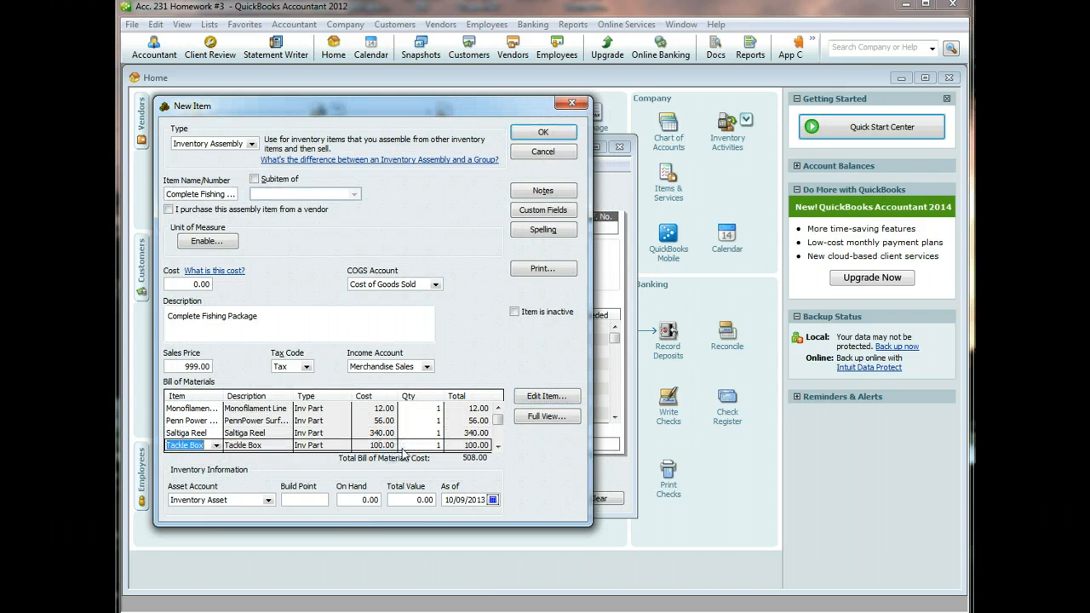
left_click(524, 398)
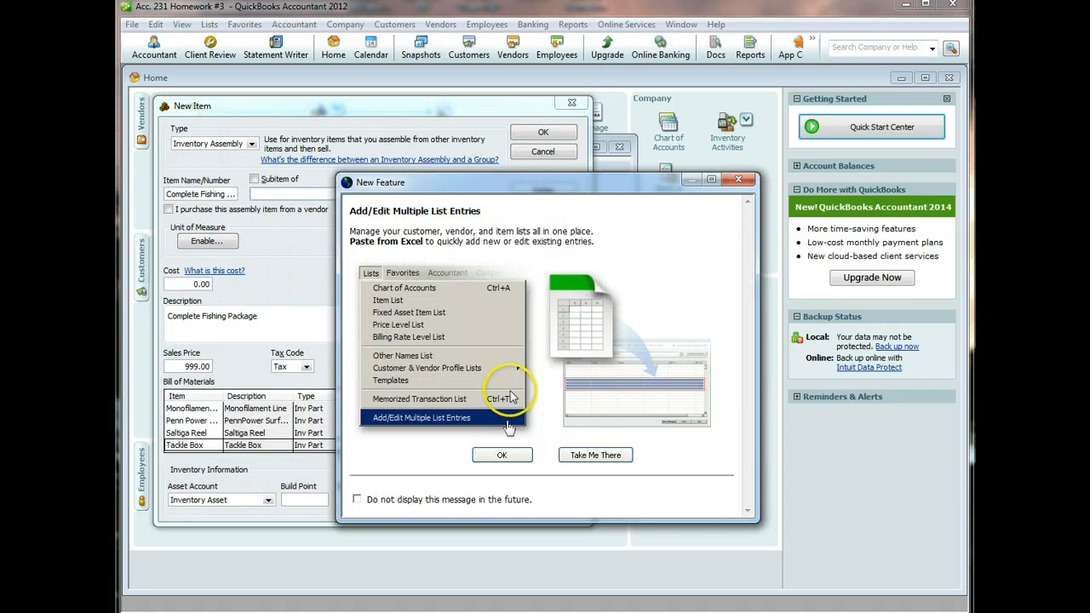
left_click(737, 179)
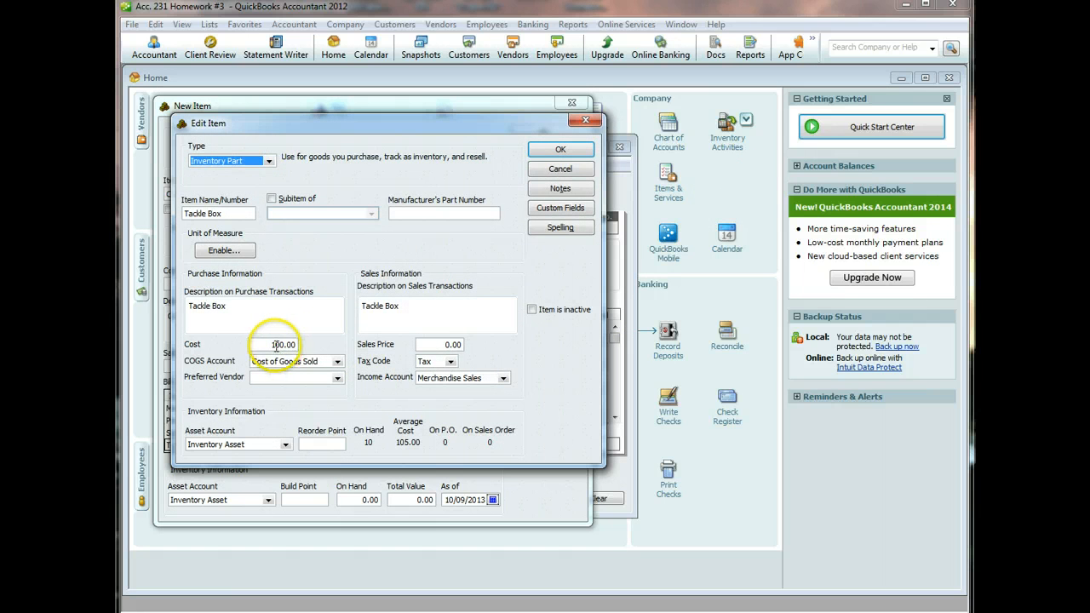
left_click(269, 344)
left_click_drag(269, 344, 318, 349)
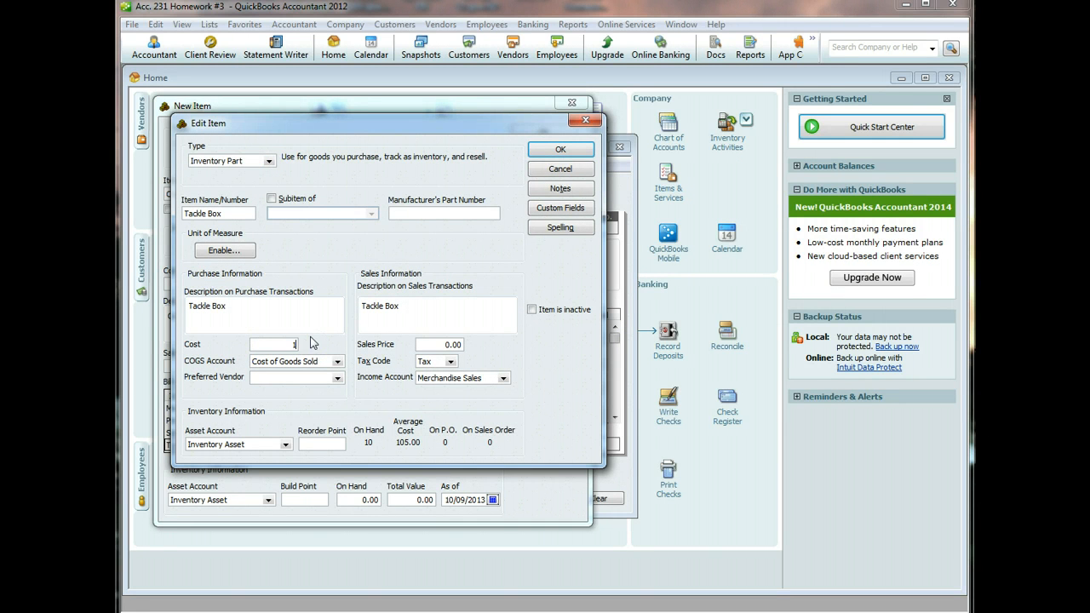
type("105")
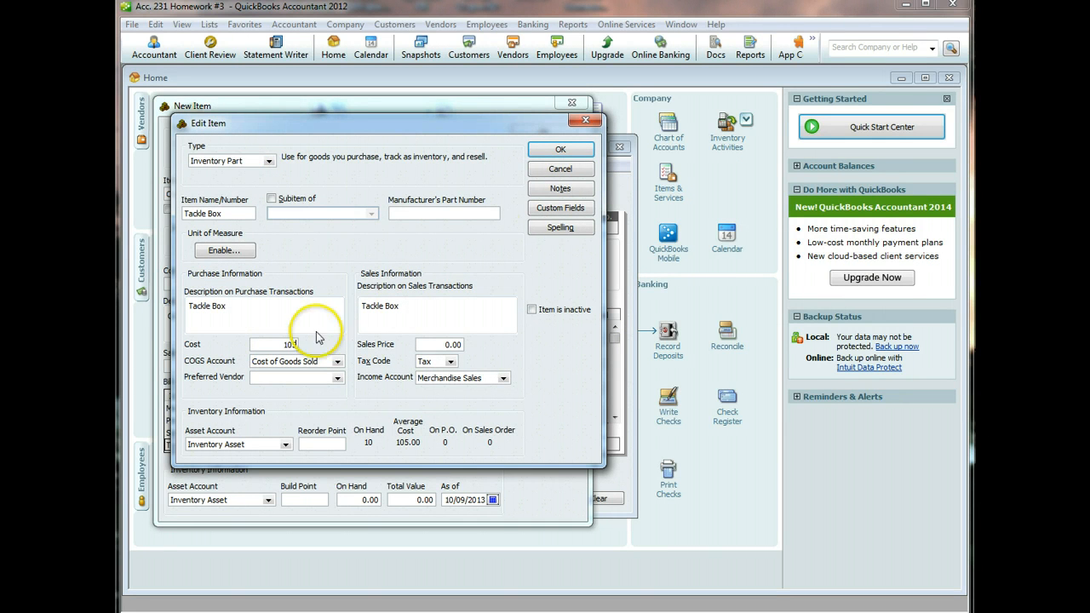
left_click(555, 151)
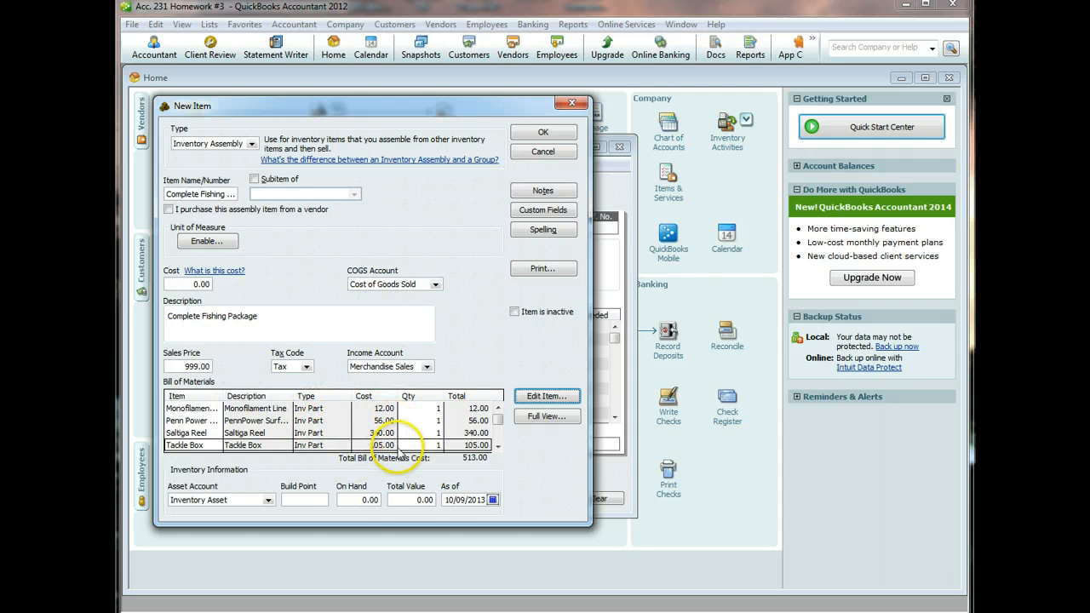
left_click(542, 134)
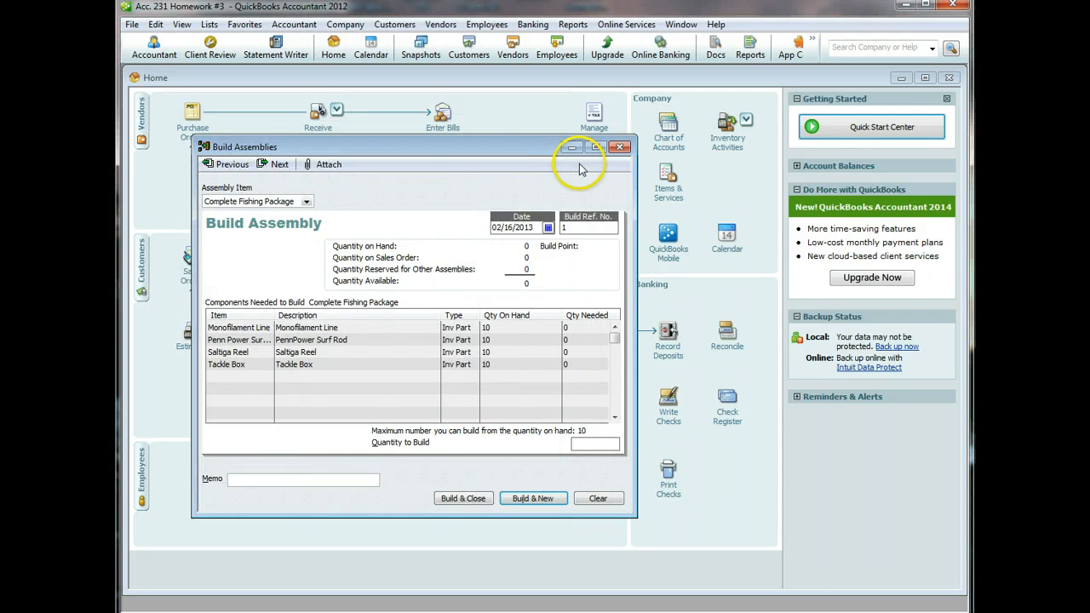
- Build 10 Complete Fishing Packages with memo 'Assemble Fishing Packages', accepting the past-date warning
left_click(596, 446)
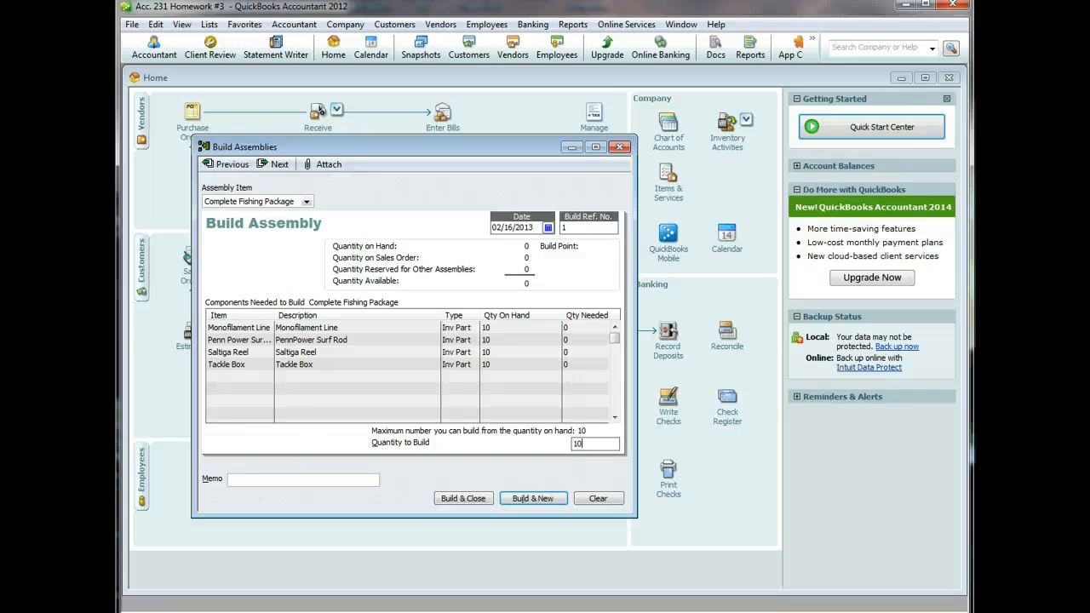
left_click(302, 479)
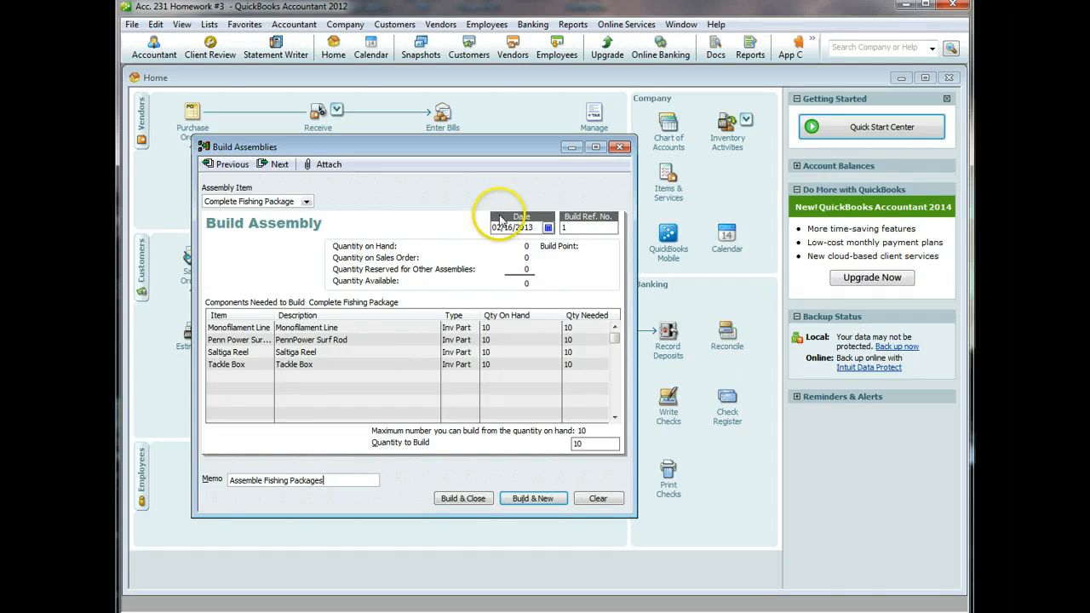
left_click(462, 498)
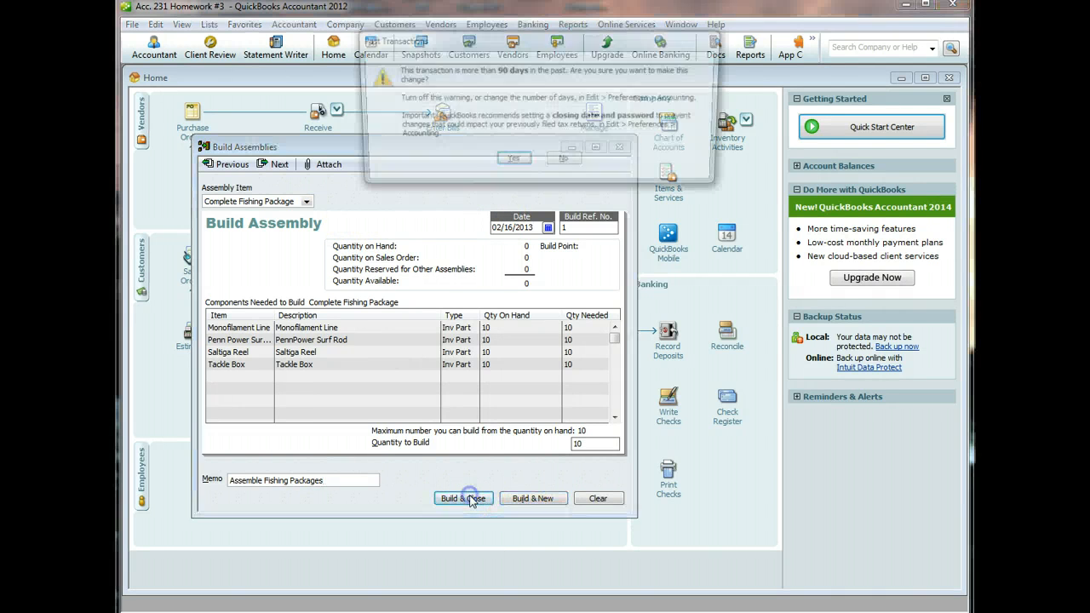
left_click(512, 162)
left_click(570, 24)
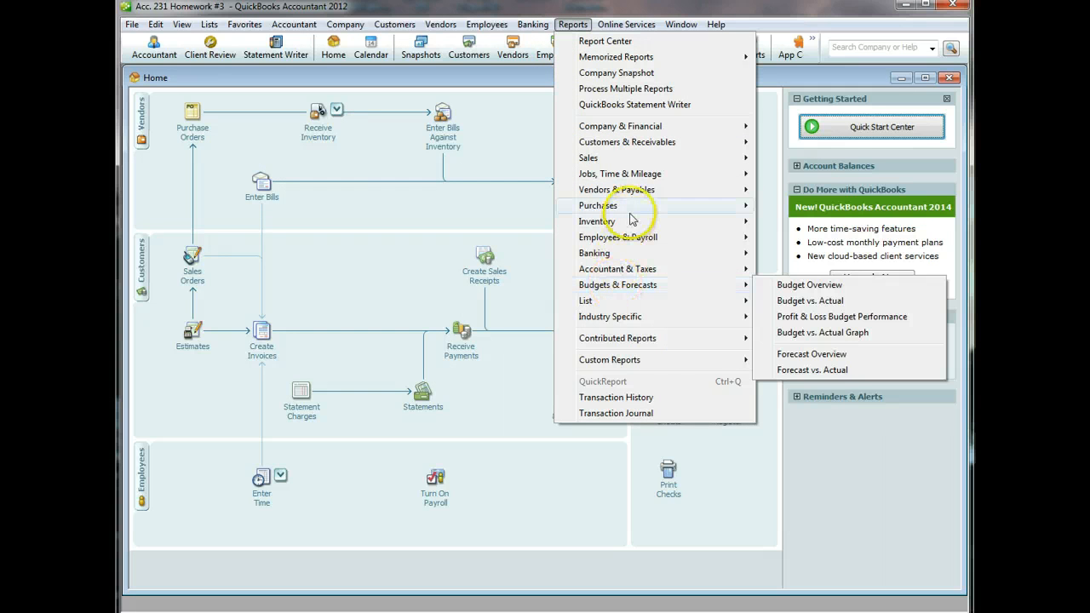
- View the Inventory Valuation Summary for all dates, then close it without memorizing
mouse_move(671, 223)
left_click(828, 222)
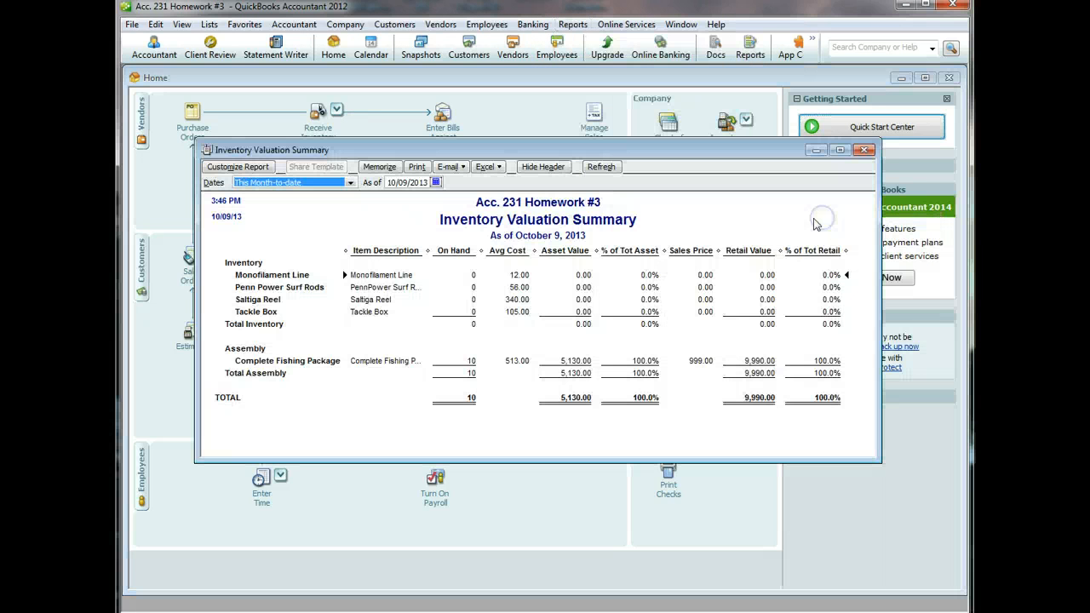
left_click(349, 182)
left_click(334, 194)
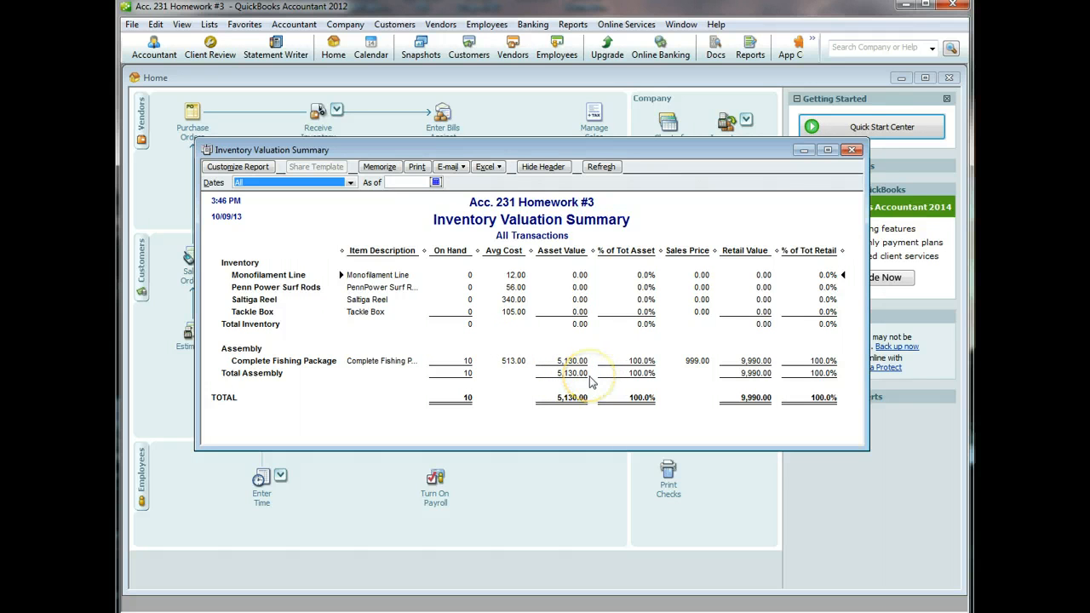
left_click(854, 151)
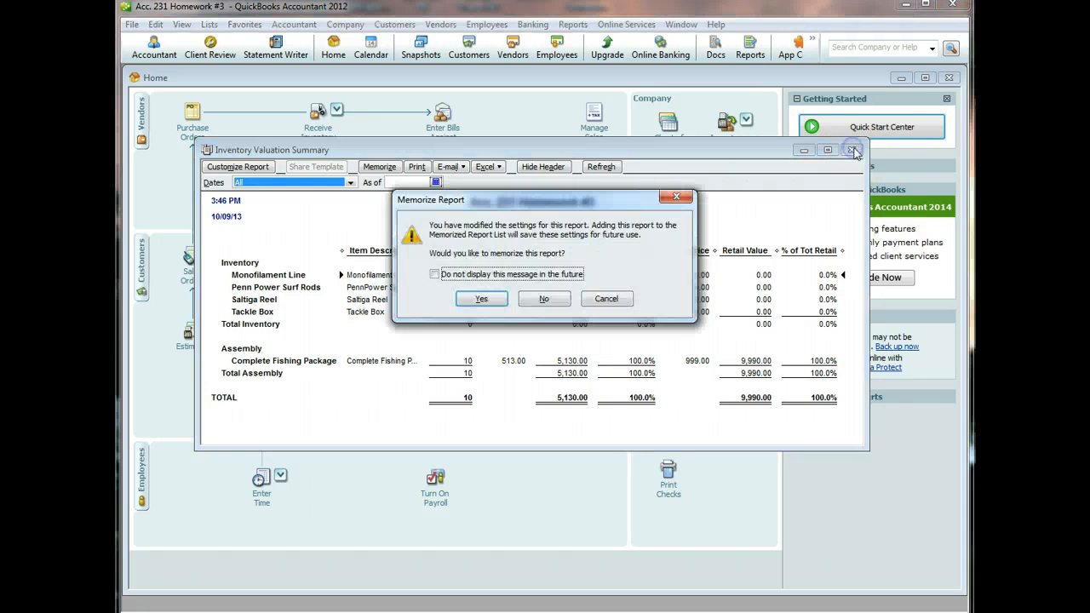
left_click(543, 301)
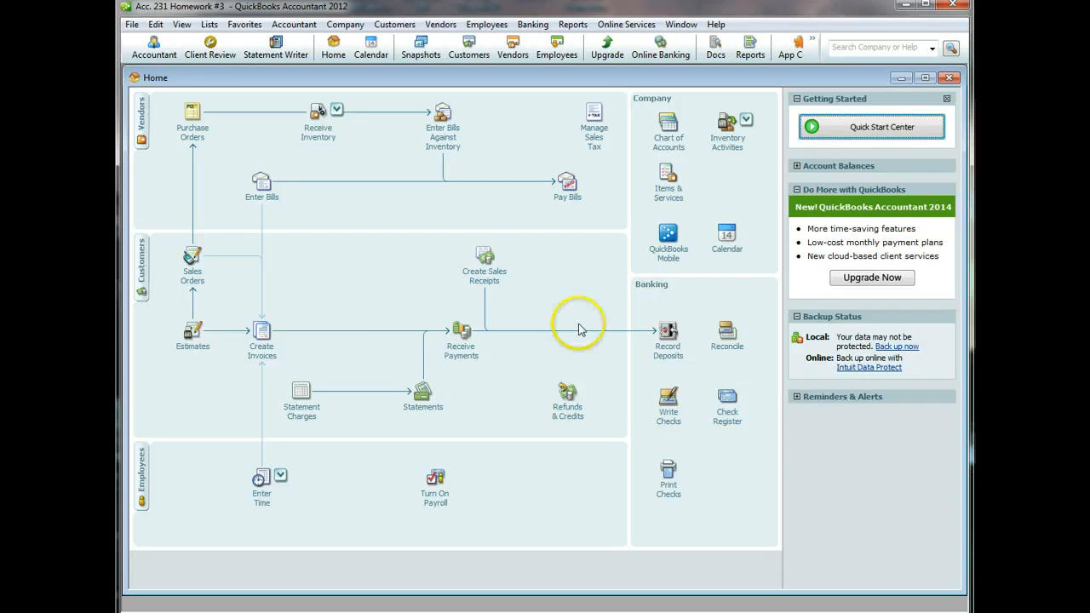
- Start check 3 to a new payee, quick-adding the name, with memo 'Assembly Charges'
left_click(679, 419)
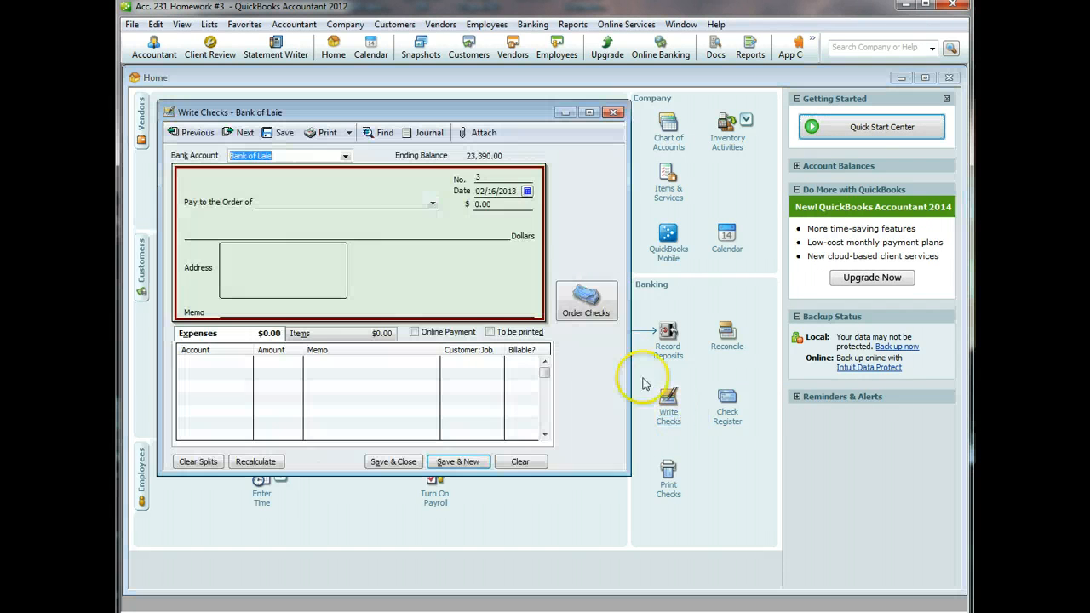
left_click(407, 198)
left_click(407, 202)
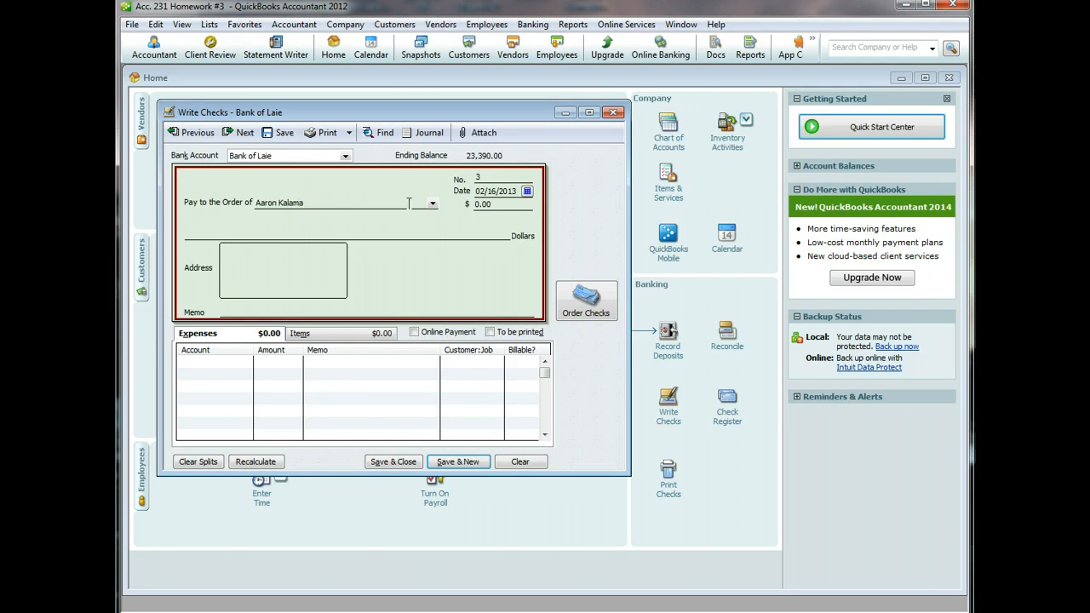
key("Tab")
left_click(452, 144)
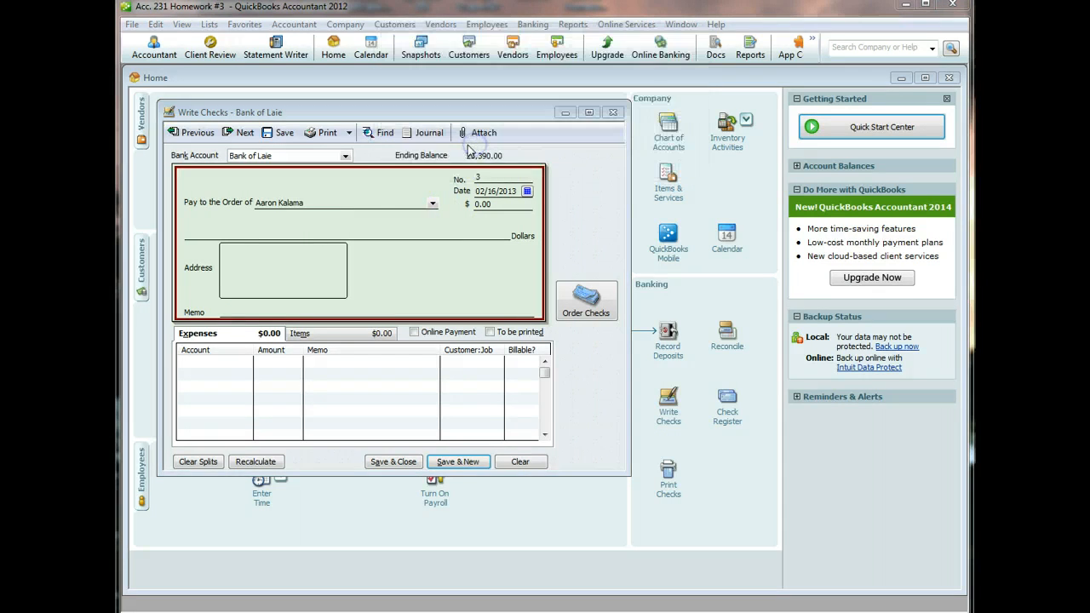
left_click(499, 309)
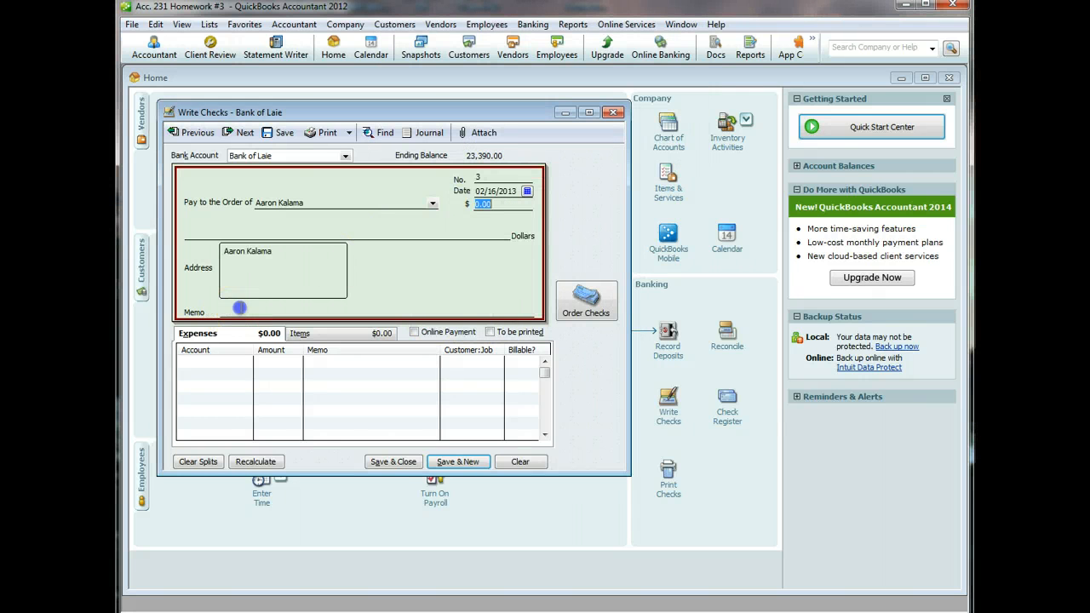
left_click(239, 308)
key("Tab")
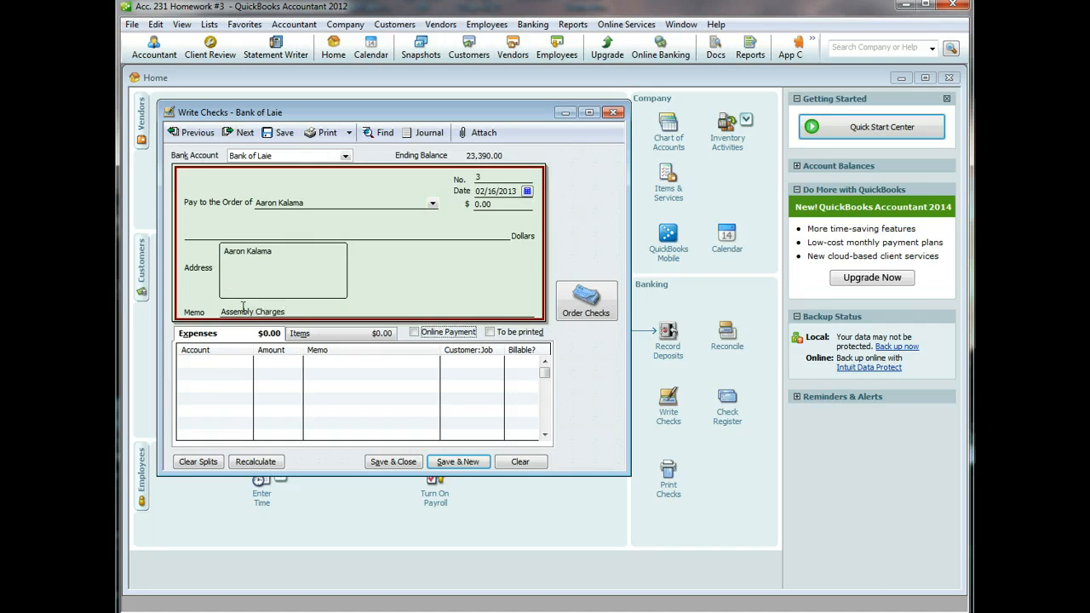
- Charge 250.00 to Inventory Adjustment and save the back-dated check
left_click(242, 363)
left_click(244, 362)
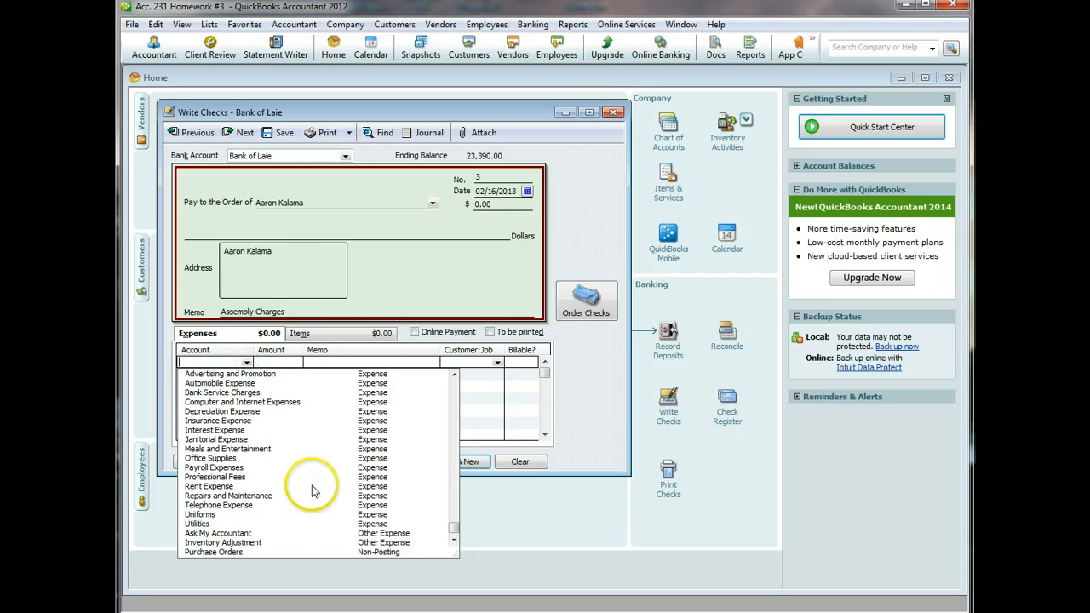
left_click(244, 543)
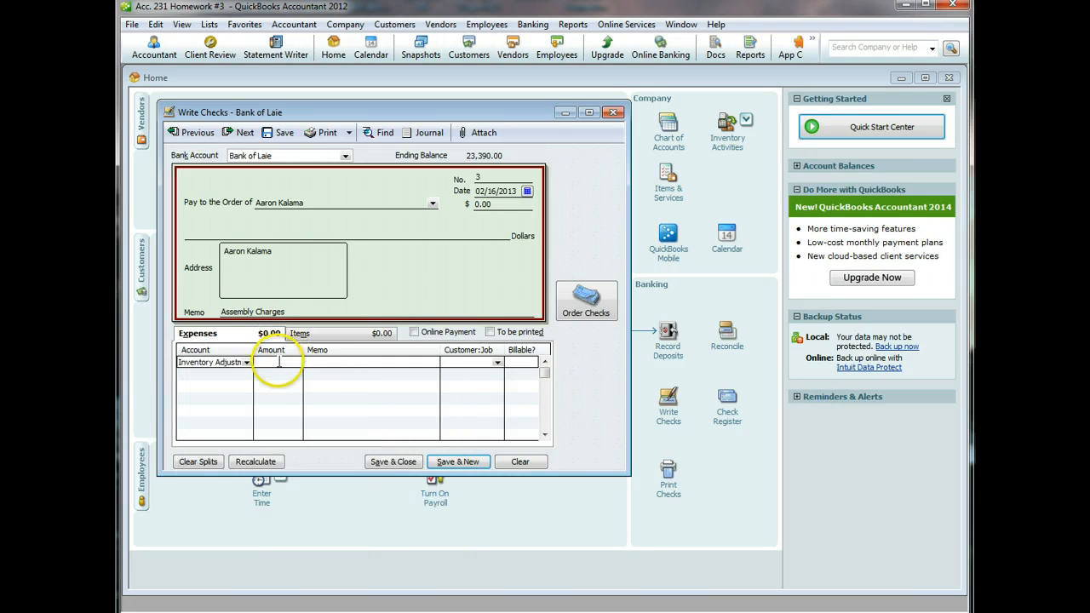
left_click(282, 360)
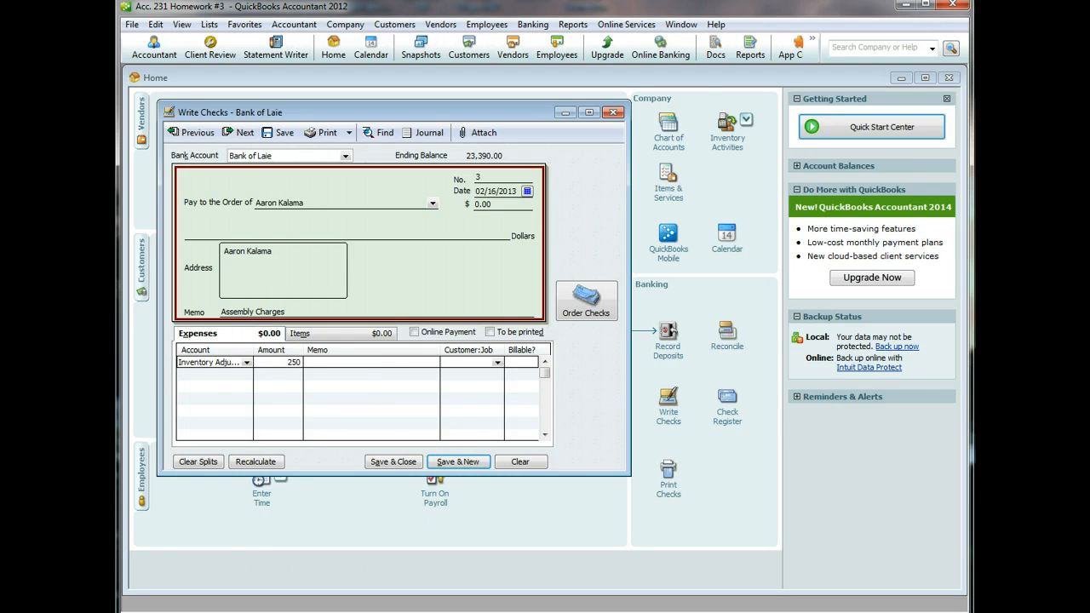
type("250")
left_click(362, 362)
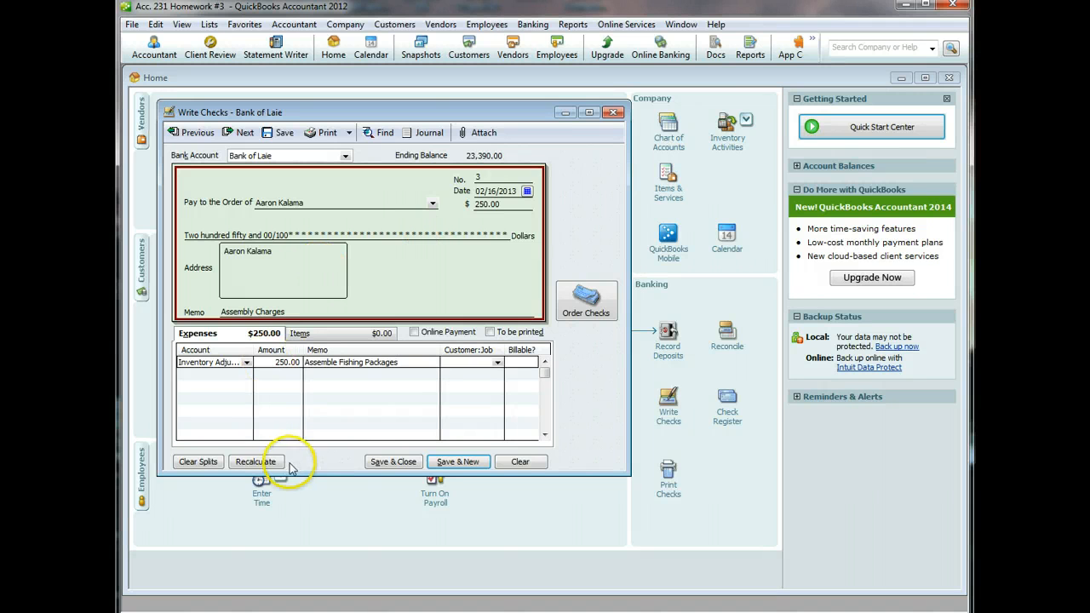
left_click(377, 466)
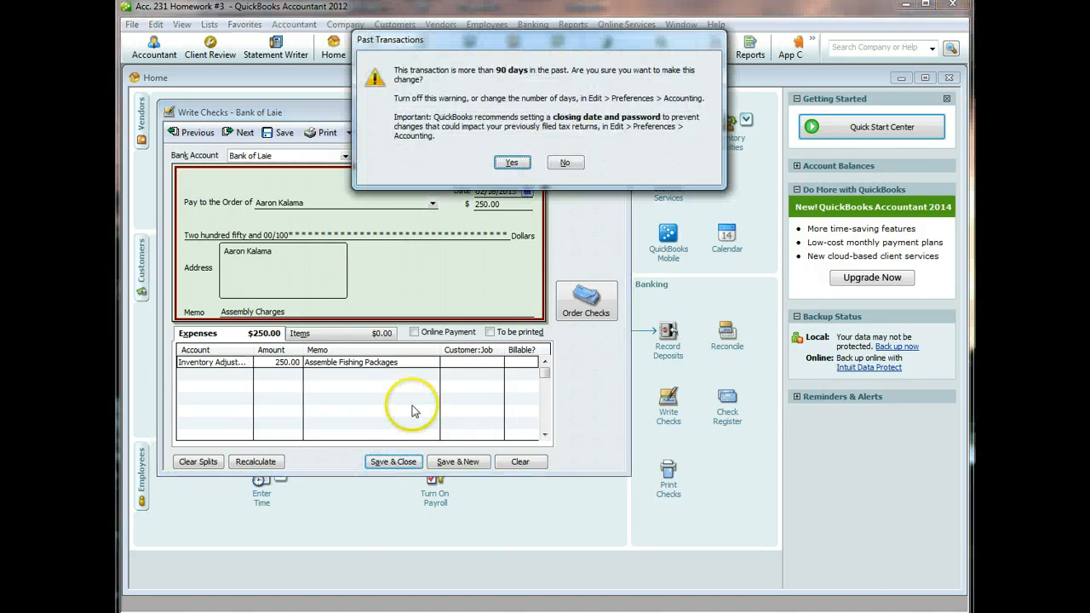
left_click(511, 162)
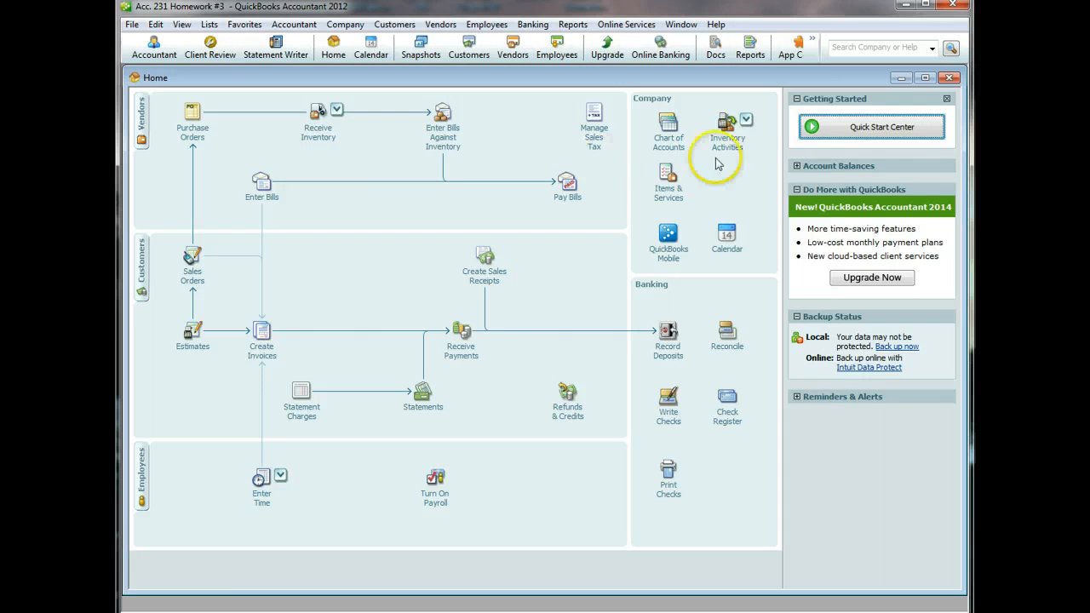
- Make a Total Value adjustment setting Complete Fishing Package to 5,380.00, with memo, and save it
left_click(737, 143)
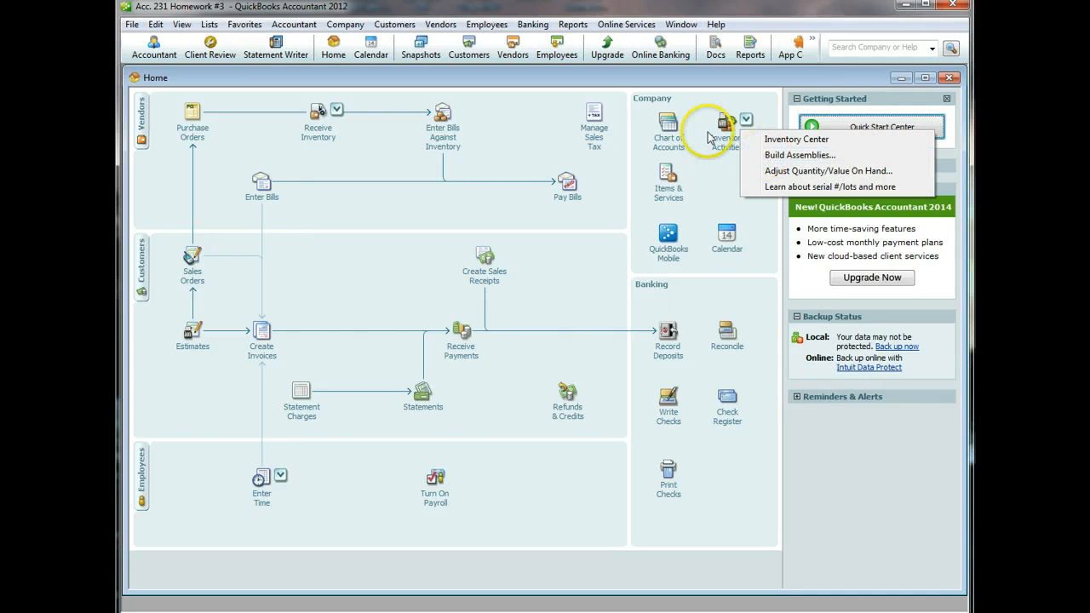
left_click(775, 170)
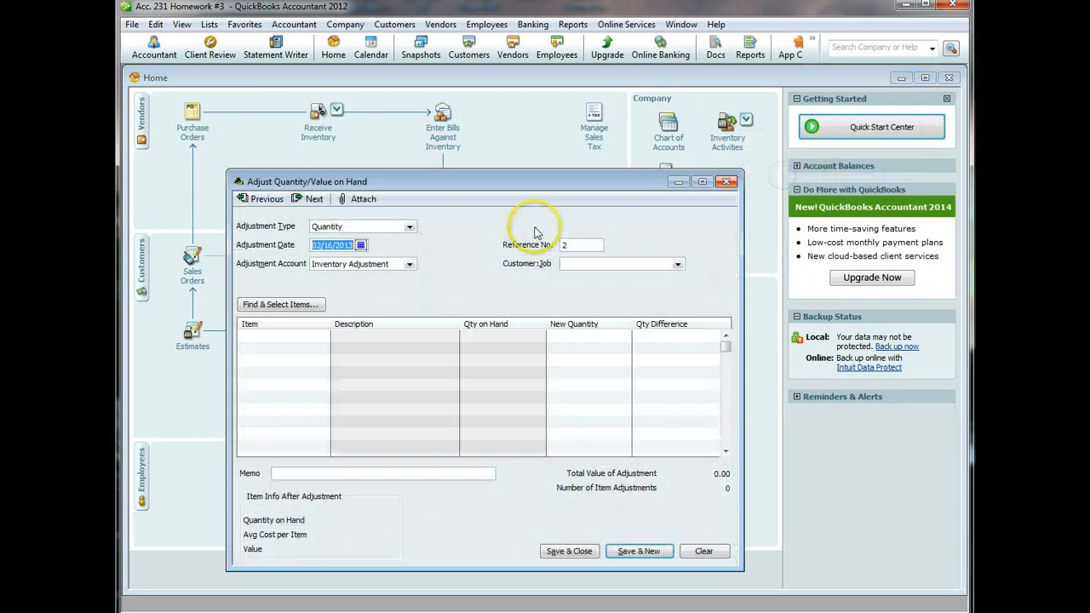
left_click(409, 227)
left_click(396, 247)
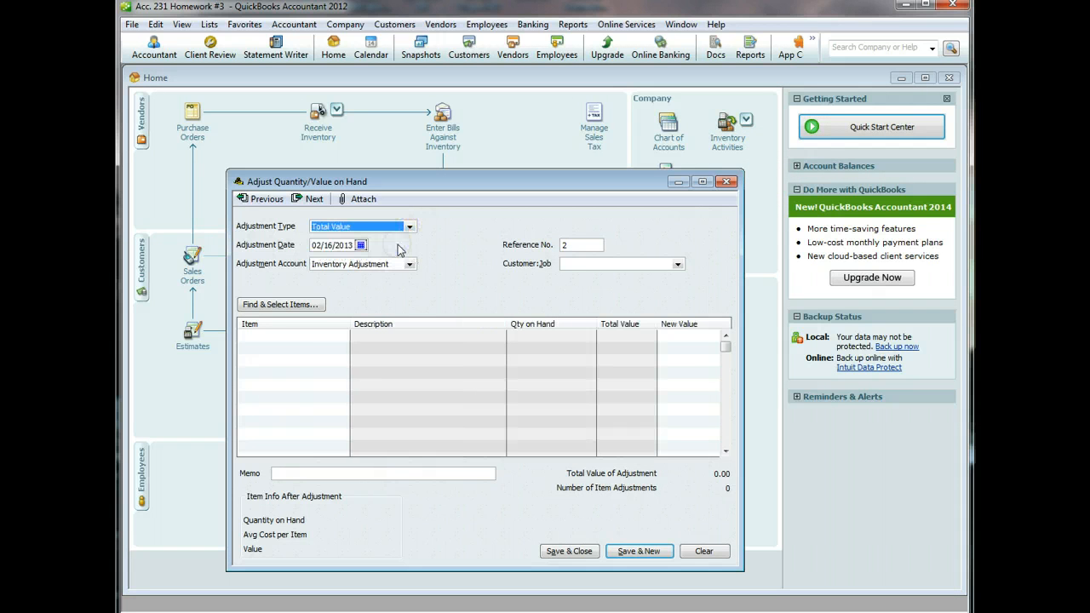
left_click(317, 338)
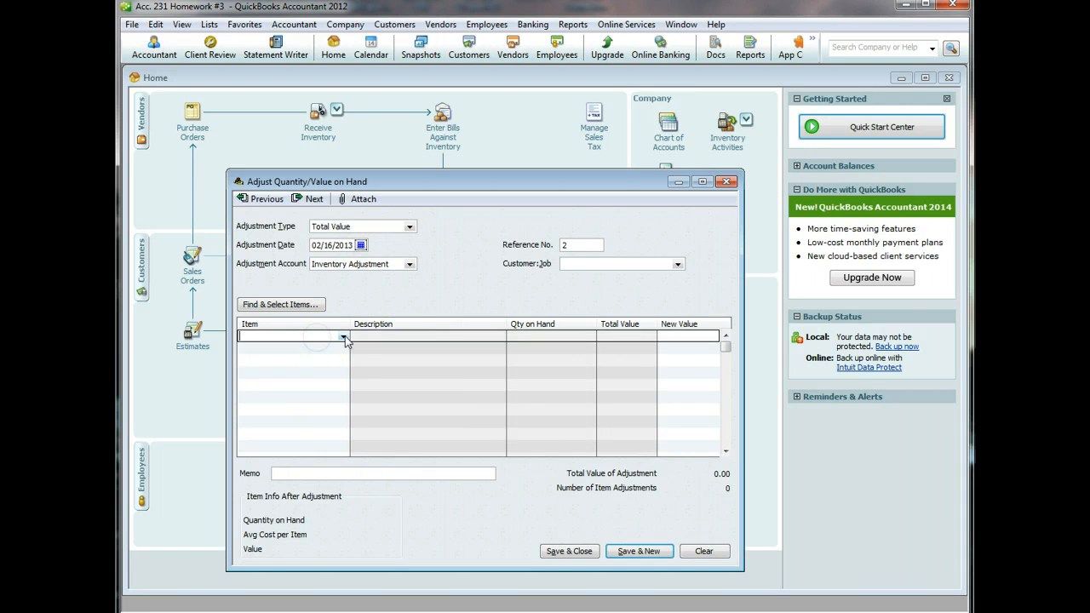
left_click(343, 337)
left_click(324, 404)
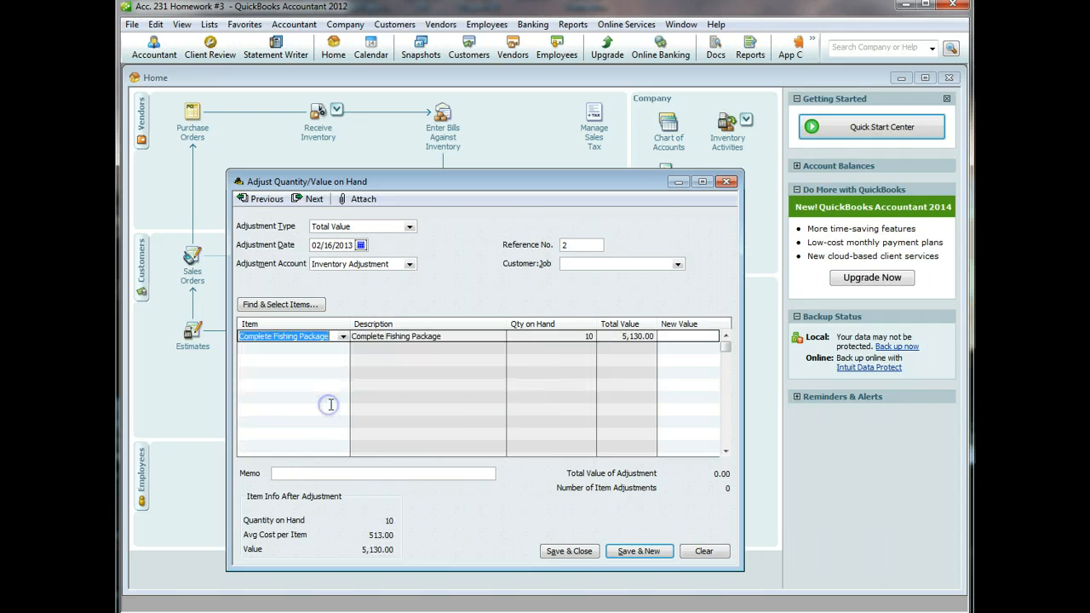
left_click(699, 336)
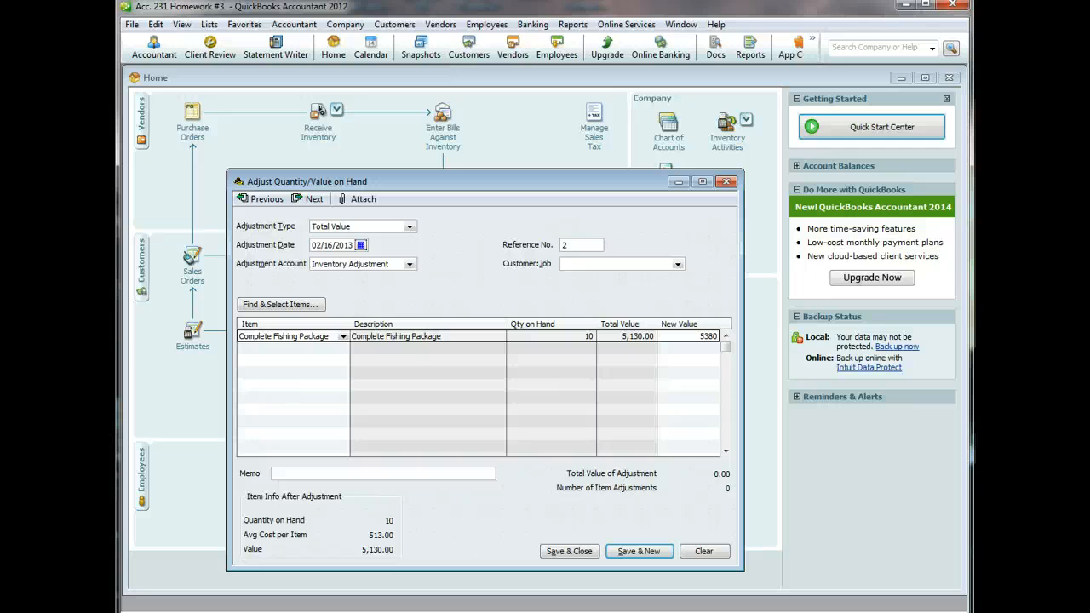
left_click(434, 473)
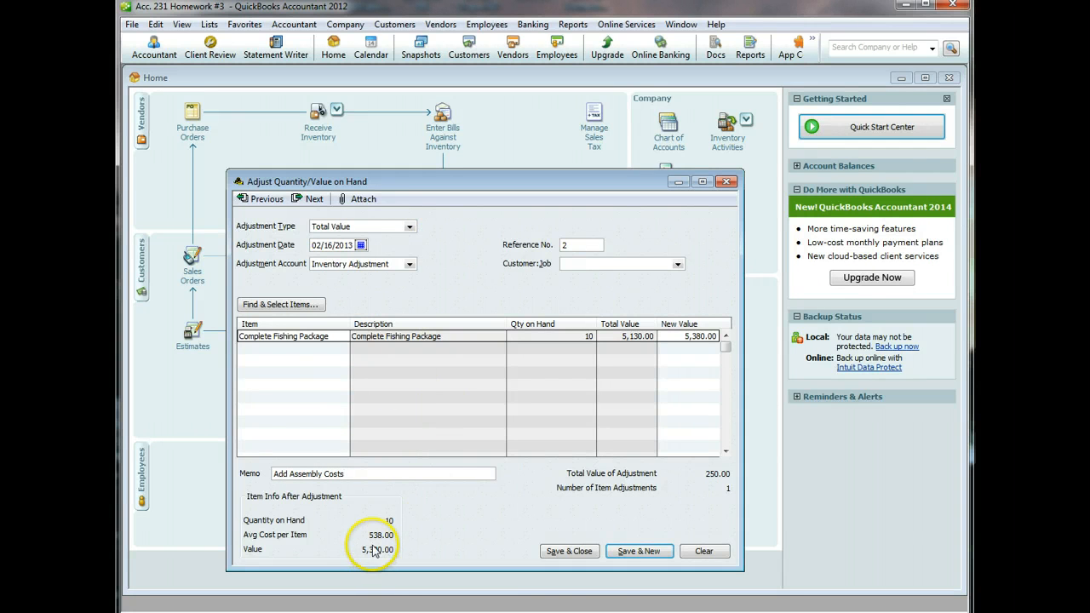
left_click(568, 552)
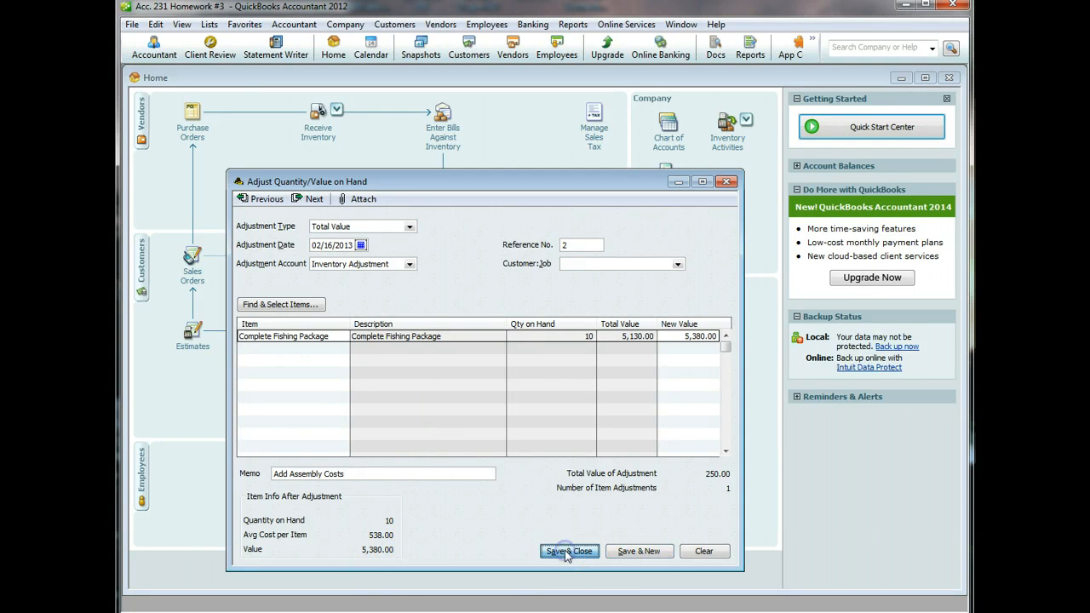
left_click(511, 162)
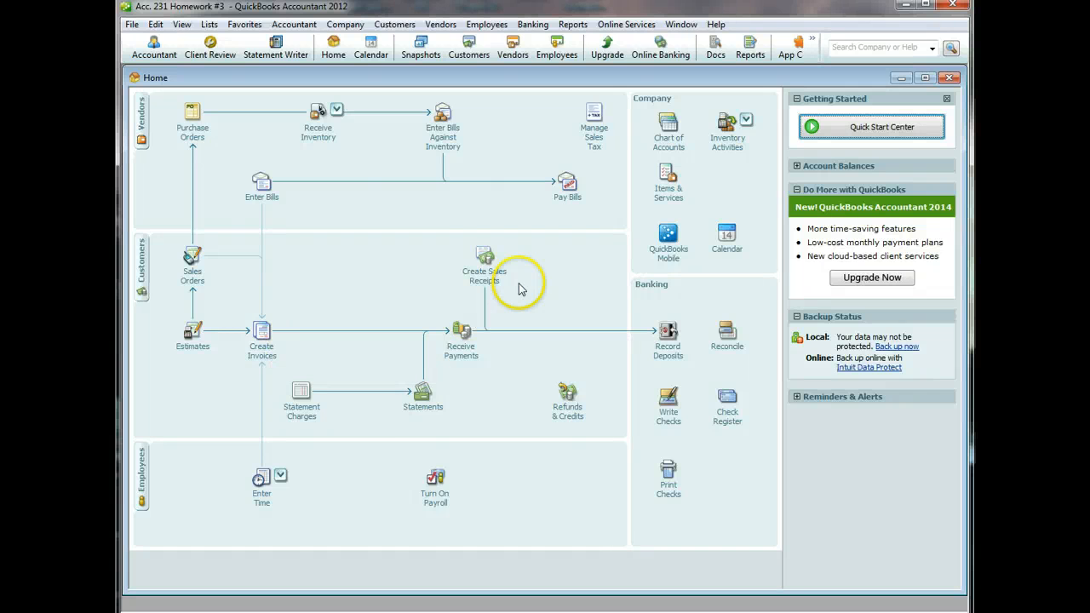
- Open a blank Sales Receipt form from the Home page, ready as sale no. 1
left_click(484, 265)
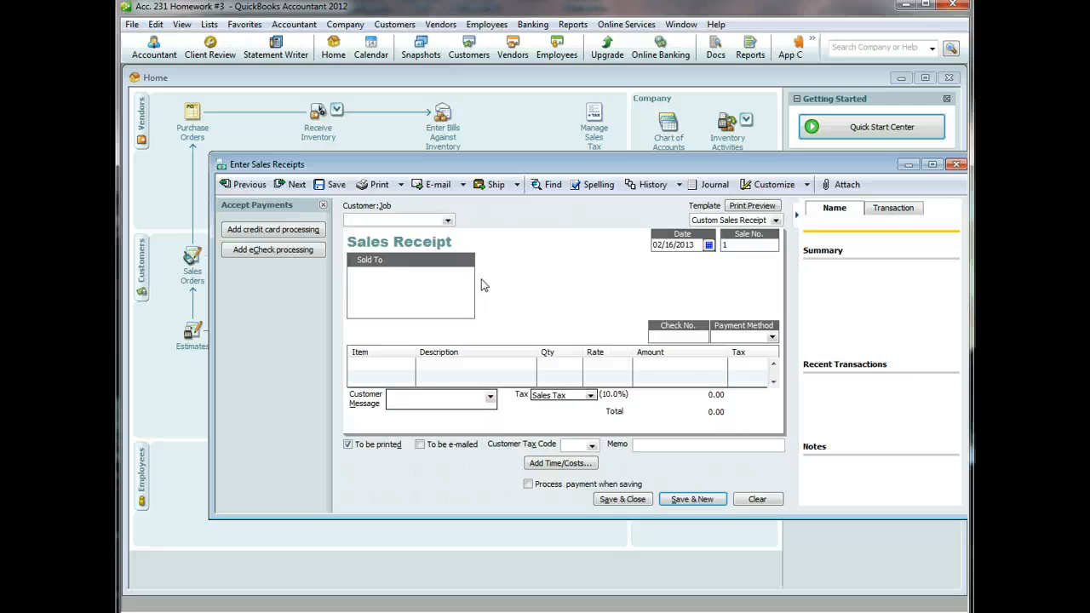
- Date the receipt 02/20/2013 and enter the customer name without adding it to the list
left_click(709, 245)
left_click(716, 315)
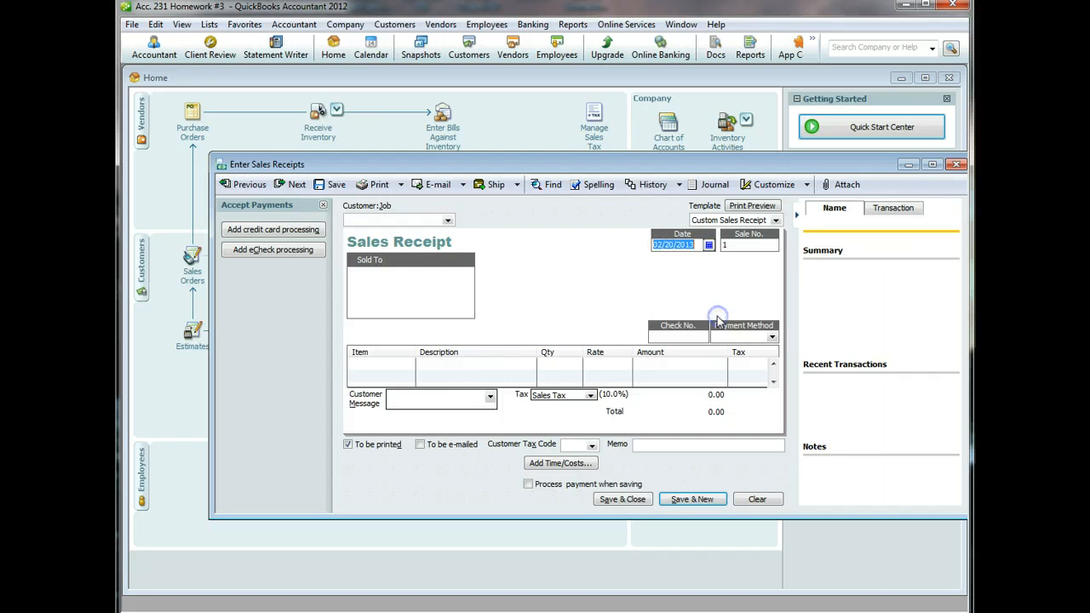
left_click(418, 220)
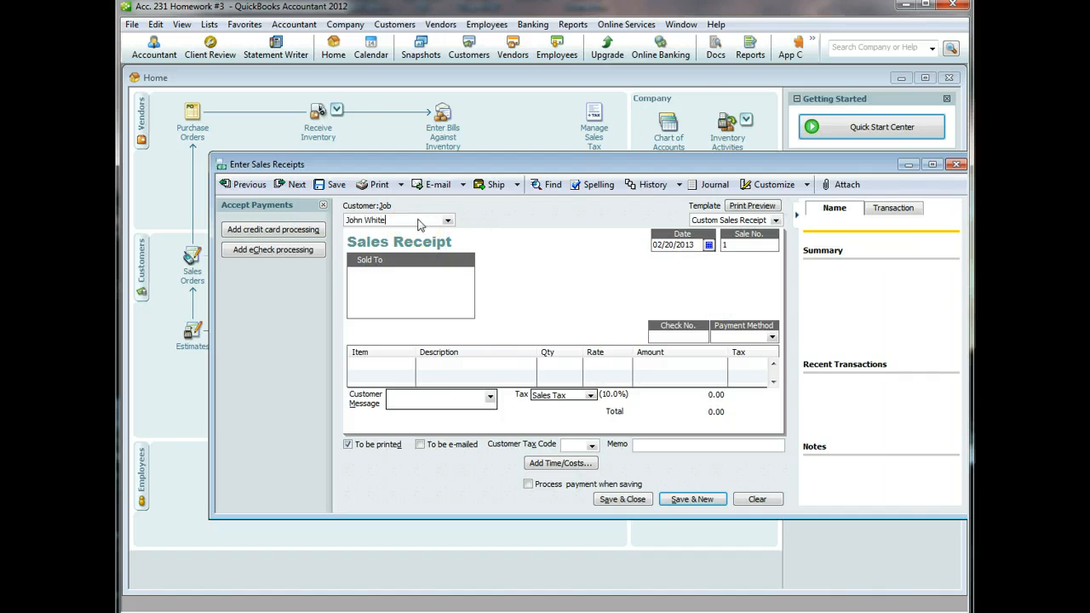
key("Tab")
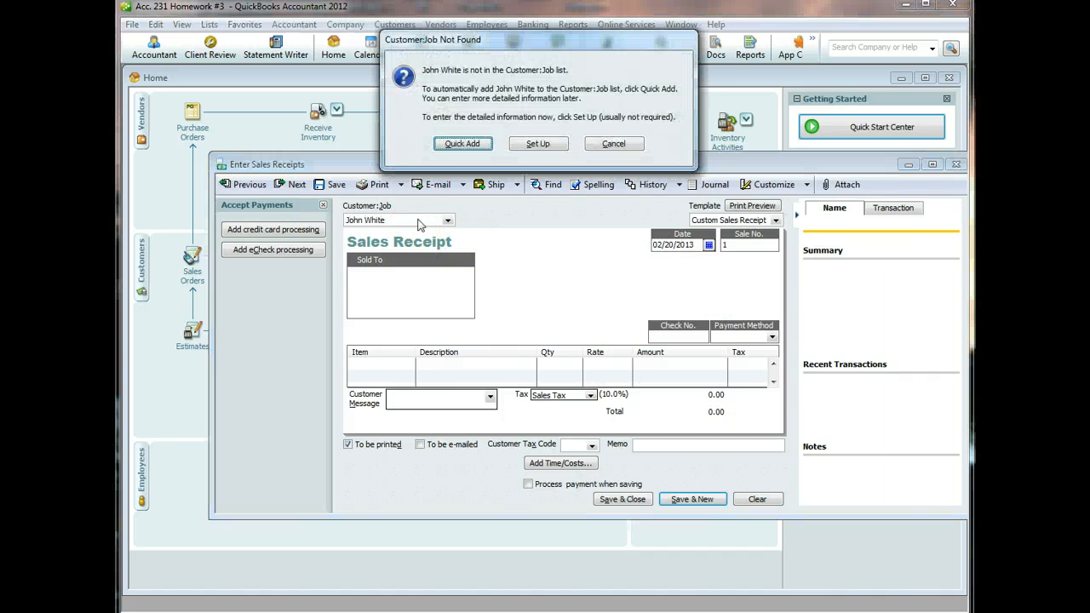
key("Escape")
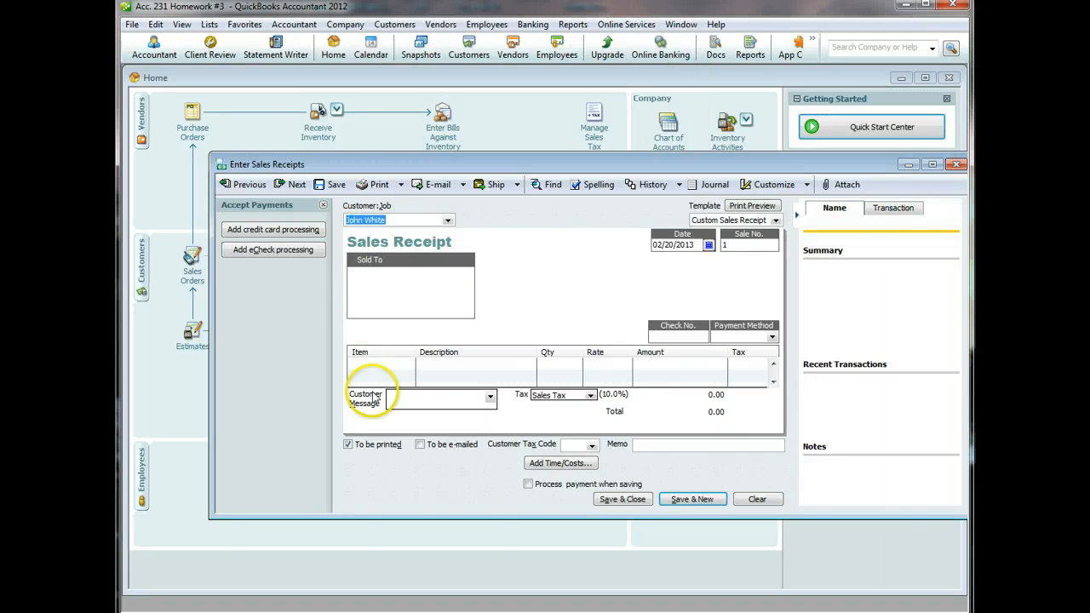
- Add a line for 1 Complete Fishing Package at 999.00, marked non-taxable
left_click(382, 370)
left_click(408, 365)
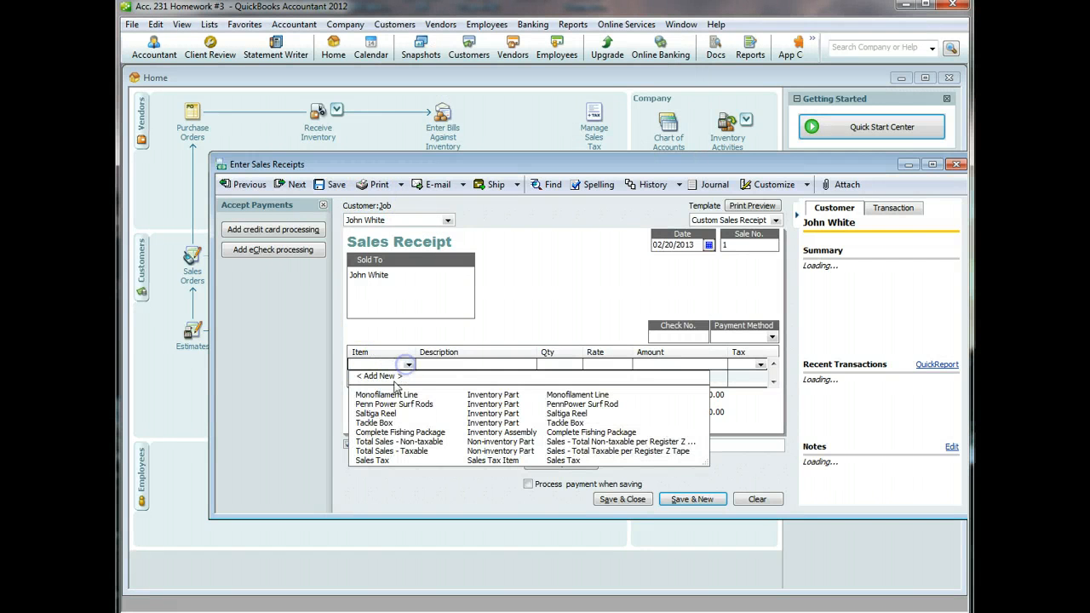
left_click(383, 432)
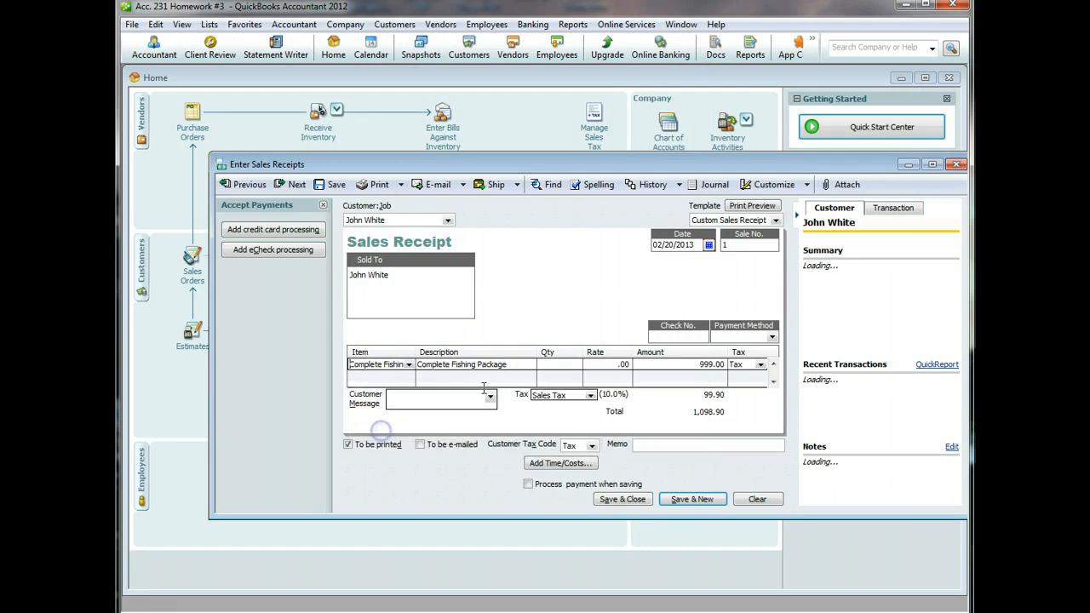
left_click(559, 364)
type("1")
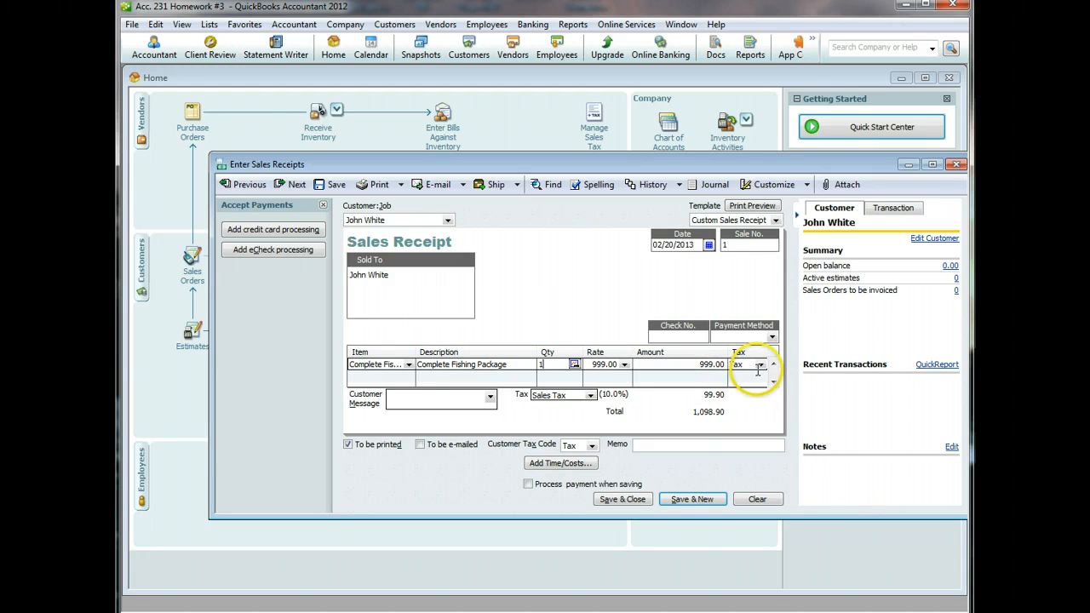
left_click(762, 366)
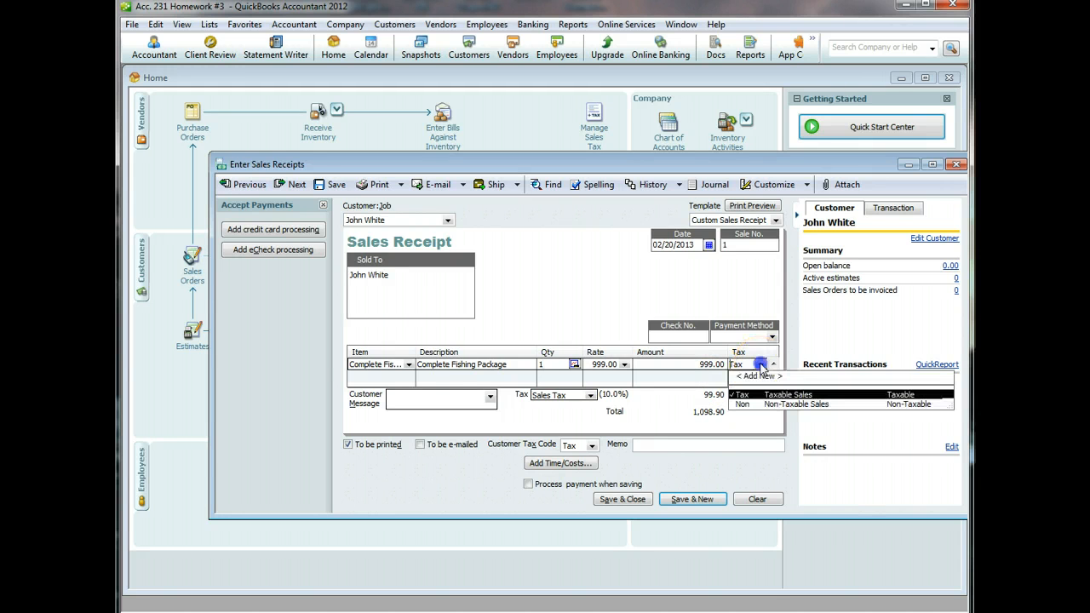
left_click(746, 407)
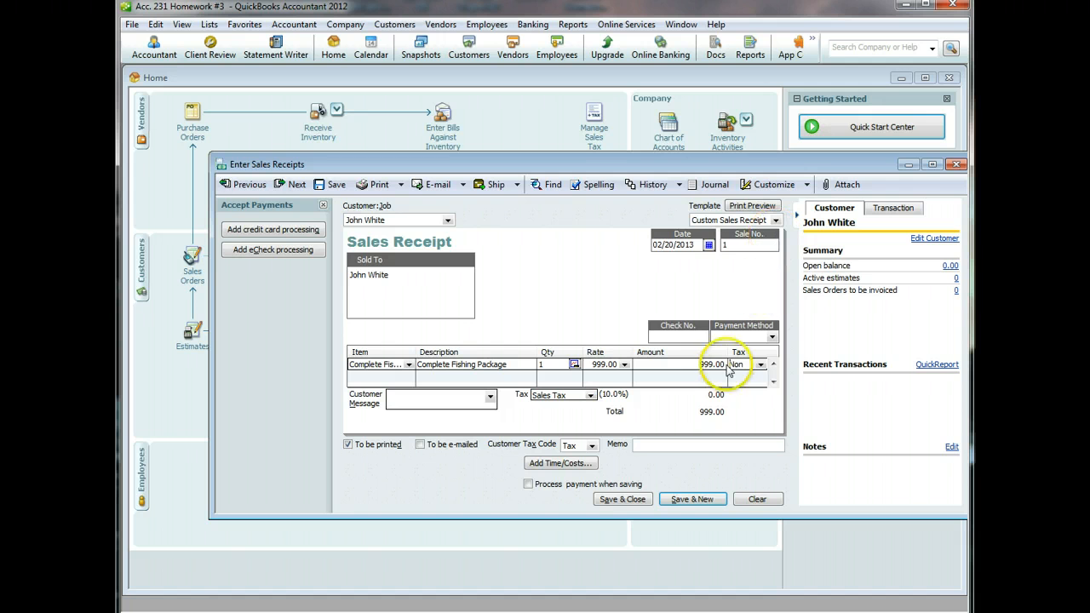
- Set payment method to Cash and save the receipt, accepting the back-dated warning
left_click(772, 337)
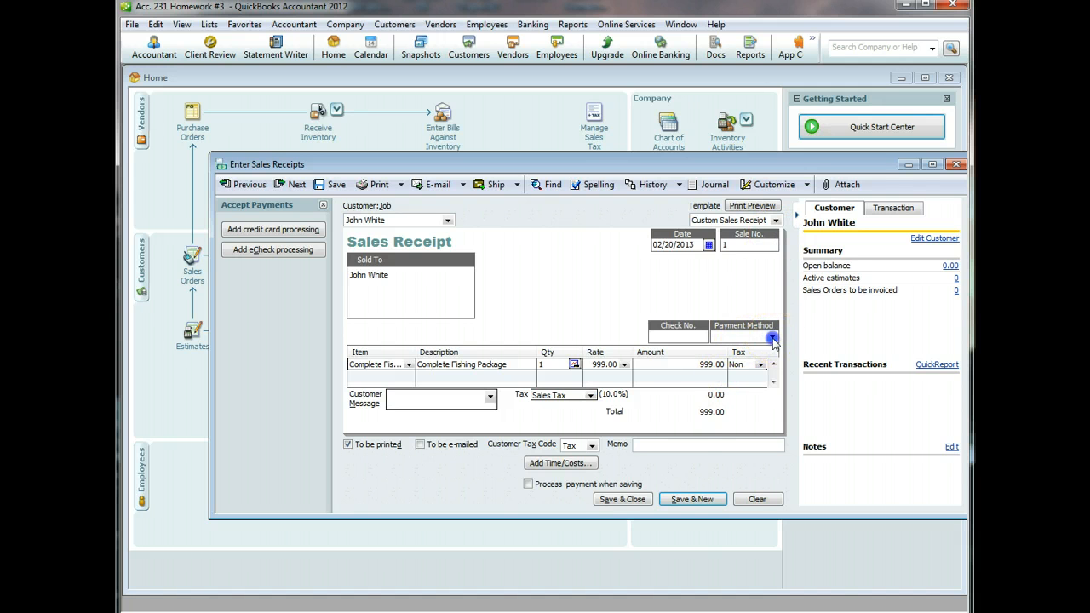
left_click(752, 377)
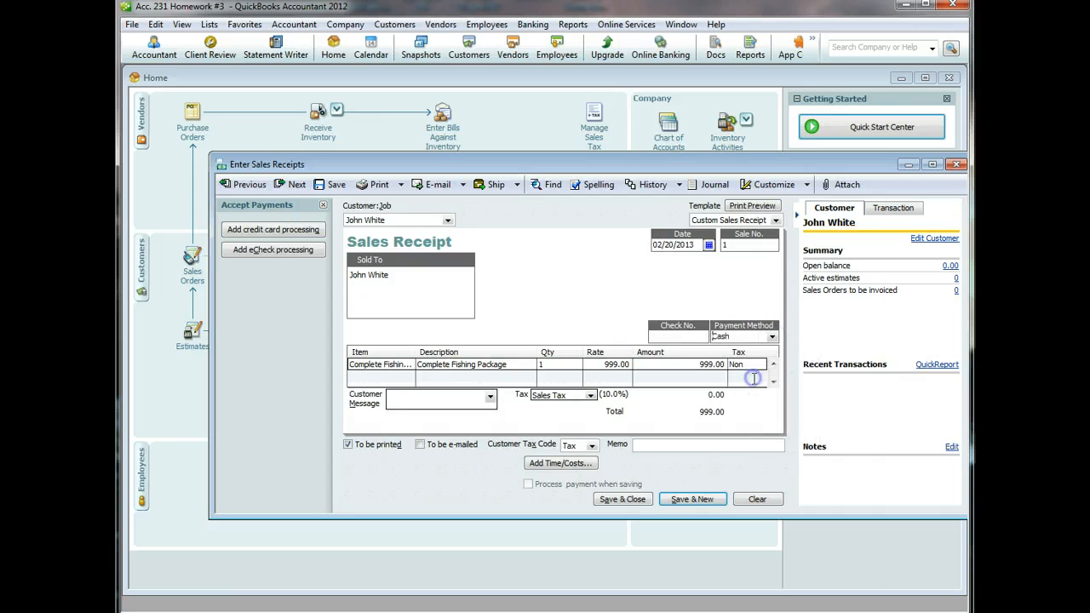
left_click(725, 339)
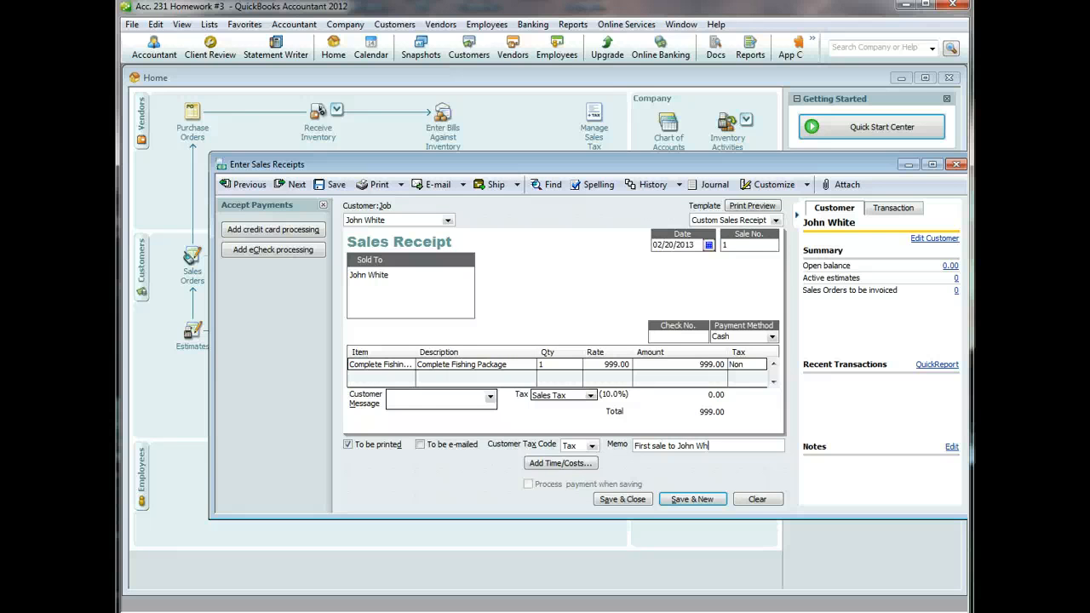
left_click(632, 500)
left_click(632, 501)
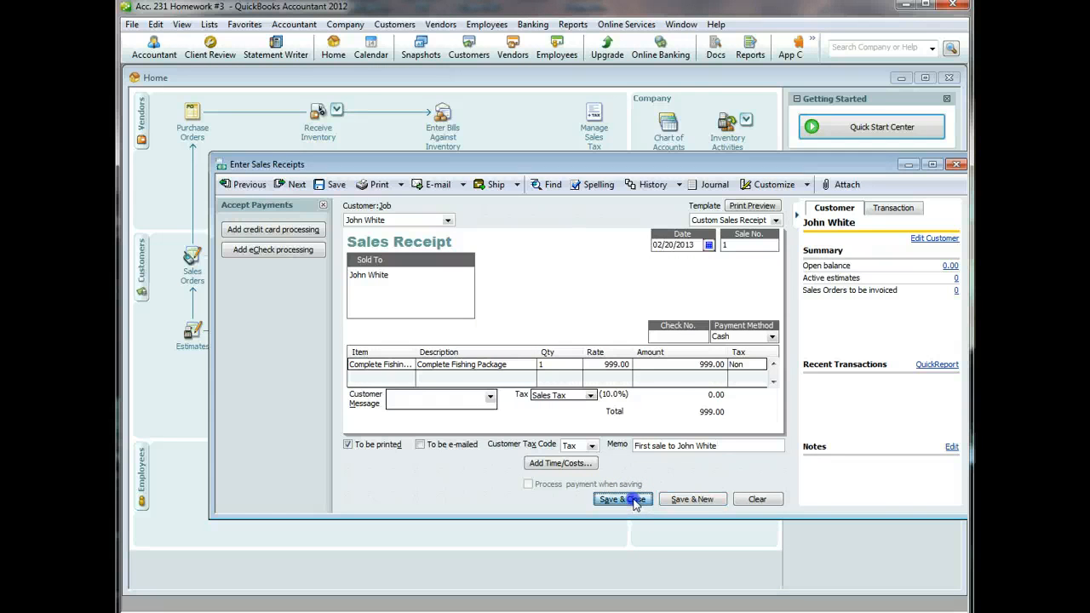
left_click(513, 162)
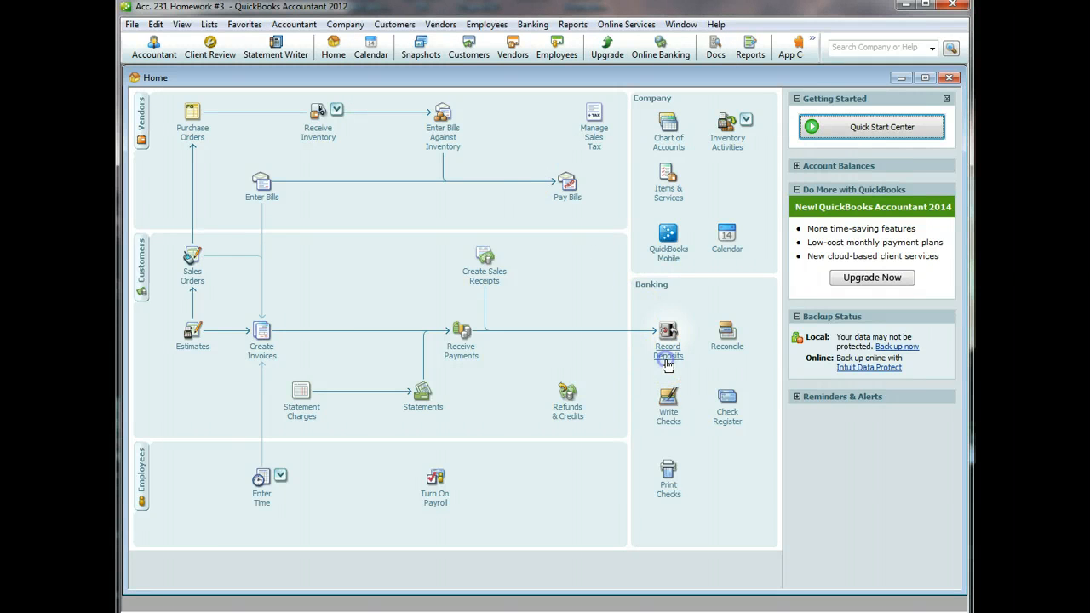
- Deposit the 999.00 cash payment into Bank of Laie and save, accepting the past-date warning
left_click(668, 351)
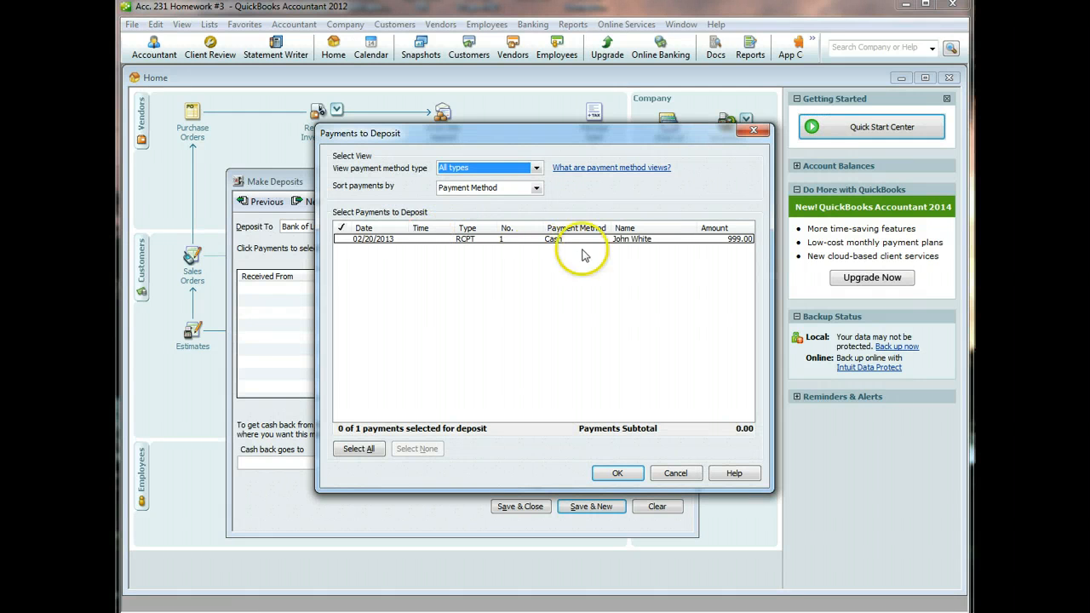
left_click(341, 241)
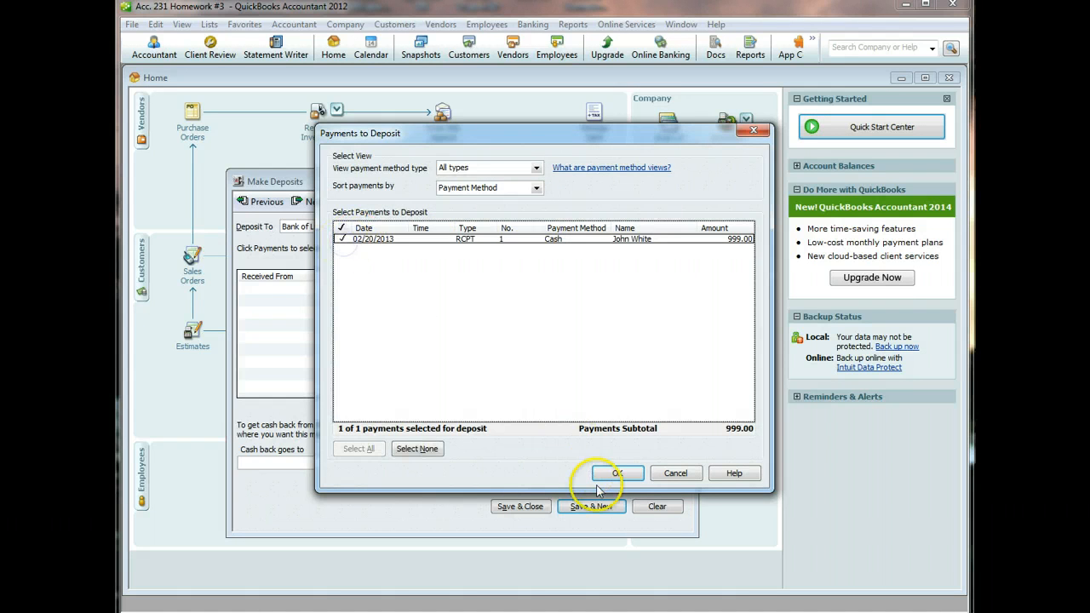
left_click(618, 473)
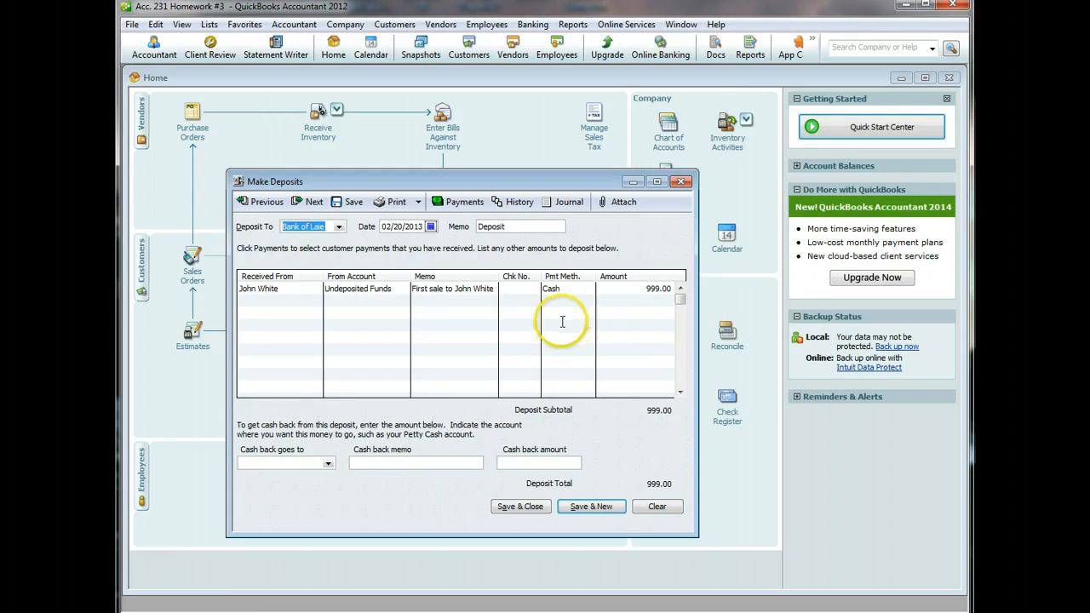
left_click(537, 508)
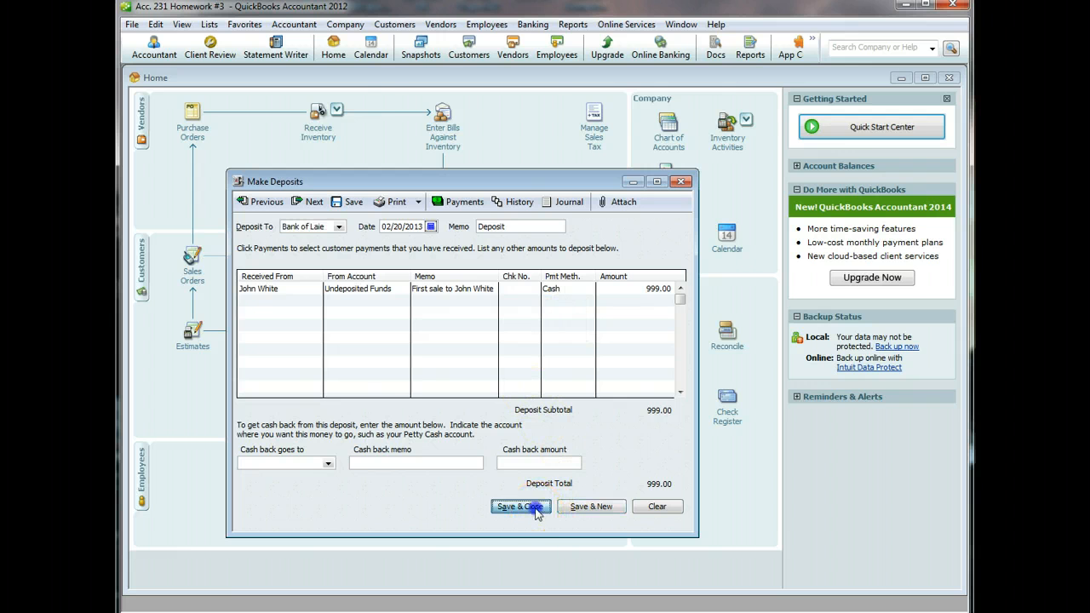
left_click(510, 162)
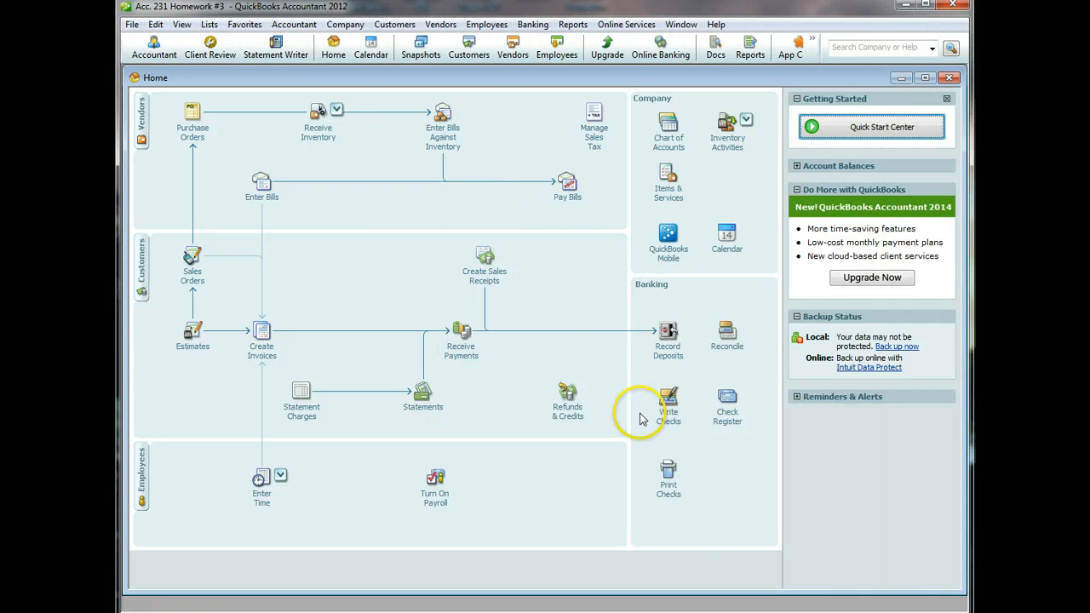
- Start a new check to payee FedEx, quick-adding FedEx to the name list
left_click(666, 406)
left_click(404, 201)
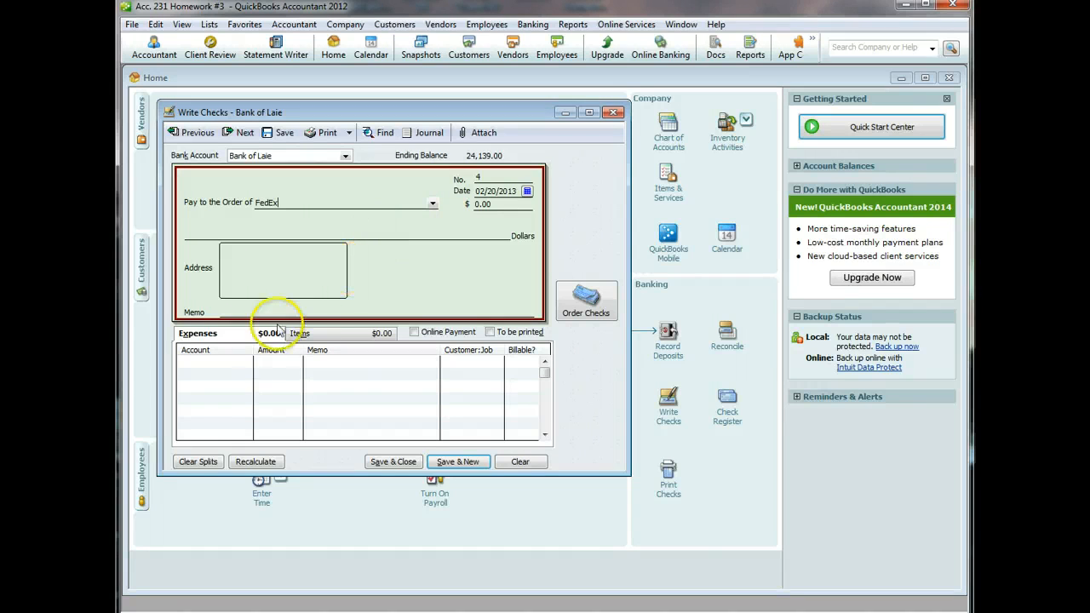
left_click(273, 363)
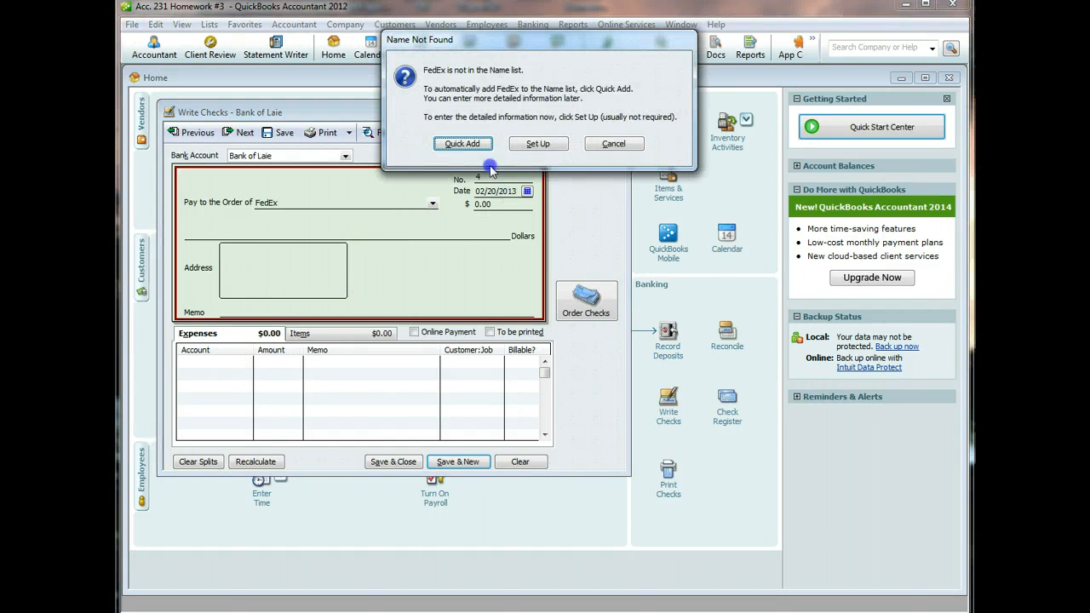
left_click(457, 142)
left_click(502, 309)
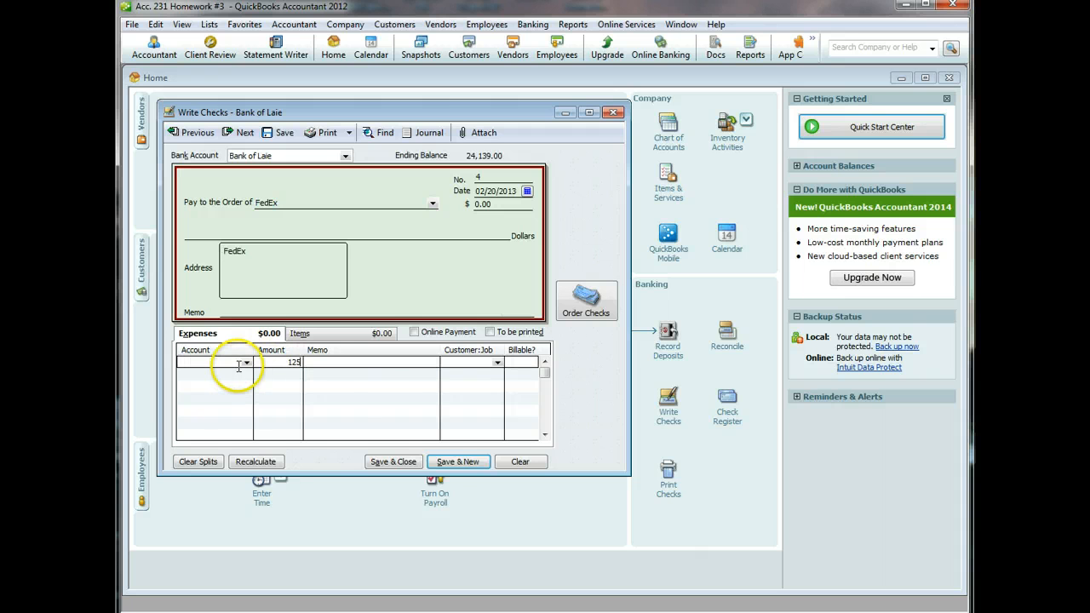
- Charge the 125.00 amount to a newly created Shipping expense account
left_click(243, 363)
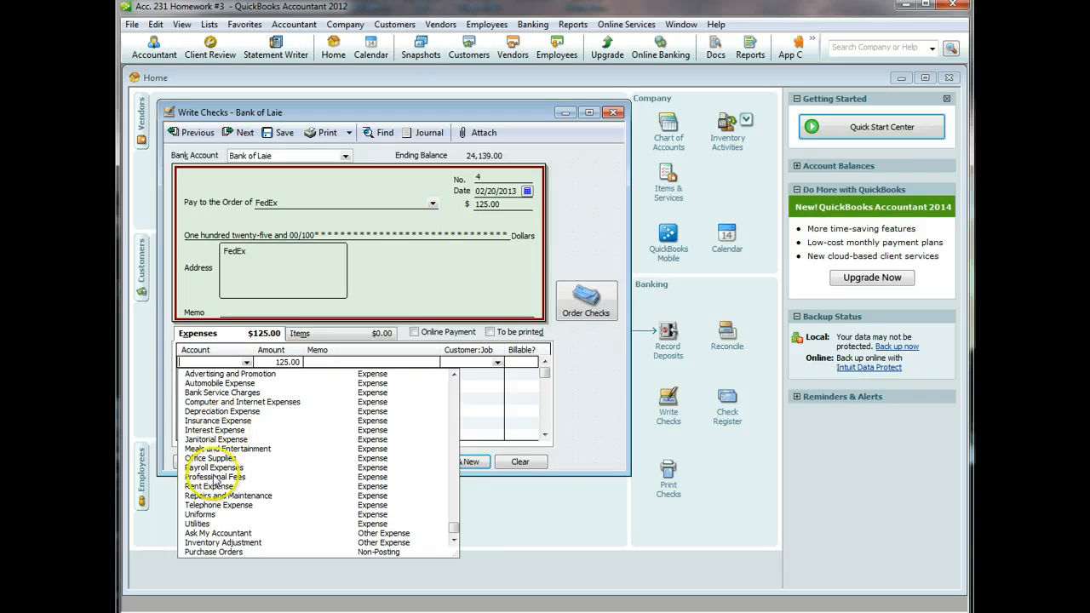
scroll(246, 407, "up", 6)
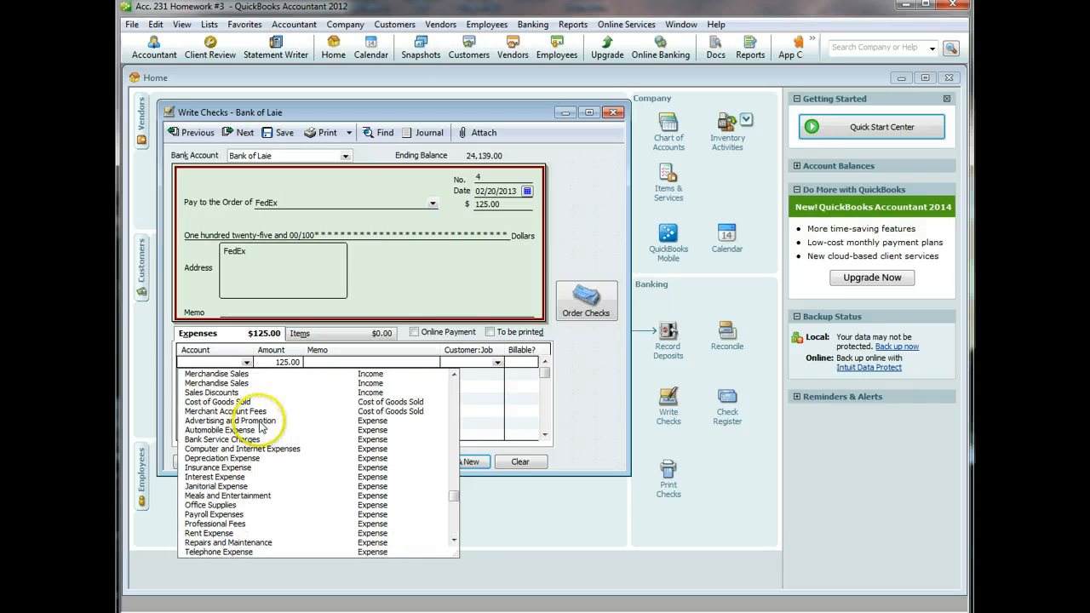
left_click(210, 376)
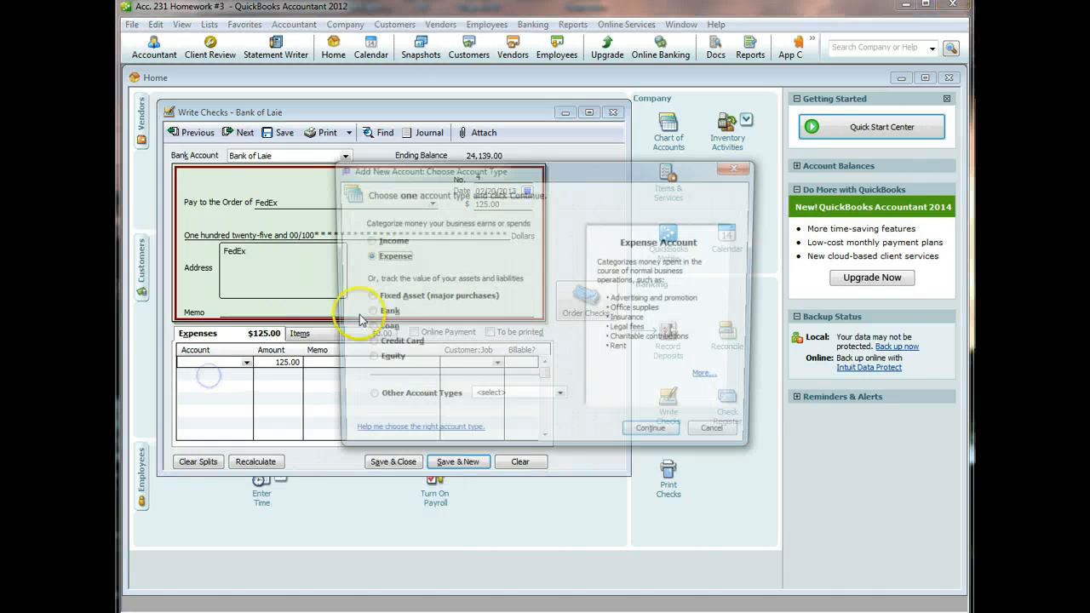
left_click(373, 259)
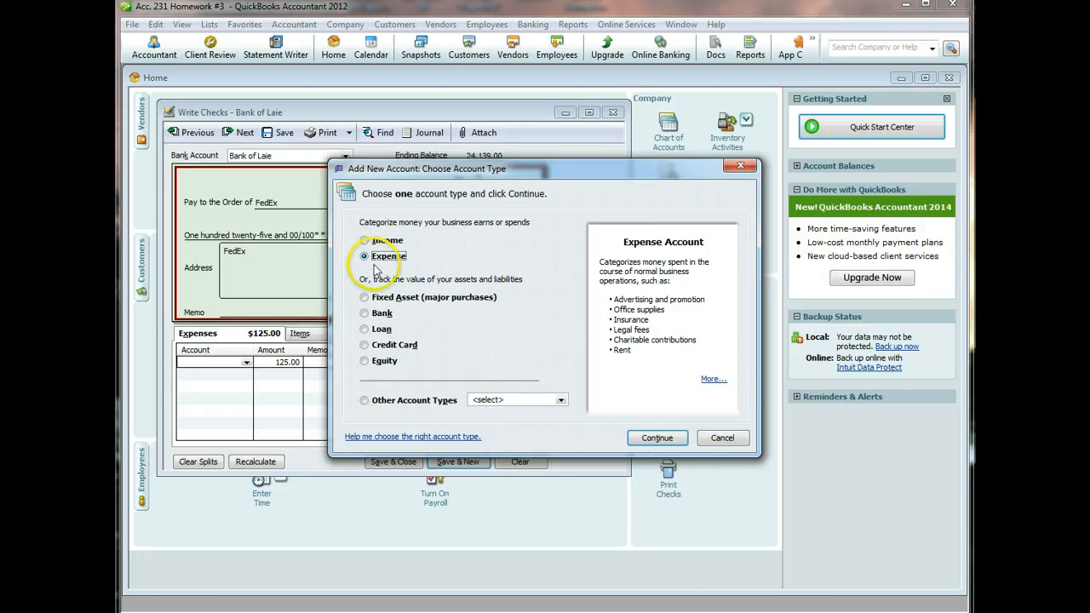
left_click(649, 439)
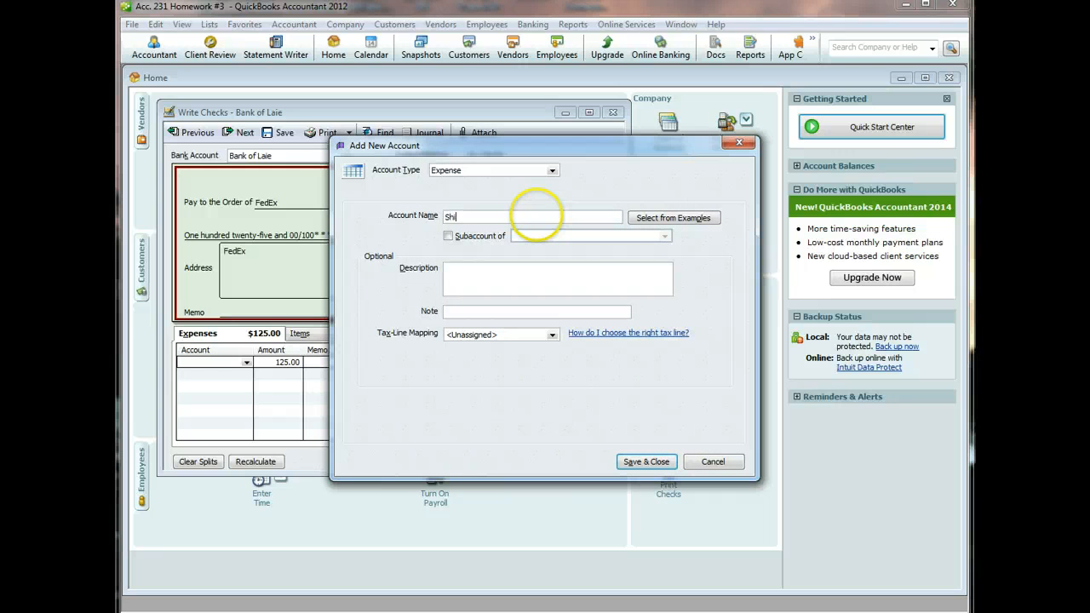
type("Shipping")
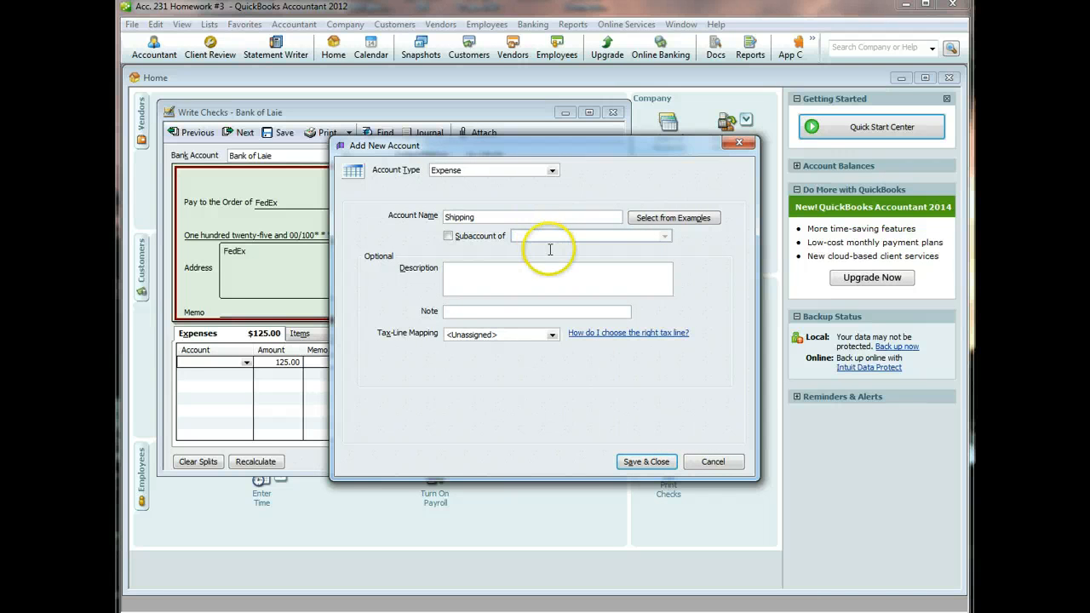
left_click(645, 464)
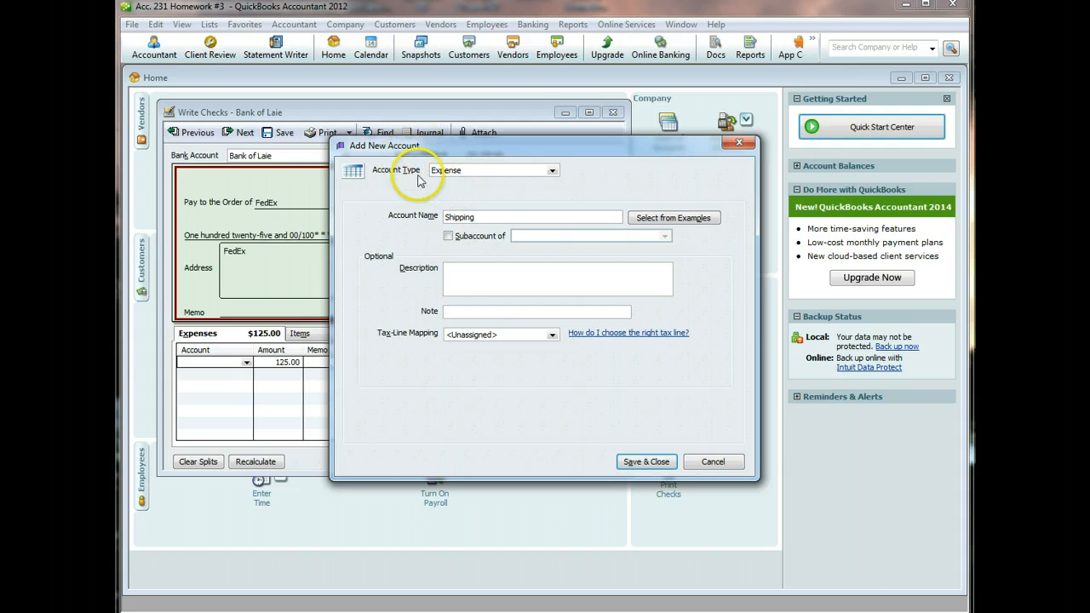
left_click(646, 461)
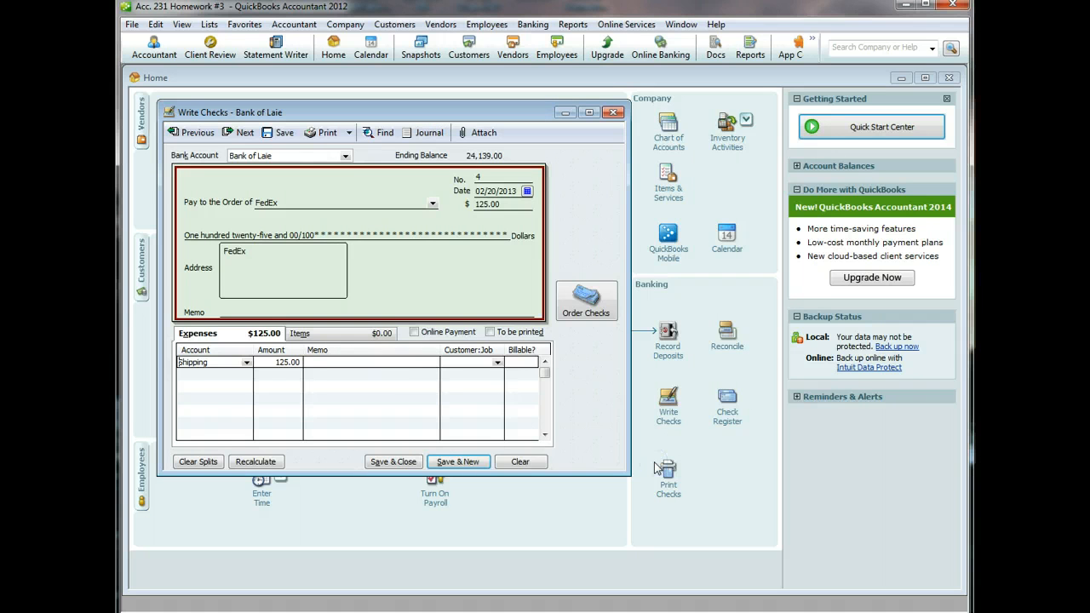
- Add memo 'Send package to Washington' and save the check, accepting the back-dated warning
left_click(404, 364)
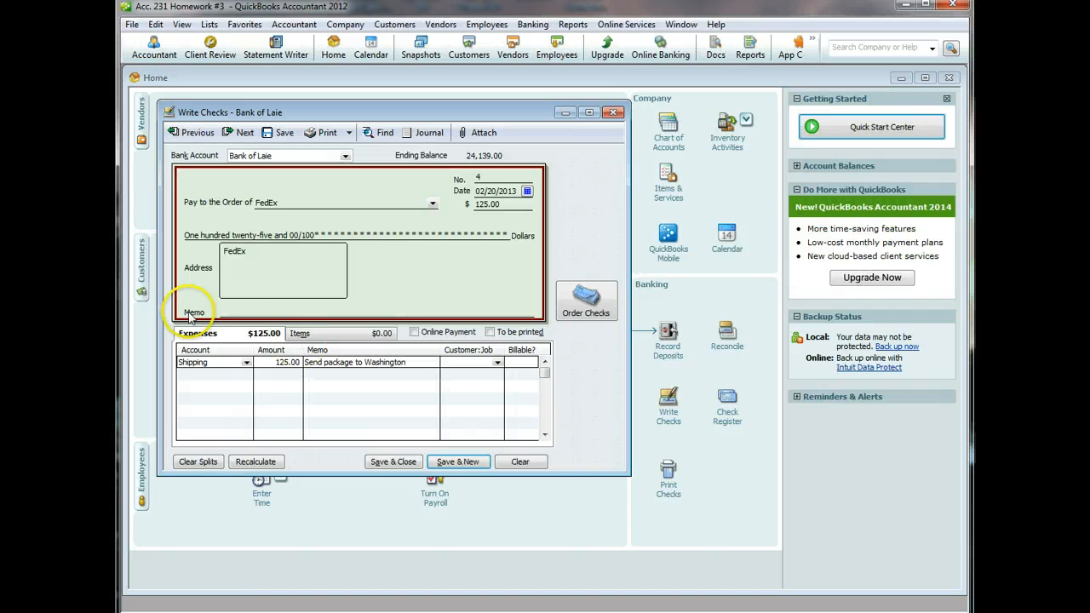
left_click(236, 311)
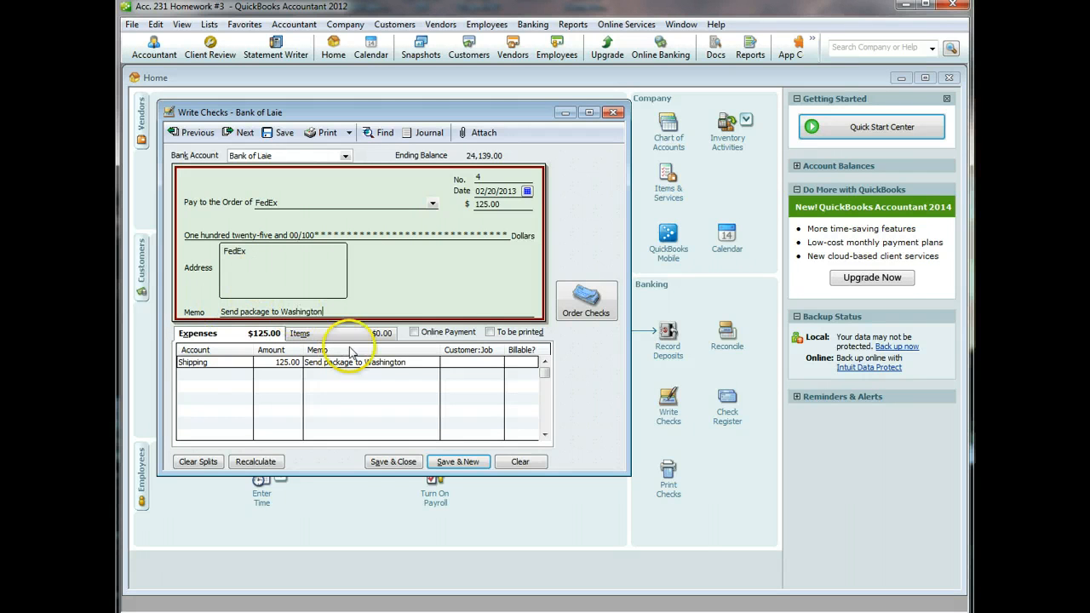
left_click(381, 464)
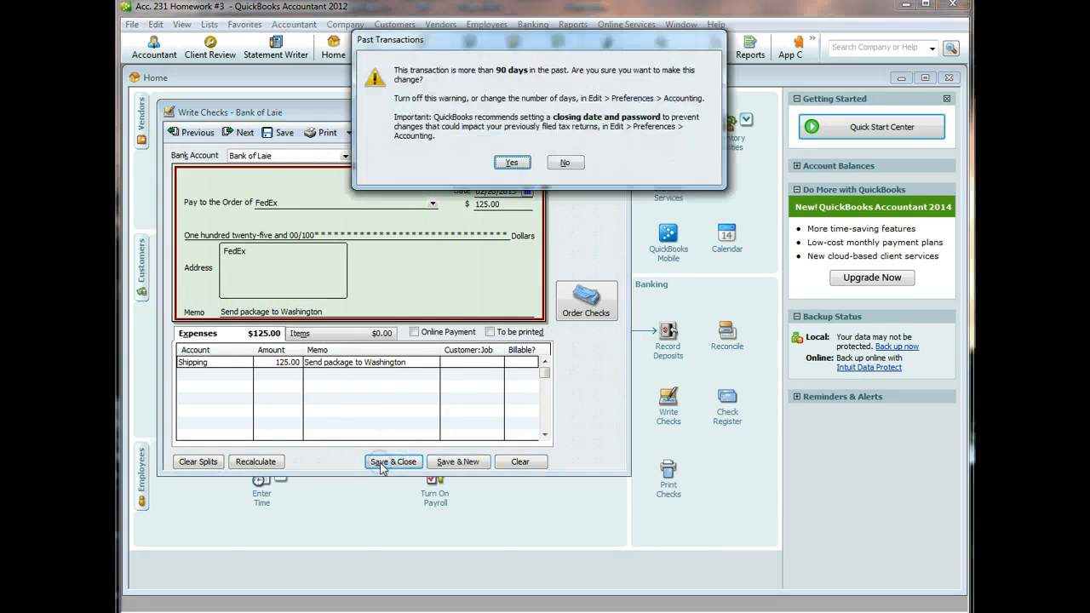
left_click(511, 163)
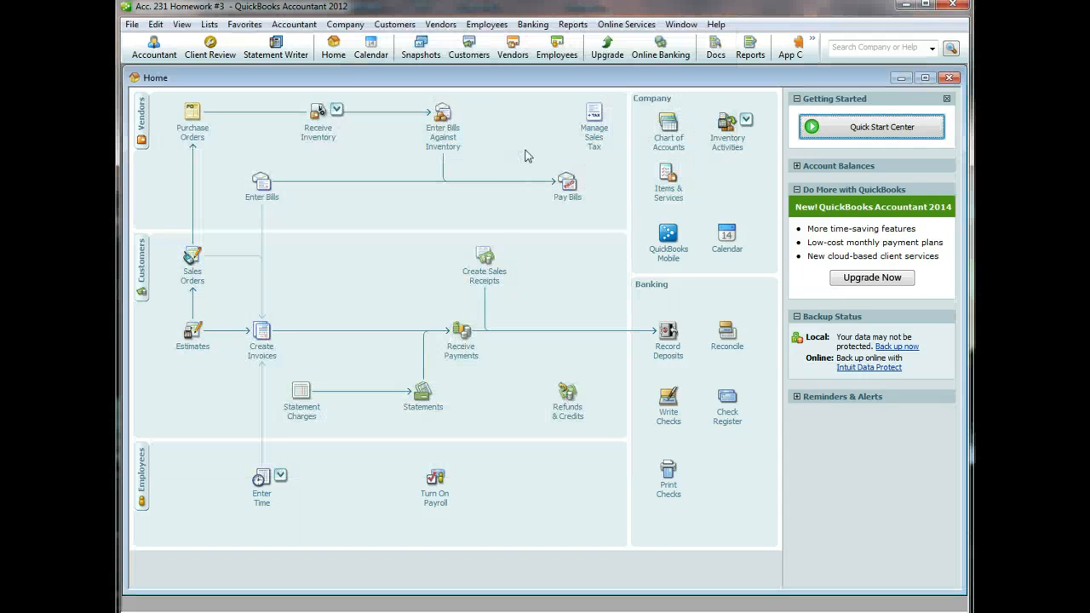
- Write a 300.00 check to Gary's Web Design
left_click(669, 415)
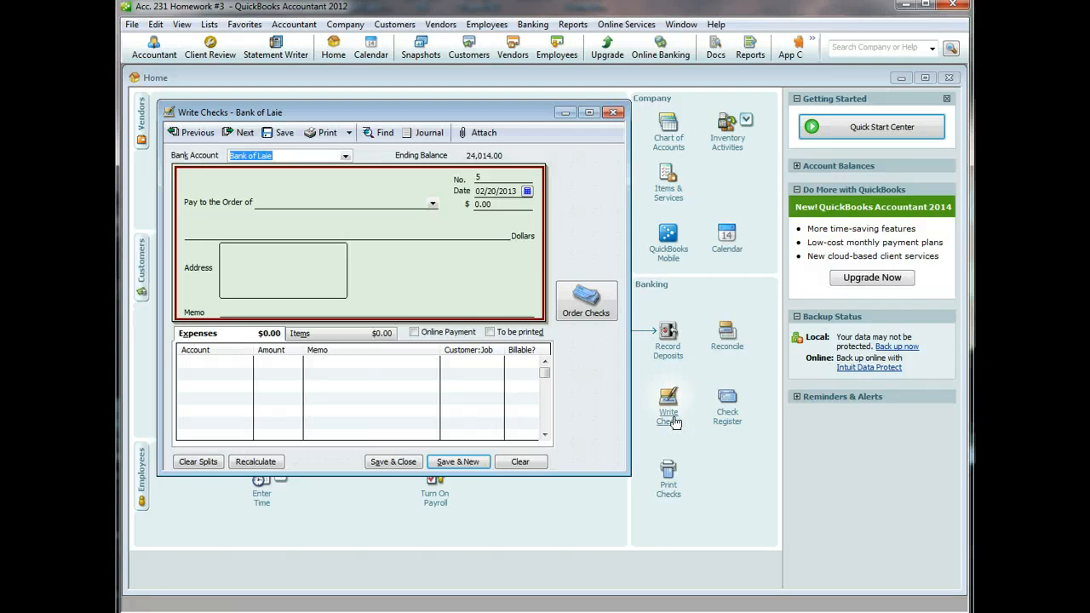
left_click(433, 203)
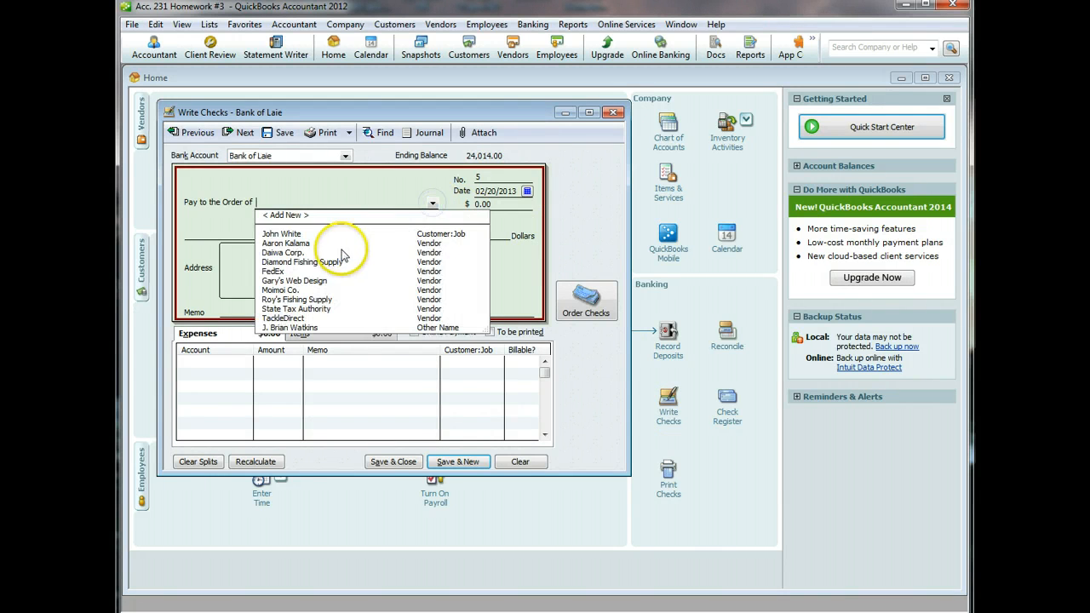
left_click(289, 280)
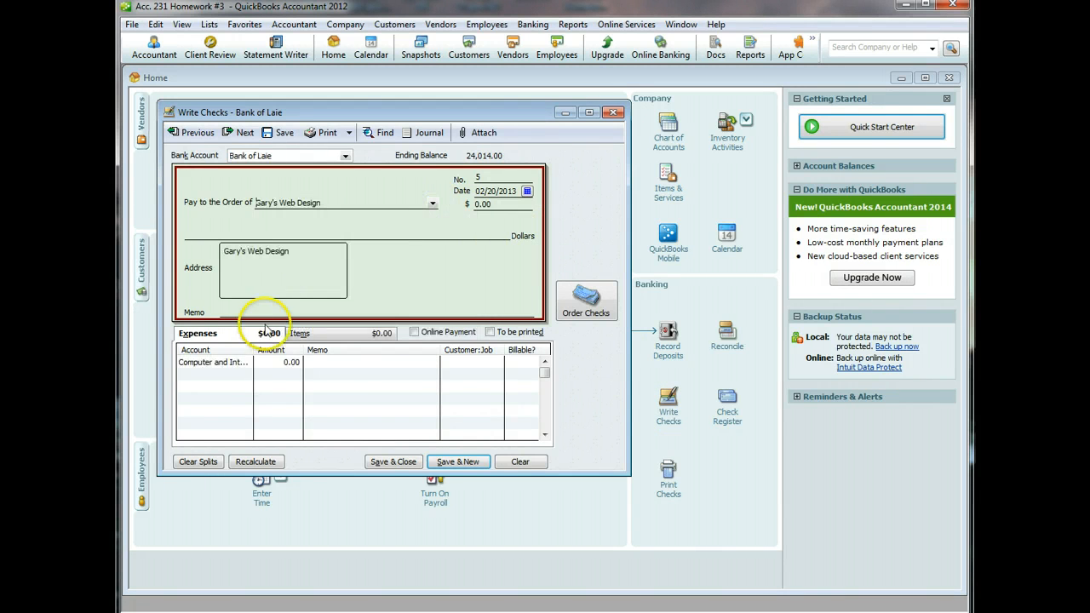
left_click(275, 362)
type("3")
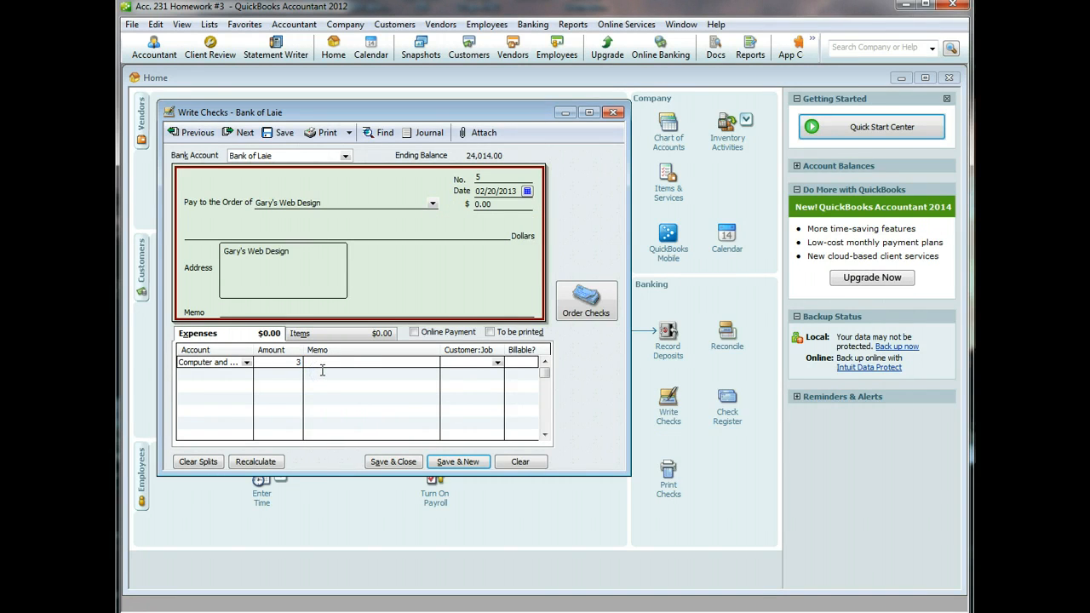
left_click(326, 362)
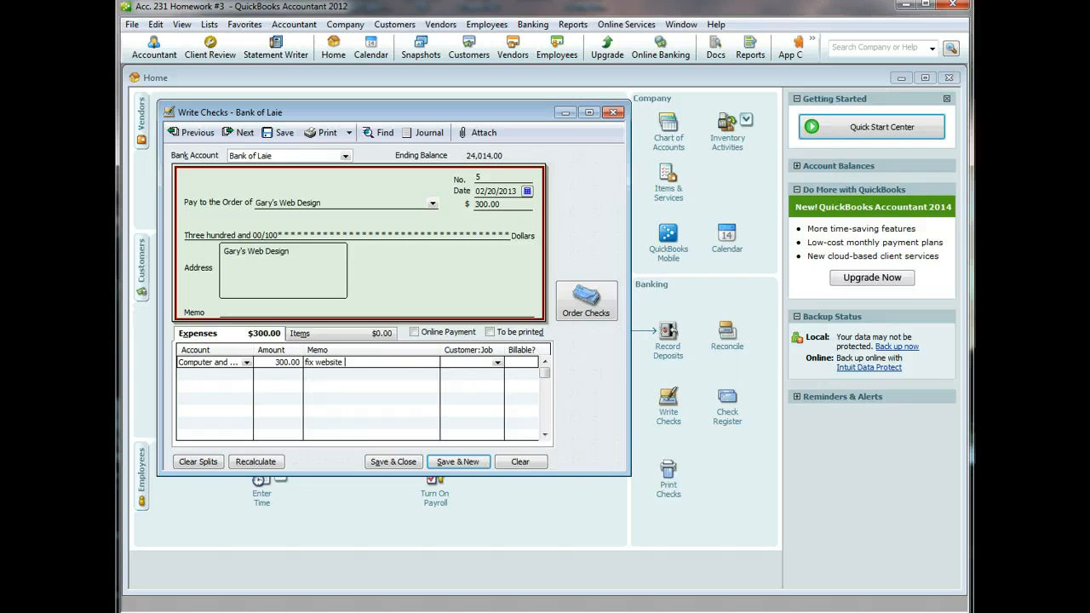
- Add memo 'fix website' and save the check, accepting the back-dated warning
left_click(281, 310)
left_click(383, 464)
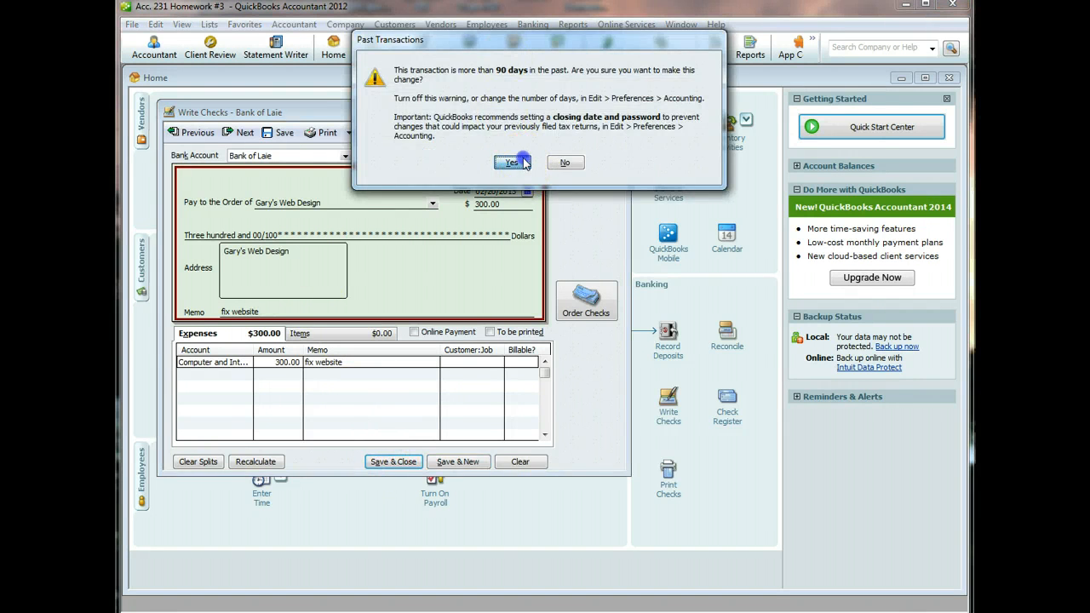
left_click(523, 162)
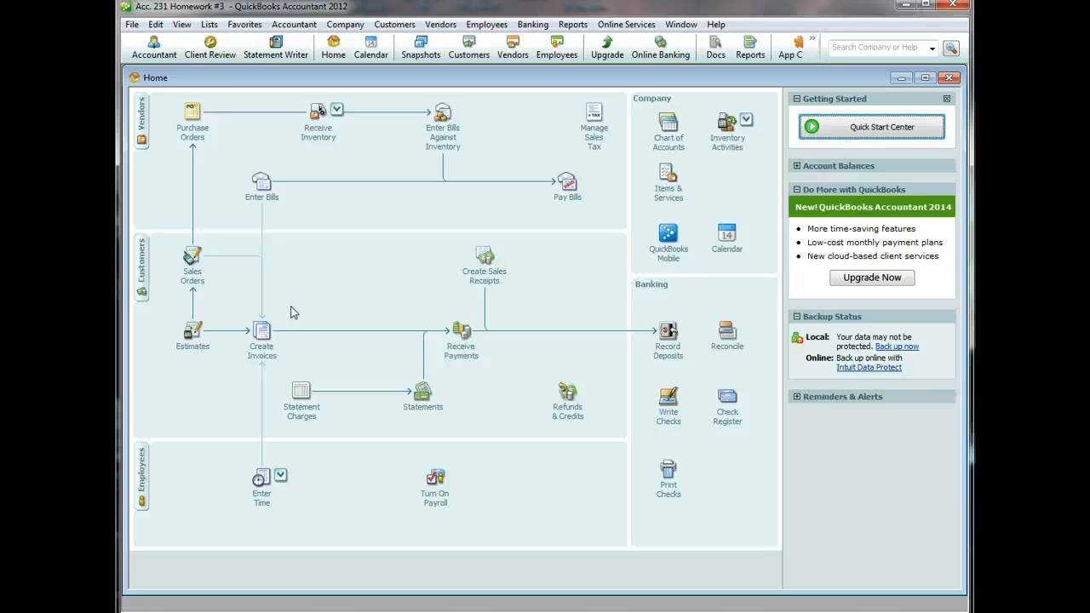
- Start an invoice for a new customer added via Quick Add, dated 02/22/2013
left_click(262, 339)
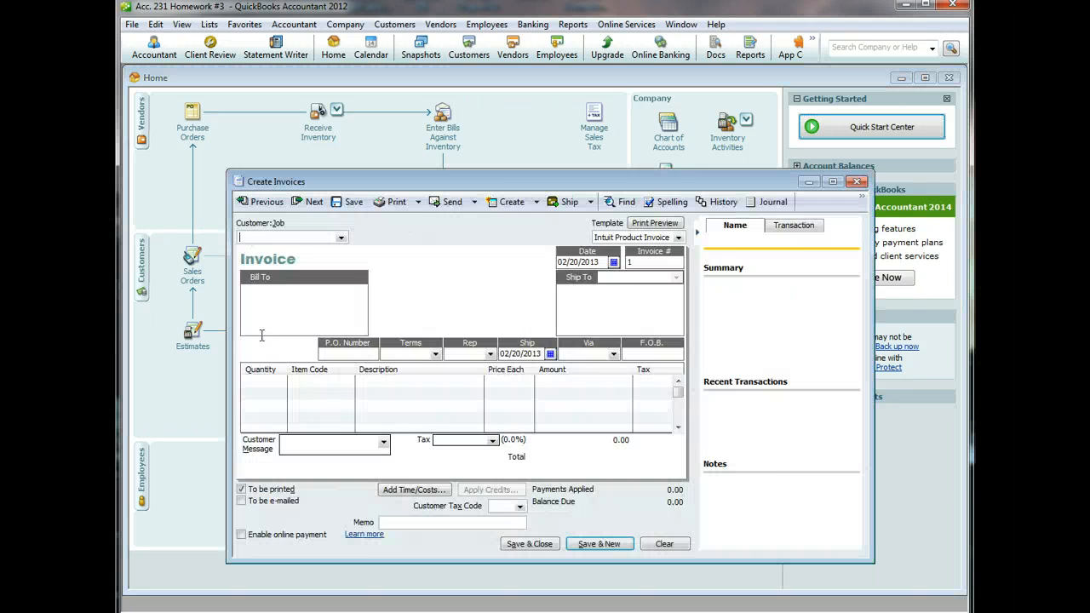
left_click(300, 286)
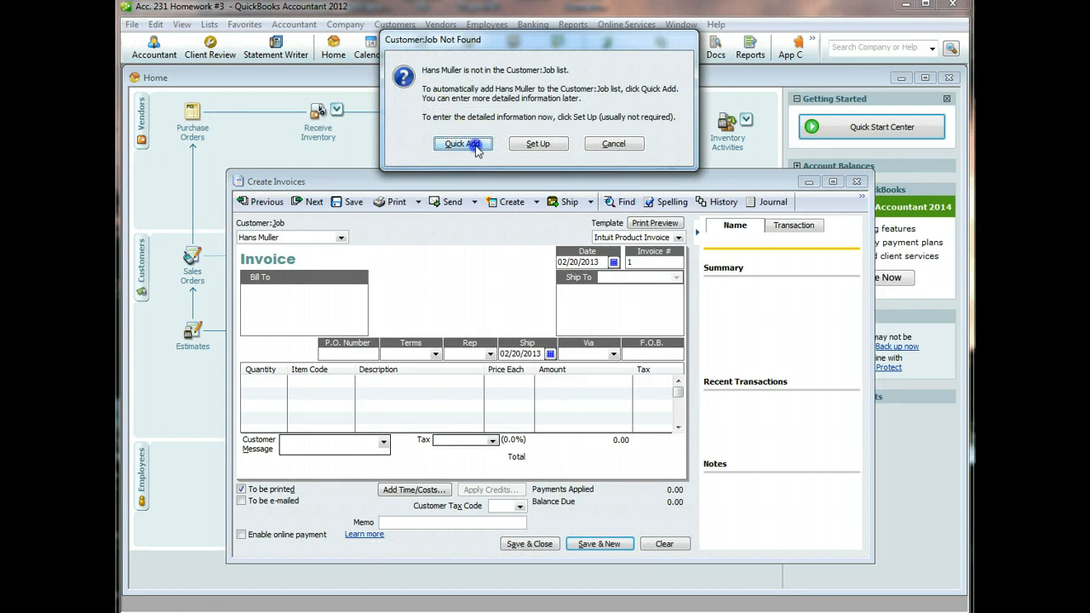
left_click(475, 146)
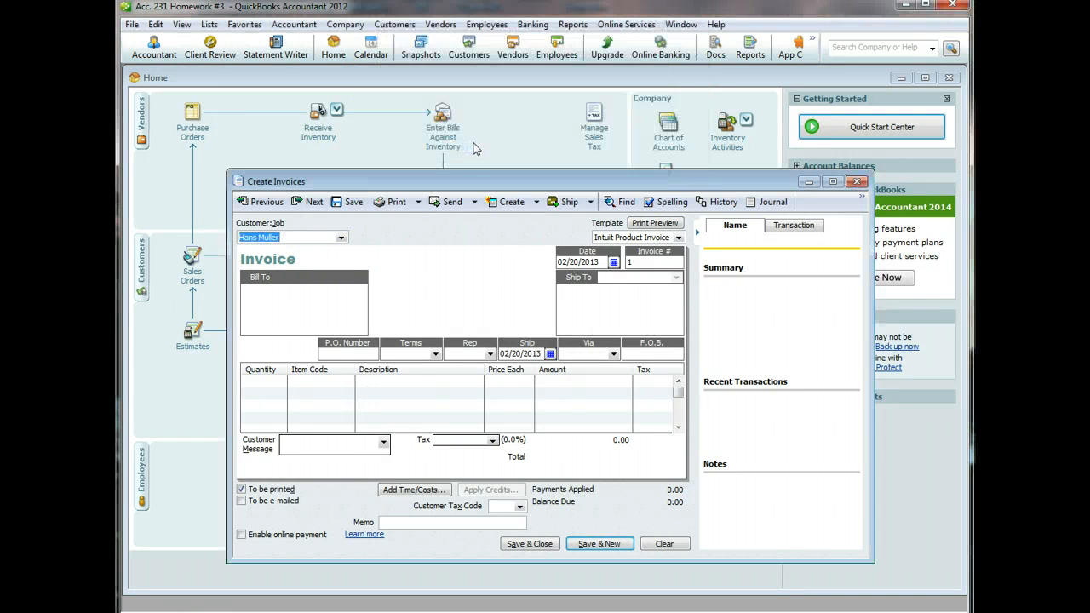
left_click(612, 262)
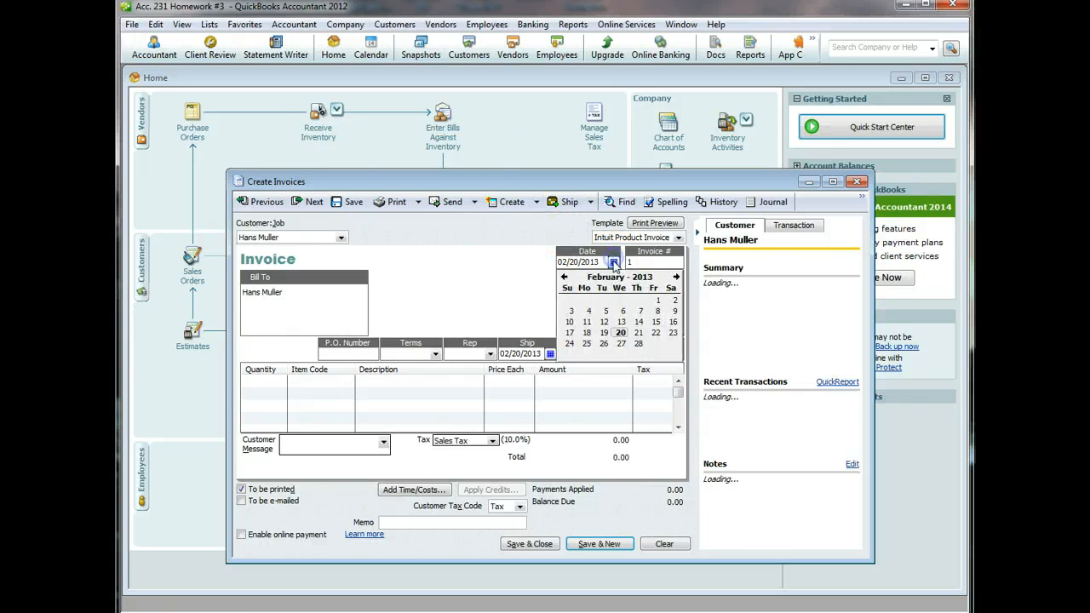
left_click(656, 332)
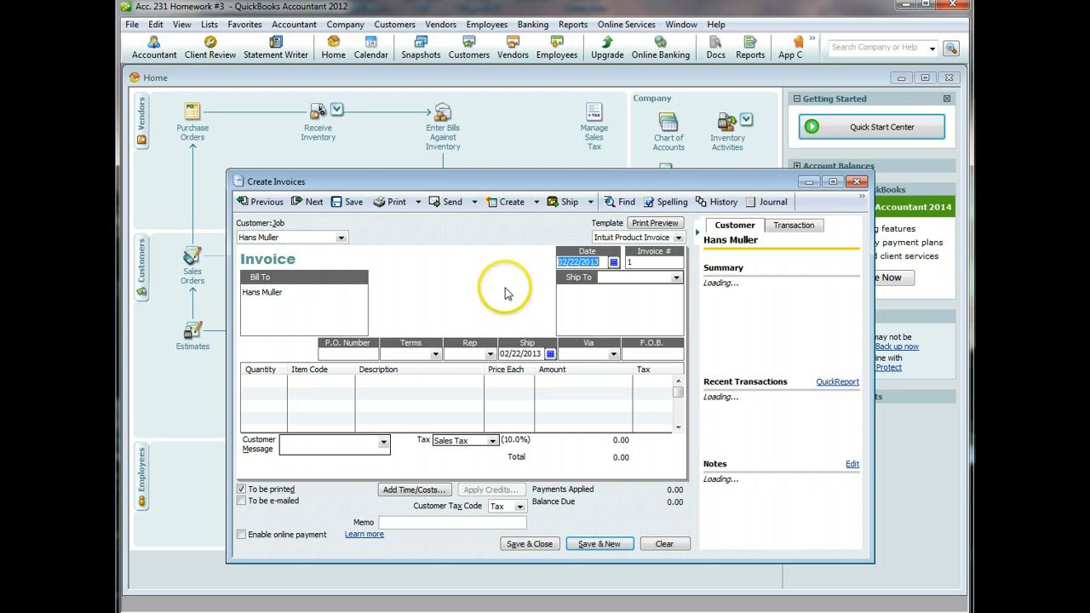
- Create '2/15 net 30' terms: net due 30 days, 2% discount within 15 days
left_click(435, 355)
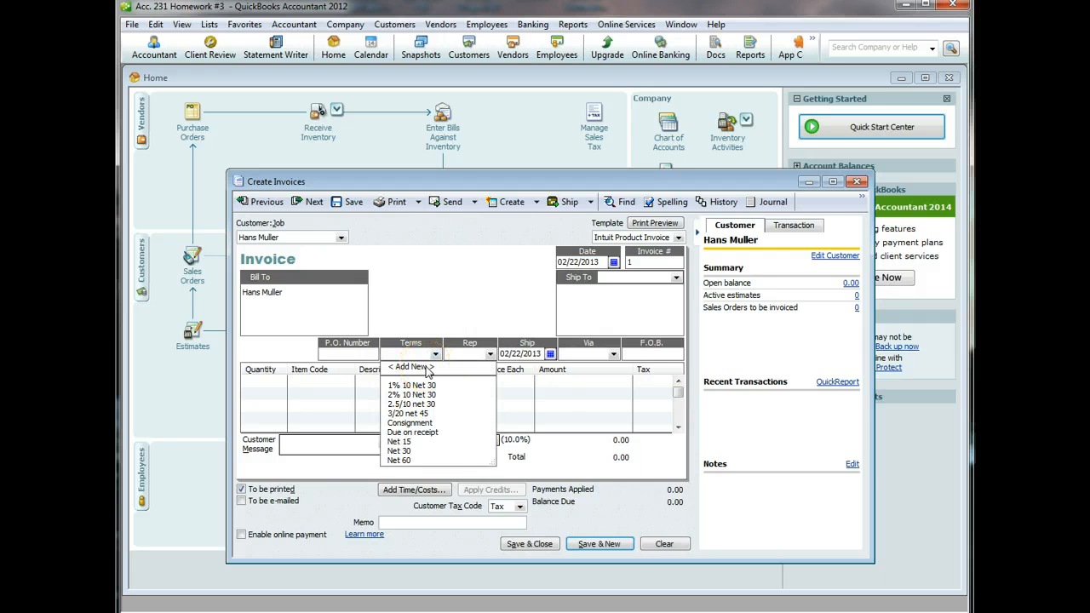
left_click(426, 367)
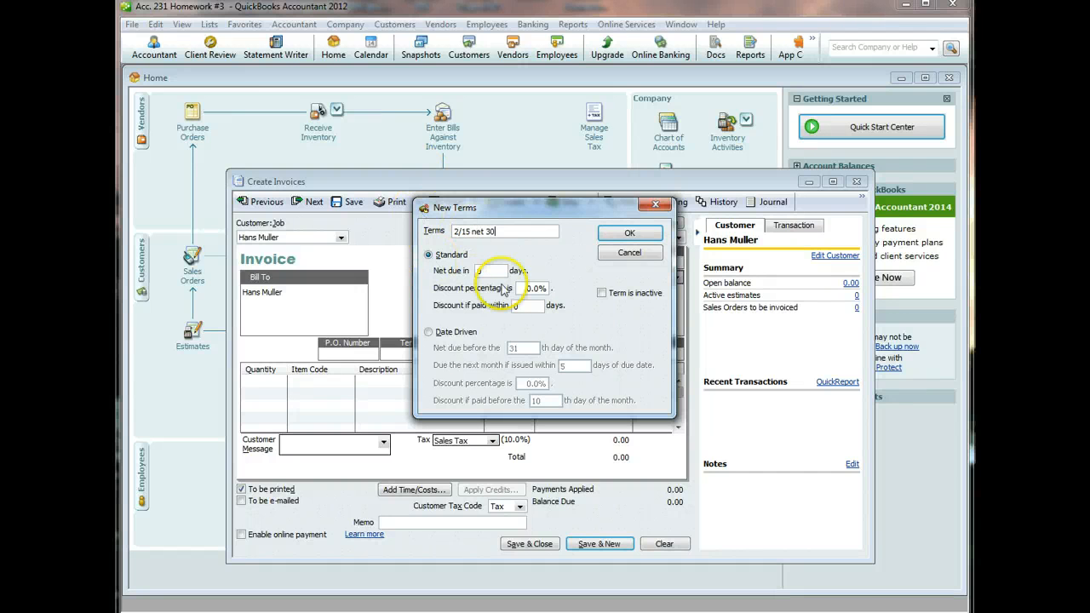
left_click_drag(486, 272, 460, 273)
type("30")
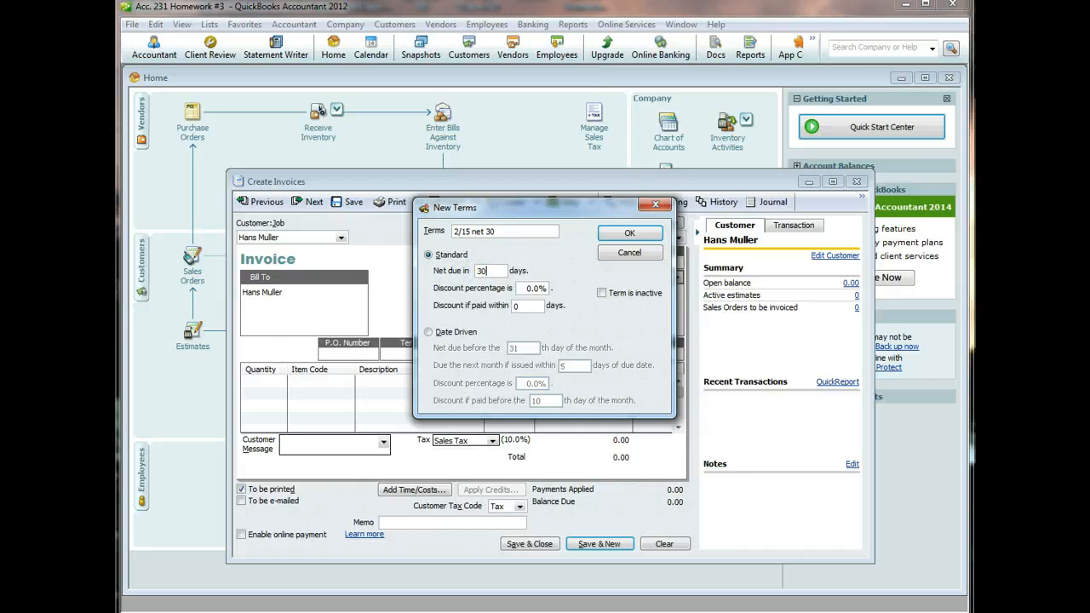
left_click(537, 288)
type("2")
left_click_drag(523, 306, 501, 306)
type("15")
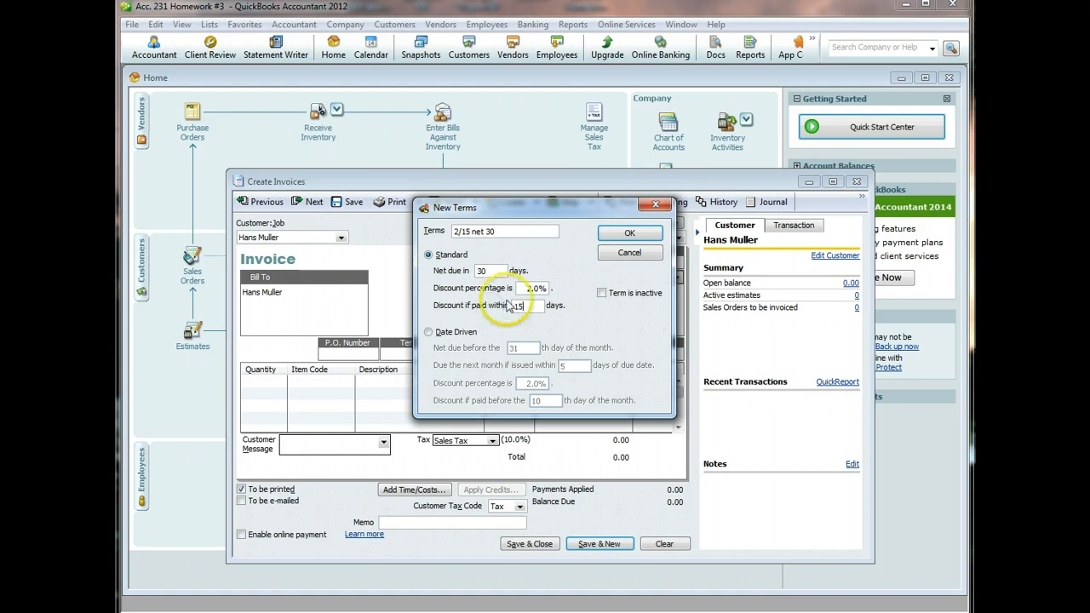
left_click(607, 237)
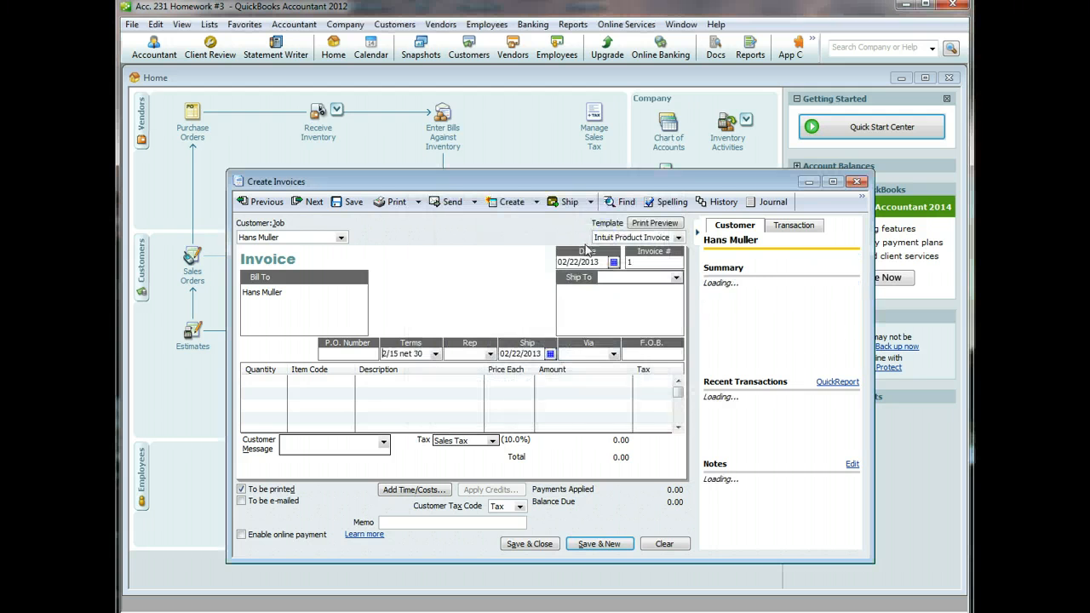
- Add an invoice line for 5 Complete Fishing Packages
left_click(255, 384)
type("5")
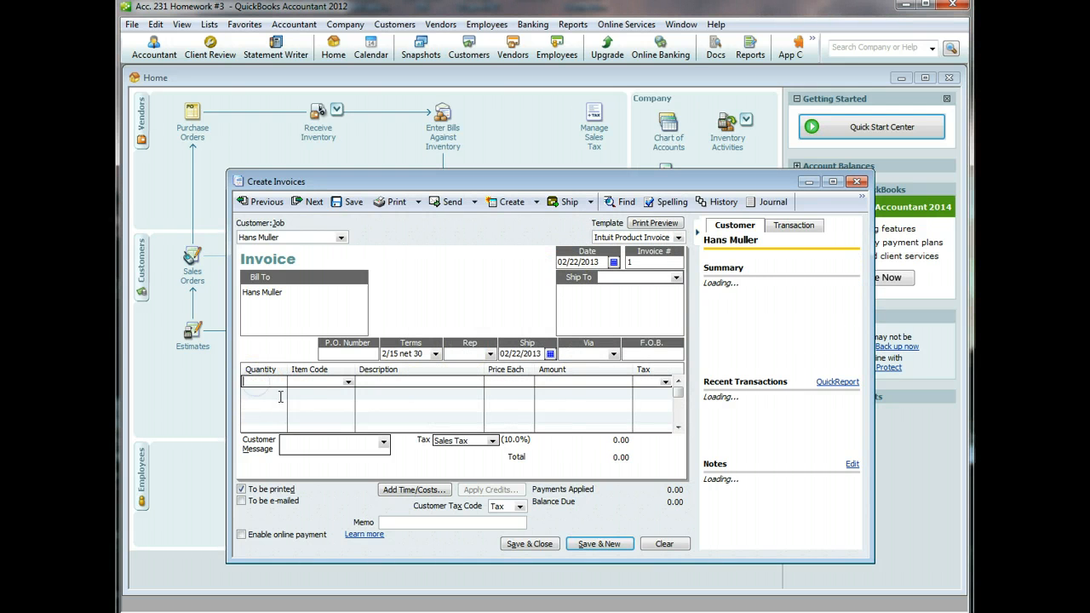
left_click(348, 383)
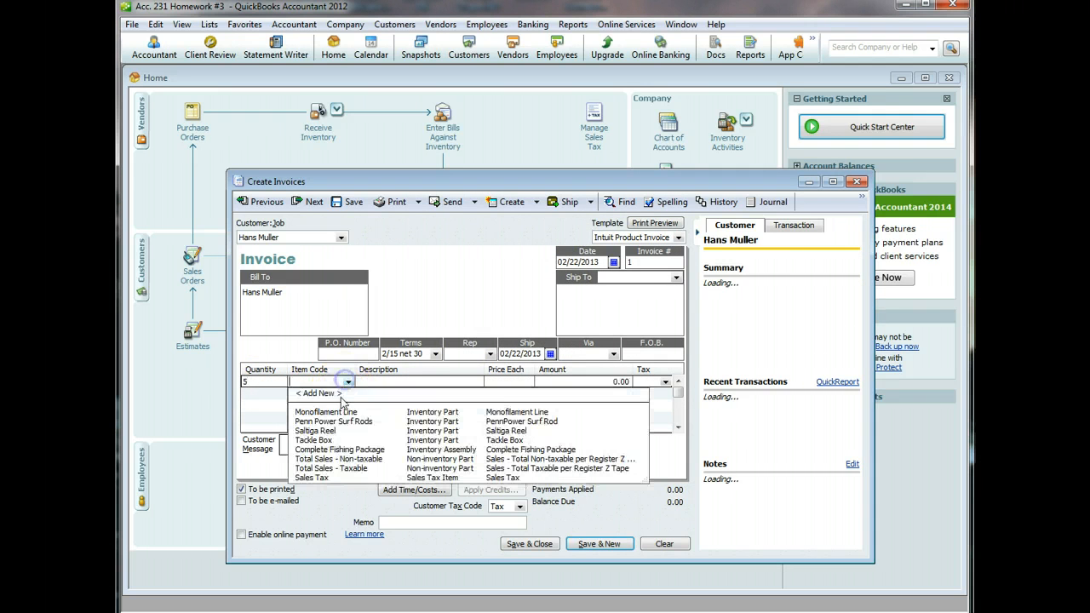
left_click(336, 449)
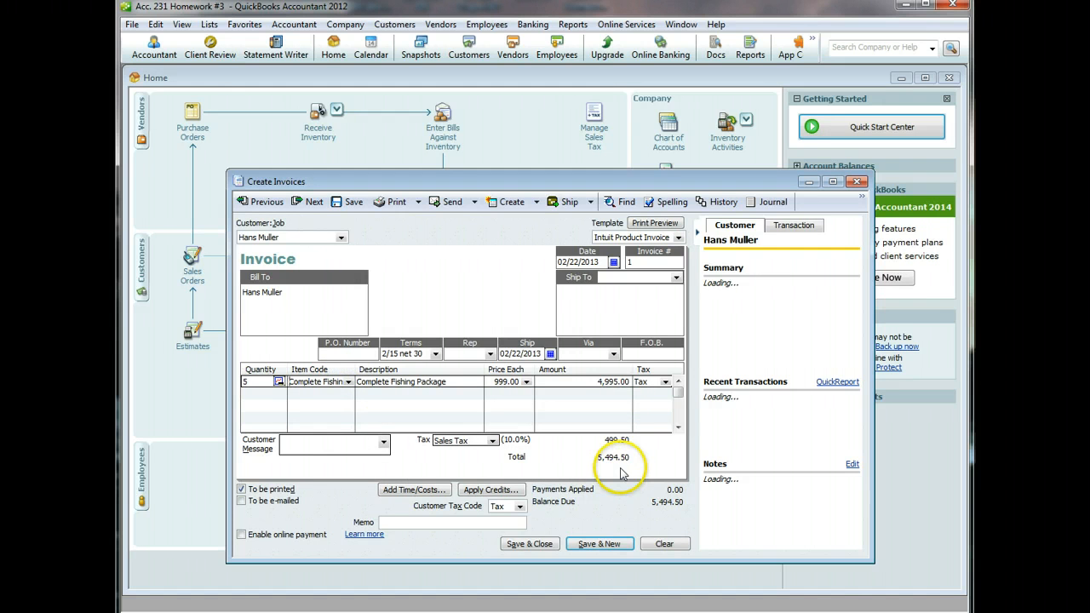
- Enter a sale memo naming the customer, add 'Thank you for your business.', and save the invoice
left_click(444, 522)
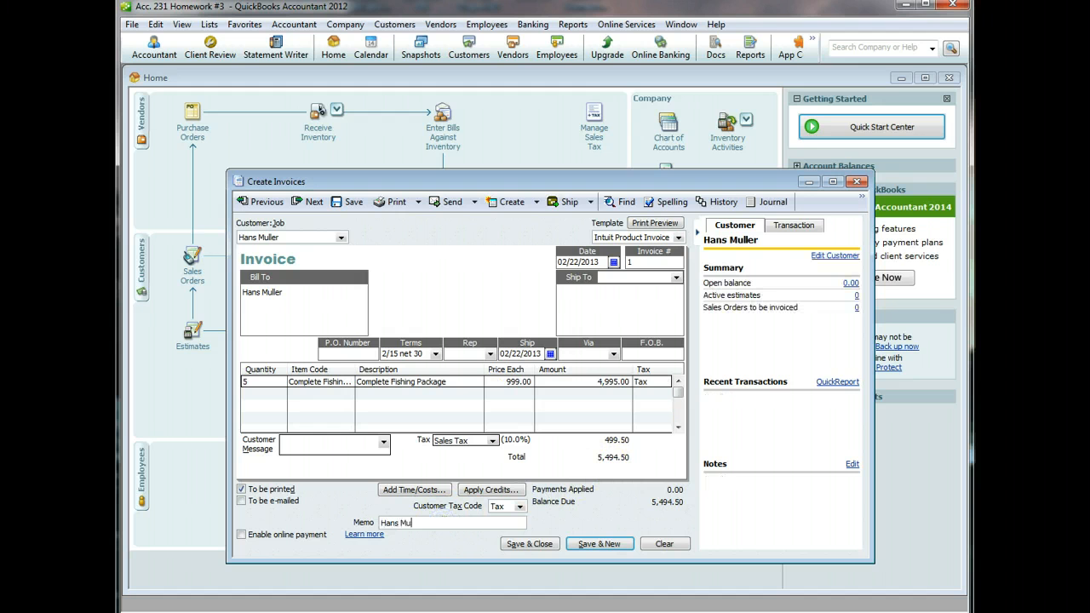
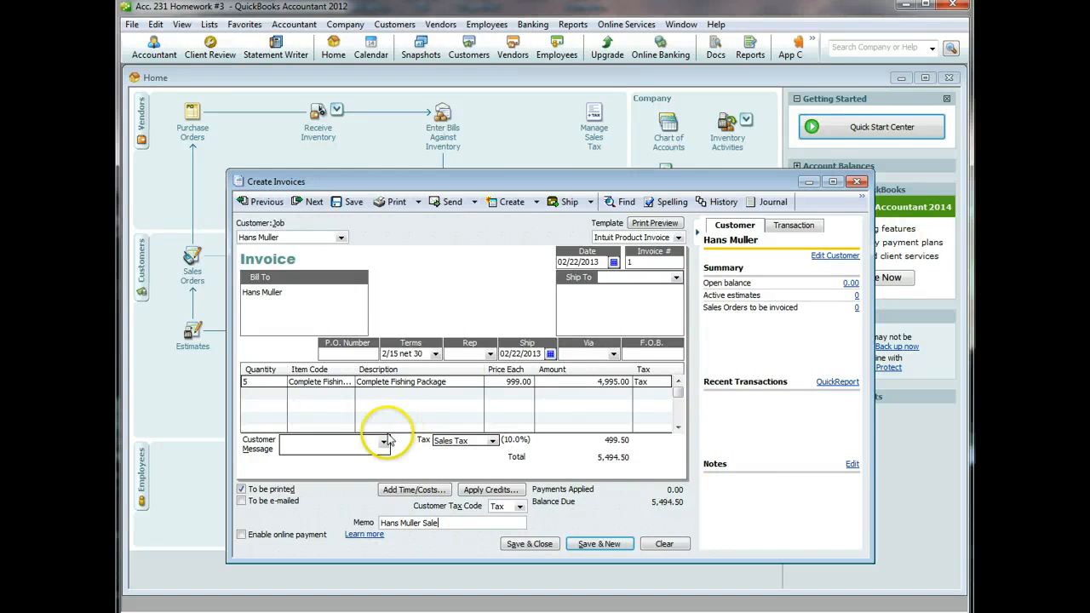
left_click(384, 441)
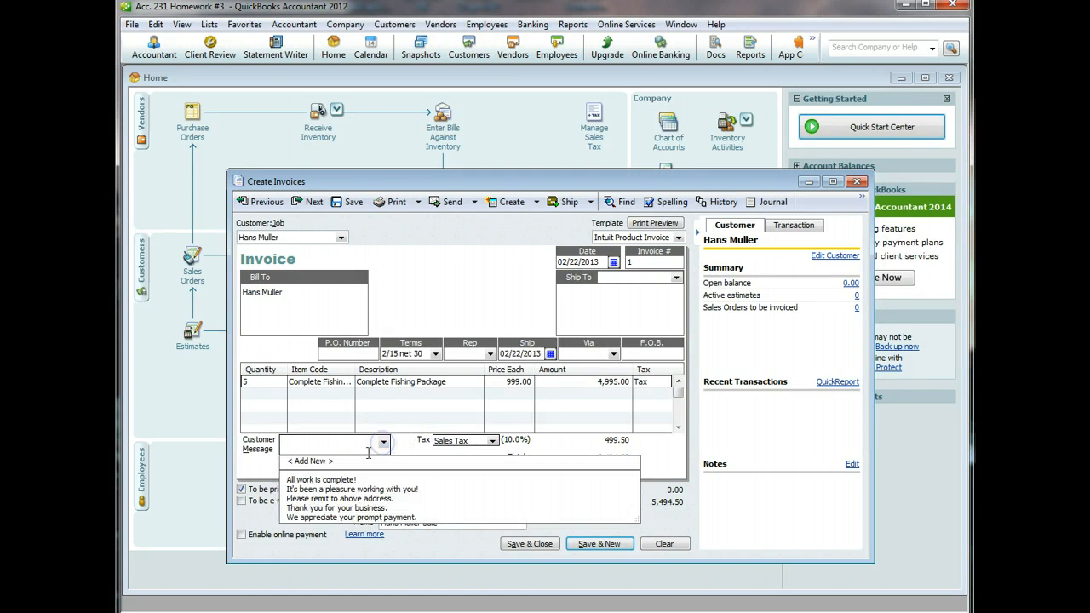
left_click(336, 507)
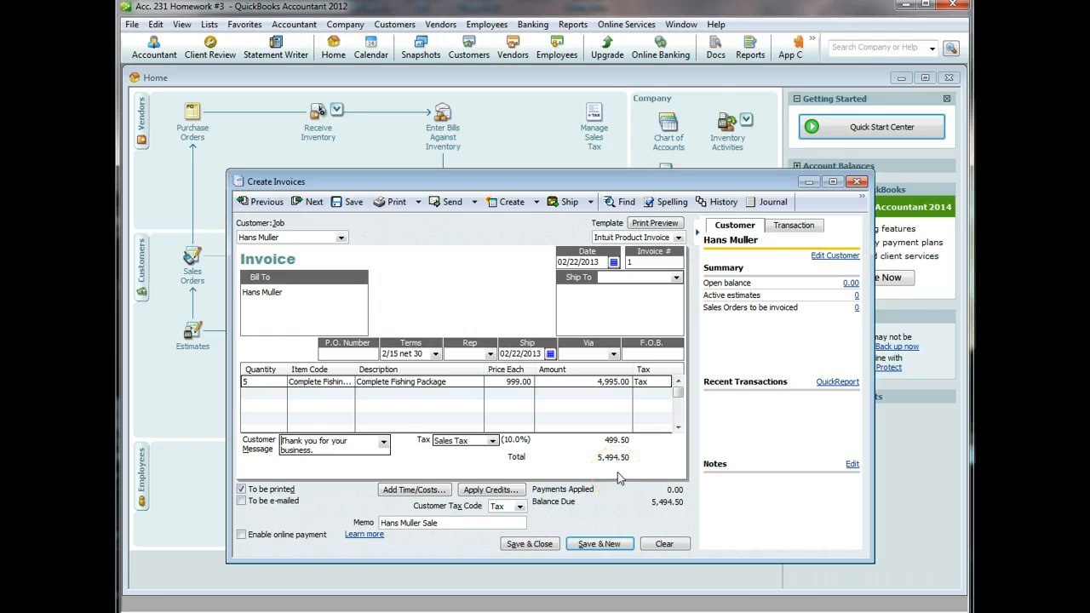
left_click(537, 545)
left_click(514, 162)
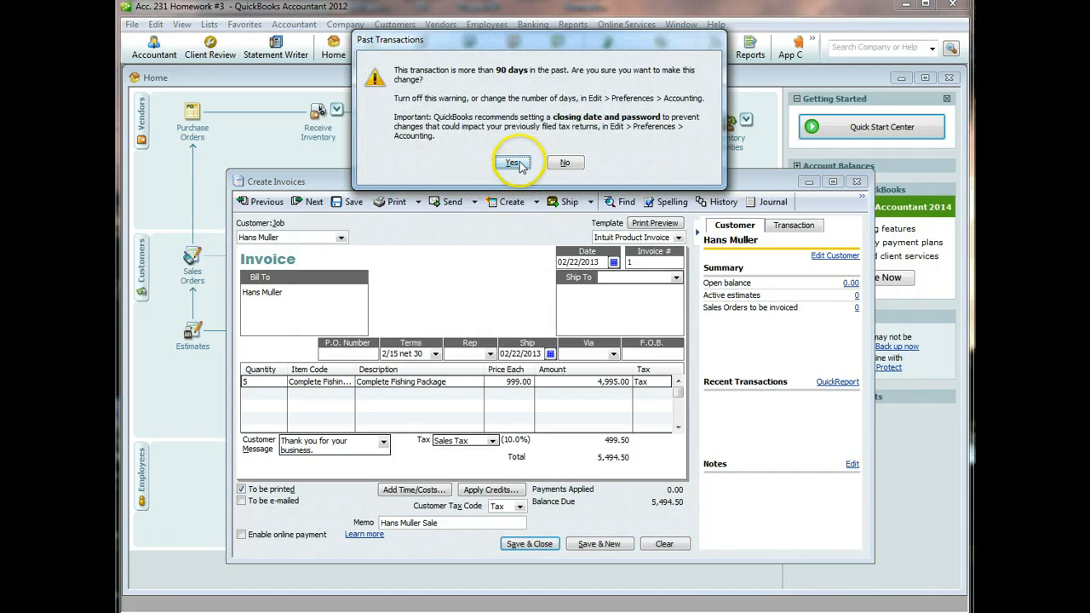
left_click(479, 135)
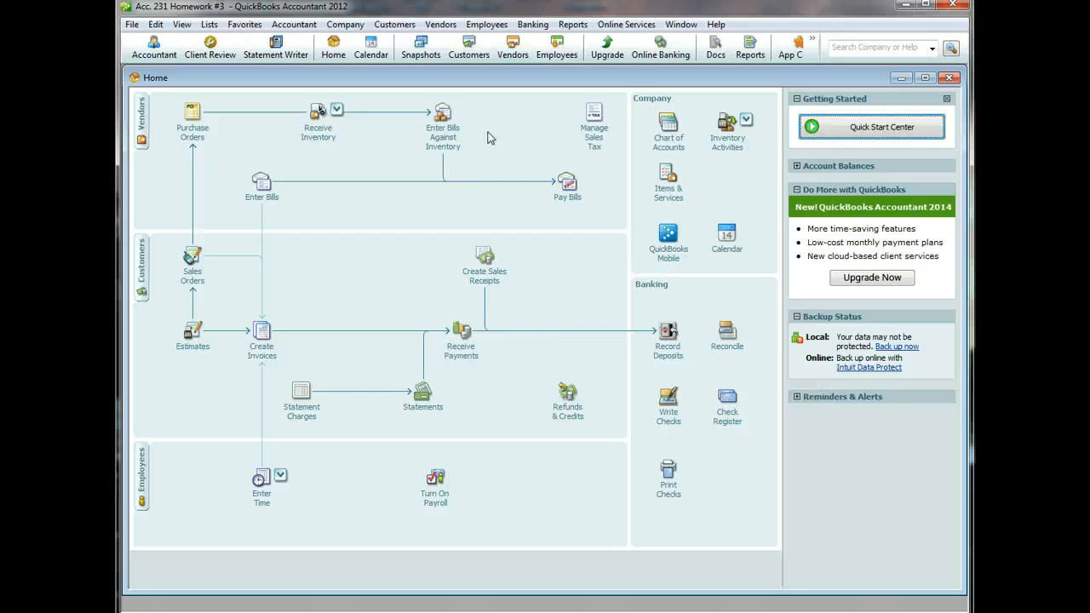
- Start a customer payment for the invoiced customer, dated 03/01/2013
left_click(479, 128)
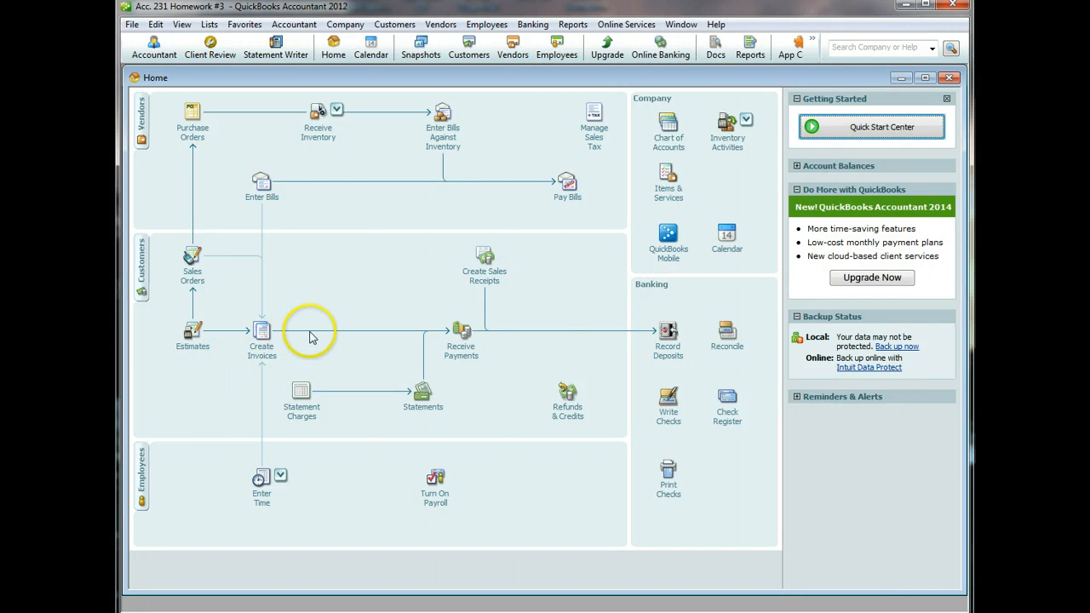
left_click(460, 334)
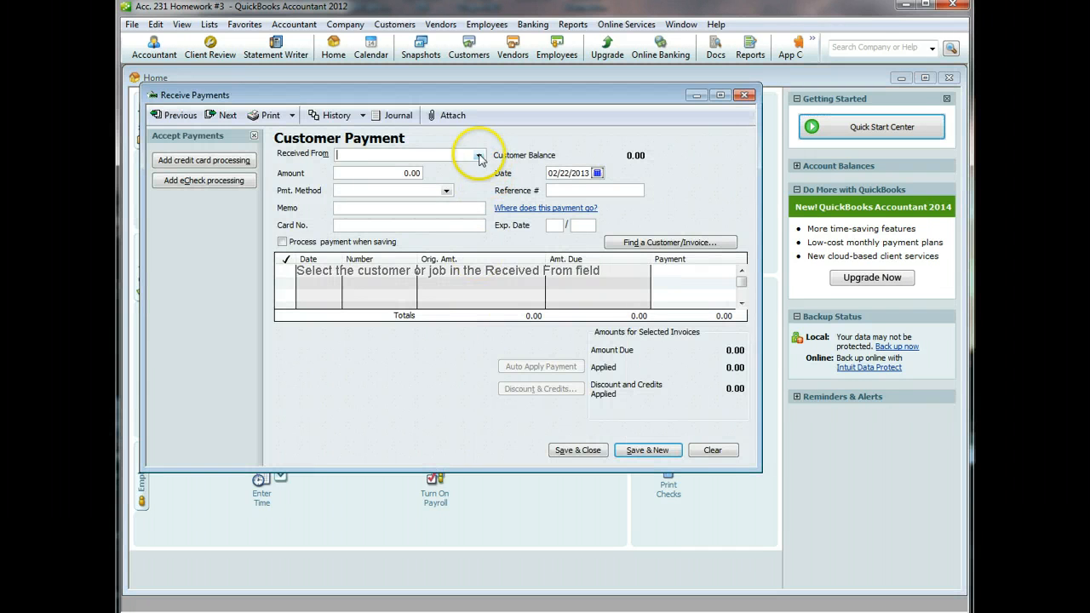
left_click(478, 155)
left_click(390, 189)
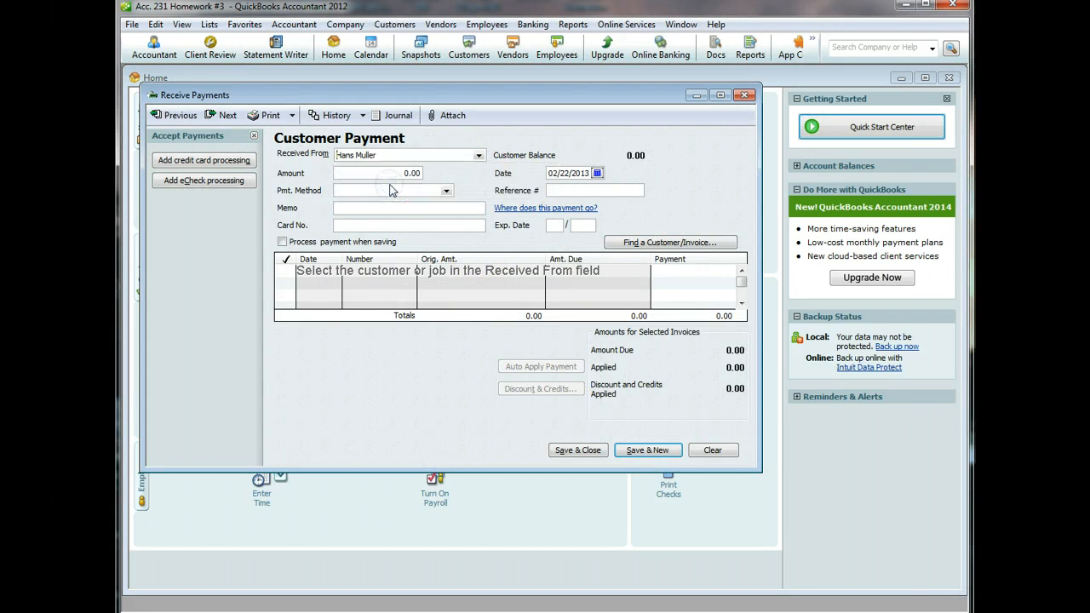
left_click(597, 173)
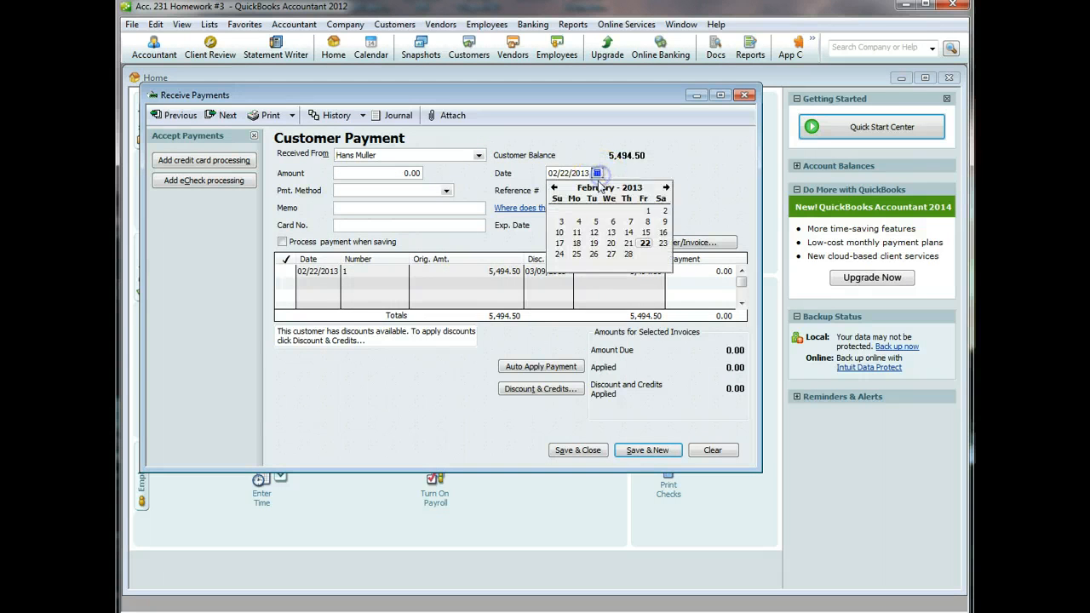
left_click(665, 187)
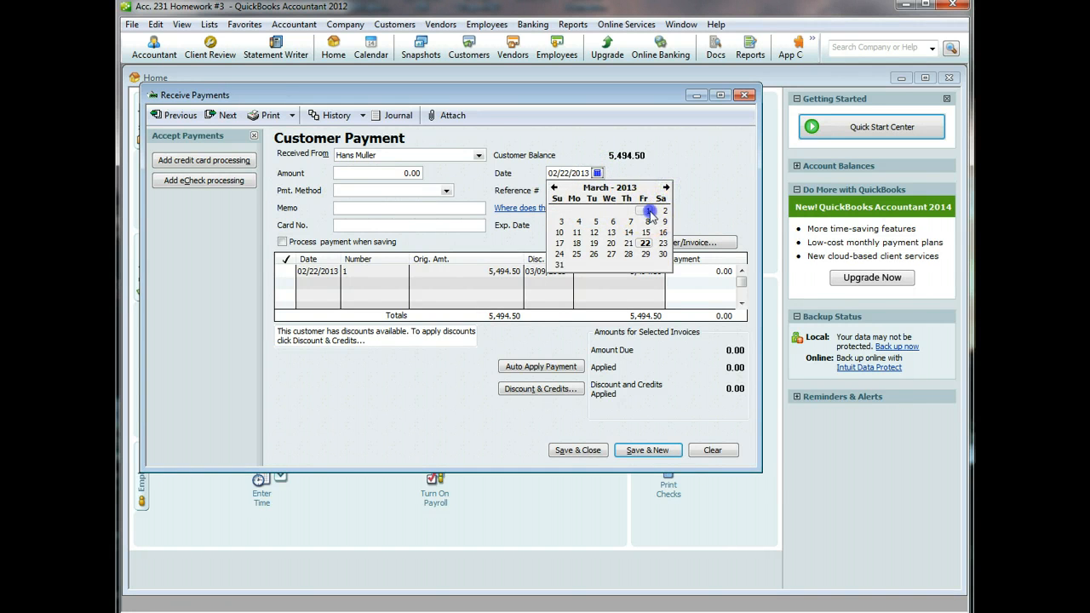
left_click(645, 212)
- Apply a 5,384.61 check payment to invoice 1 and open its discount settings
left_click(447, 190)
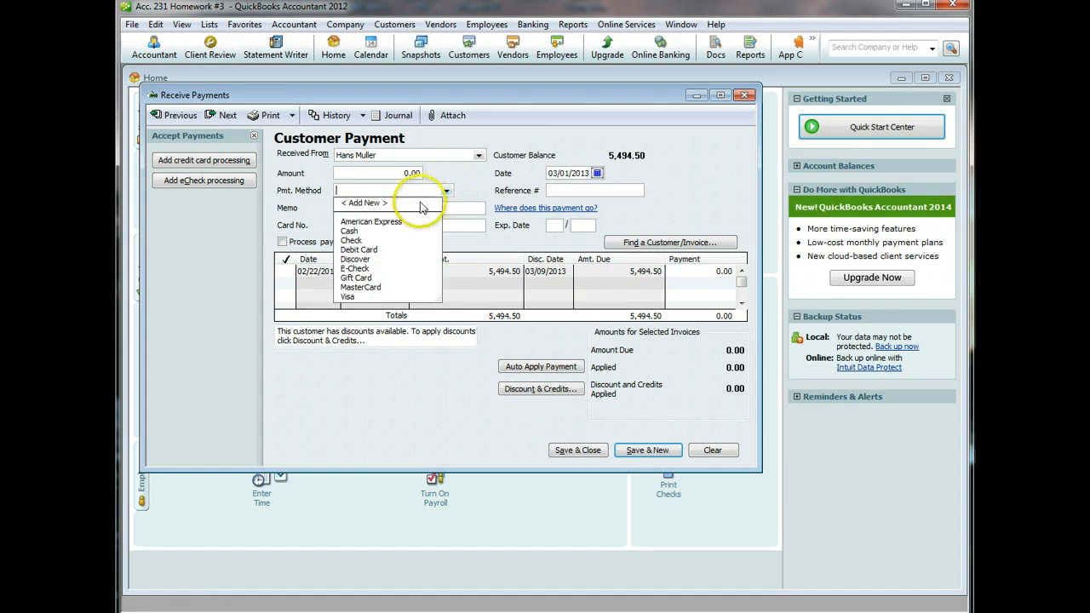
left_click(351, 239)
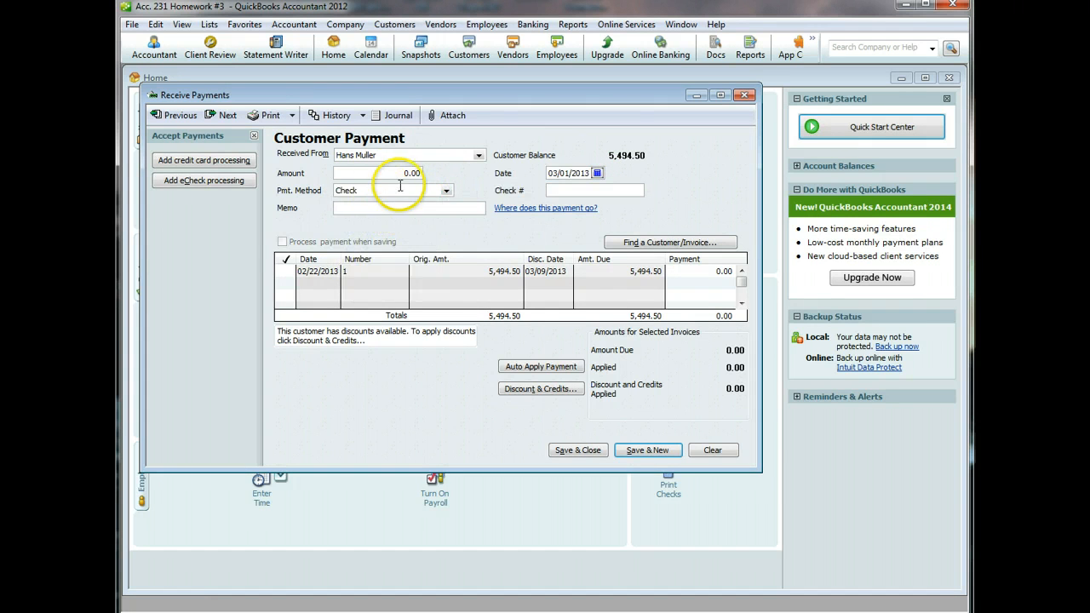
left_click(412, 174)
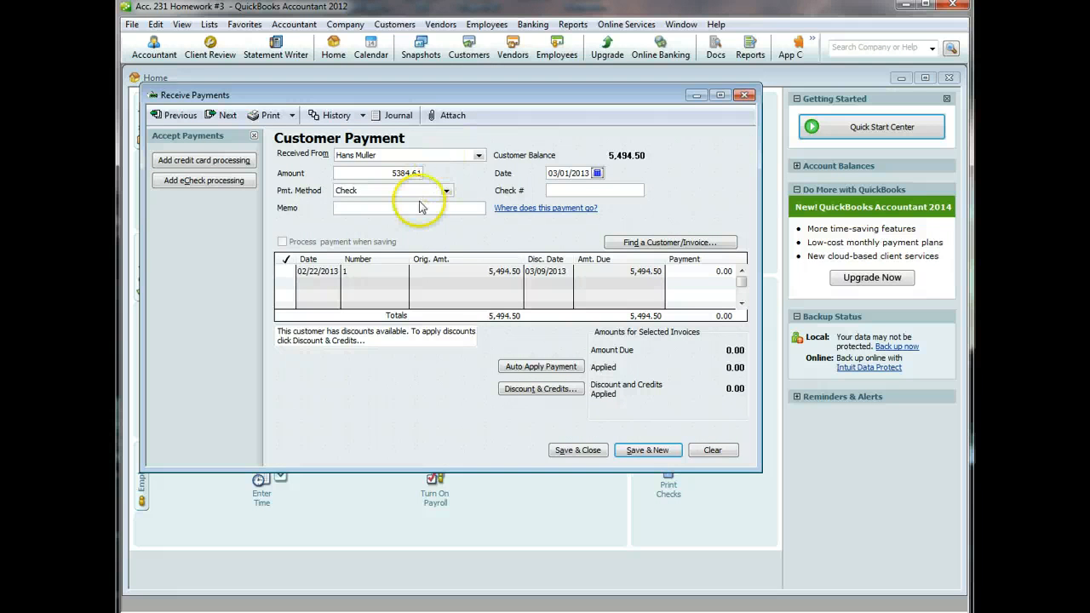
left_click(459, 209)
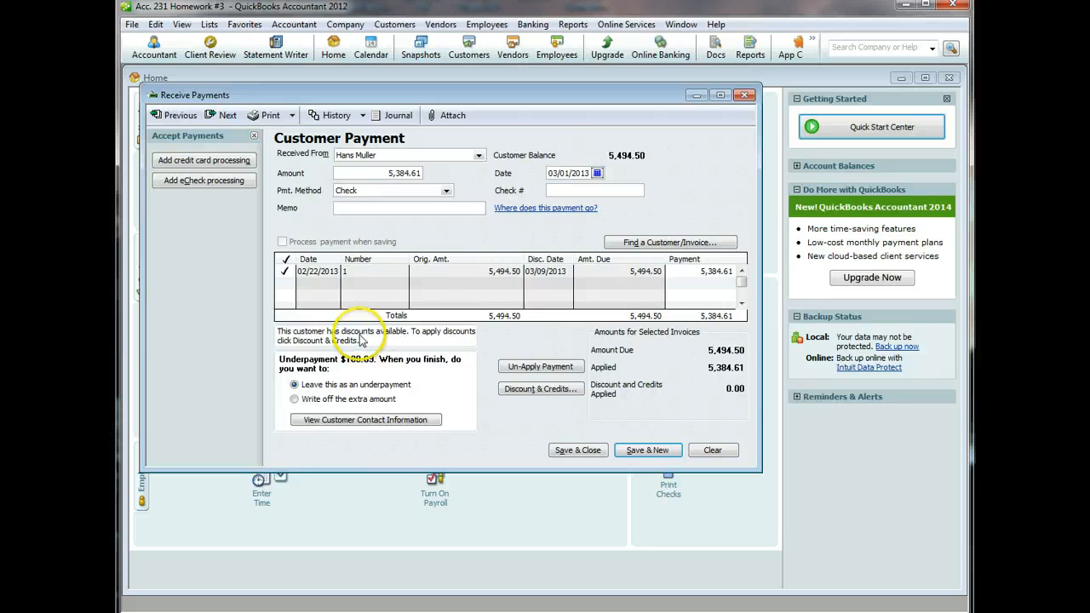
left_click(532, 389)
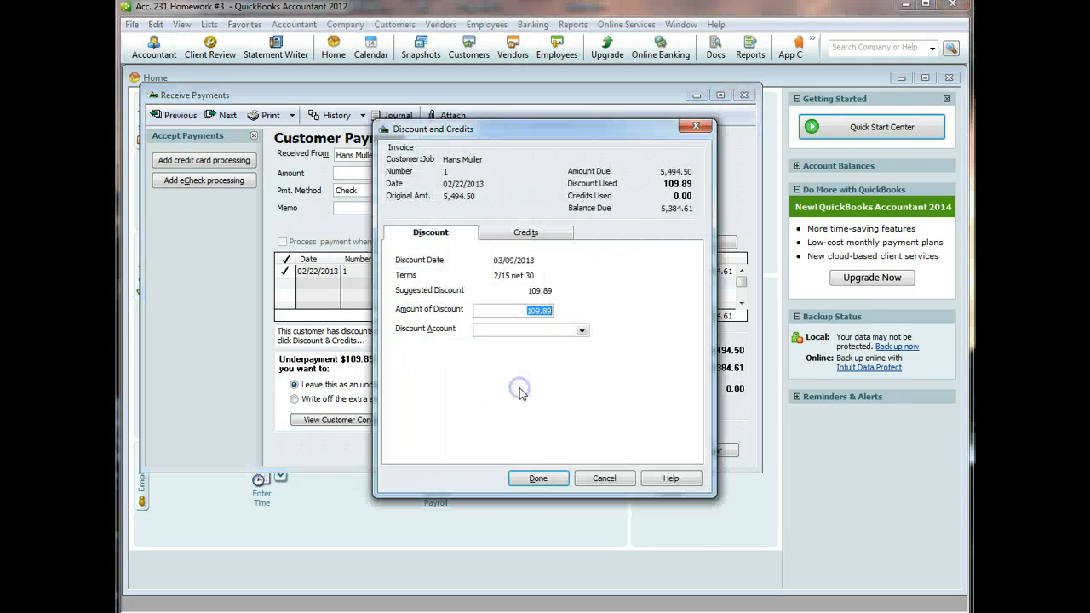
- Post the 109.89 discount to Sales Discounts and save the payment, accepting the past-date warning
left_click(583, 332)
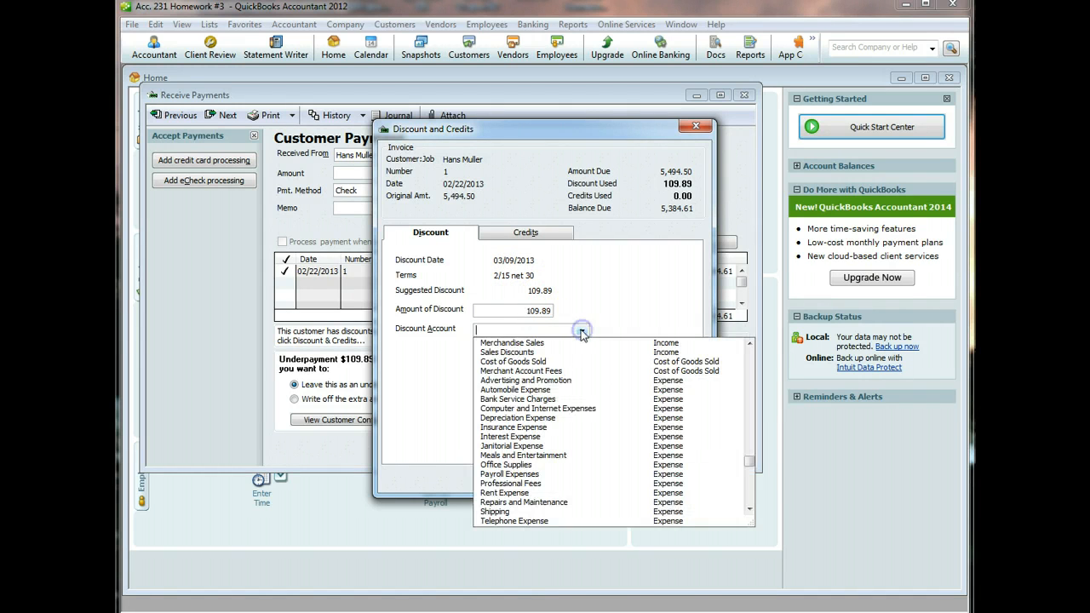
left_click(523, 352)
left_click(535, 338)
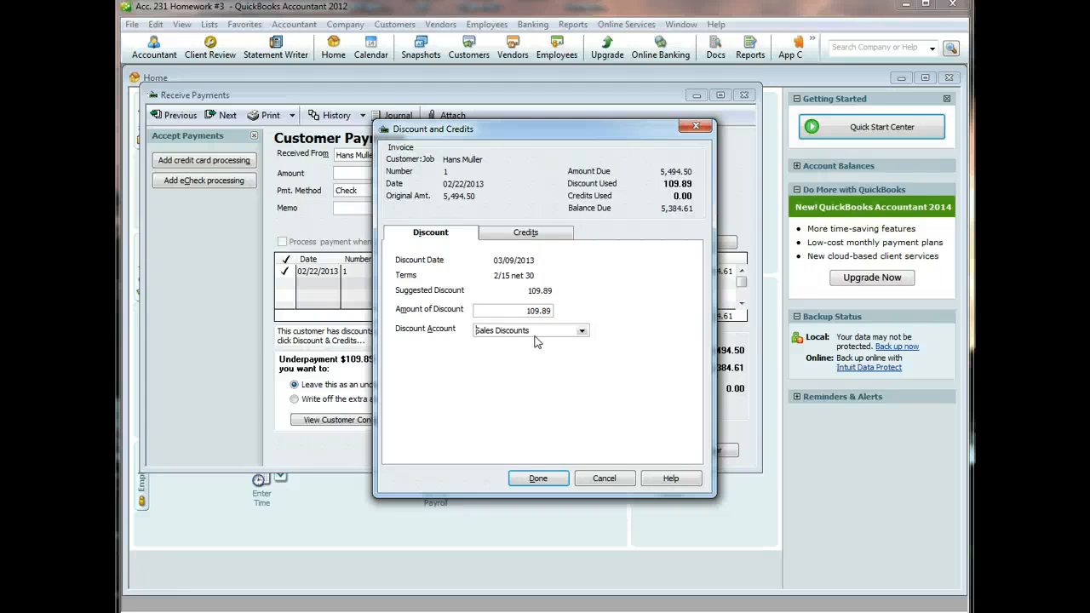
left_click(538, 478)
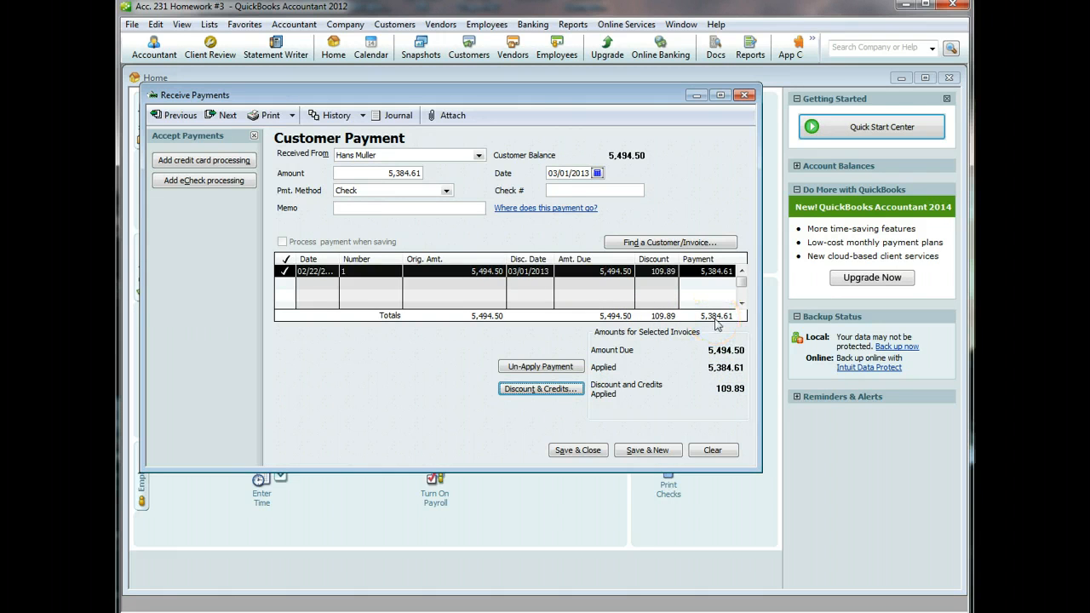
left_click(578, 451)
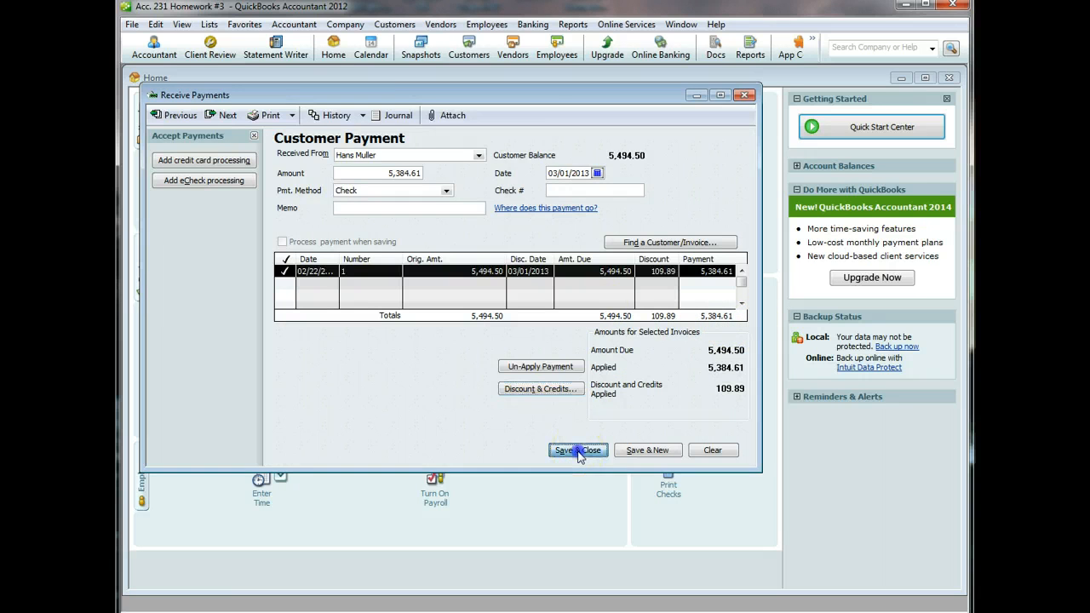
left_click(511, 163)
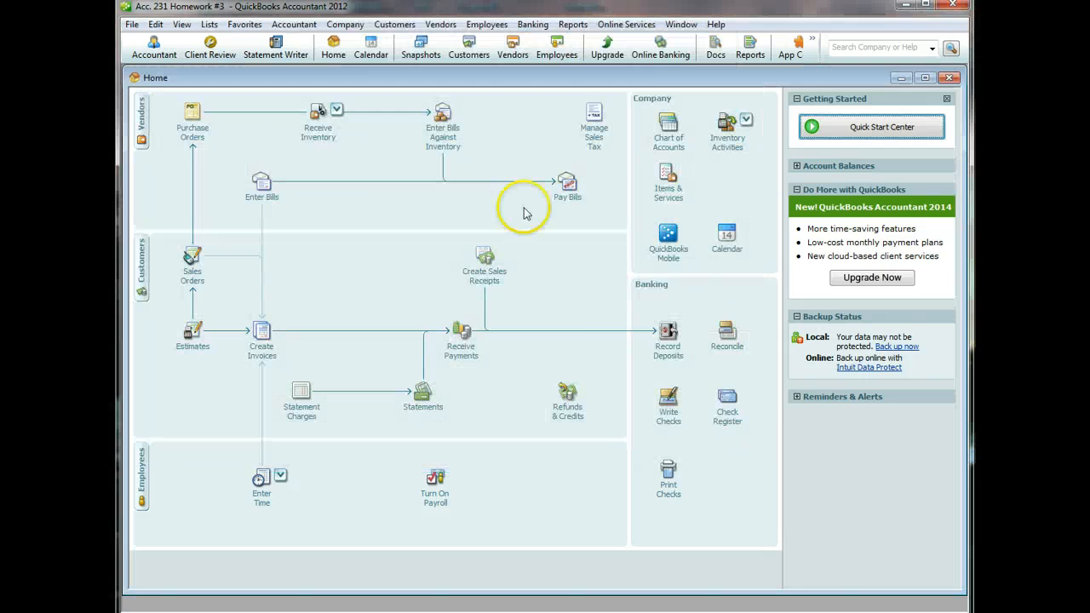
- Deposit the 5,384.61 check into Bank of Laie and save, accepting the past-date warning
left_click(667, 356)
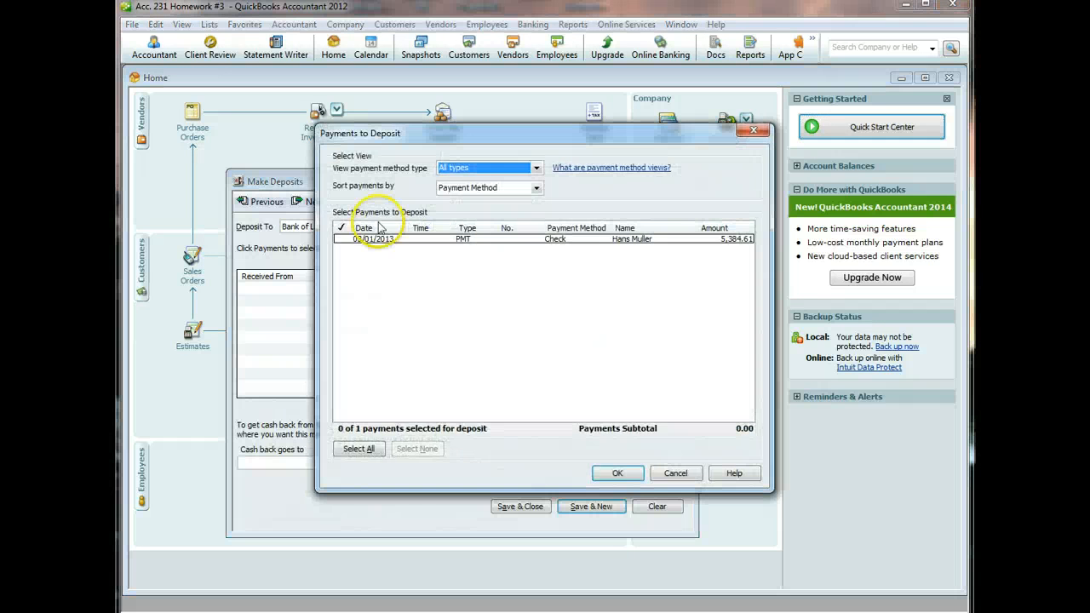
left_click(341, 239)
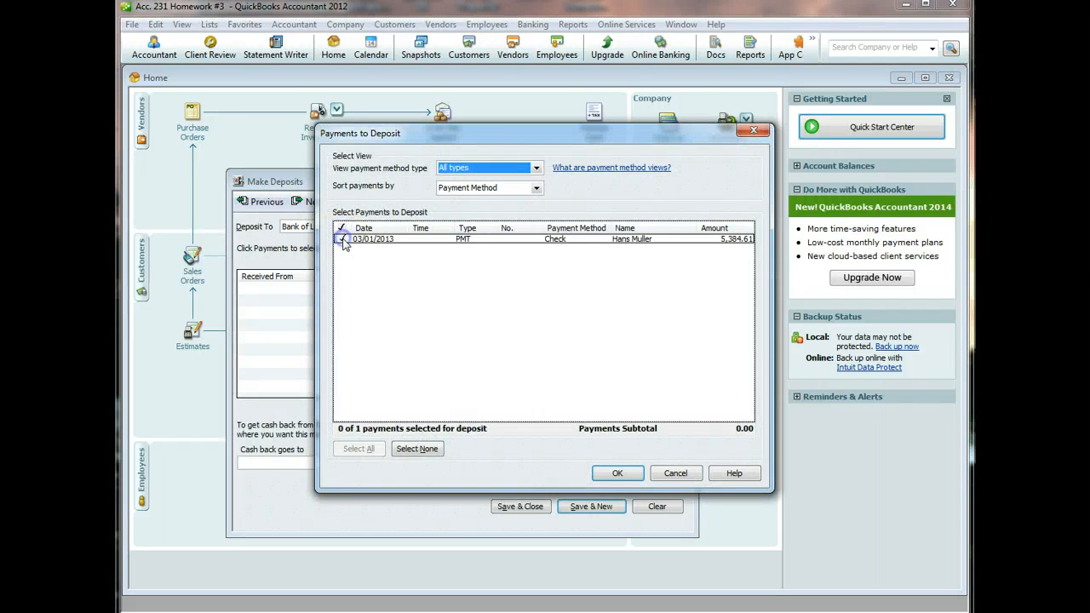
left_click(616, 472)
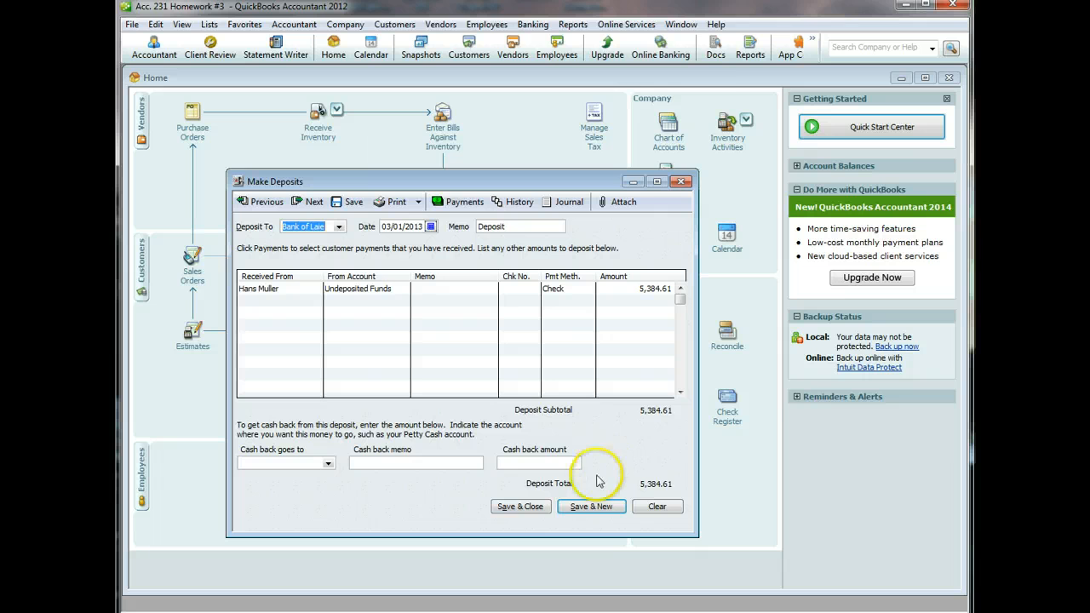
left_click(521, 507)
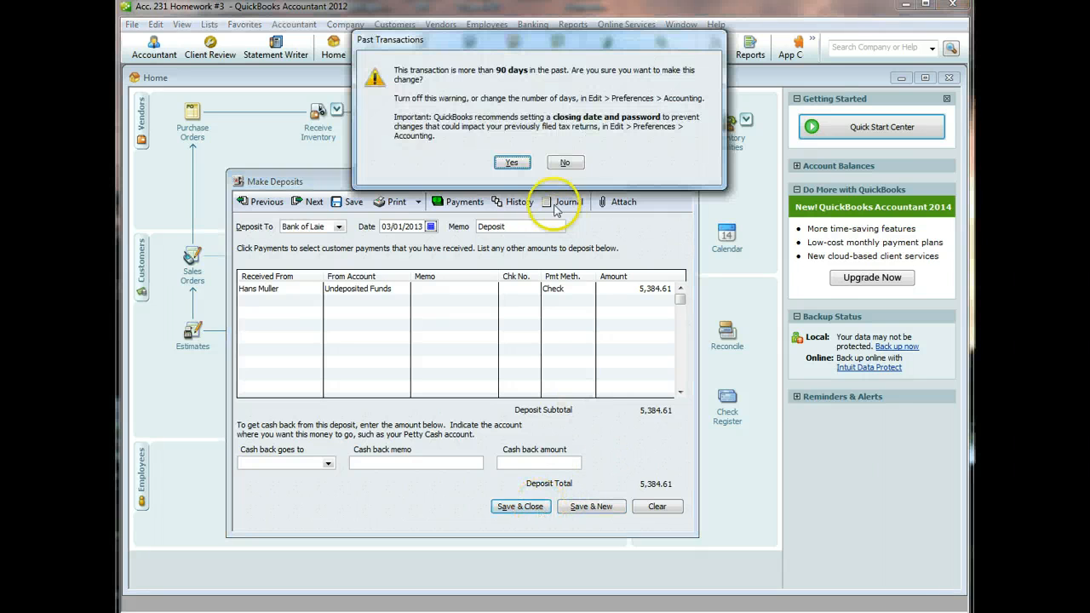
left_click(515, 161)
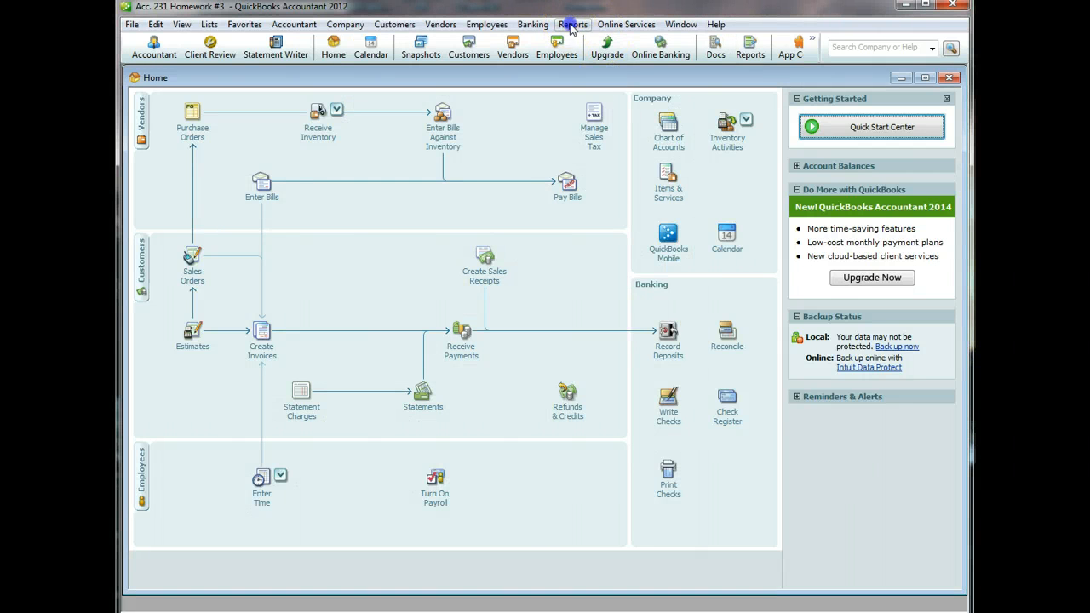
left_click(572, 24)
mouse_move(603, 128)
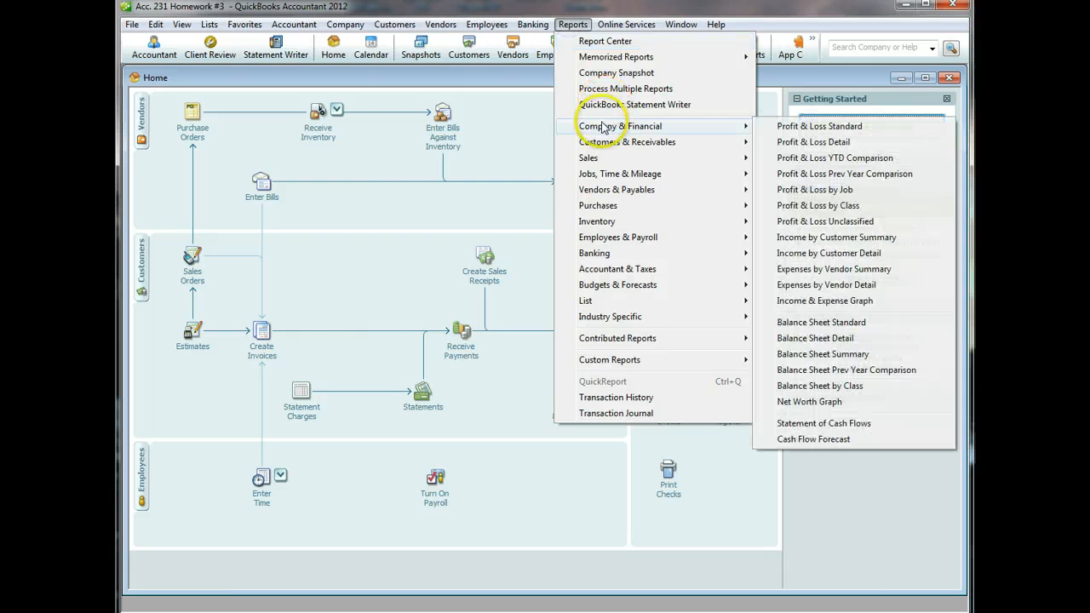
left_click(816, 128)
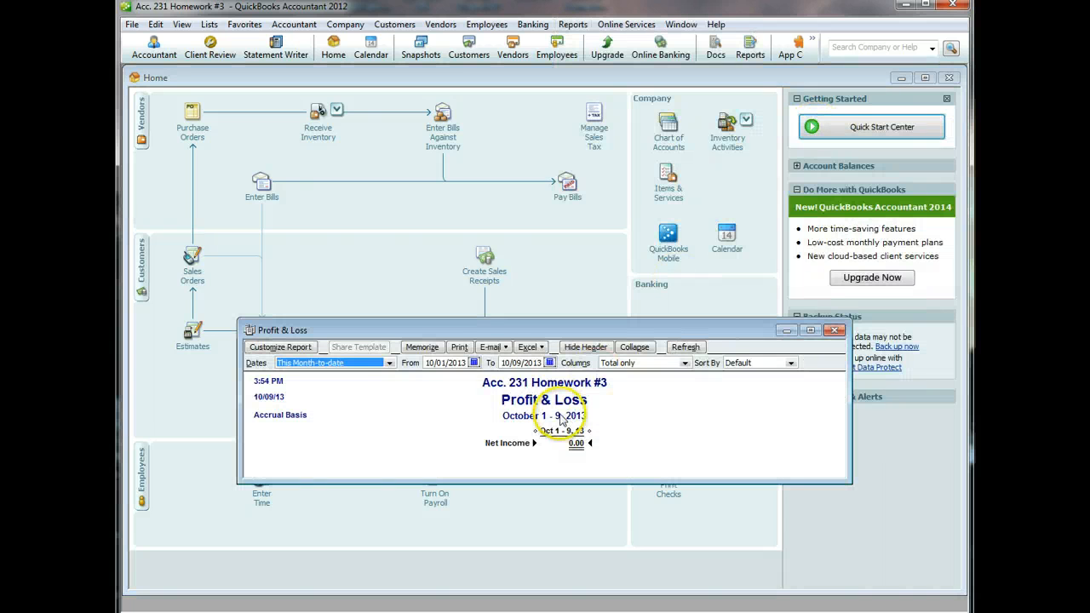
left_click(389, 362)
left_click(352, 375)
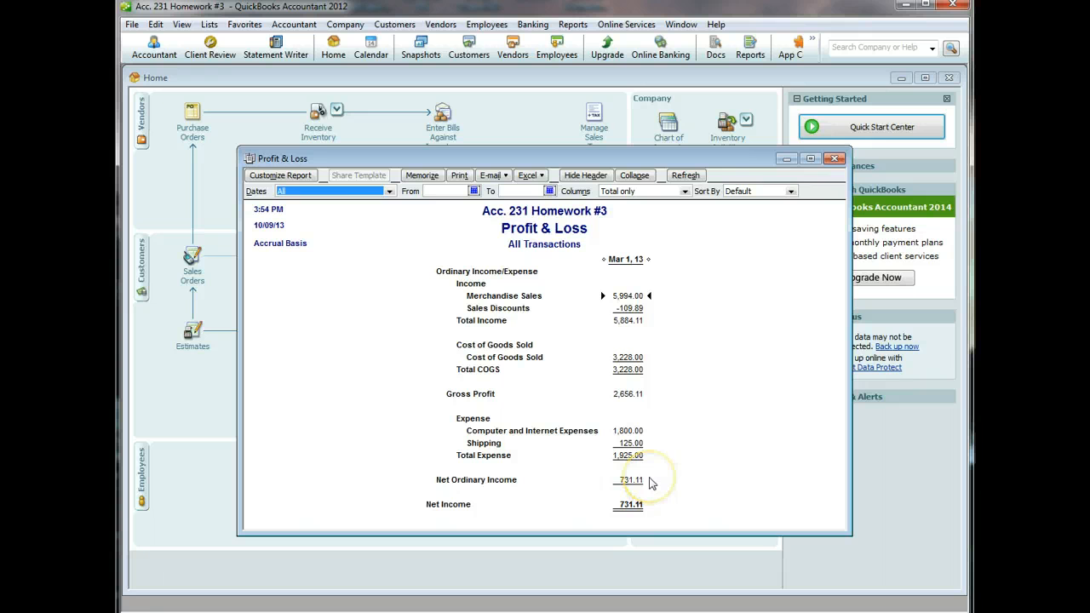
left_click(833, 161)
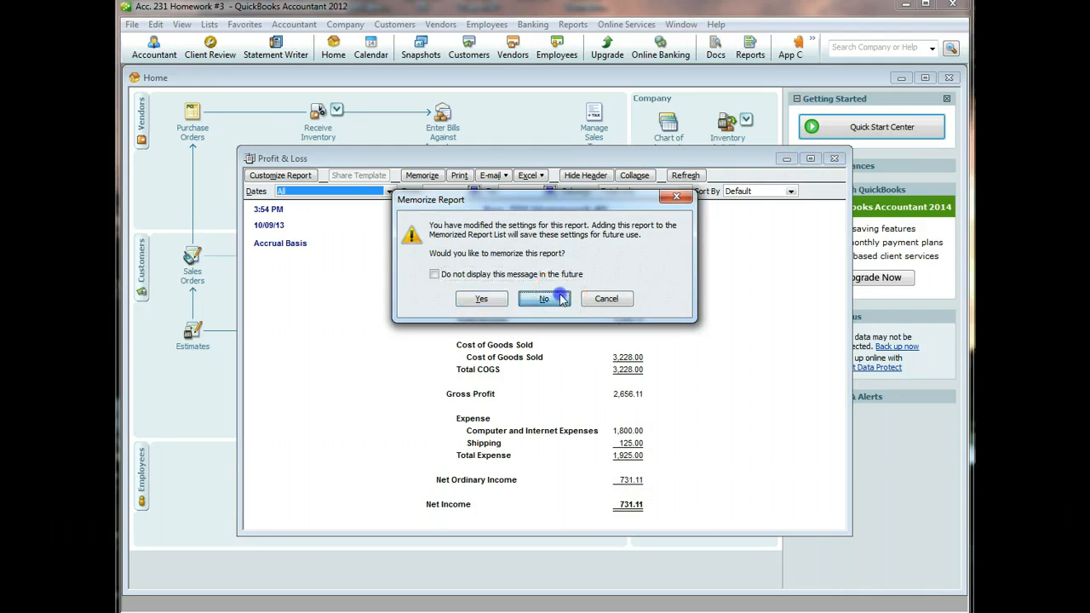
left_click(543, 298)
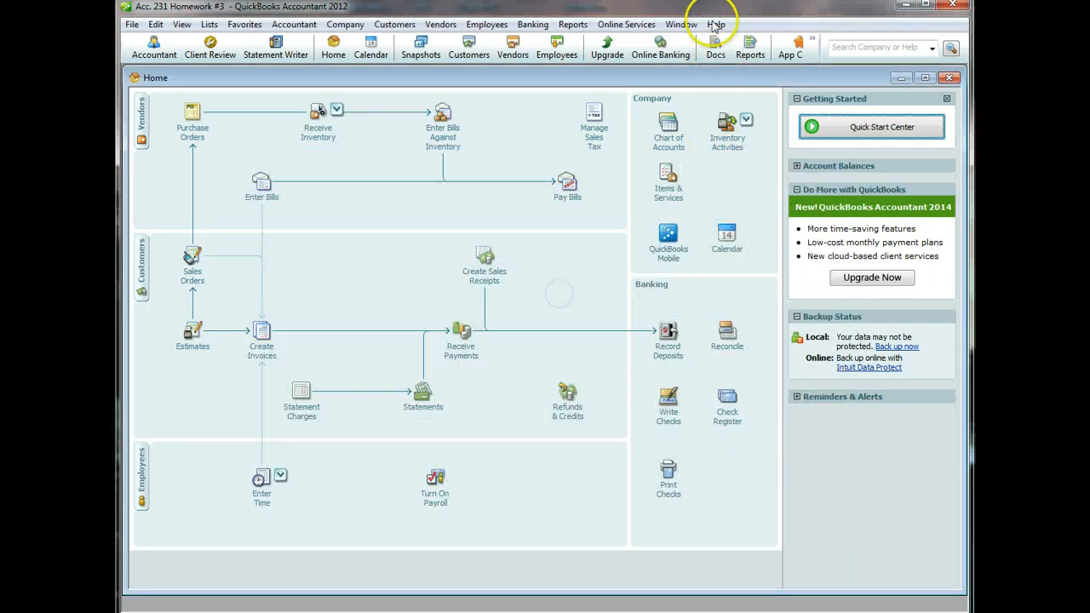
left_click(573, 25)
mouse_move(647, 126)
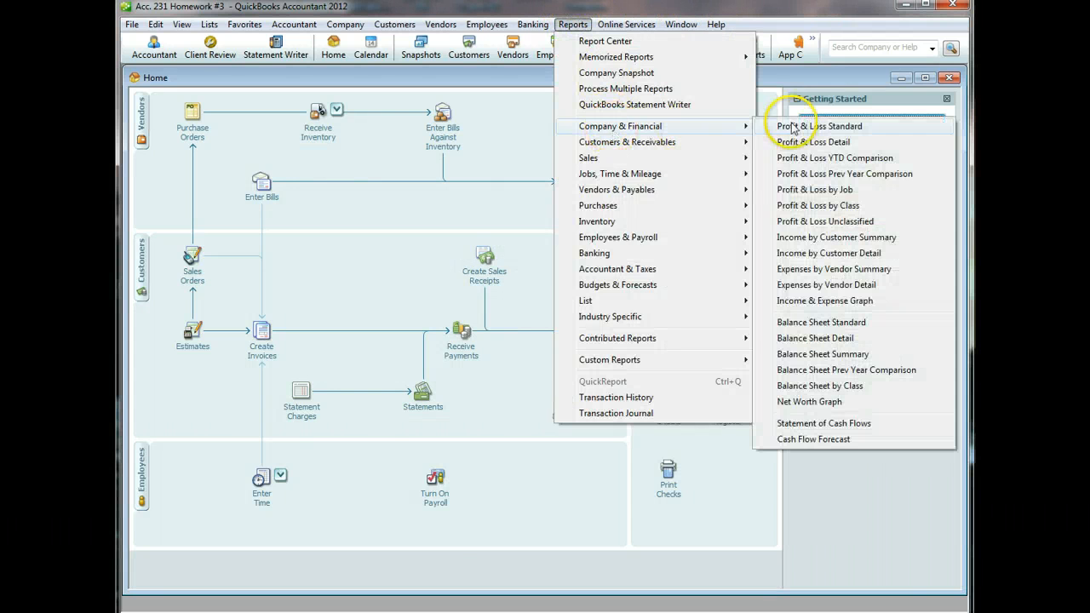
left_click(820, 322)
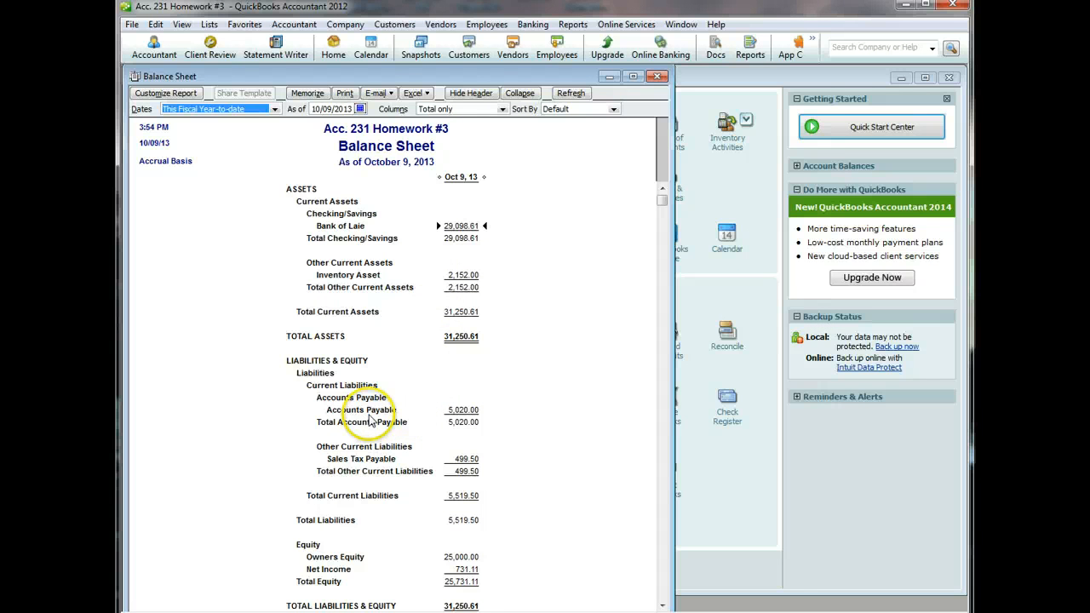
left_click(657, 78)
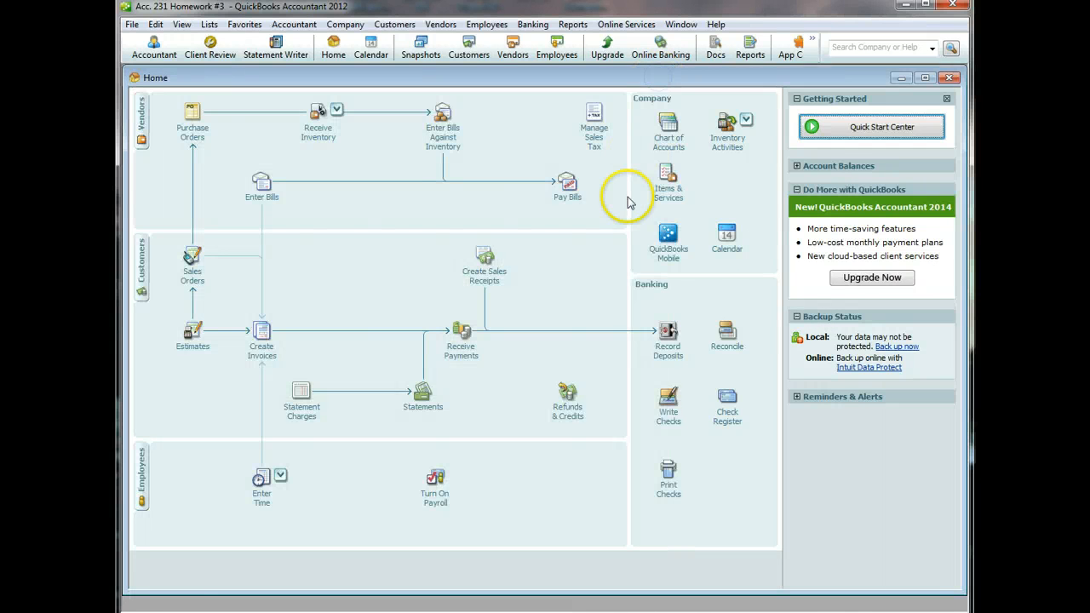
- In Pay Bills, mark the Moimoi Co., TackleDirect, Daiwa Corp. and Diamond Fishing Supply bills for payment
left_click(567, 186)
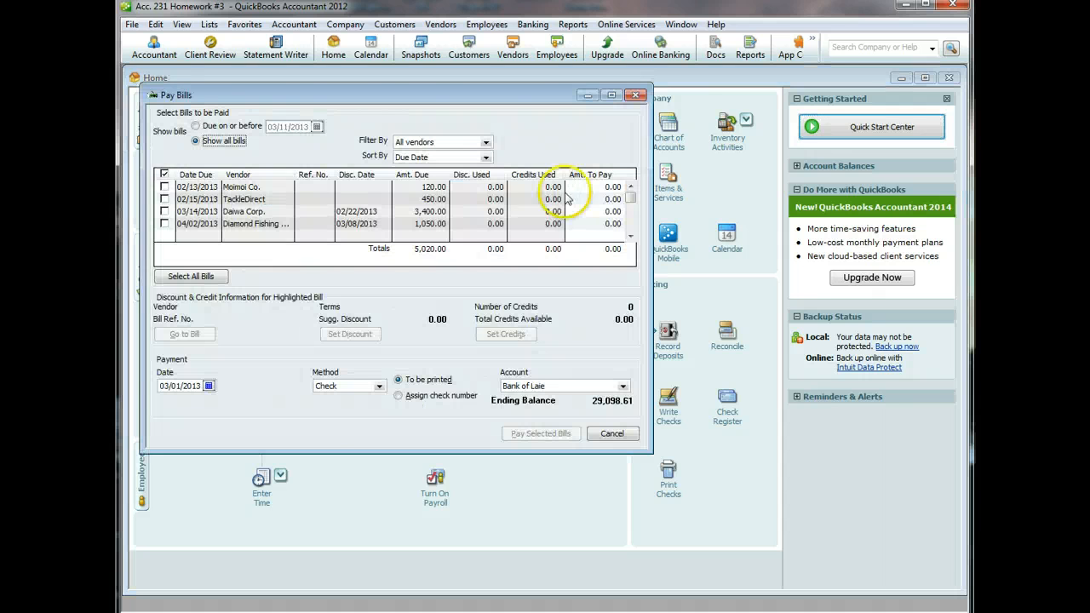
left_click(165, 186)
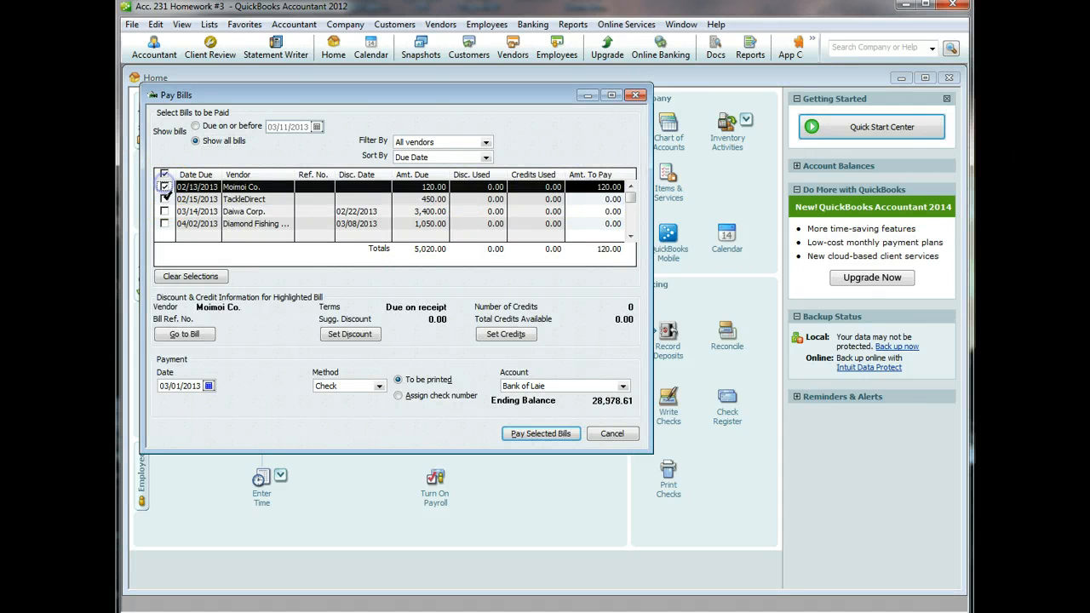
left_click(164, 198)
left_click(164, 212)
left_click(165, 223)
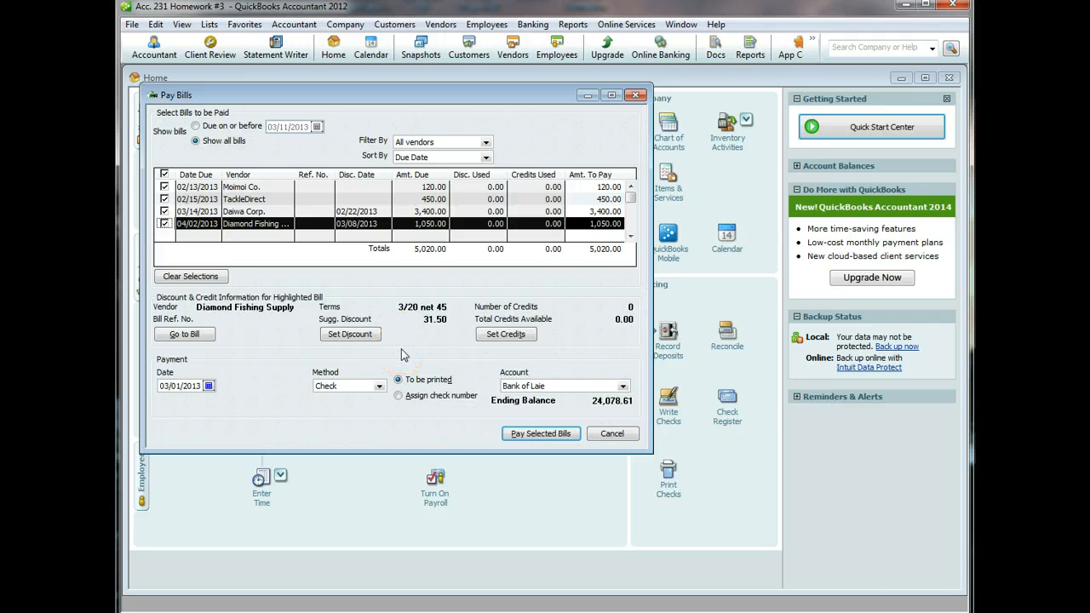
- Re-check the Moimoi Co., TackleDirect and Daiwa Corp. selections, then select the Diamond Fishing Supply bill to view its discount terms
left_click(164, 187)
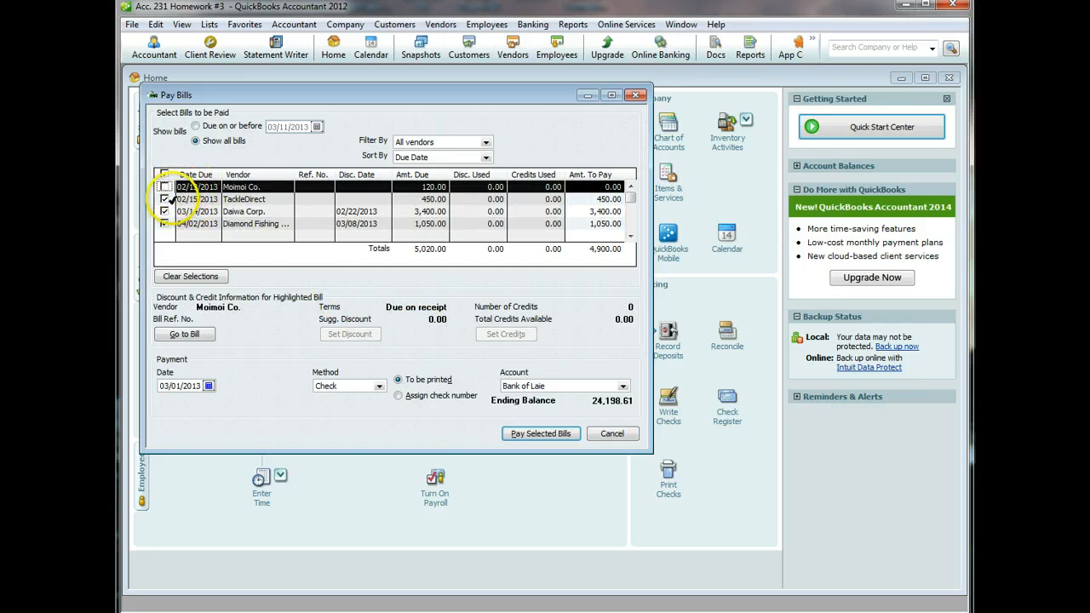
left_click(164, 186)
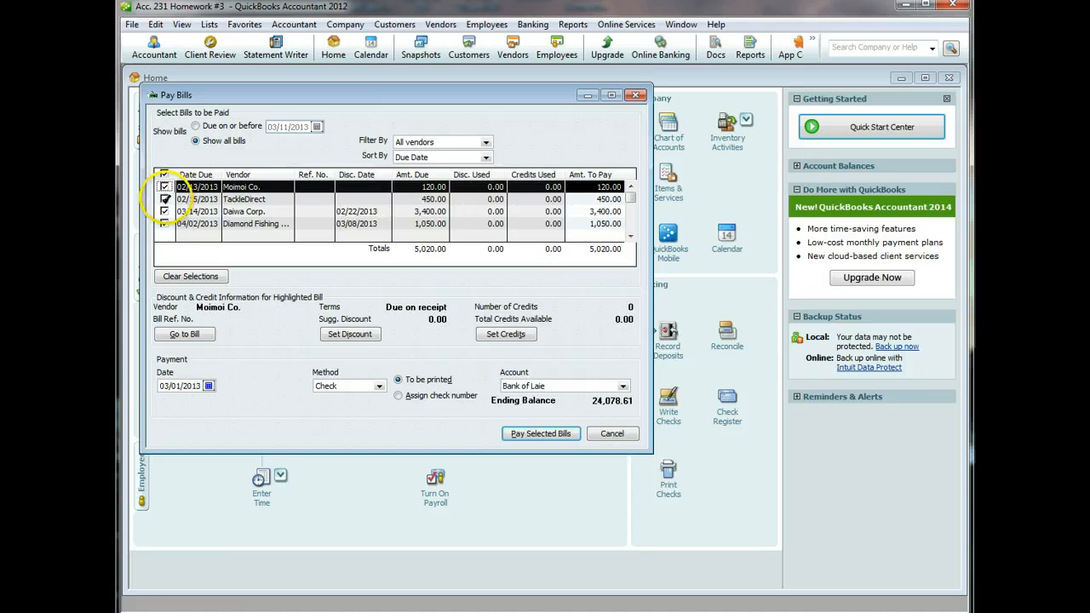
left_click(164, 198)
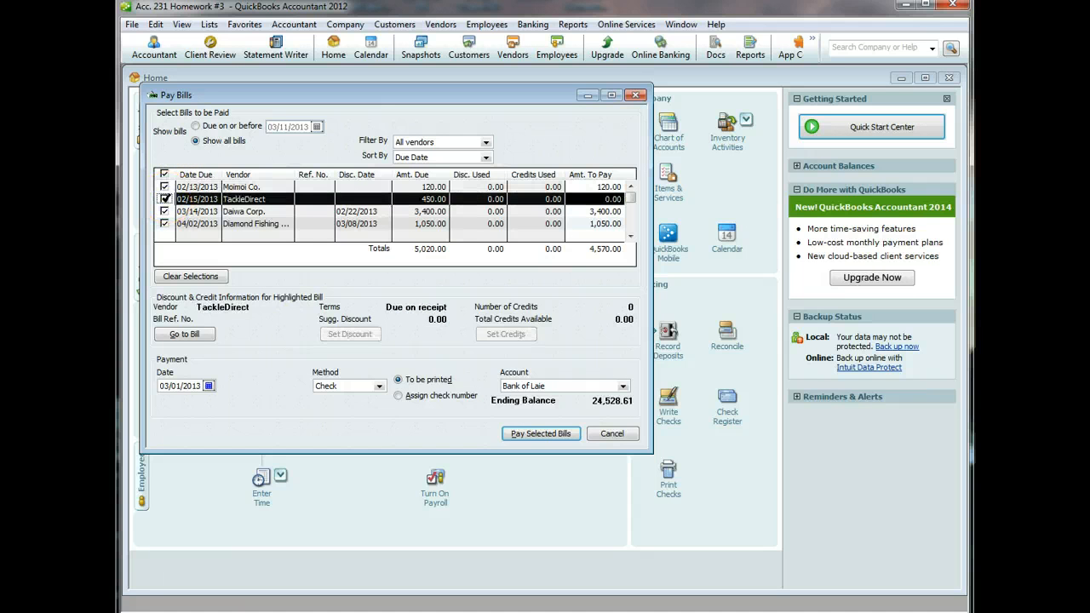
left_click(164, 198)
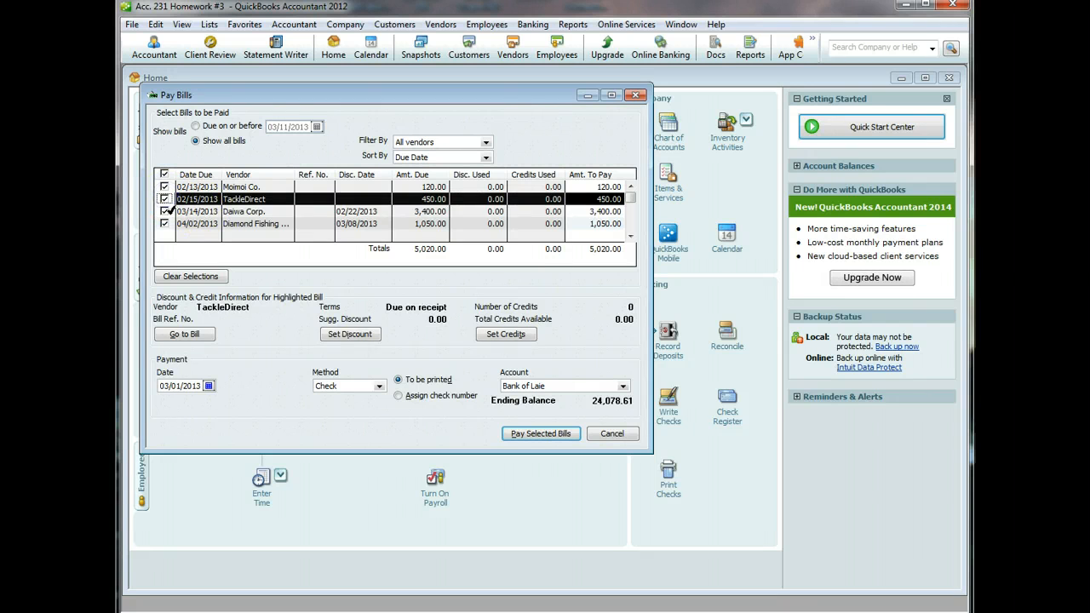
left_click(165, 211)
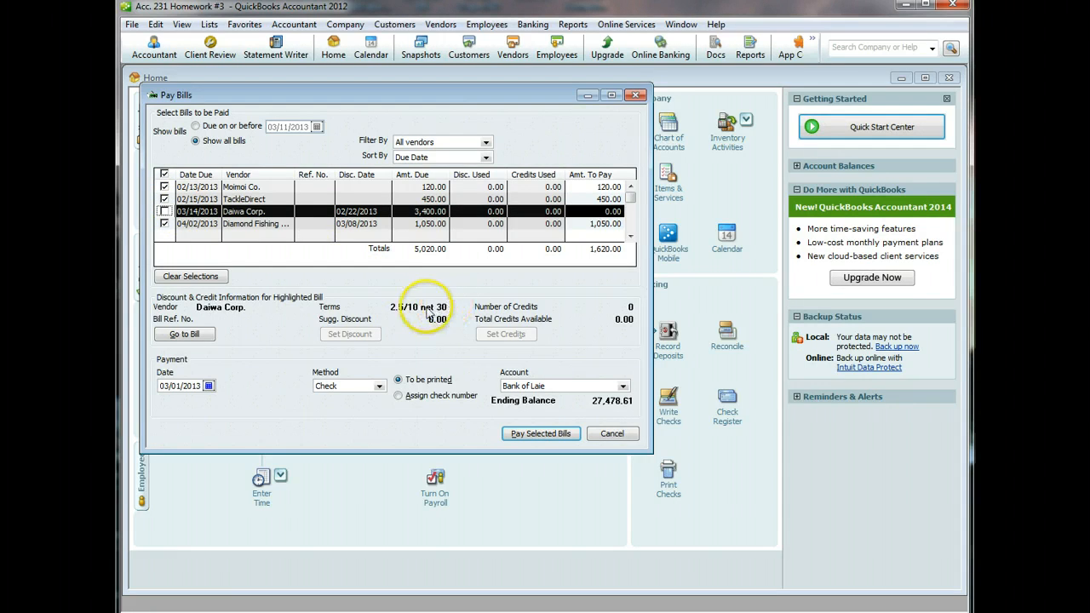
left_click(164, 211)
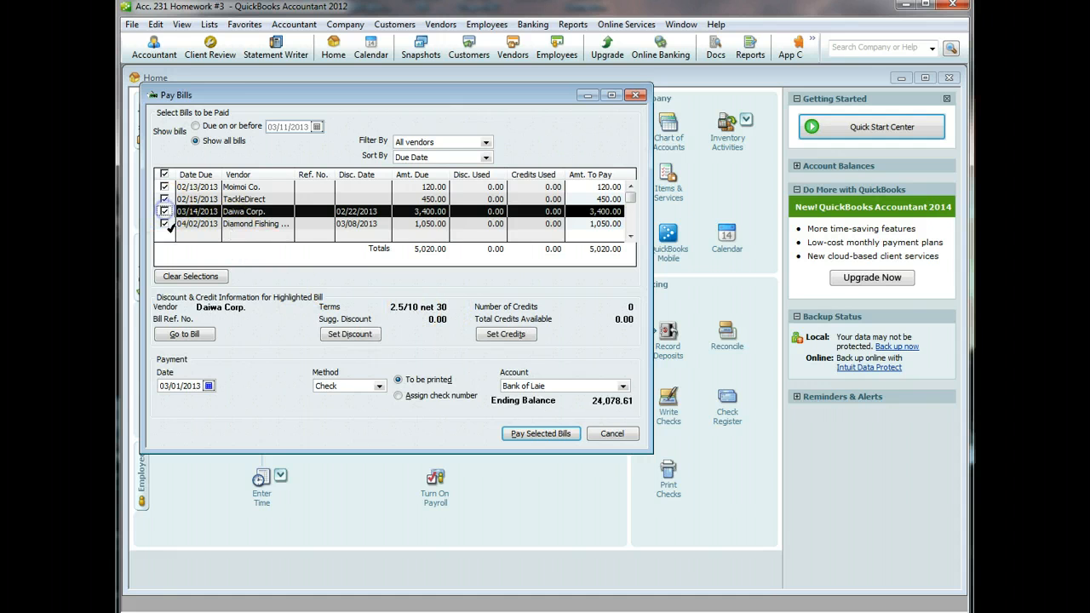
left_click(167, 223)
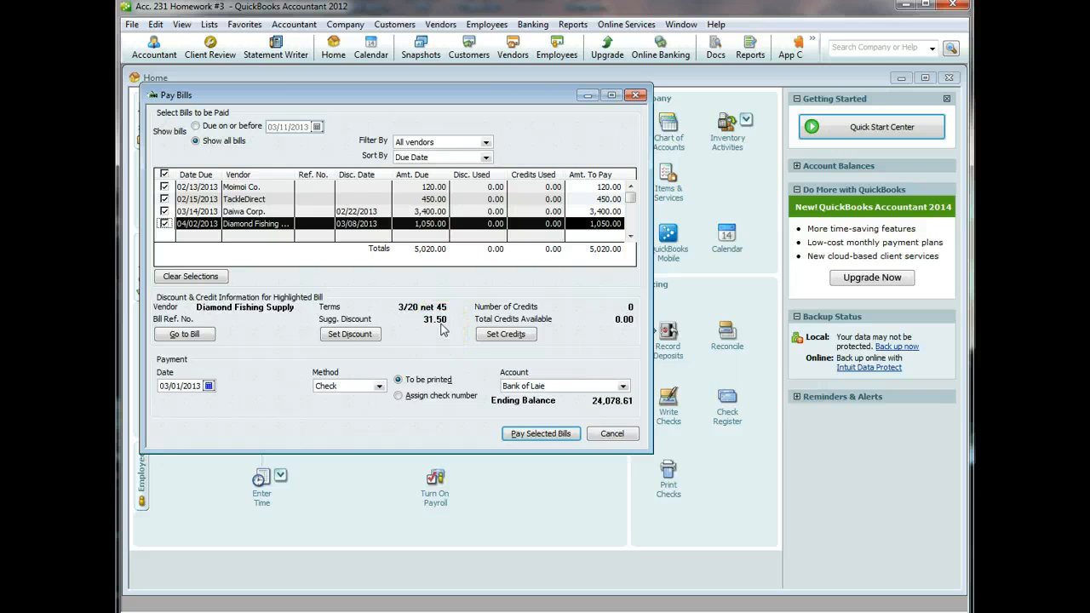
- Apply the 31.50 discount to the Diamond Fishing Supply bill, posted to Cost of Goods Sold
left_click(350, 334)
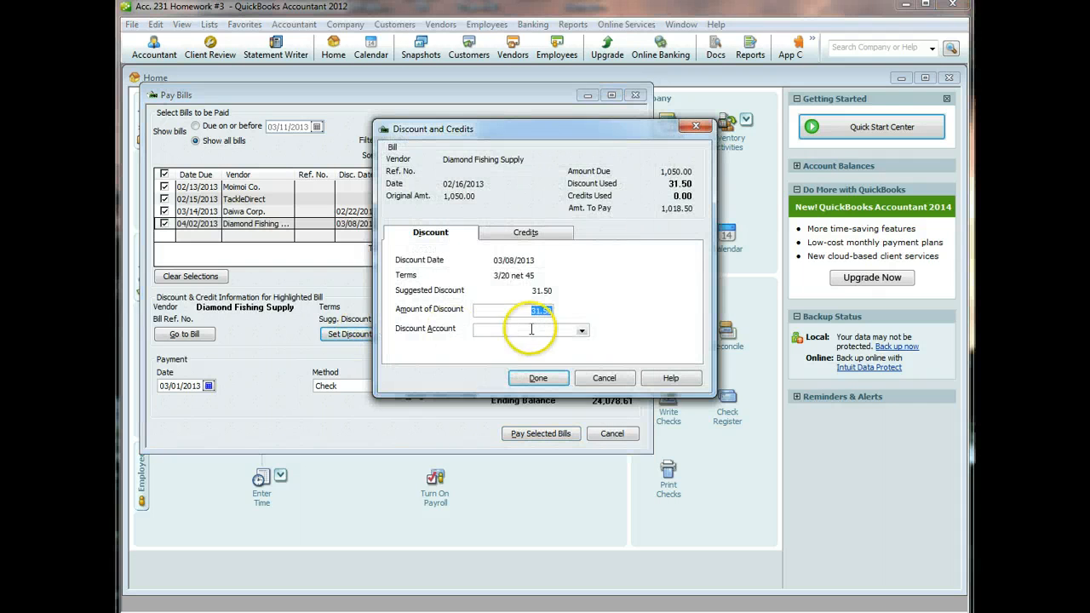
left_click(583, 331)
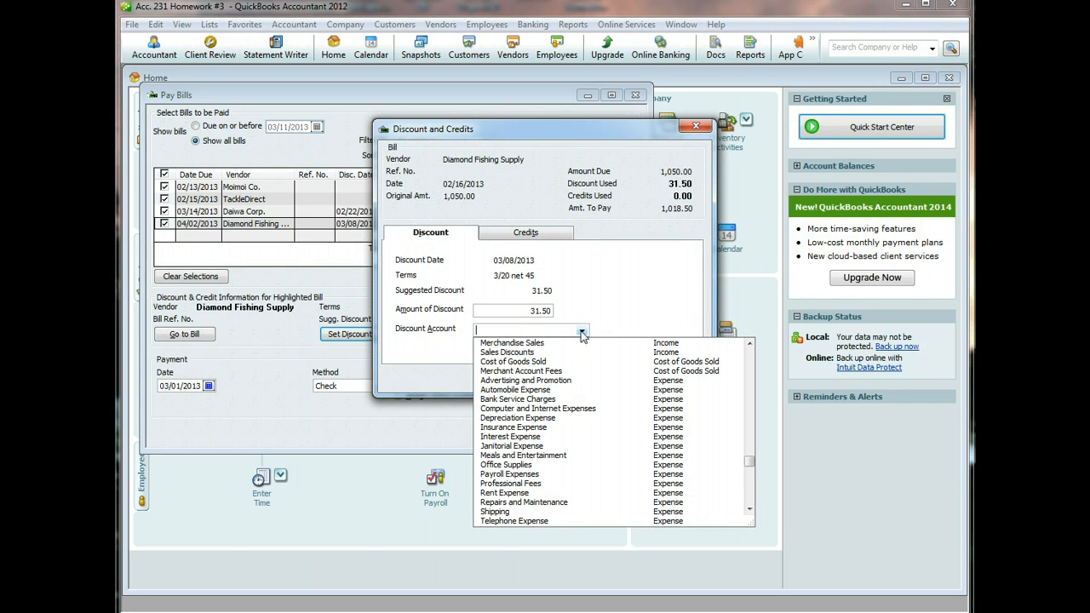
left_click(527, 362)
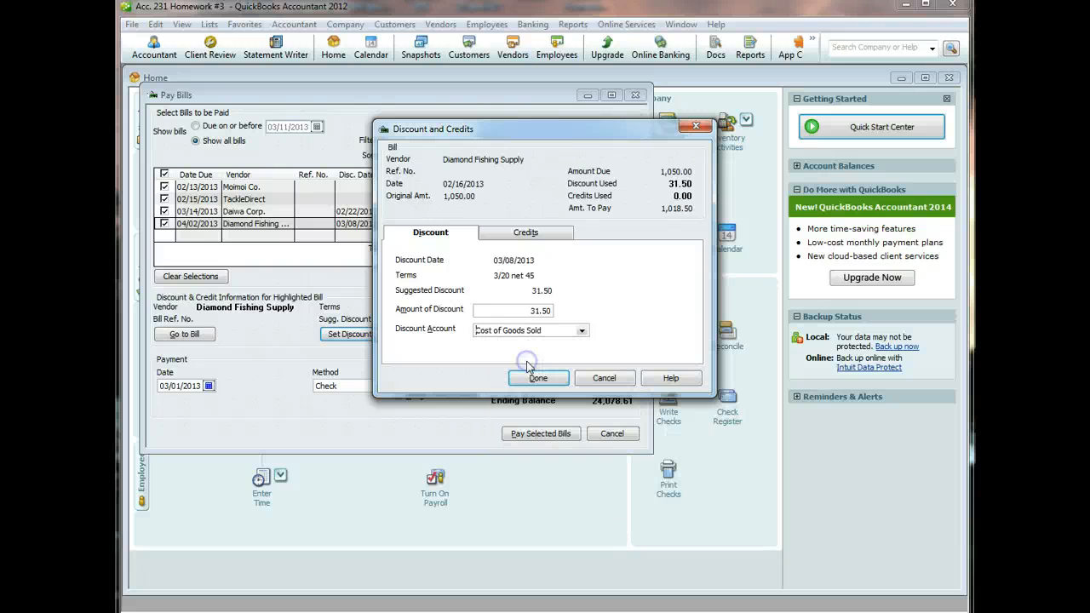
left_click(533, 379)
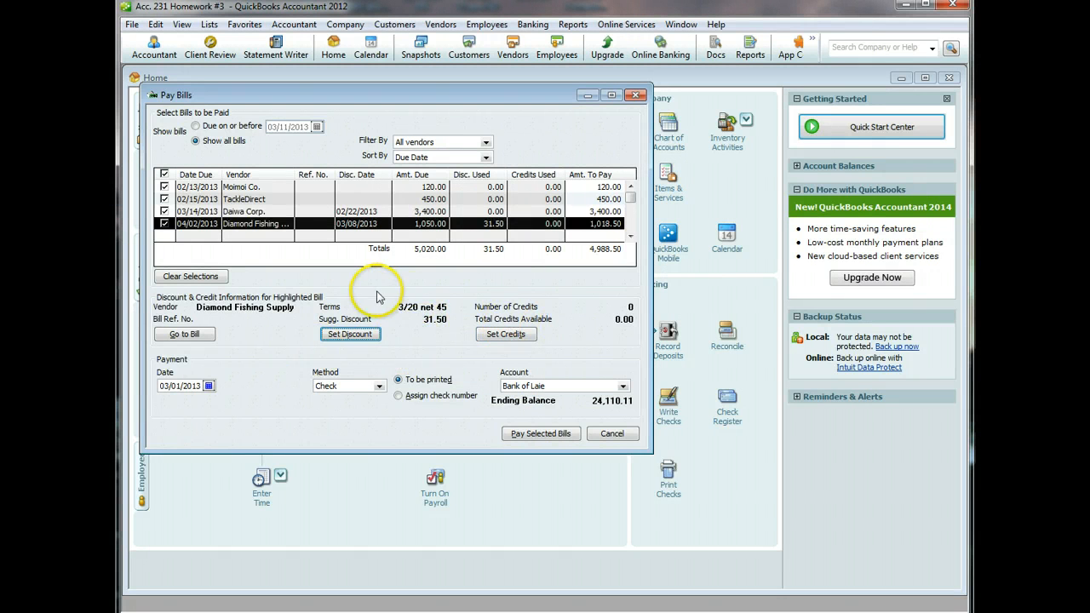
- Pay the four selected bills, accepting the past-dated 03/01/2013 payment warning
left_click(516, 437)
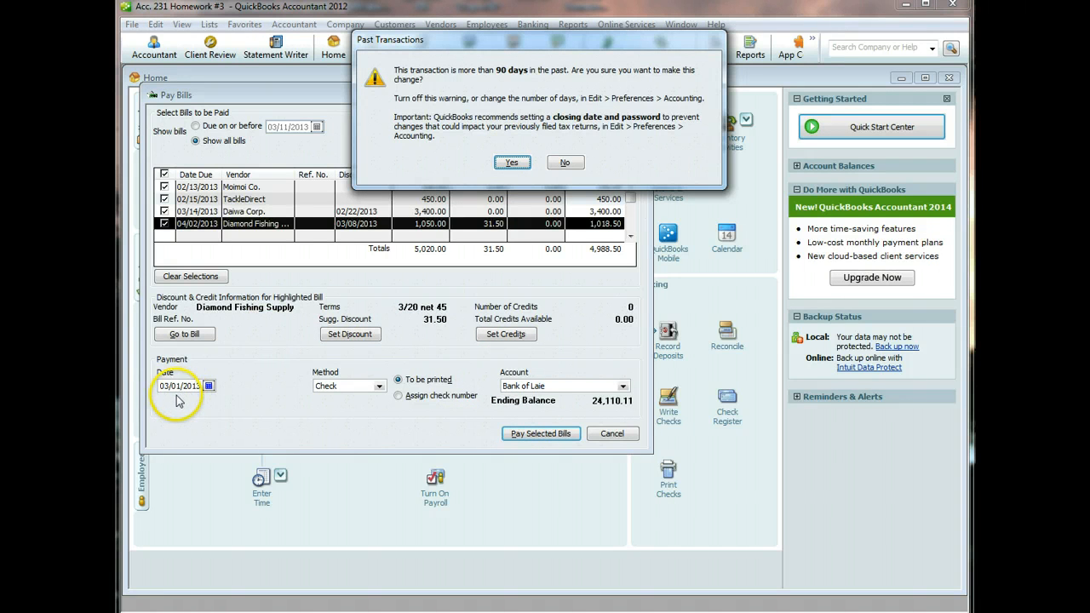
left_click(511, 162)
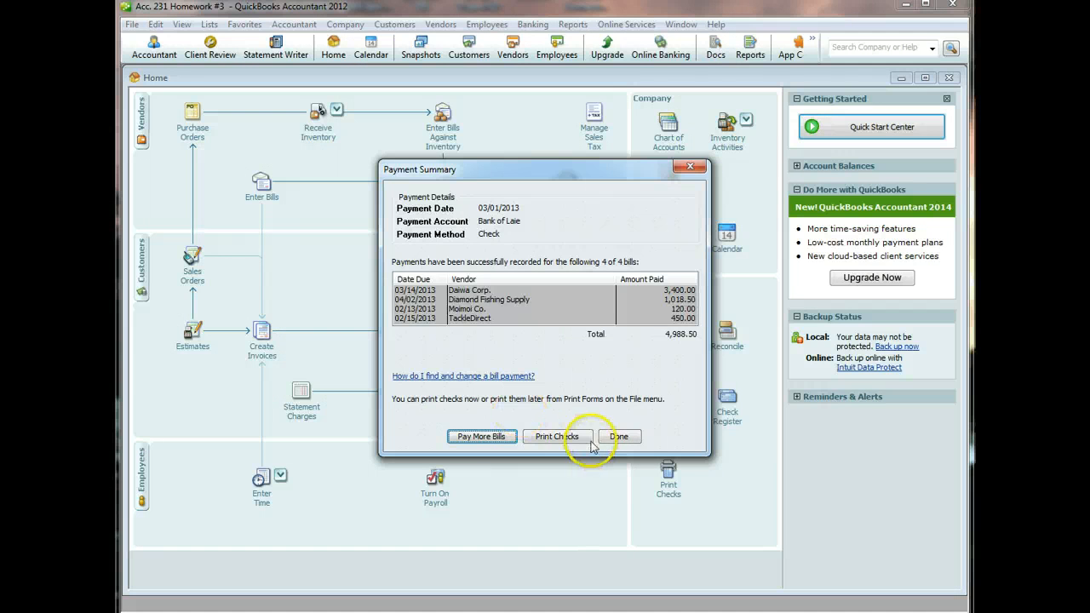
left_click(618, 436)
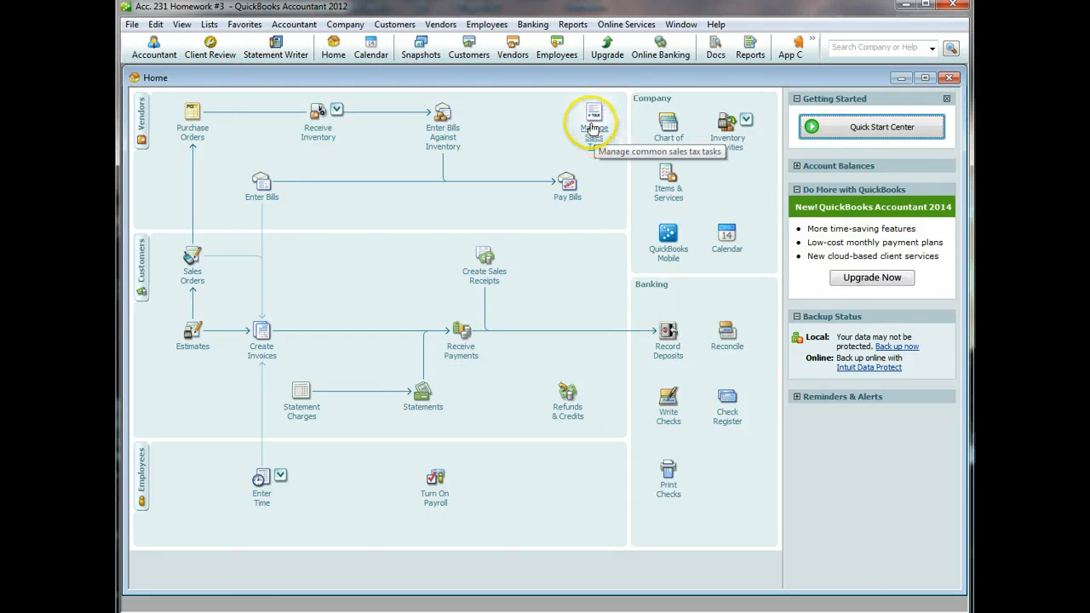
- From Manage Sales Tax, start a sales tax payment with check date 03/01/2013
left_click(435, 25)
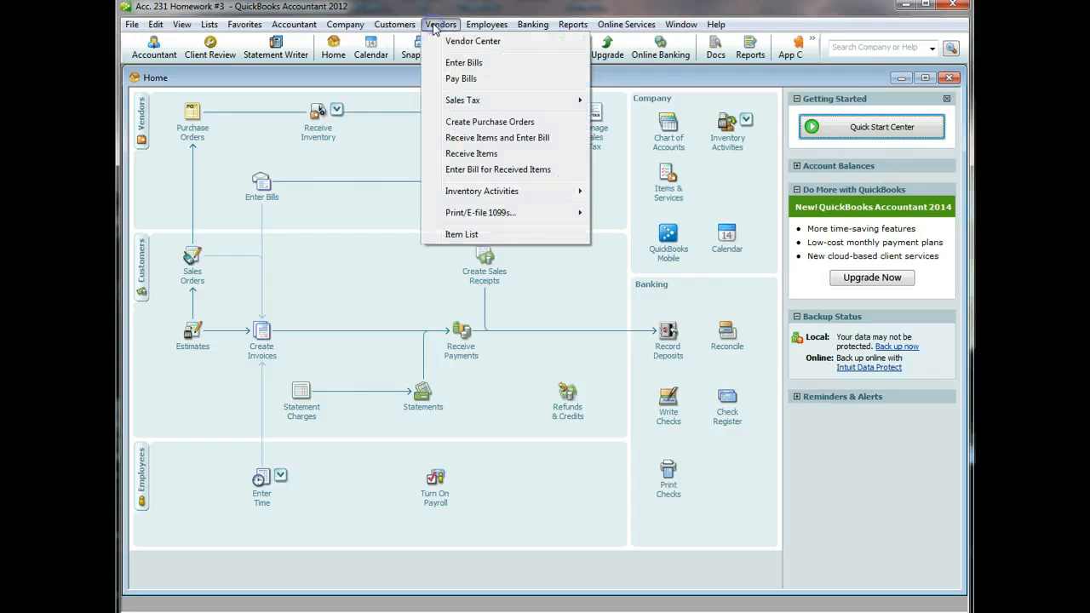
mouse_move(469, 100)
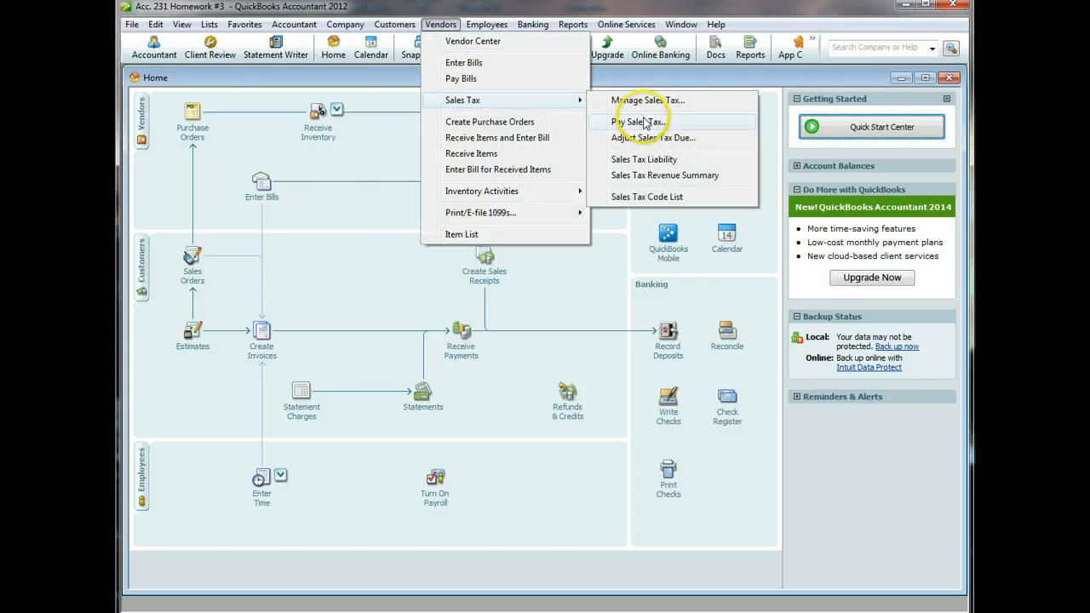
left_click(586, 297)
left_click(593, 132)
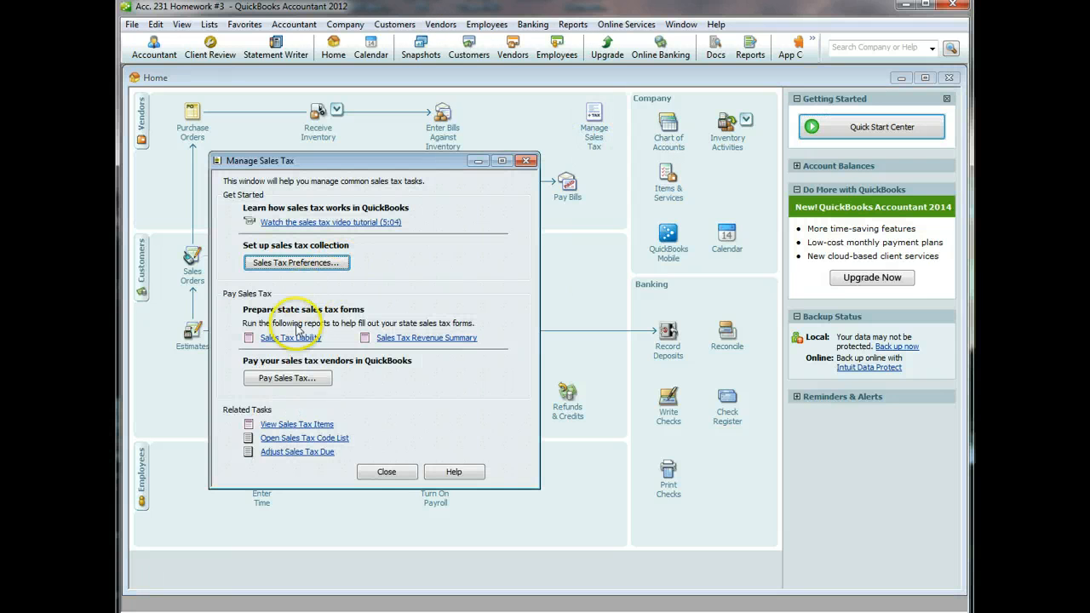
left_click(288, 379)
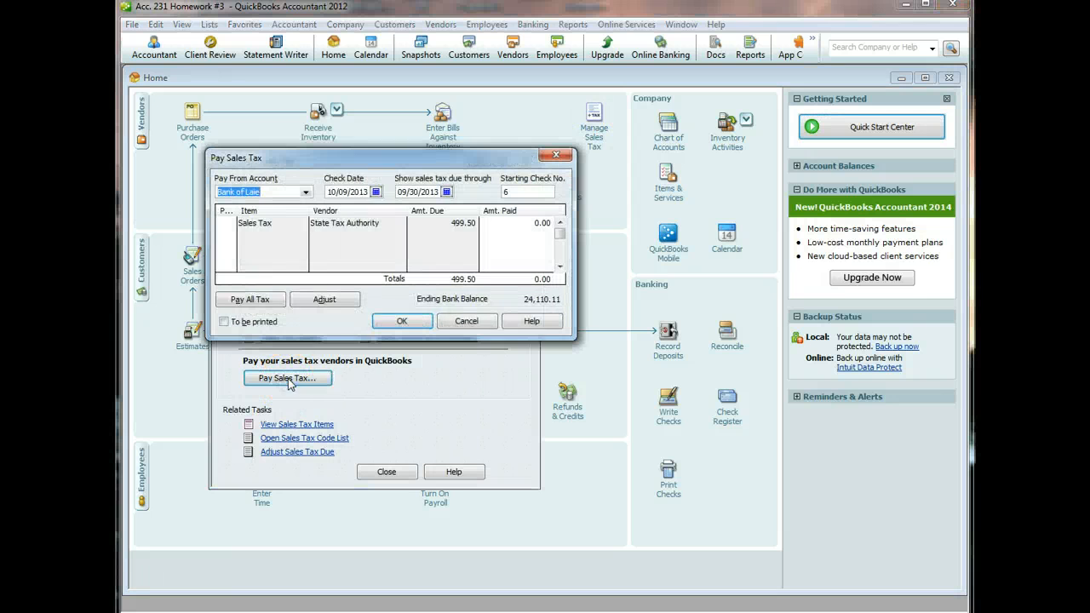
left_click(375, 193)
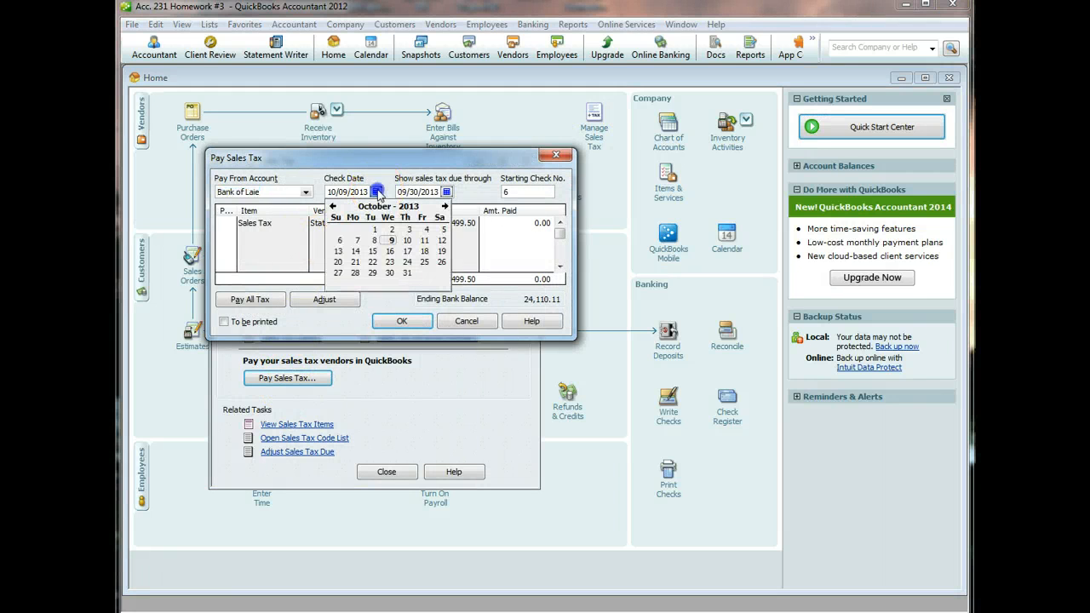
left_click(338, 207)
left_click(333, 207)
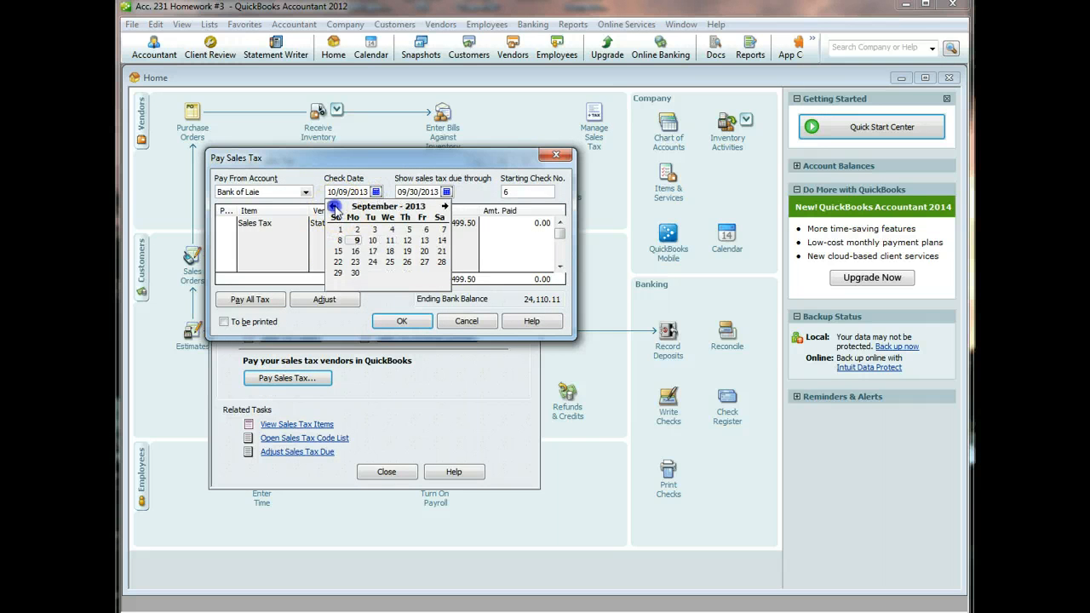
left_click(332, 207)
left_click(333, 207)
left_click(333, 207)
left_click(333, 207)
left_click(332, 207)
left_click(332, 207)
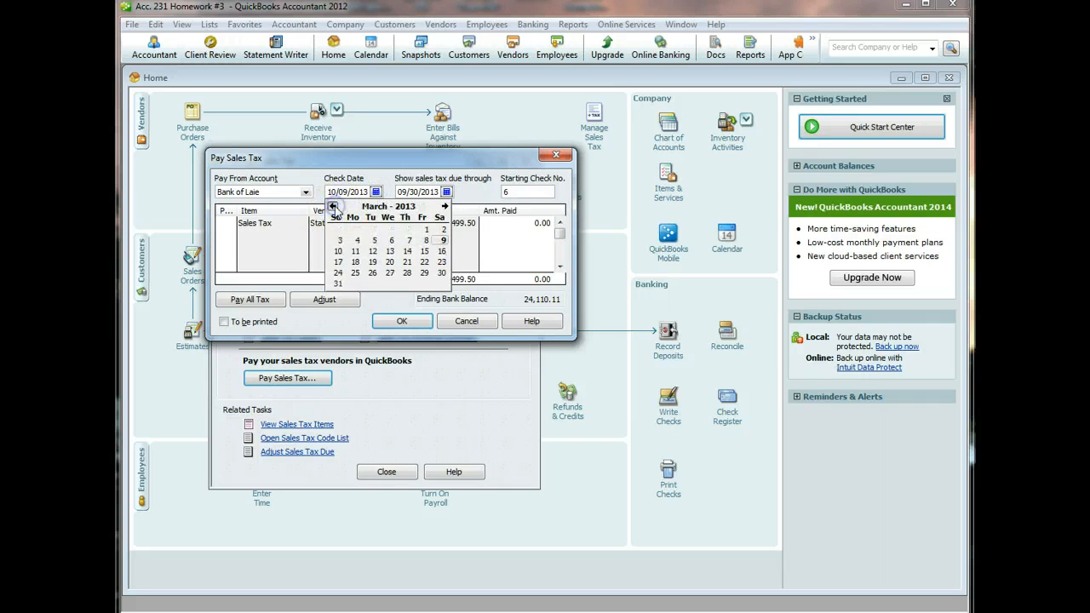
left_click(423, 230)
- Show sales tax due through 03/01/2013 and pay the 499.50 owed to State Tax Authority
left_click(446, 193)
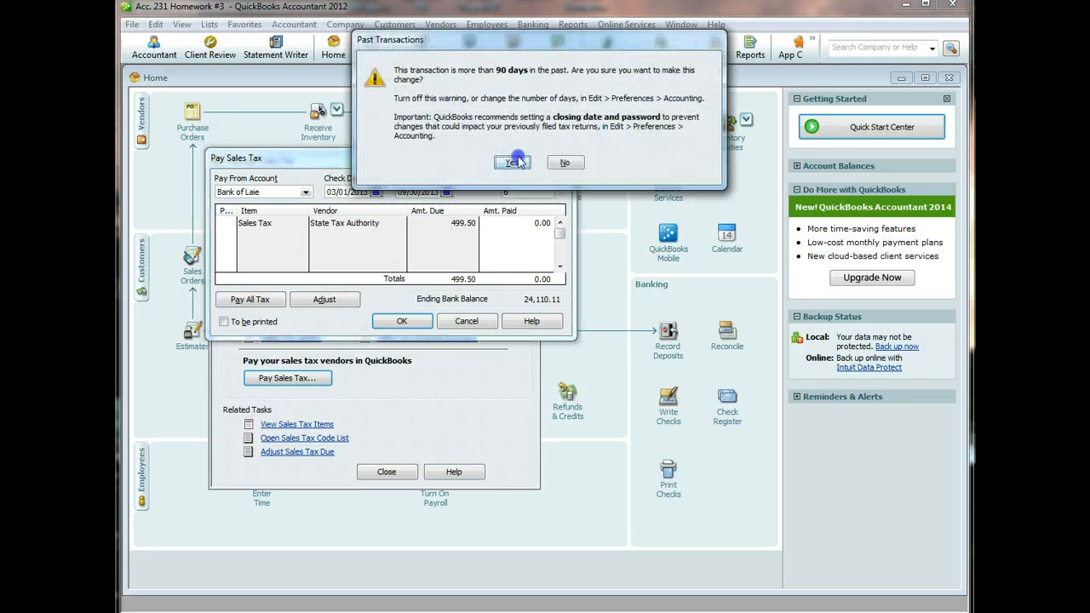
left_click(511, 163)
left_click(406, 207)
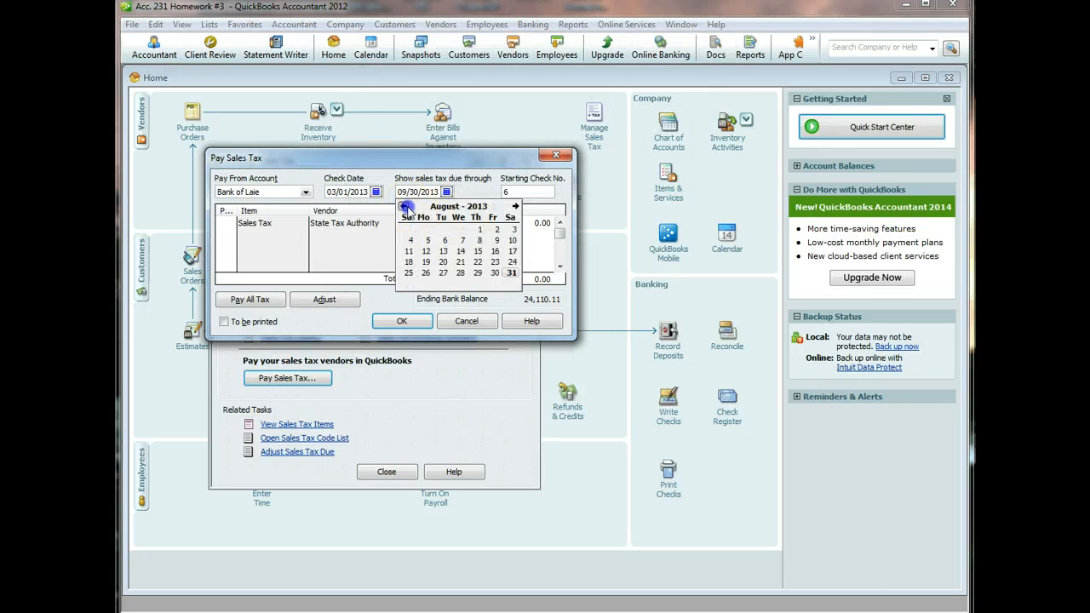
left_click(406, 207)
left_click(406, 207)
left_click(406, 207)
left_click(406, 207)
left_click(406, 207)
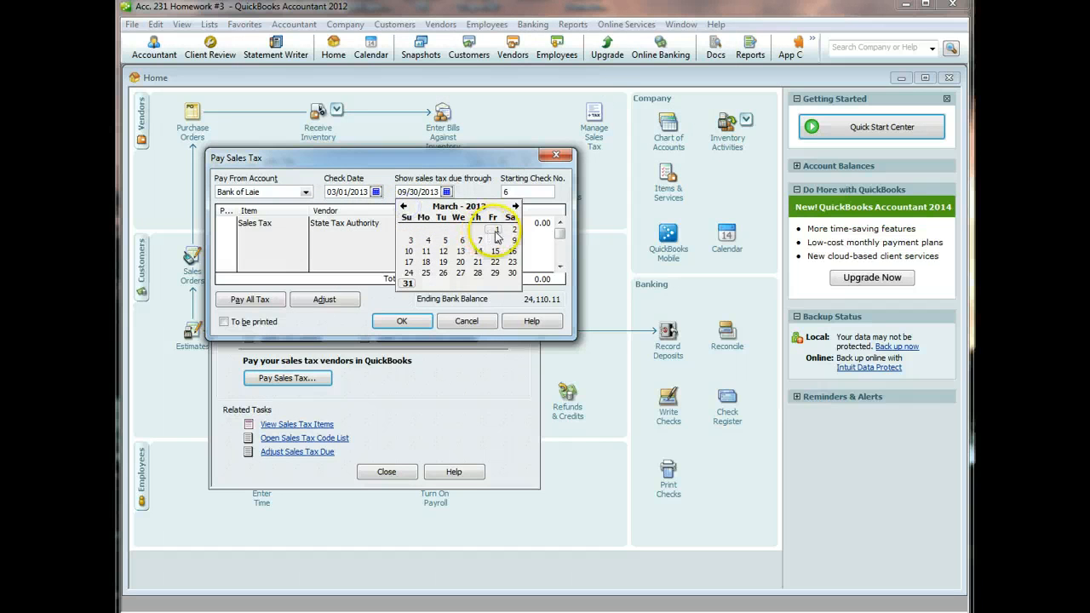
left_click(494, 230)
left_click(223, 221)
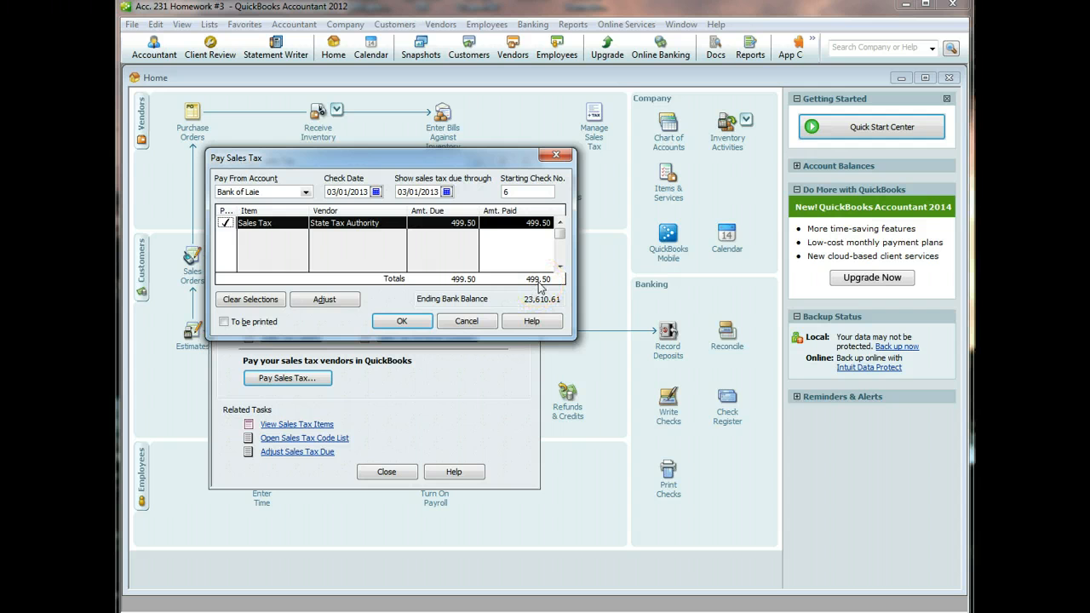
left_click(402, 321)
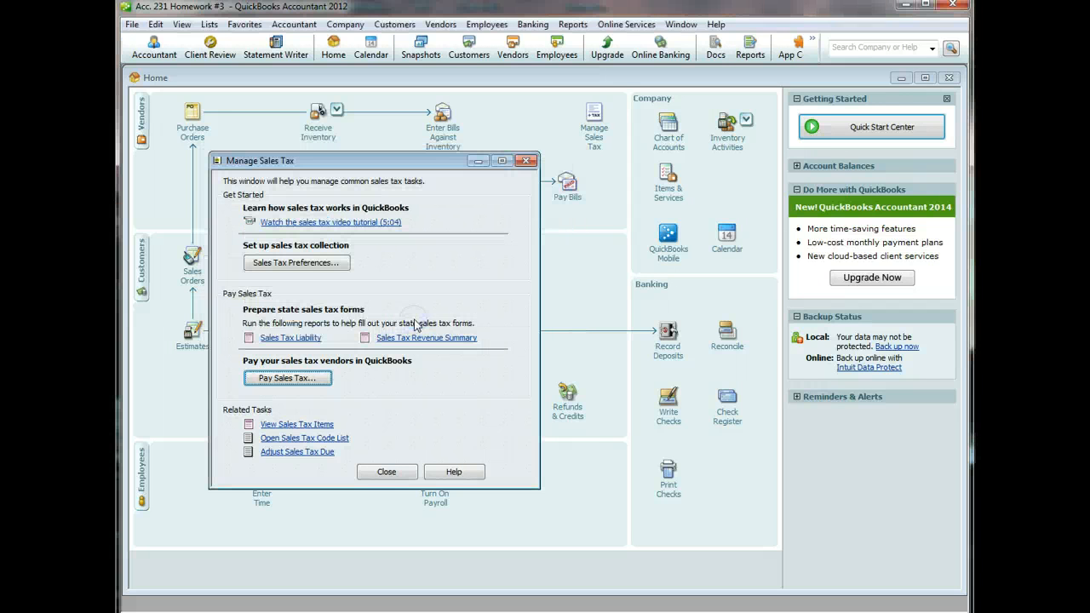
- Open the Profit & Loss Standard report with the date range set to All
left_click(387, 472)
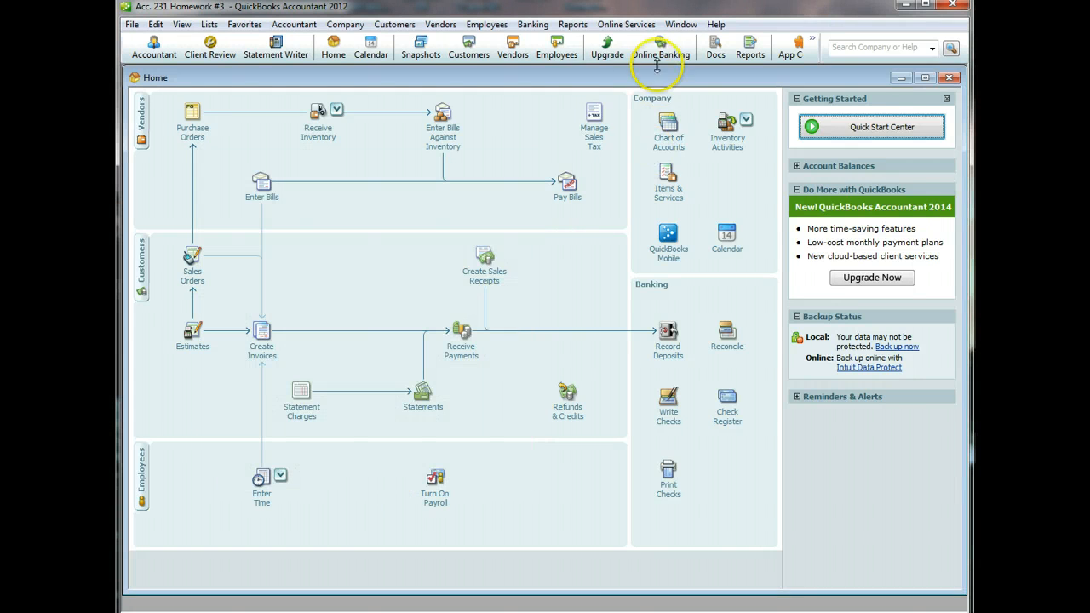
left_click(564, 28)
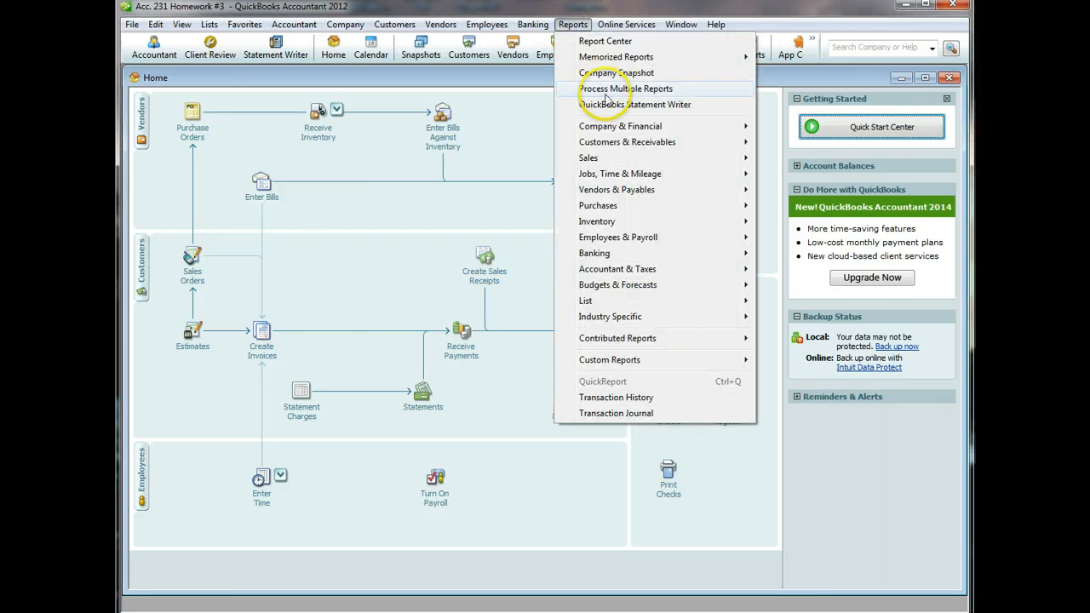
mouse_move(608, 128)
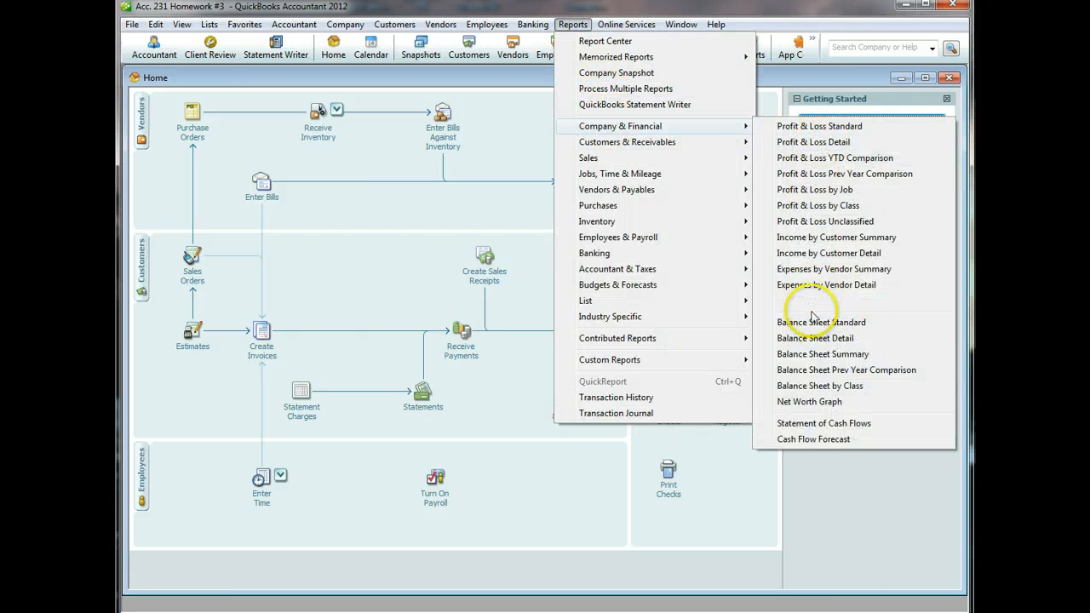
left_click(826, 127)
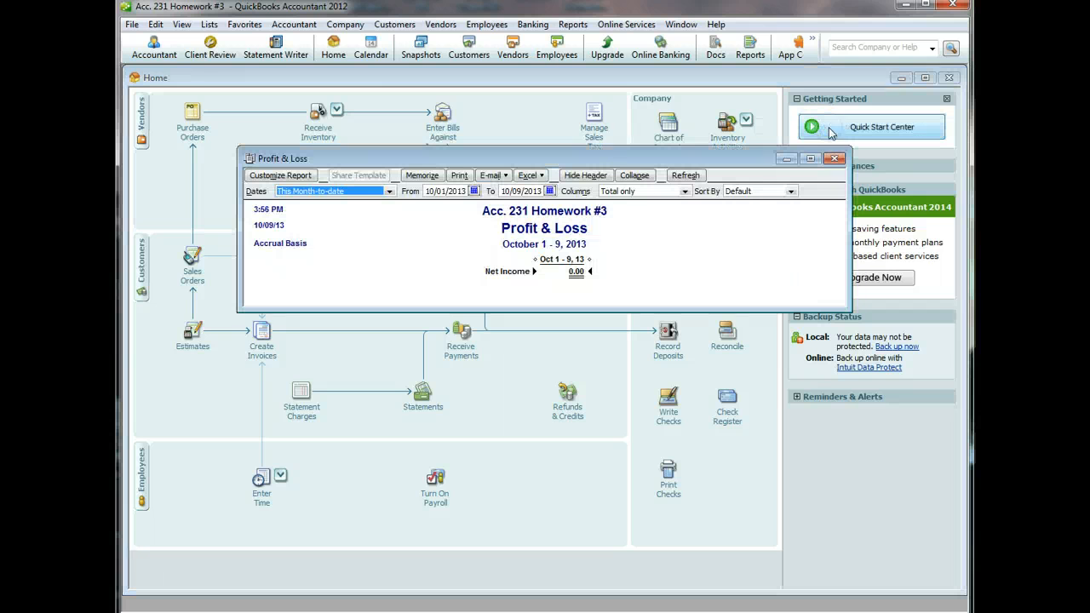
left_click(387, 192)
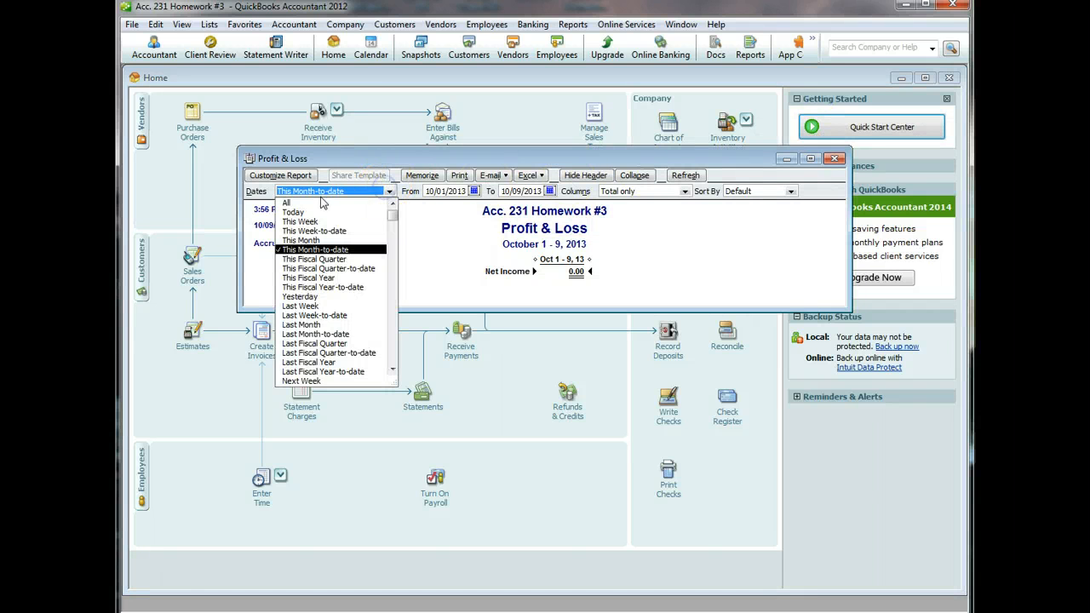
left_click(320, 205)
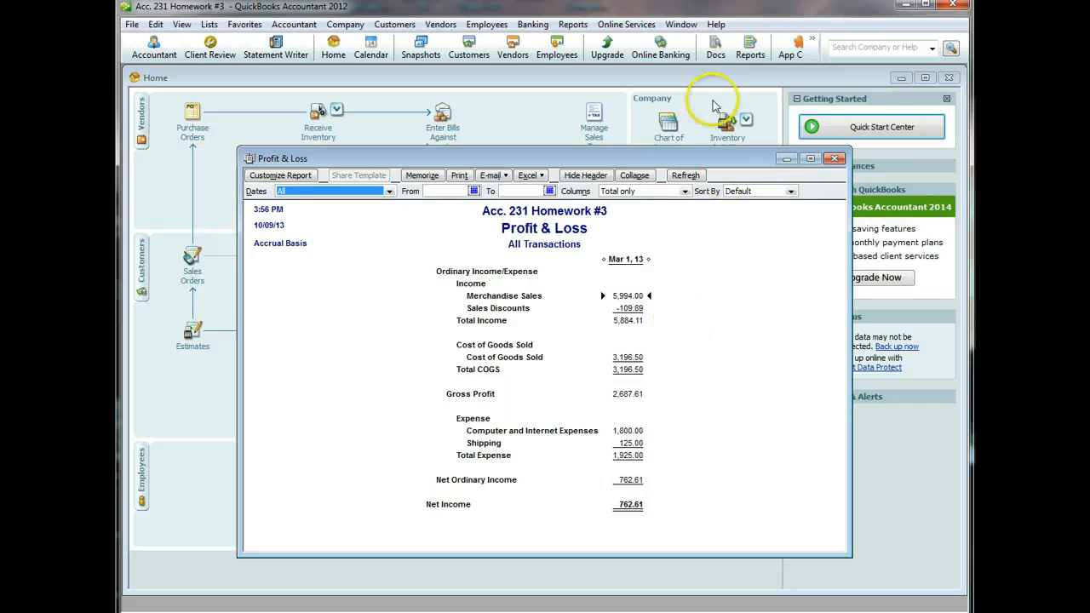
- Save the Profit & Loss report to the Desktop as PDF 'Acc 231 Homework #3 Income Statement'
left_click(835, 159)
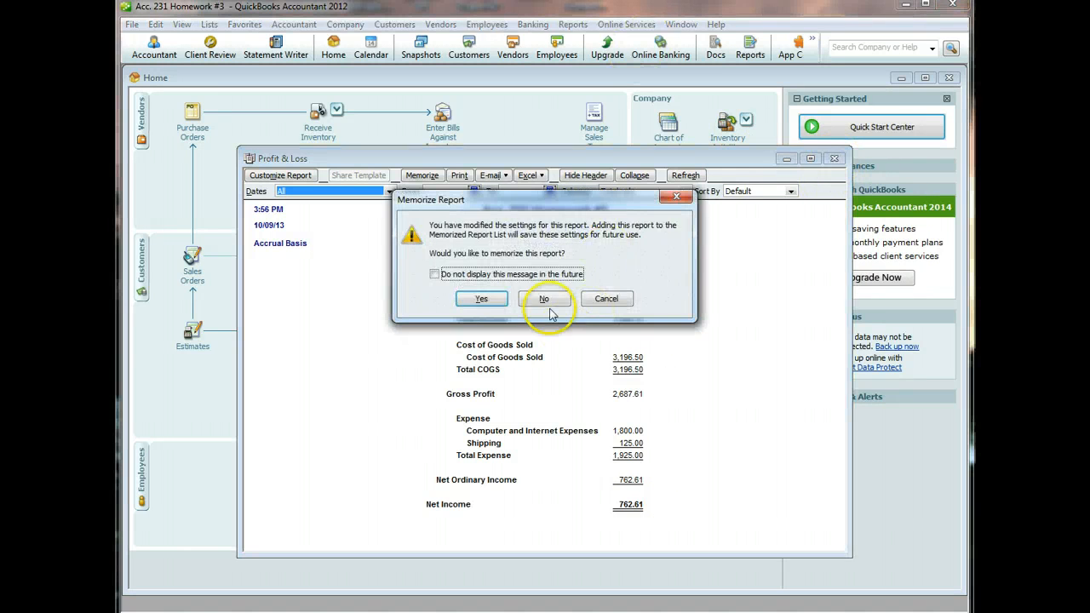
left_click(605, 299)
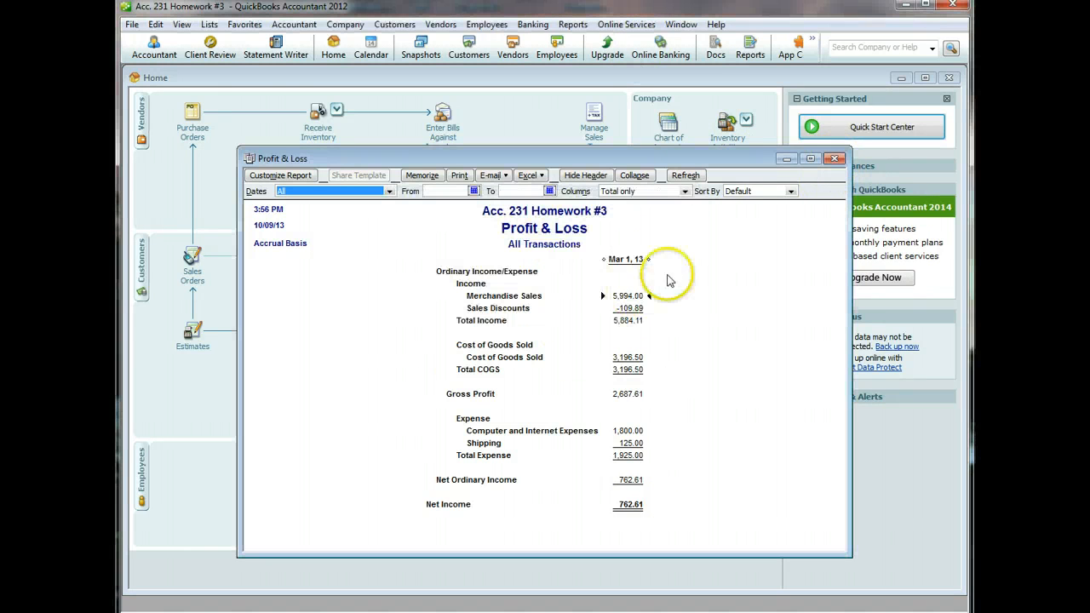
left_click(135, 25)
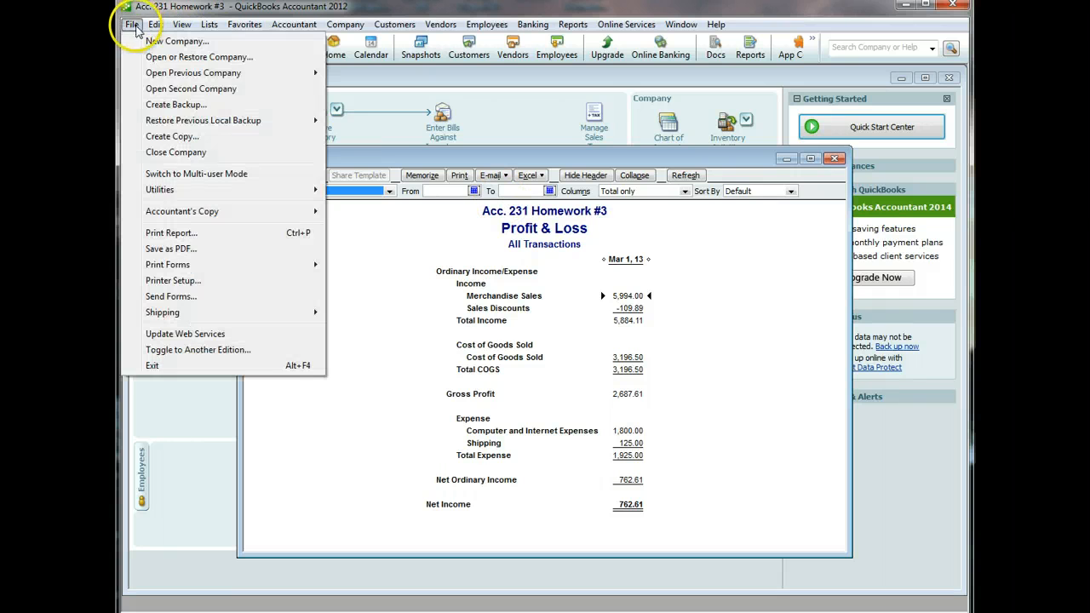
left_click(167, 248)
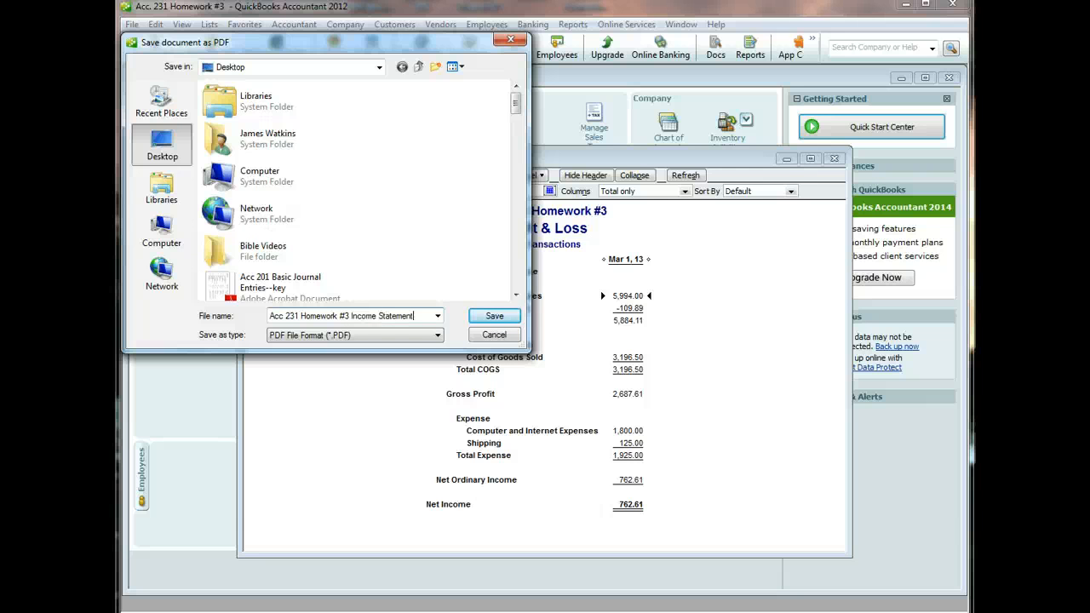
left_click(488, 316)
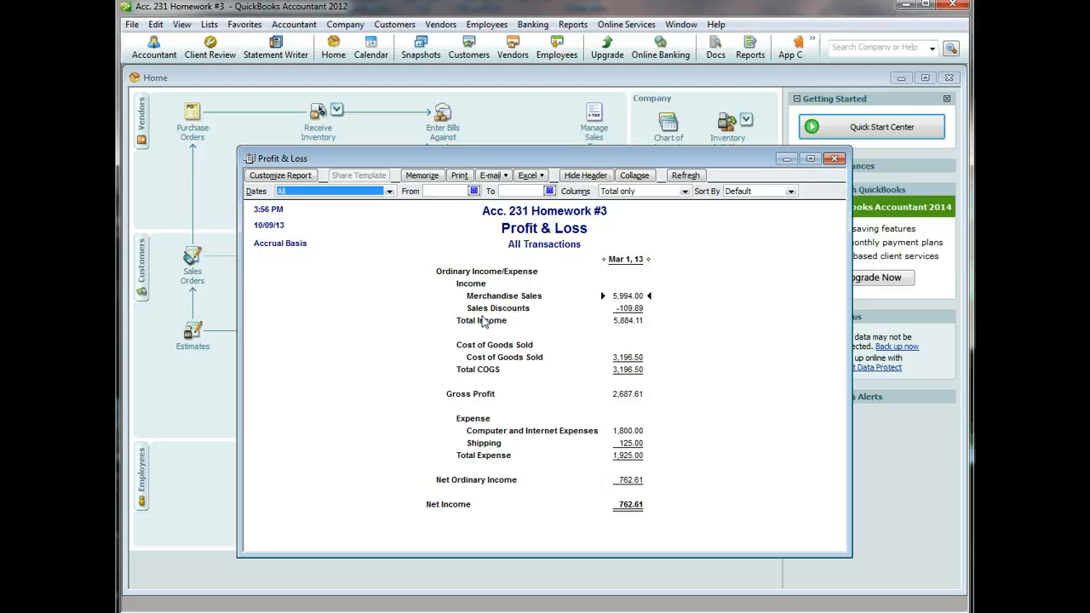
- Open the Balance Sheet Standard report, keeping the fiscal year-to-date range
left_click(572, 24)
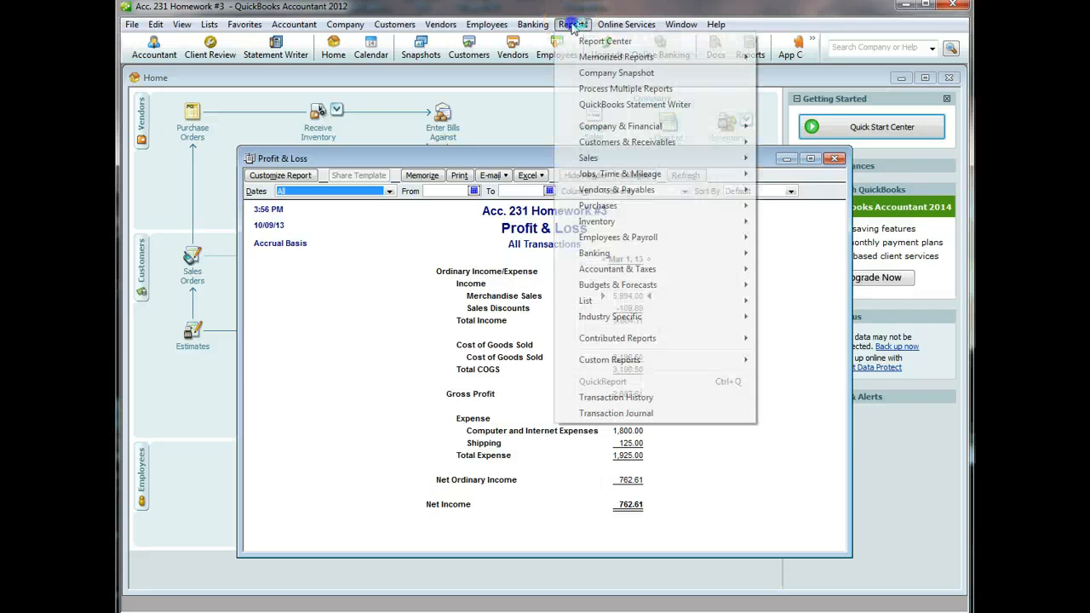
mouse_move(638, 128)
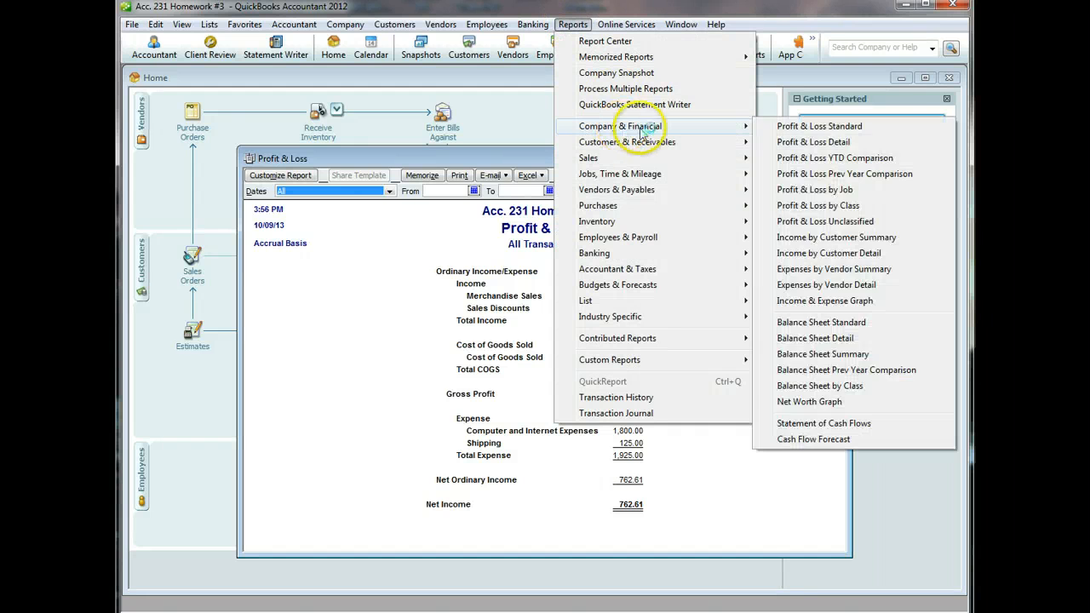
left_click(834, 322)
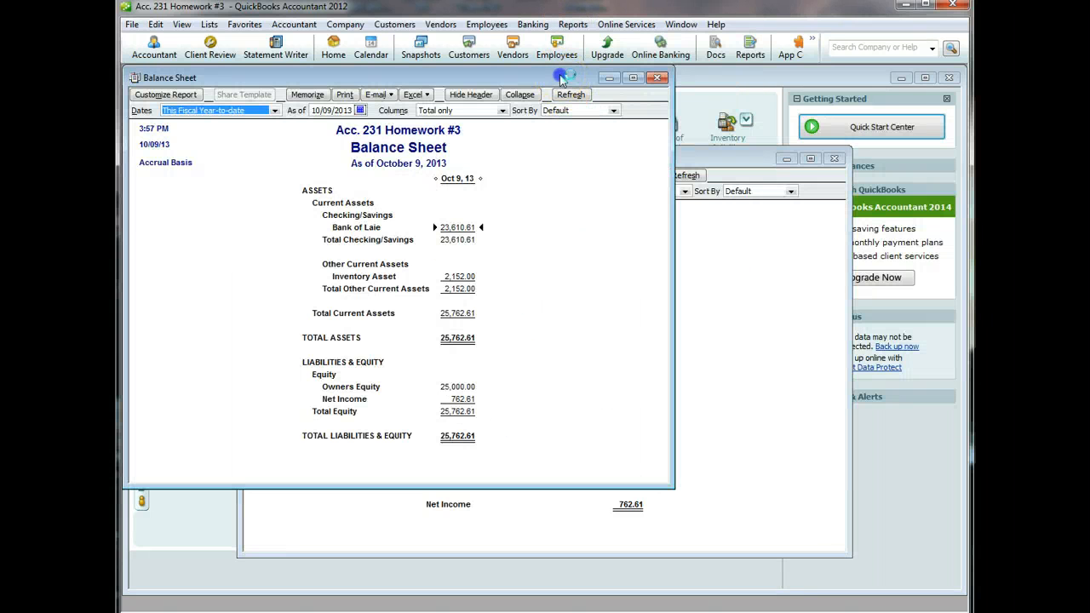
left_click_drag(561, 79, 670, 130)
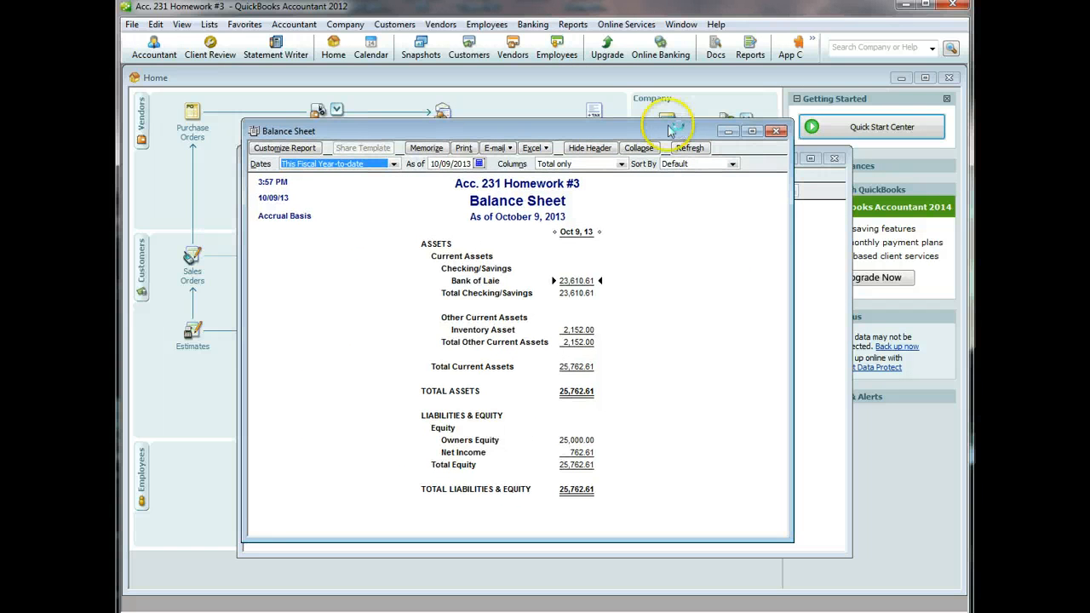
left_click(393, 163)
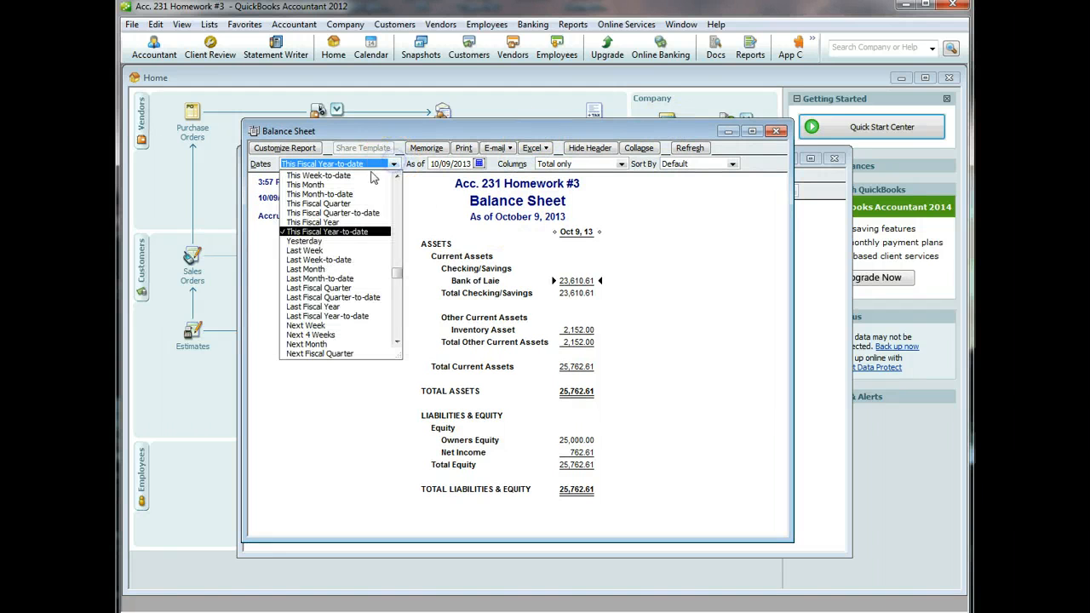
left_click(397, 175)
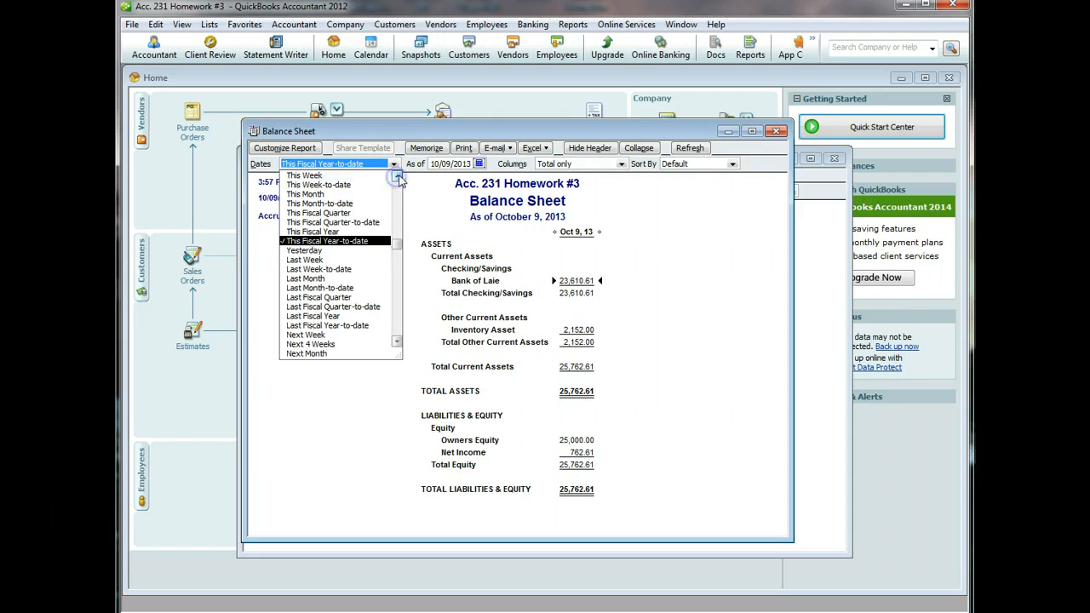
left_click(650, 264)
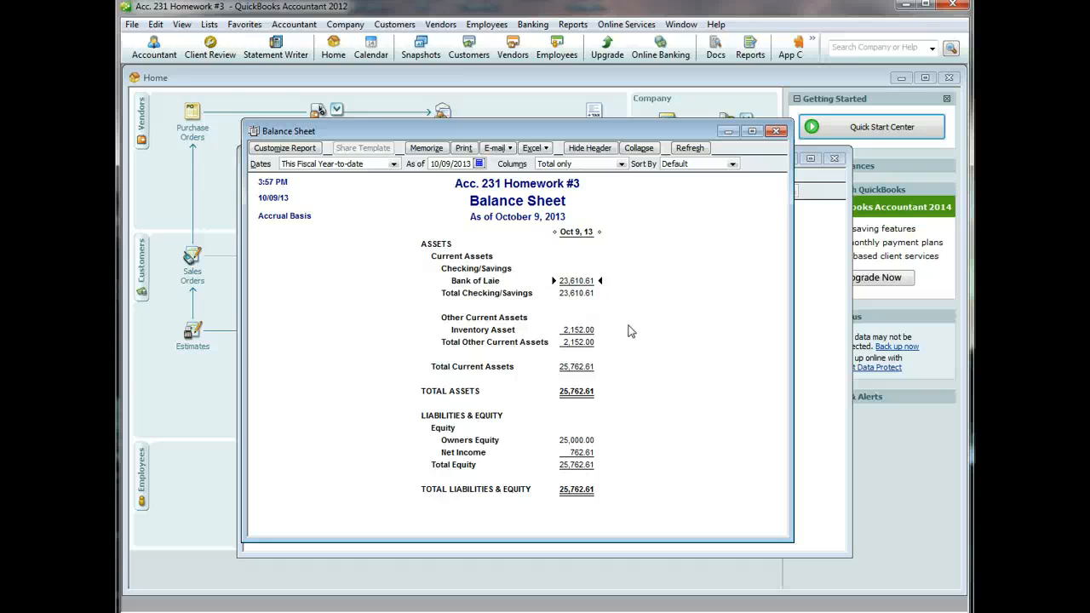
- Save the Balance Sheet to the Desktop as PDF 'Acc 231 Homework #3 Balance Sheet'
left_click(132, 24)
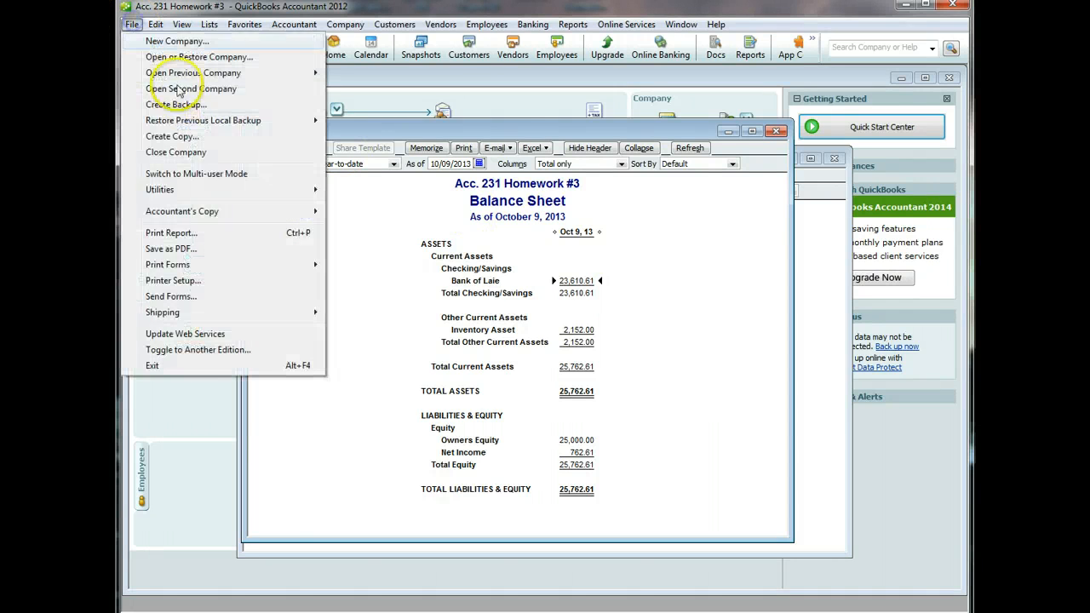
left_click(170, 249)
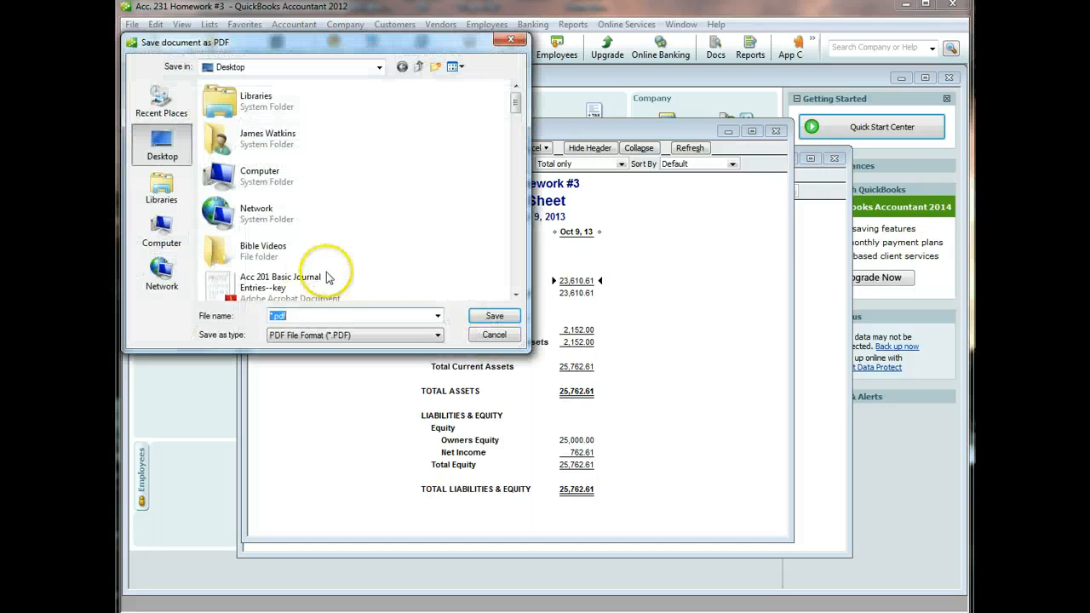
type("Acc 231 Homework #3 Balance Sheet")
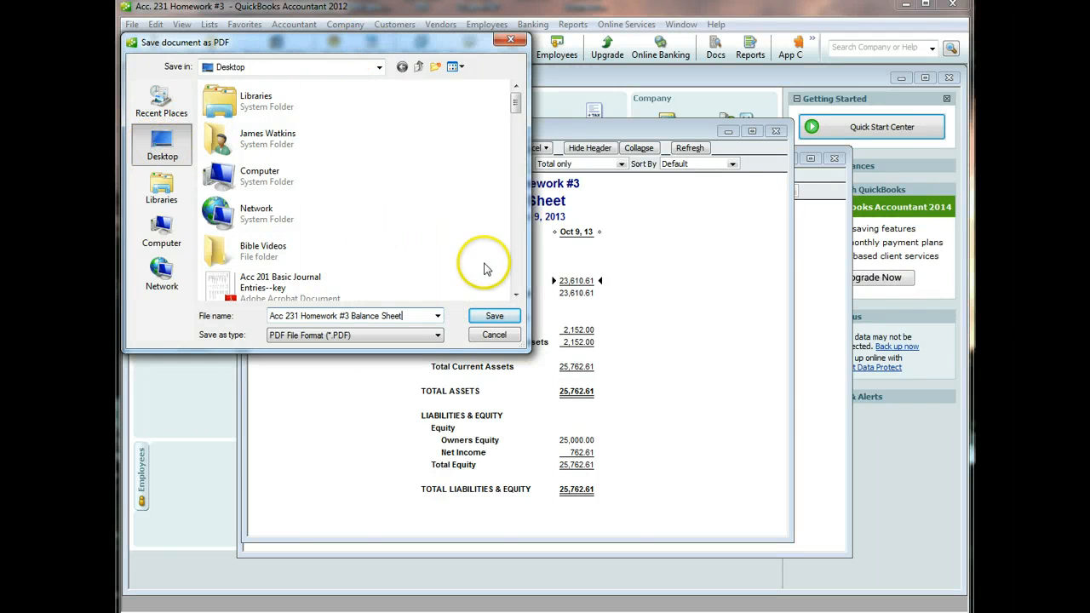
left_click(495, 316)
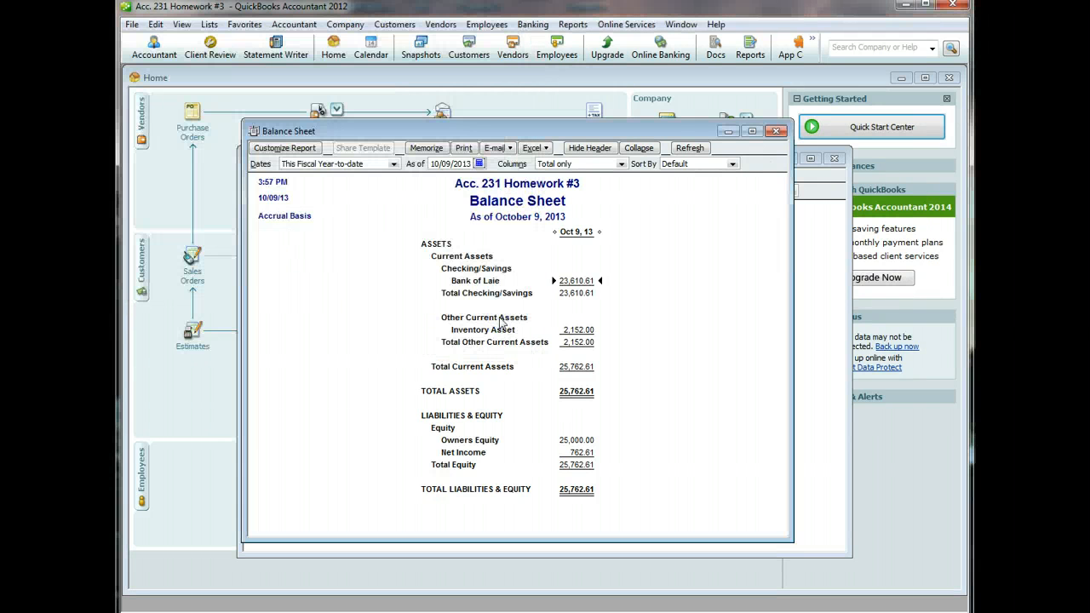
- Open the Journal report from Accountant & Taxes with dates set to All
left_click(573, 25)
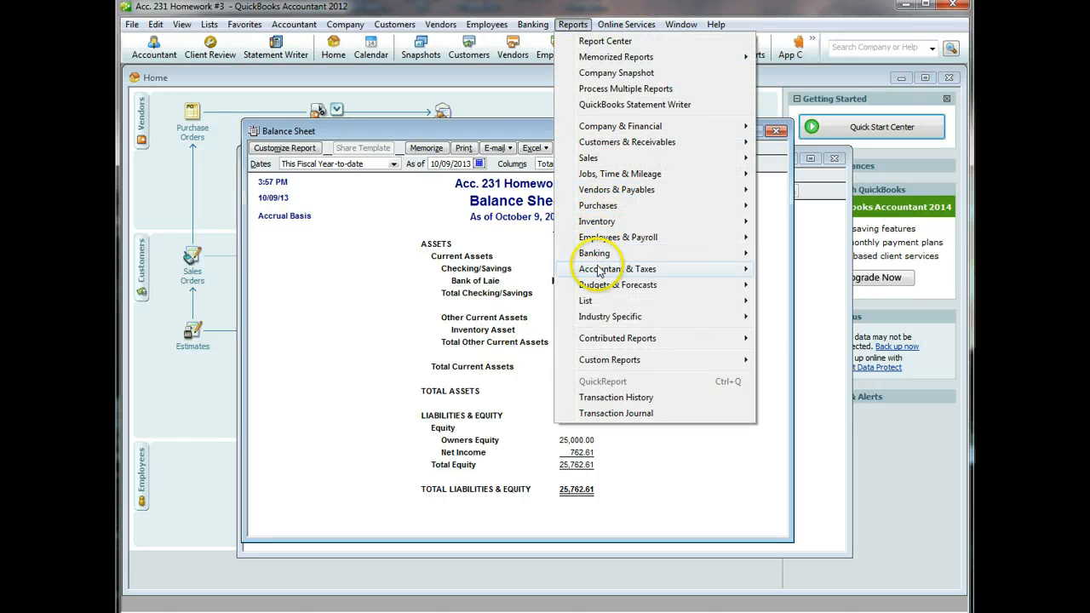
mouse_move(599, 271)
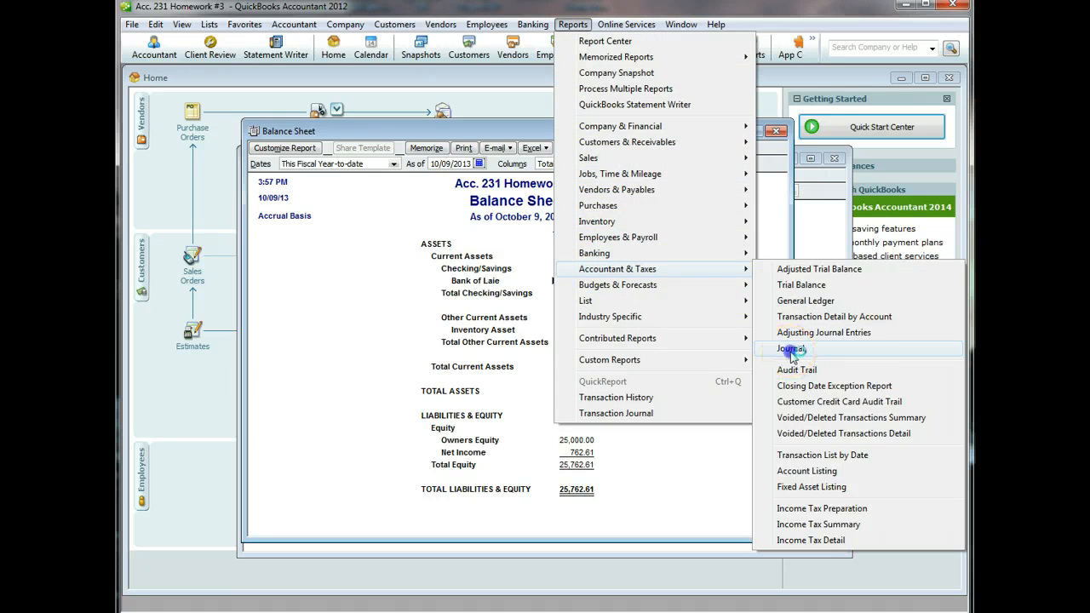
left_click(777, 345)
left_click(545, 303)
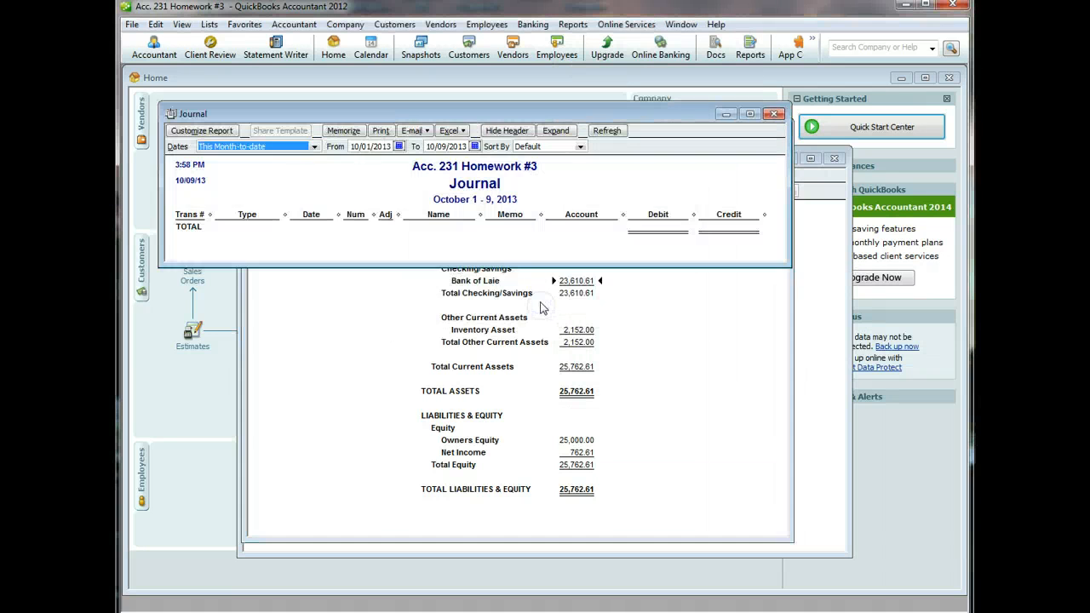
left_click(315, 156)
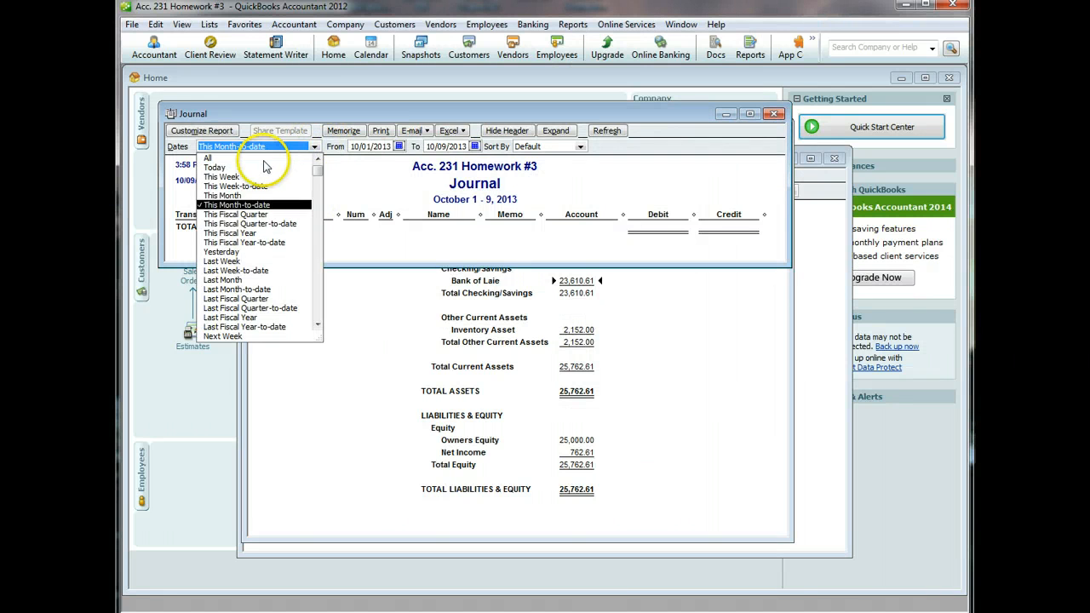
left_click(265, 162)
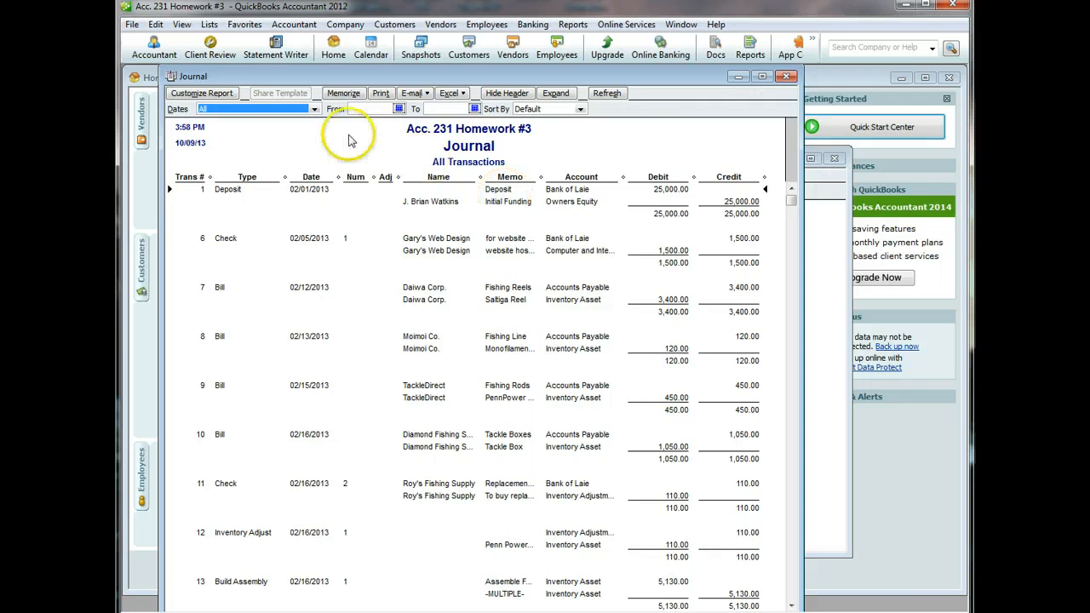
- Save the Journal as PDF 'Acc 231 Homework #3', then close it without memorizing
left_click(134, 25)
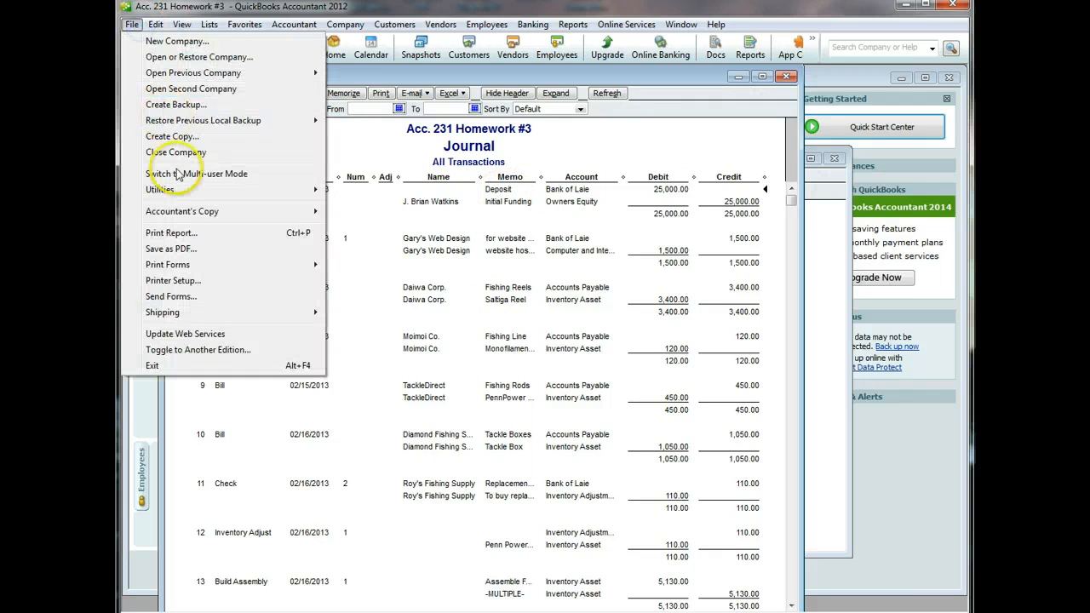
left_click(170, 250)
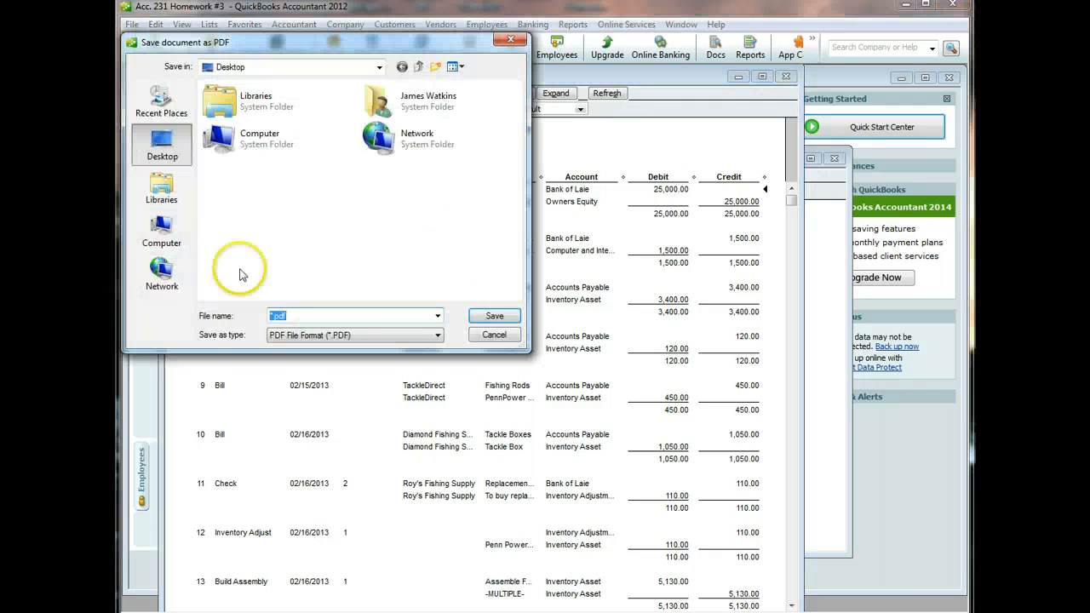
type("Acc 231 Homework #3")
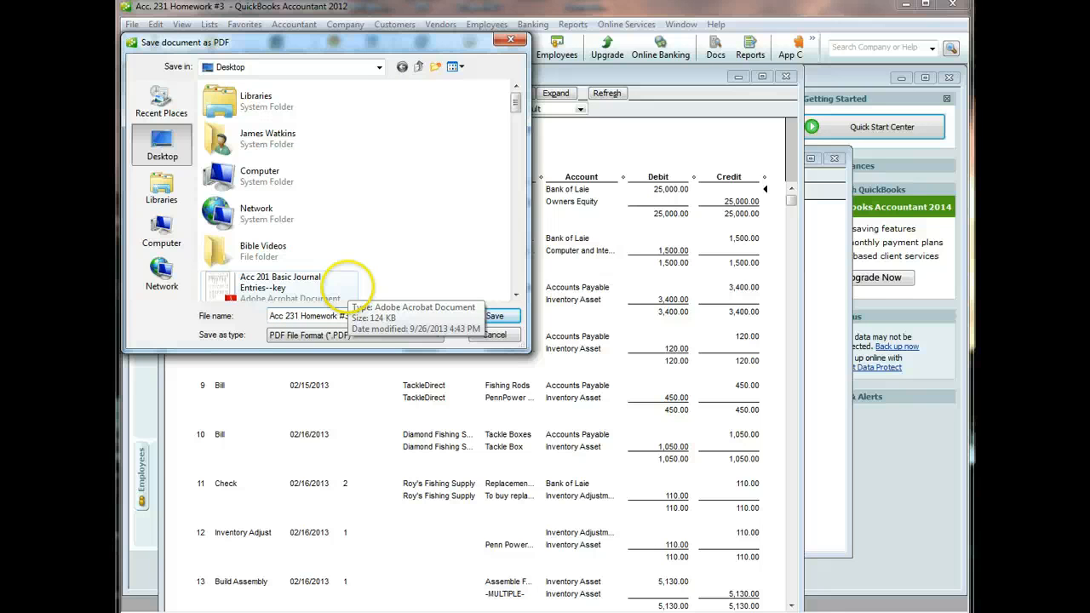
key("Return")
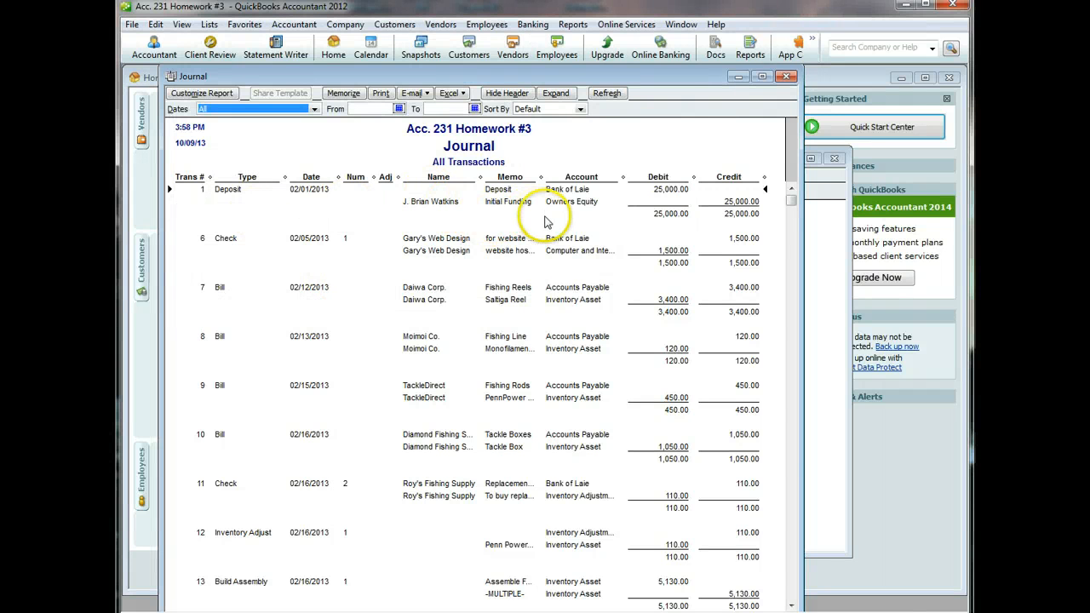
left_click(786, 77)
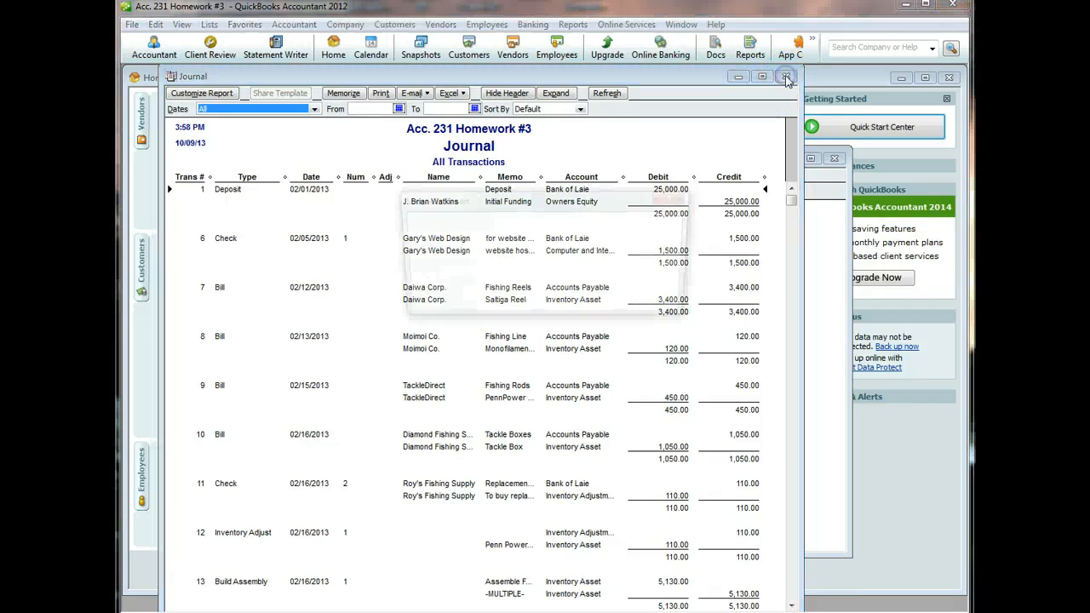
left_click(545, 307)
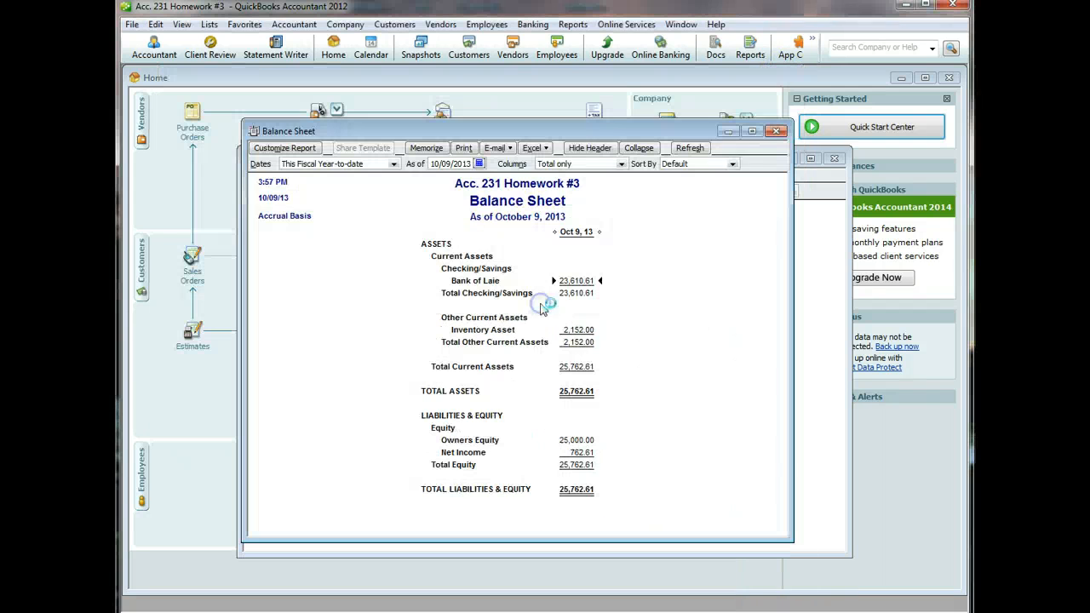